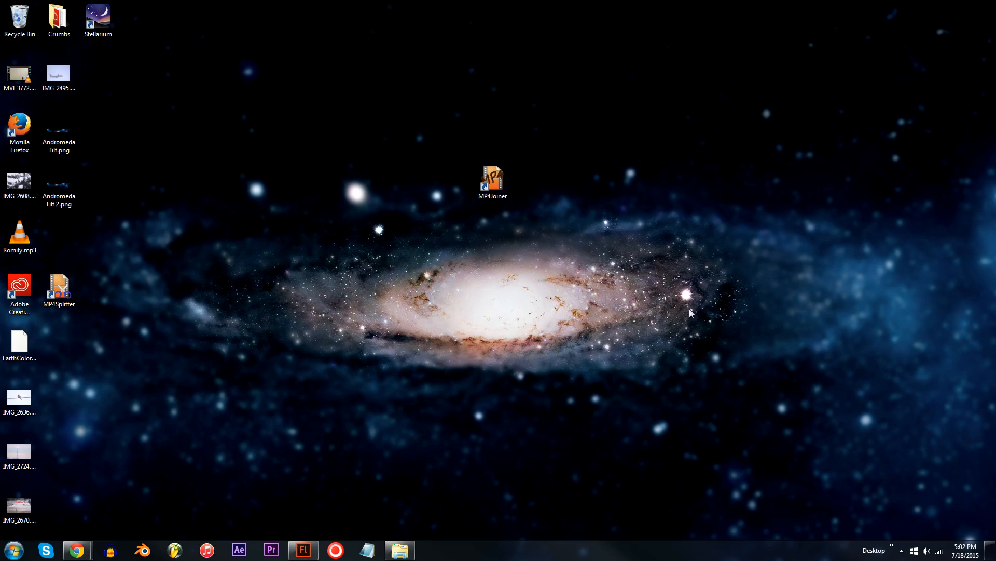
- Move the MP4Joiner shortcut into the desktop's icon grid, directly above the MP4Splitter shortcut
drag(493, 179, 102, 240)
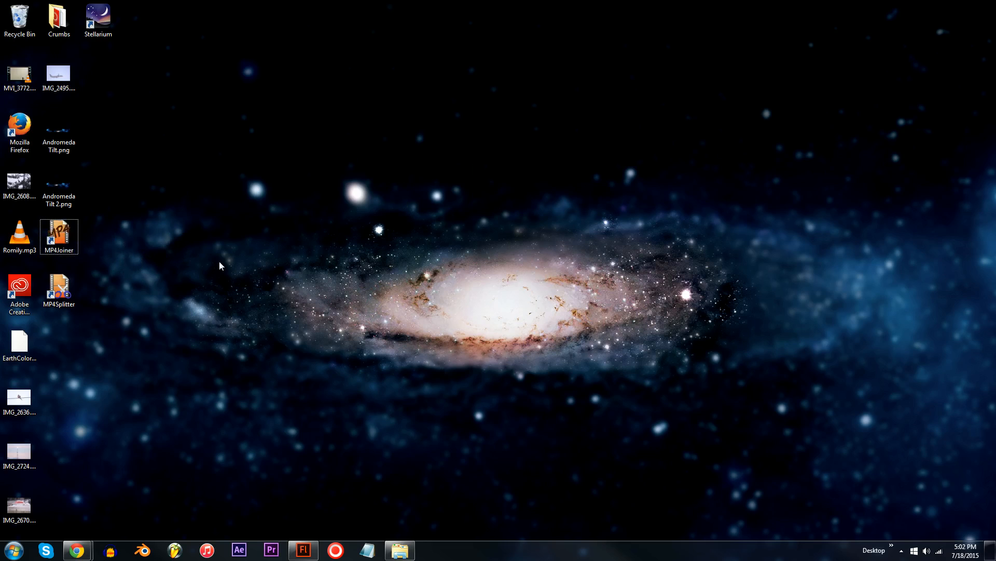
drag(204, 257, 52, 239)
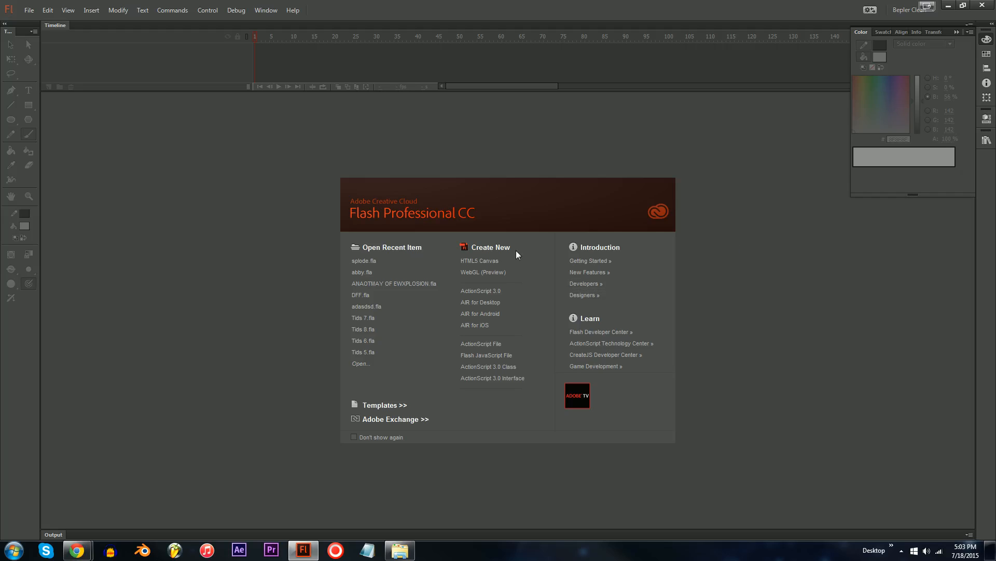
- Create a new ActionScript 3.0 document in Flash Professional, leaving its stage empty
click(499, 291)
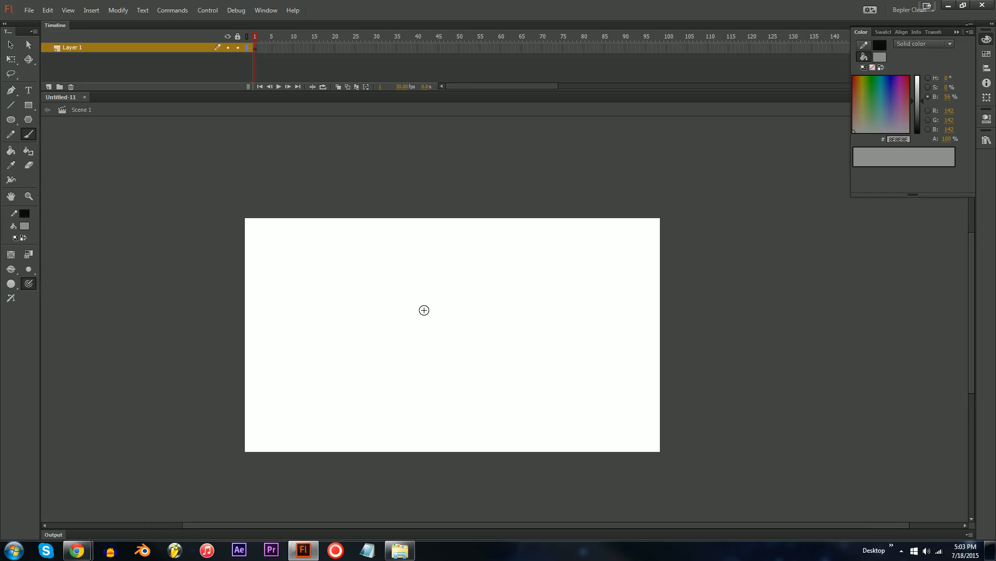
drag(369, 270, 453, 348)
key(ctrl+z)
key(v)
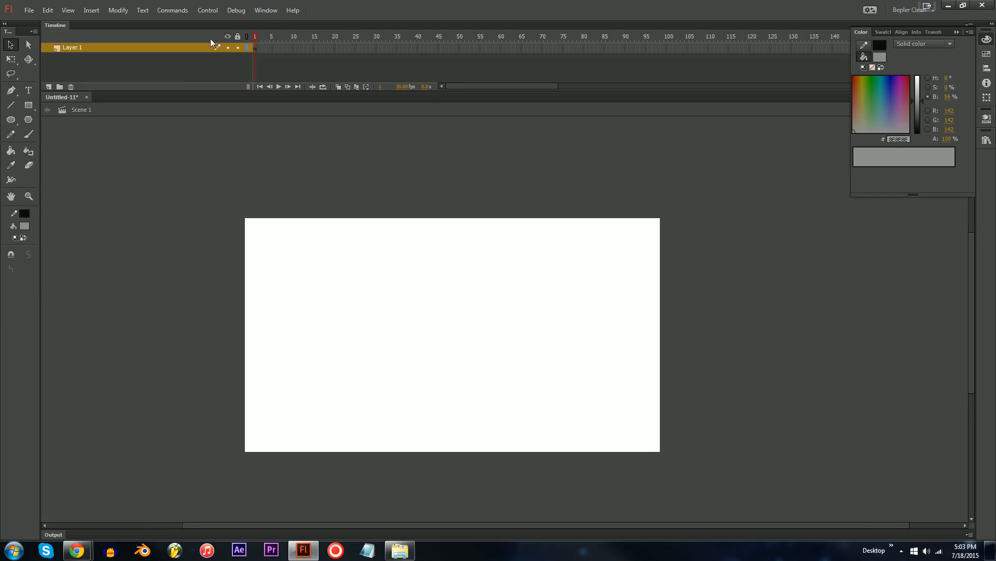
click(281, 13)
click(307, 22)
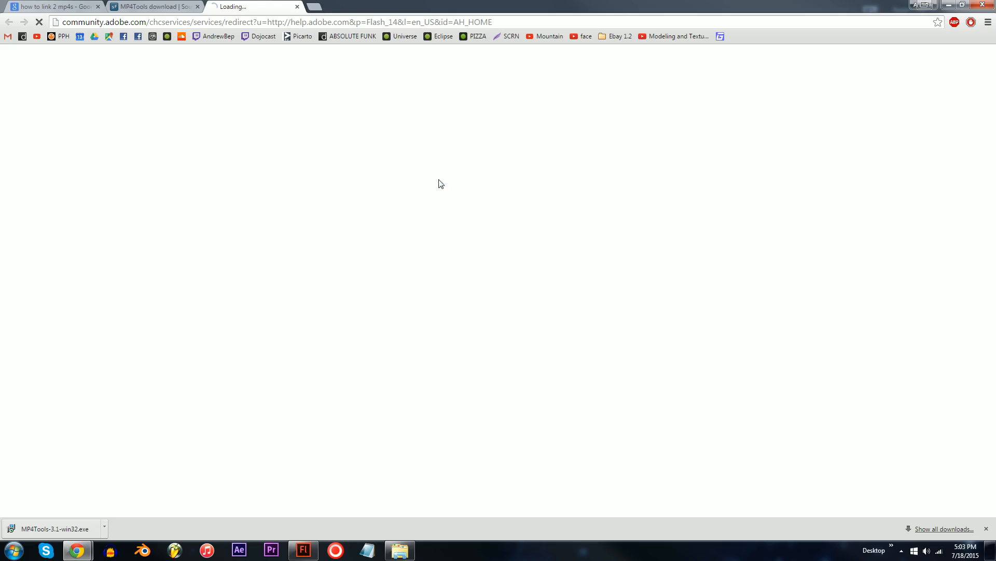
click(298, 7)
key(super)
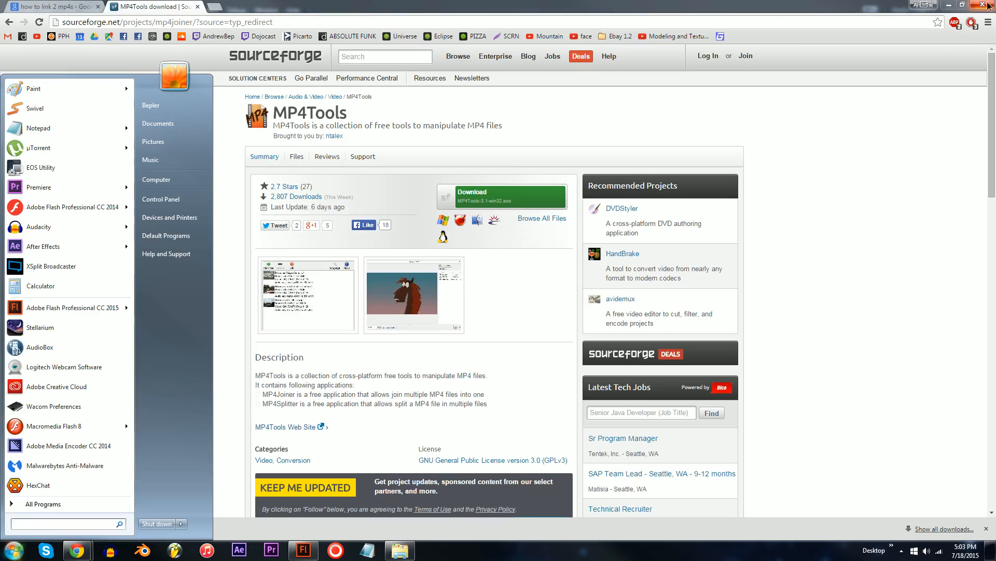
key(alt+Tab)
- Examine the release and build number in the About Flash information, magnifying the text for readability
click(295, 10)
click(295, 11)
click(296, 12)
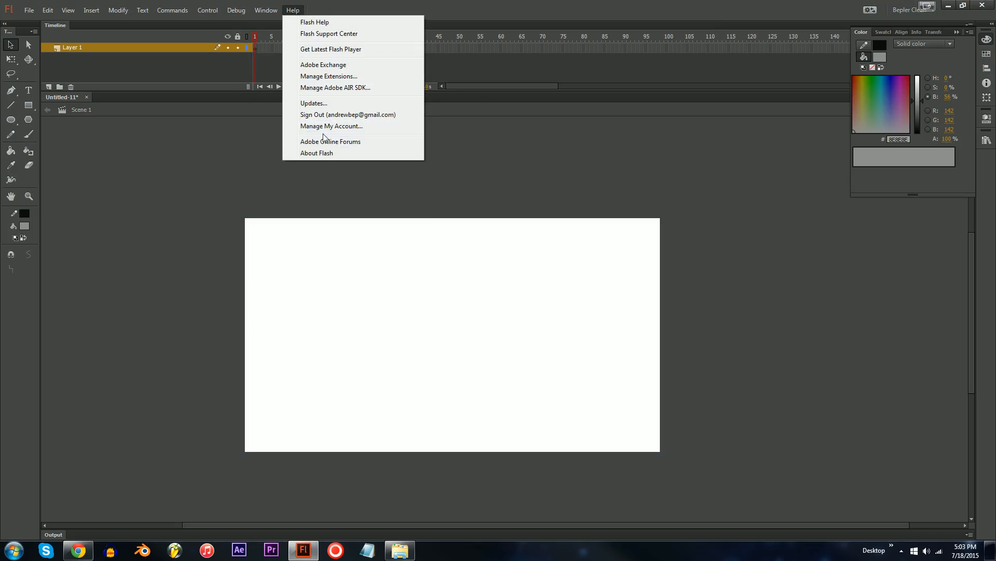
click(317, 153)
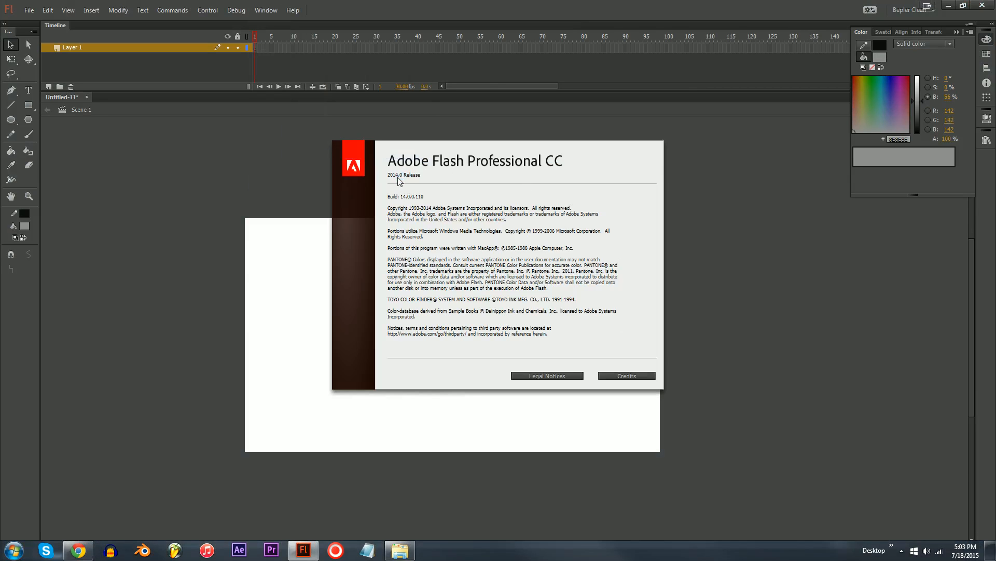
key(super+plus)
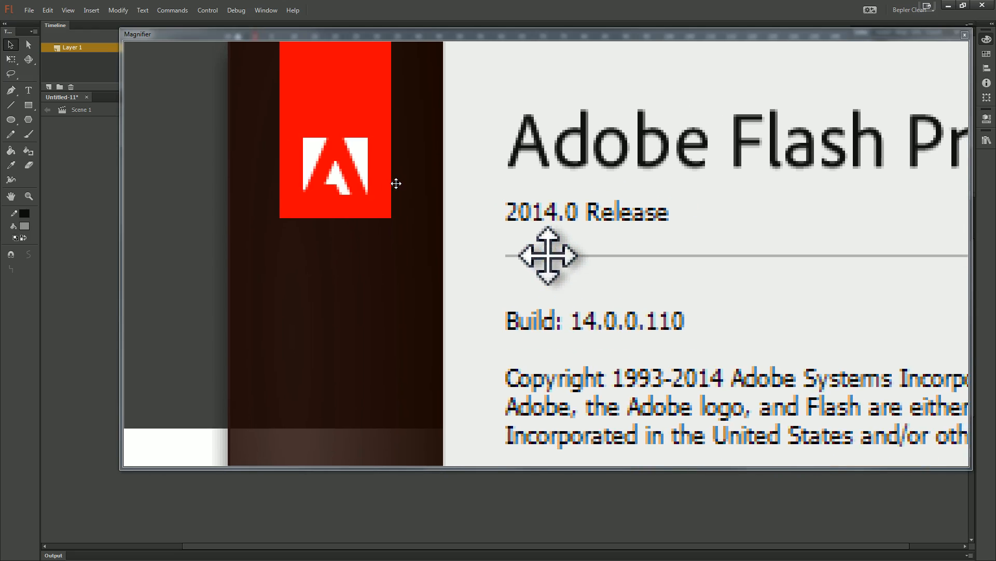
key(super+plus)
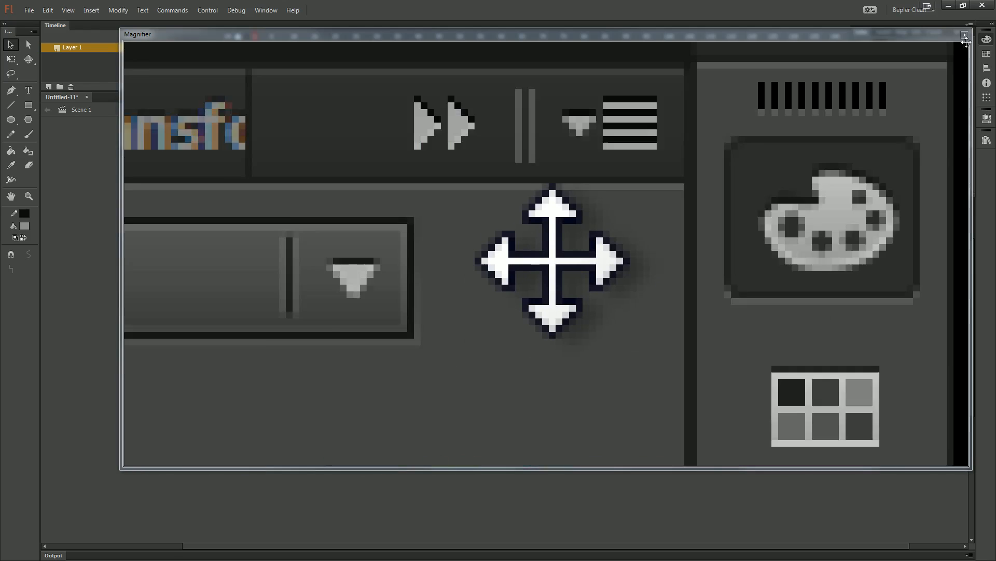
click(966, 35)
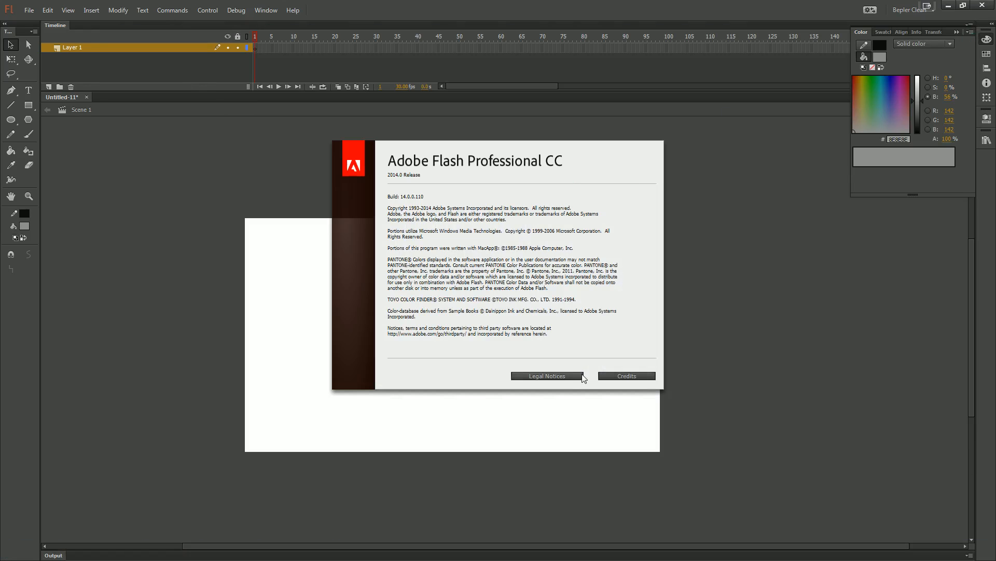
click(569, 362)
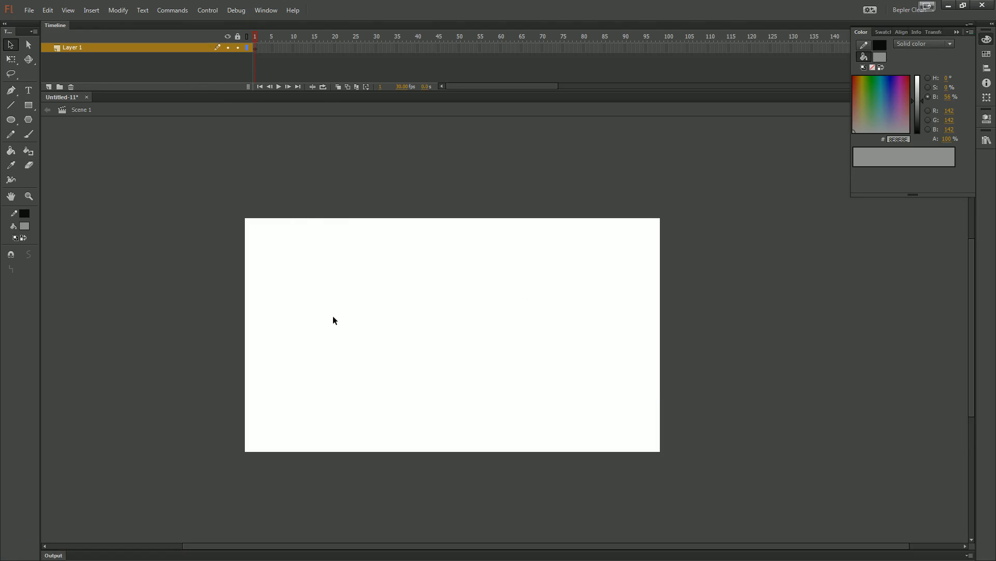
- Set the fill colour to light orange #FFBC7B and the stroke colour to none
drag(351, 370, 414, 347)
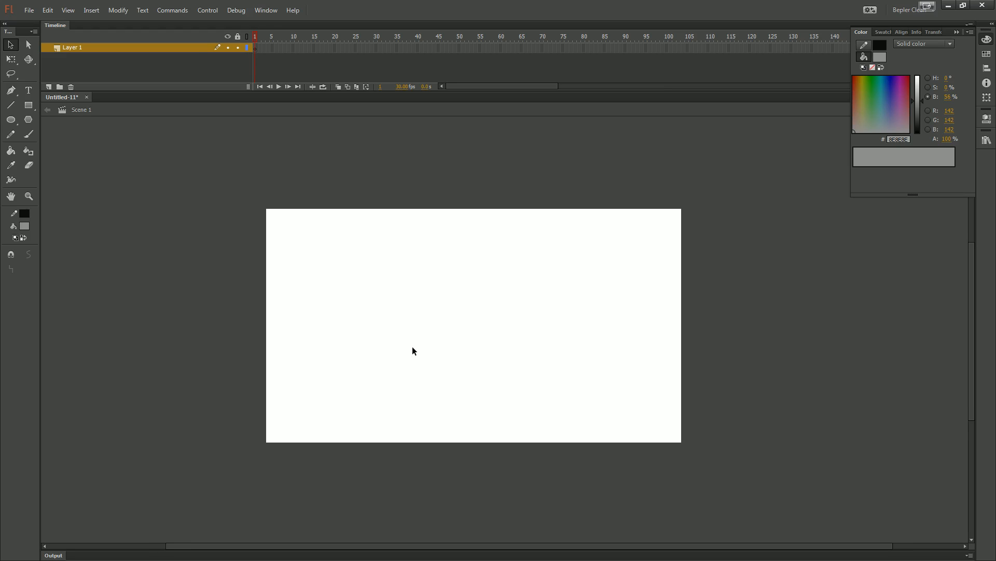
click(26, 228)
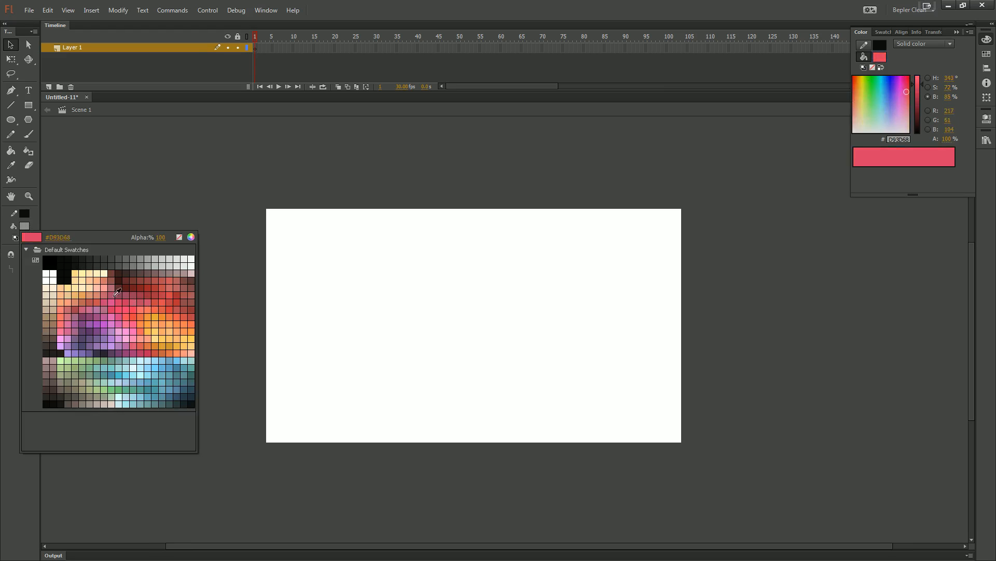
click(172, 326)
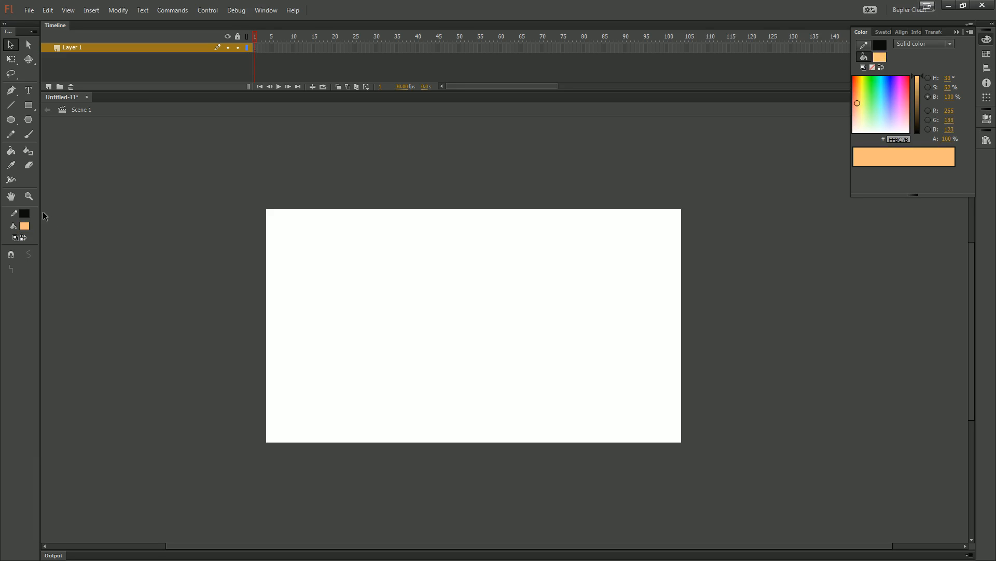
click(24, 213)
click(180, 224)
- Draw a large orange rectangle without an outline across the middle of the stage
key(ctrl+equal)
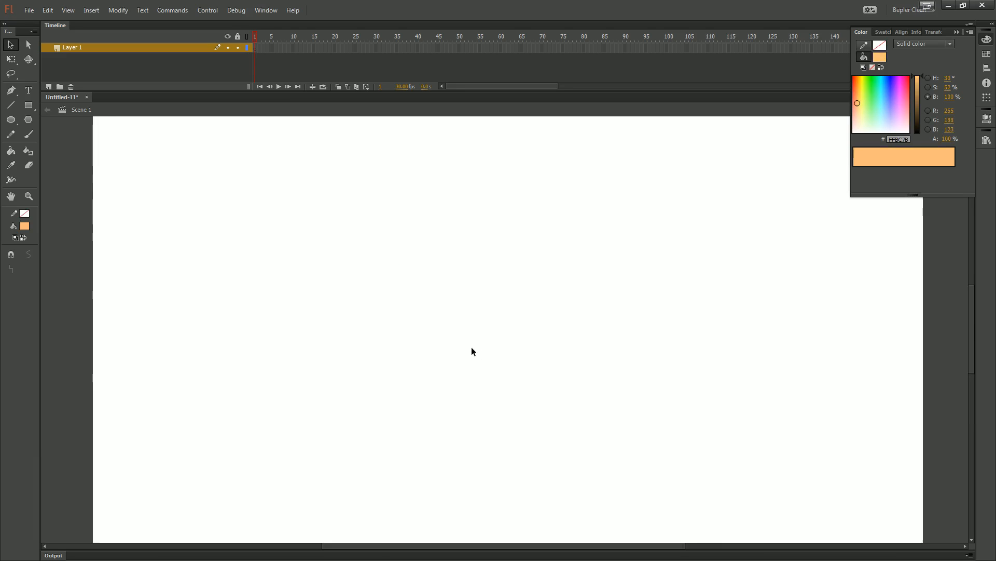
drag(472, 349, 340, 339)
key(r)
drag(160, 179, 772, 496)
key(v)
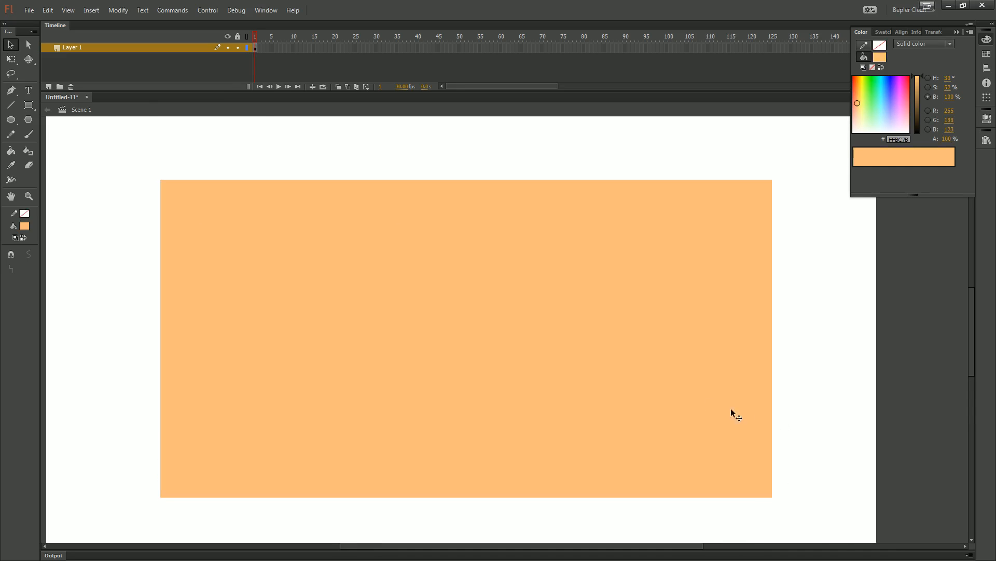
click(733, 267)
click(833, 295)
click(876, 60)
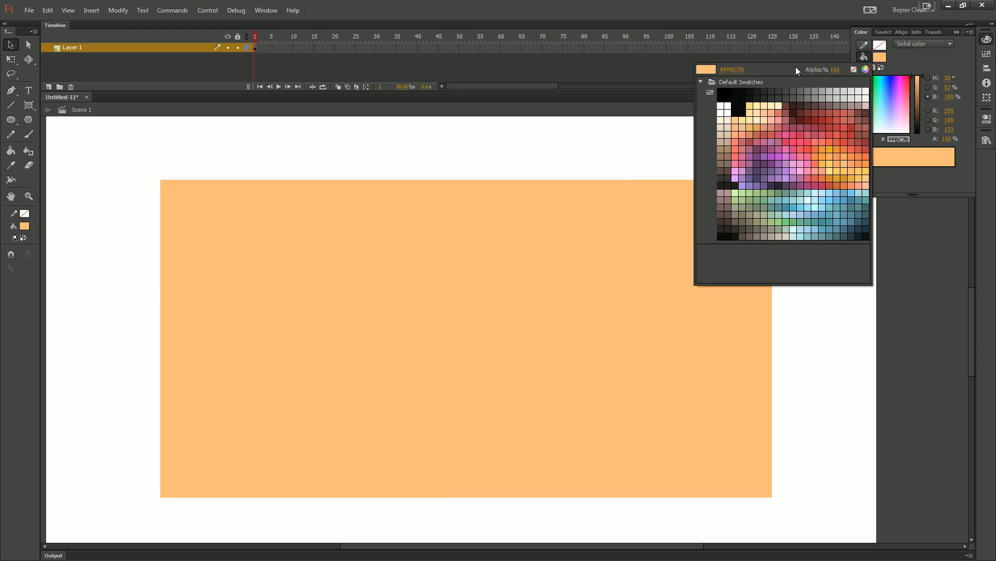
key(Escape)
- Delete the orange rectangle piece by piece until the stage is empty
drag(801, 134, 126, 309)
key(Delete)
key(Delete)
drag(129, 366, 446, 143)
key(Delete)
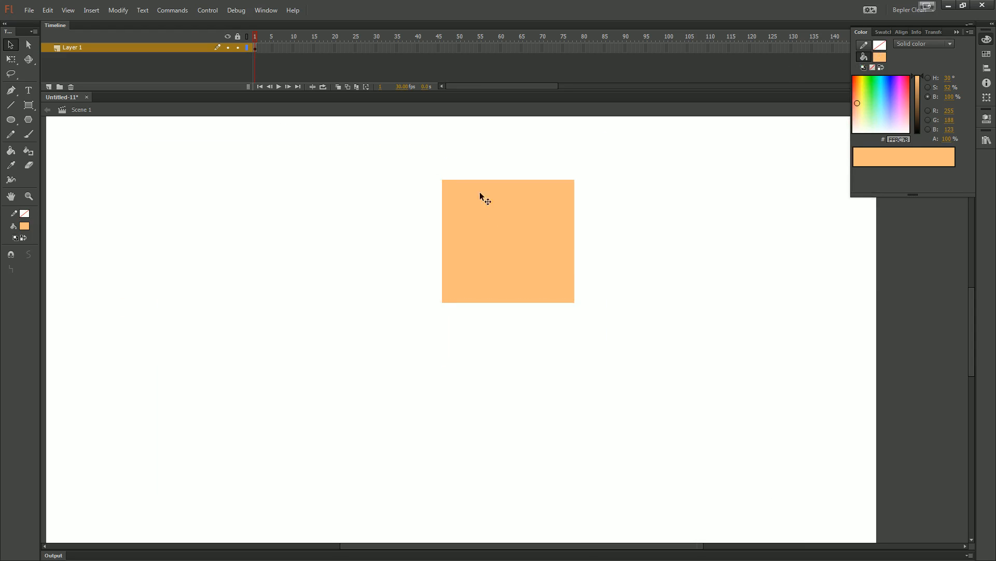
click(493, 217)
key(Delete)
key(space)
mouse_move(483, 375)
mouse_down()
mouse_move(505, 377)
mouse_move(454, 273)
mouse_move(484, 381)
mouse_up()
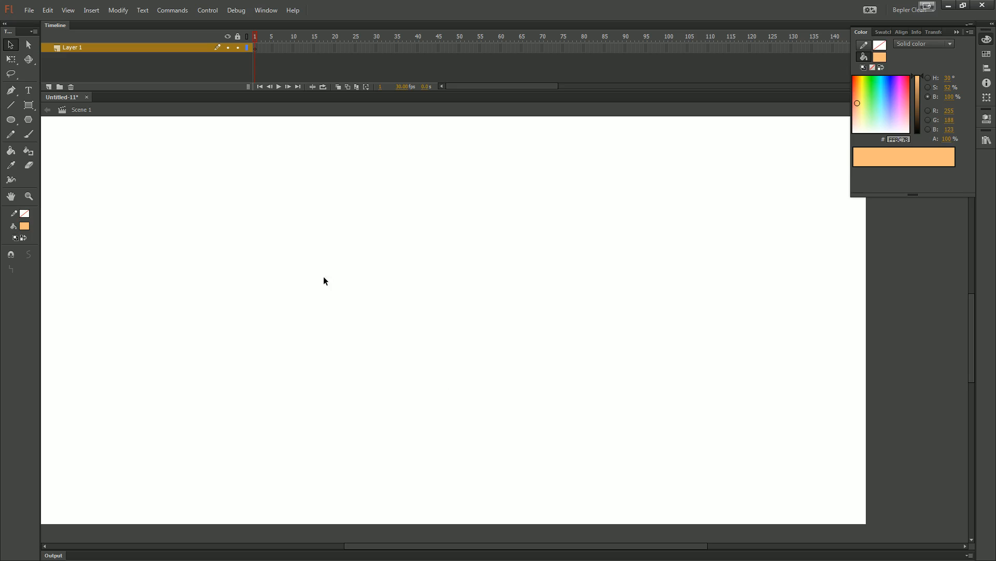
- Show the rulers and place a horizontal guide across the lower part of the stage
key(r)
mouse_move(408, 325)
mouse_down()
mouse_move(445, 336)
mouse_move(413, 319)
mouse_up()
key(ctrl+minus)
key(ctrl+equal)
key(ctrl+shift+q)
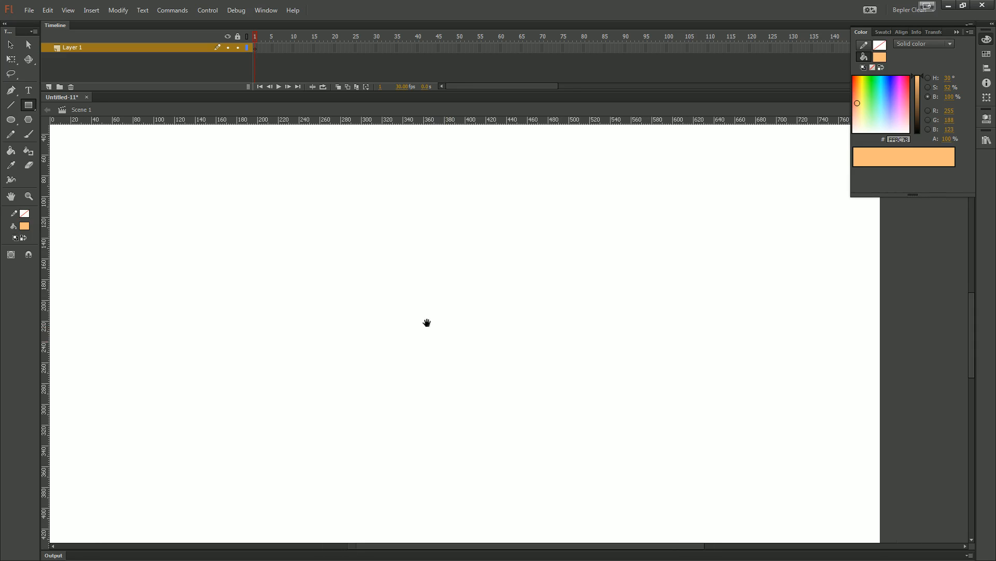
key(v)
right_click(438, 268)
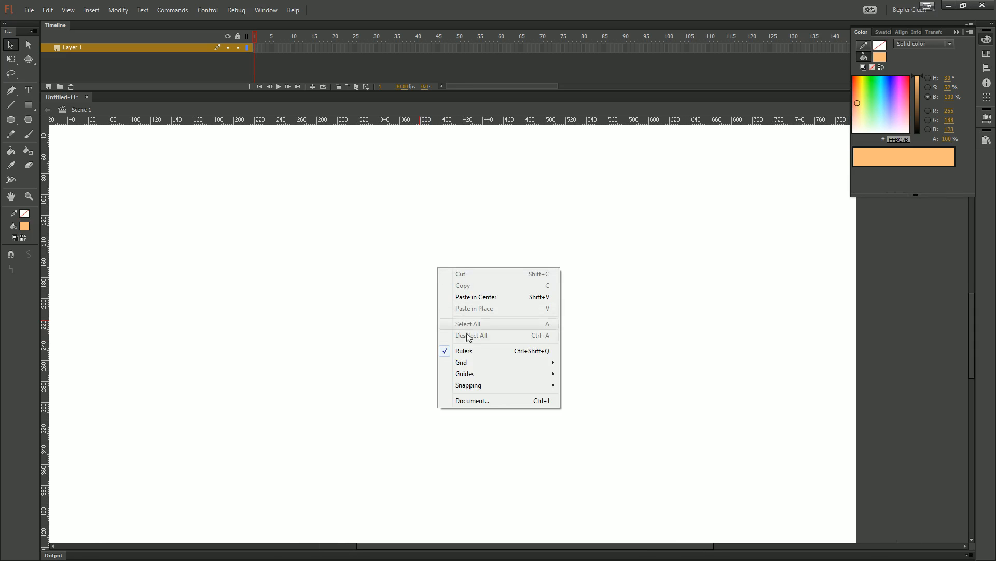
click(408, 312)
drag(439, 143, 436, 434)
- Change the guide colour to black in the guide settings
right_click(434, 356)
mouse_move(436, 473)
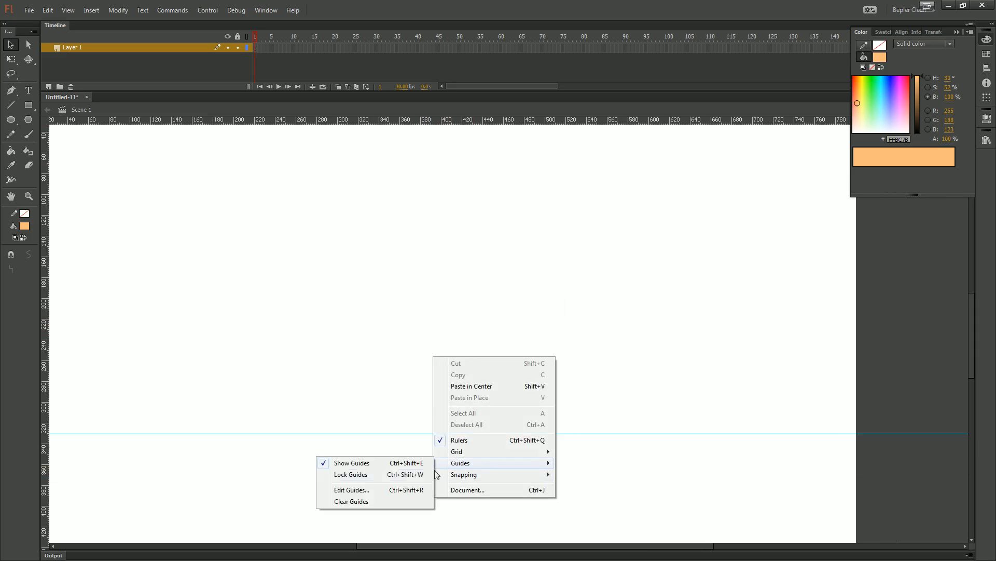
click(352, 490)
click(468, 257)
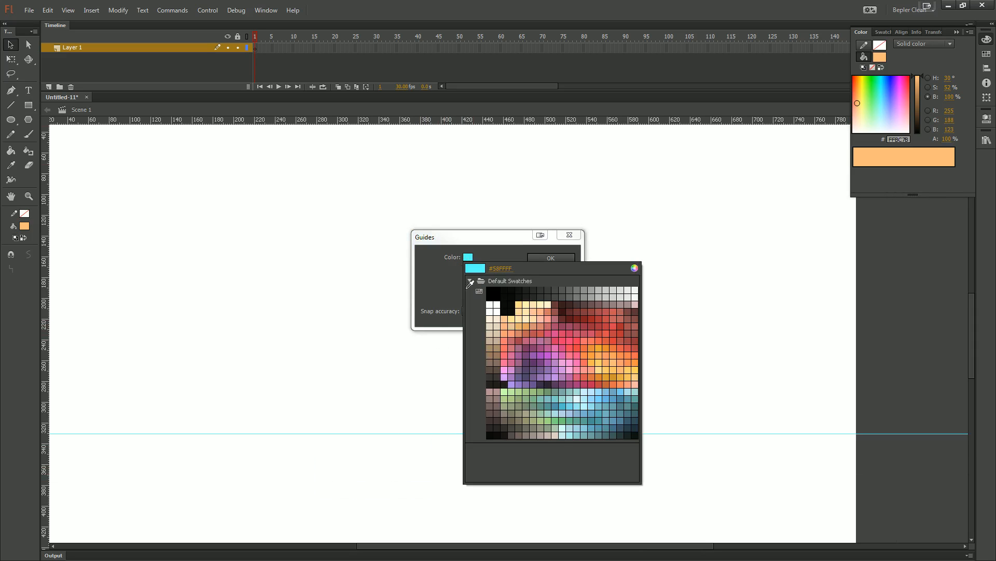
click(490, 293)
click(540, 257)
- Hide the rulers and keep the horizontal guide shown on the stage
right_click(449, 313)
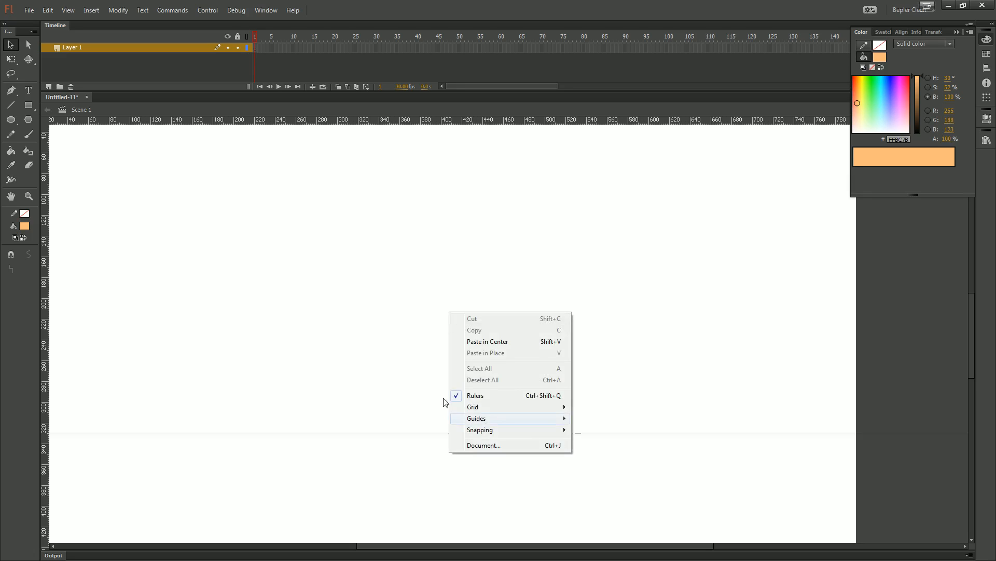
click(410, 346)
key(ctrl+semicolon)
key(ctrl+alt+shift+r)
key(ctrl+semicolon)
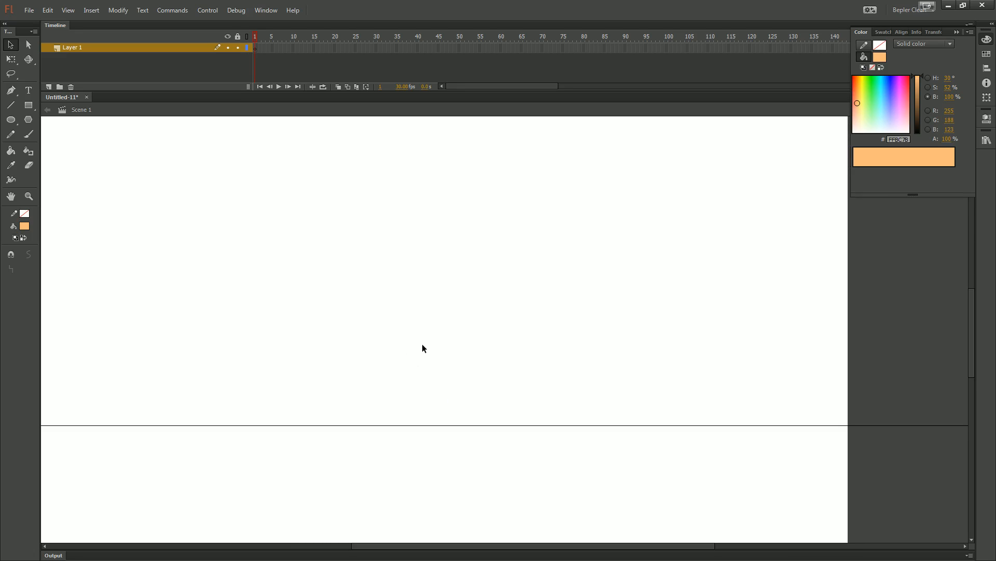
- Choose the Brush tool and set the fill colour to grey #A8A8A8
drag(387, 352, 457, 355)
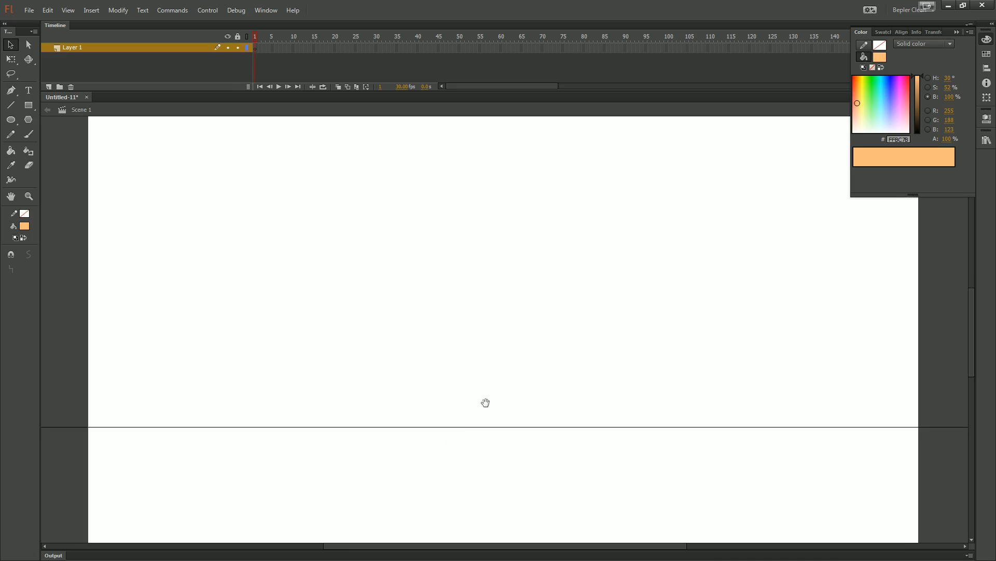
drag(485, 403, 450, 393)
key(b)
drag(856, 106, 853, 133)
drag(917, 91, 915, 96)
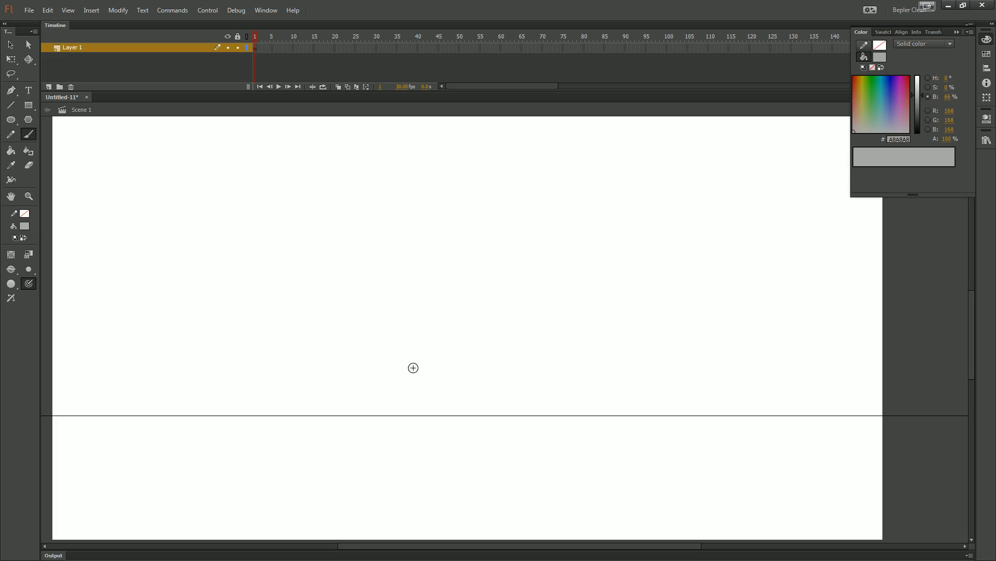
- Paint a small egg-shaped outline freehand above the guide, fill it with grey and select it
mouse_move(441, 290)
mouse_down()
mouse_move(448, 312)
mouse_move(493, 305)
mouse_up()
key(k)
click(442, 317)
key(v)
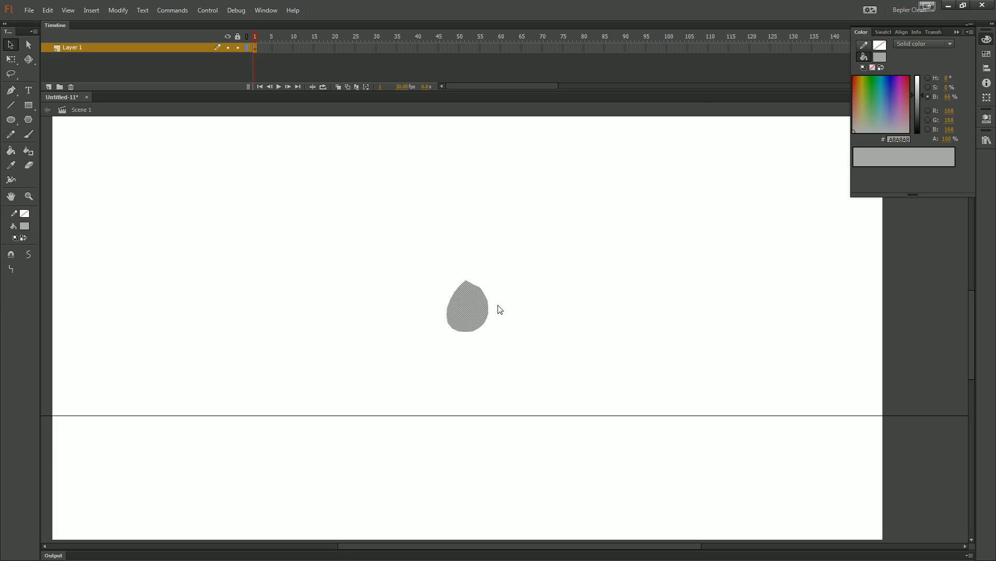
key(ctrl+s)
click(671, 432)
key(ctrl+n)
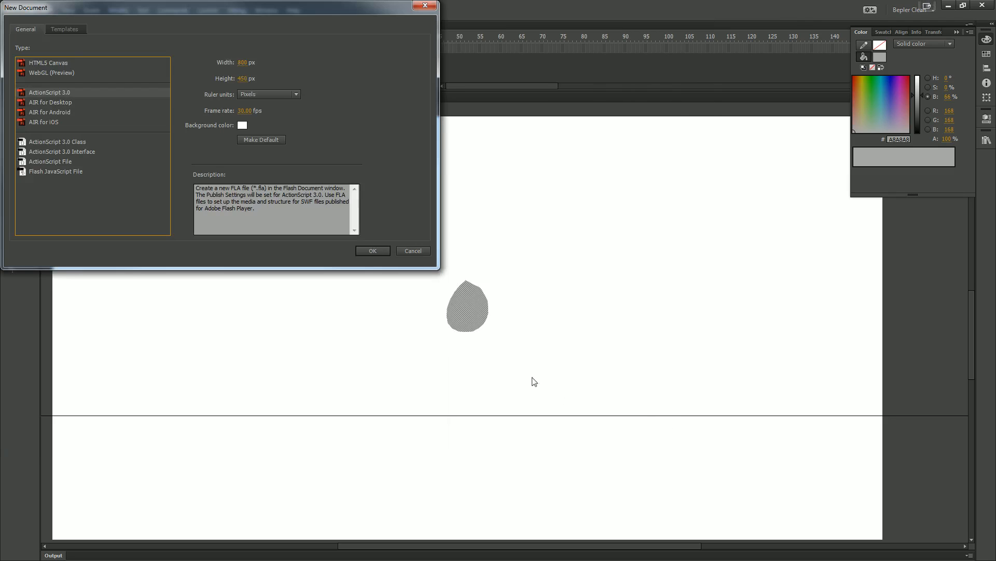
click(415, 250)
key(ctrl+o)
click(649, 426)
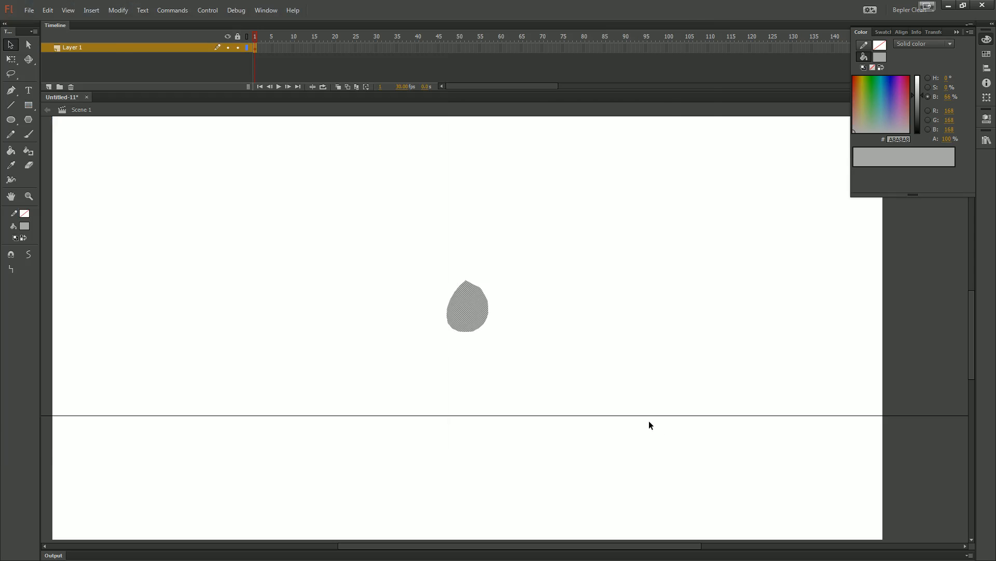
key(ctrl+alt+shift+s)
click(665, 430)
- Replace the freehand shape with a grey oval squashed to a circle, and trim its underside slightly
key(ctrl+z)
key(q)
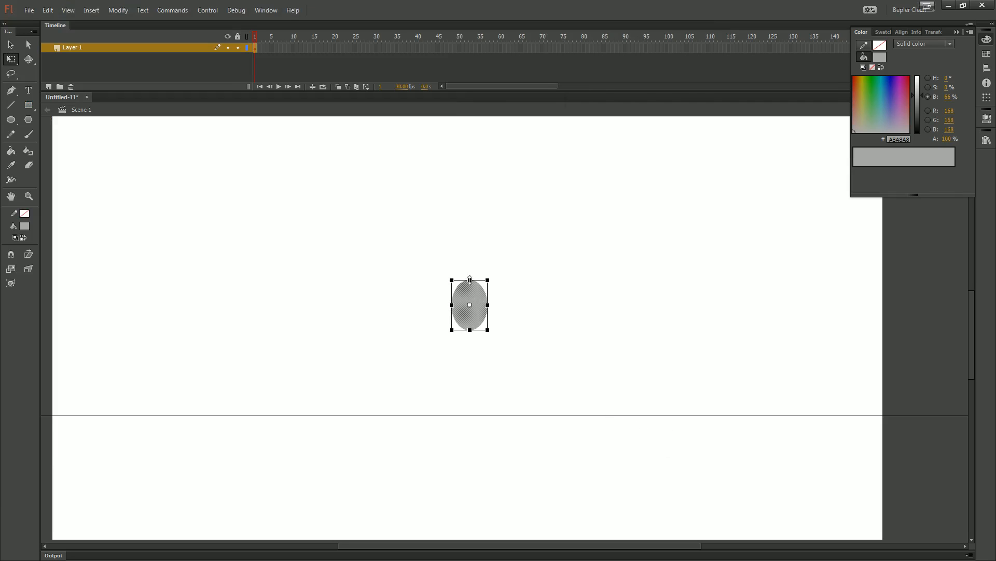
drag(469, 279, 470, 294)
drag(510, 373, 466, 341)
key(Delete)
key(v)
key(ctrl+equal)
key(q)
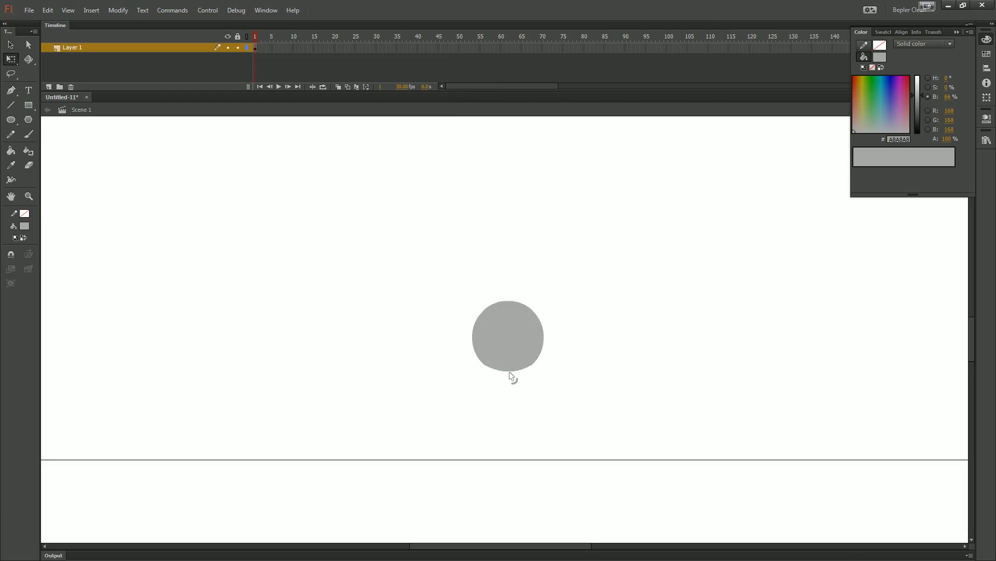
- Cut the trimmed grey circle and paste it at the centre of the stage
key(v)
key(ctrl+minus)
click(507, 335)
key(ctrl+x)
key(ctrl+v)
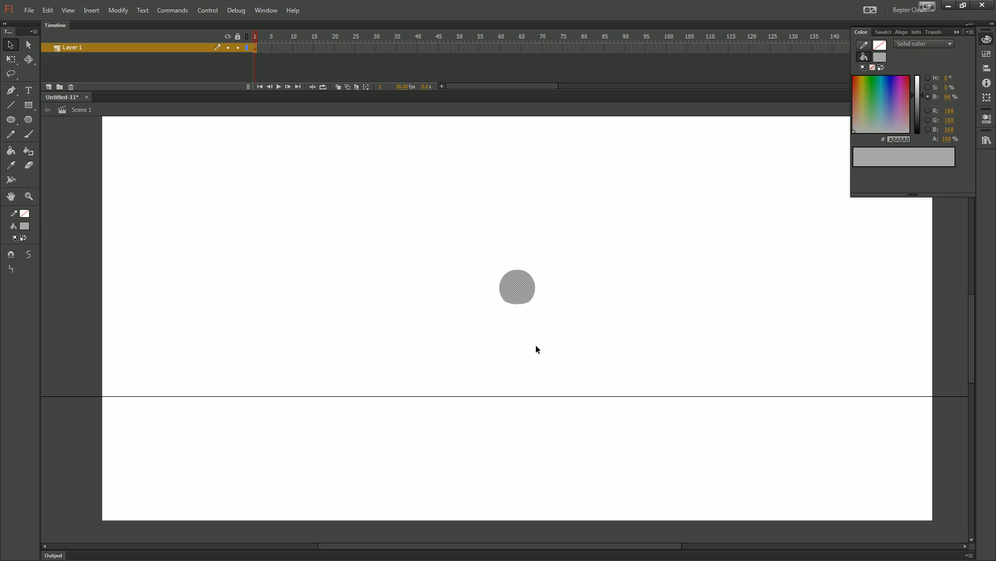
- Shrink the pasted circle to a small ball and rest it on the horizontal guide
key(q)
drag(535, 269, 522, 395)
key(v)
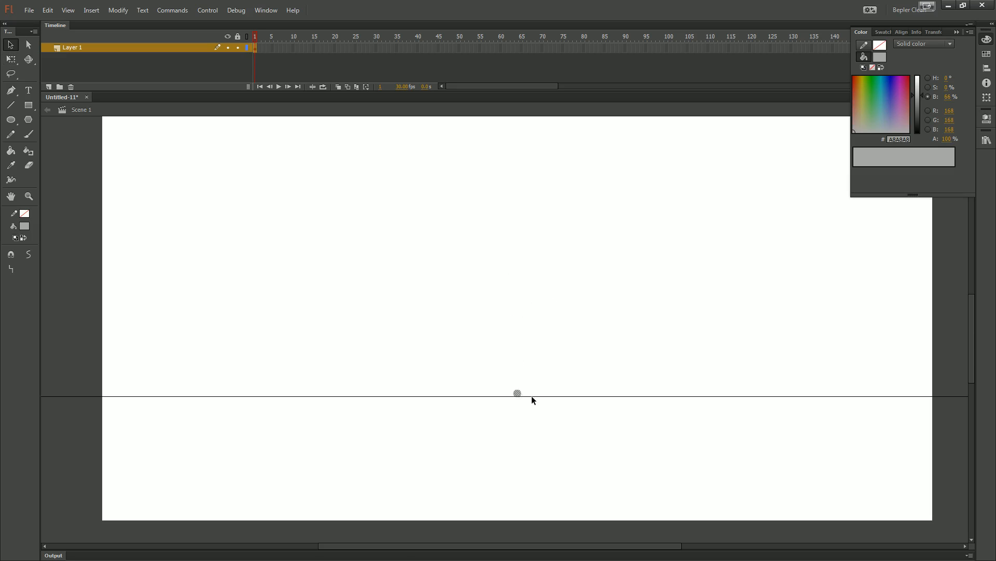
- Lower the small grey ball until the horizontal guide runs through its middle
key(ctrl+equal)
key(ctrl+equal)
key(ctrl+equal)
key(ctrl+equal)
key(q)
drag(547, 296, 514, 352)
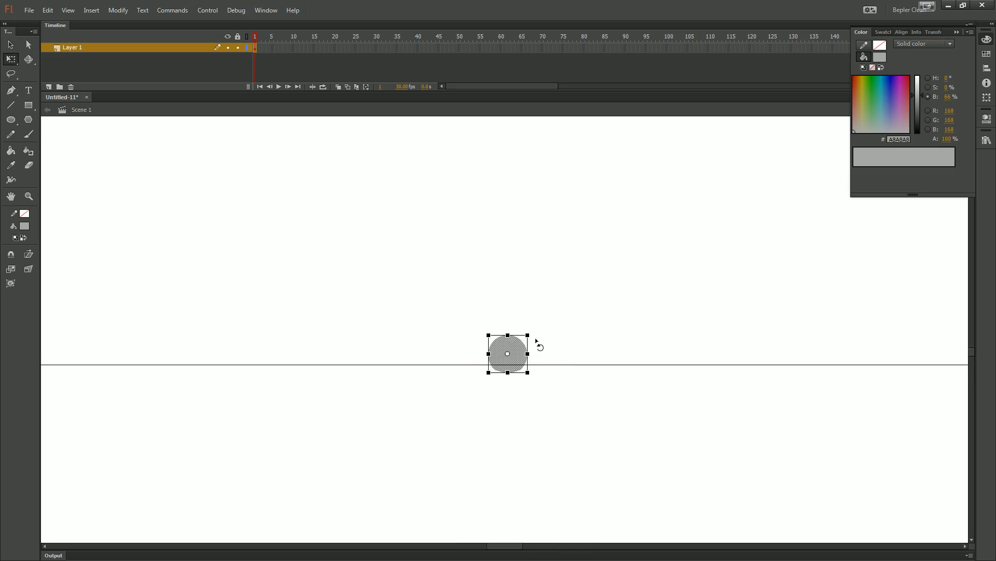
click(583, 325)
key(ctrl+minus)
key(ctrl+minus)
key(ctrl+minus)
key(ctrl+minus)
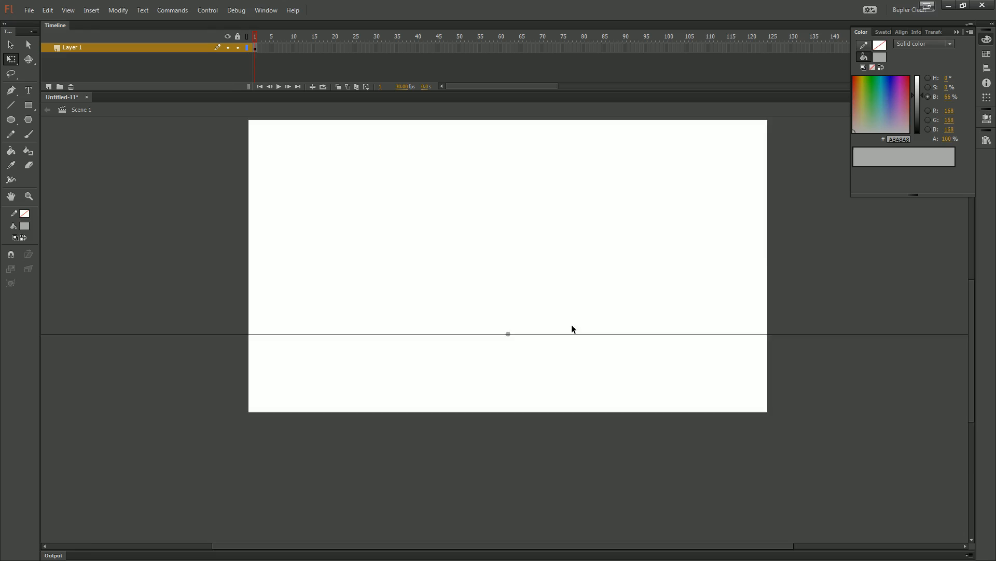
- Fill Layer 1 with blank keyframes up to frame 55 and turn on onion skinning at frame 2
key(ctrl+equal)
drag(576, 397, 512, 269)
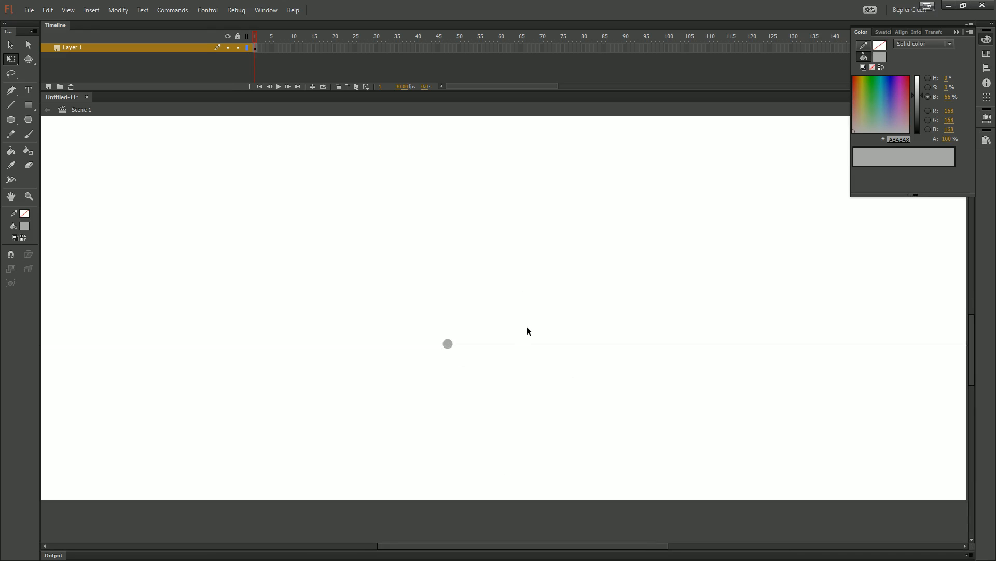
scroll(476, 342, up, 1)
key(b)
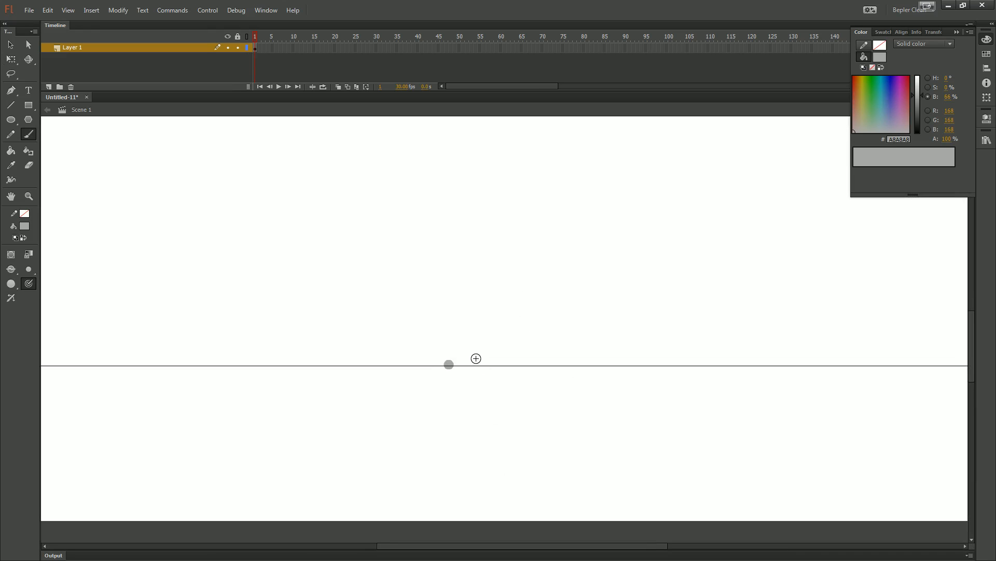
key(F7)
drag(289, 48, 481, 48)
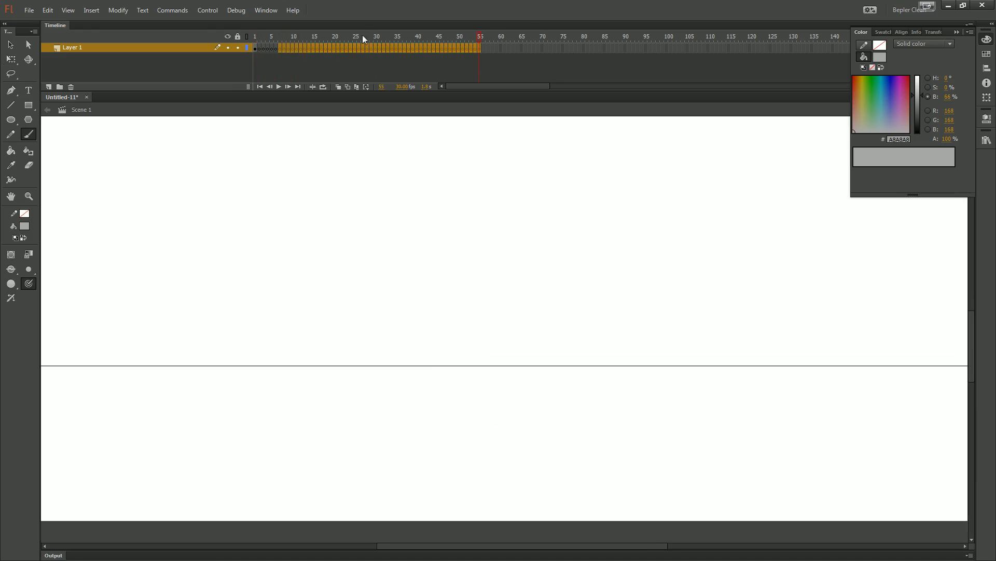
key(F5)
click(338, 87)
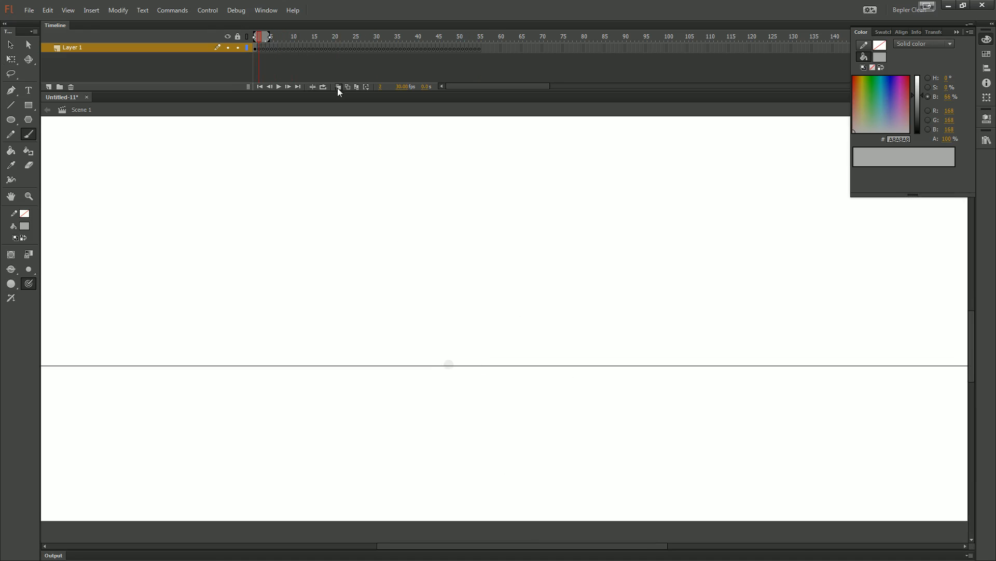
- Brush a large, roughly round grey outline on frame 2 just above the onion-skinned ball
key(ctrl+equal)
drag(469, 339, 522, 346)
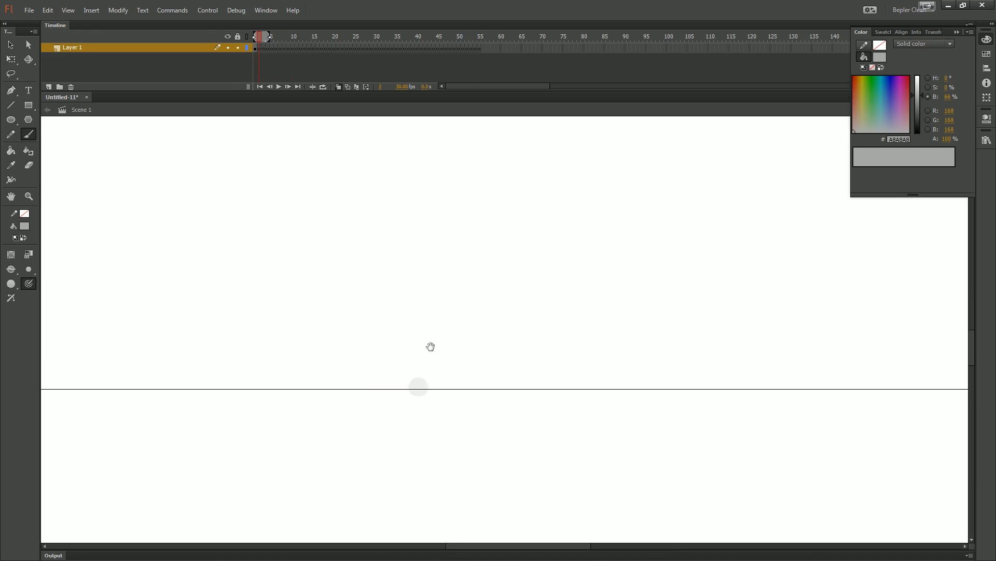
drag(430, 347, 446, 355)
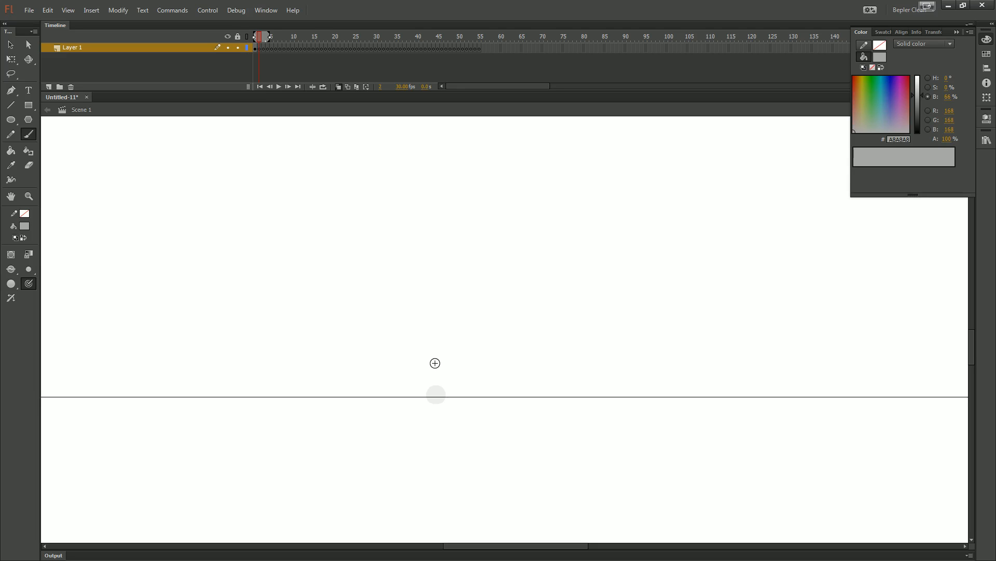
drag(438, 251, 466, 379)
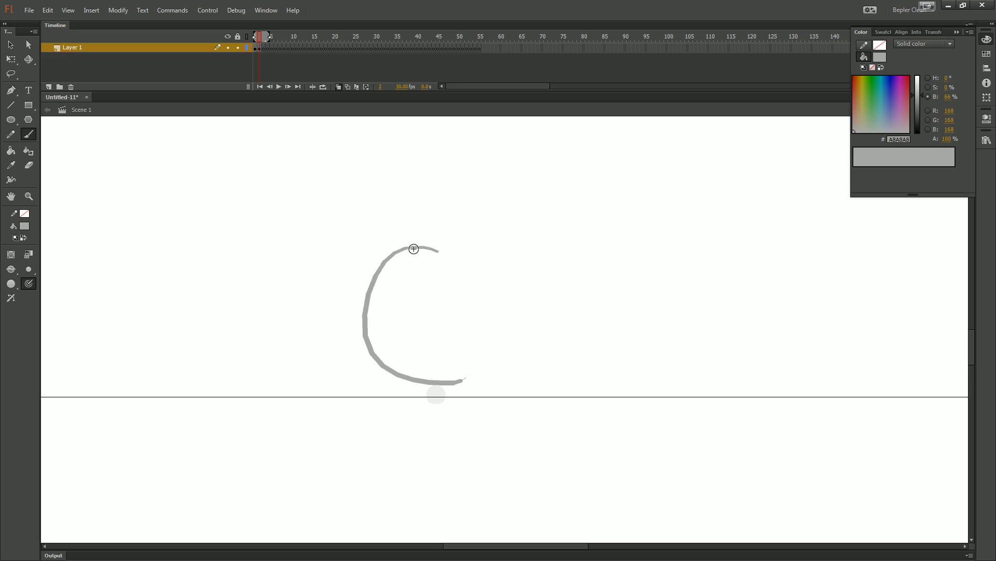
mouse_move(414, 248)
mouse_down()
mouse_move(441, 238)
mouse_move(473, 255)
mouse_move(496, 312)
mouse_move(456, 379)
mouse_up()
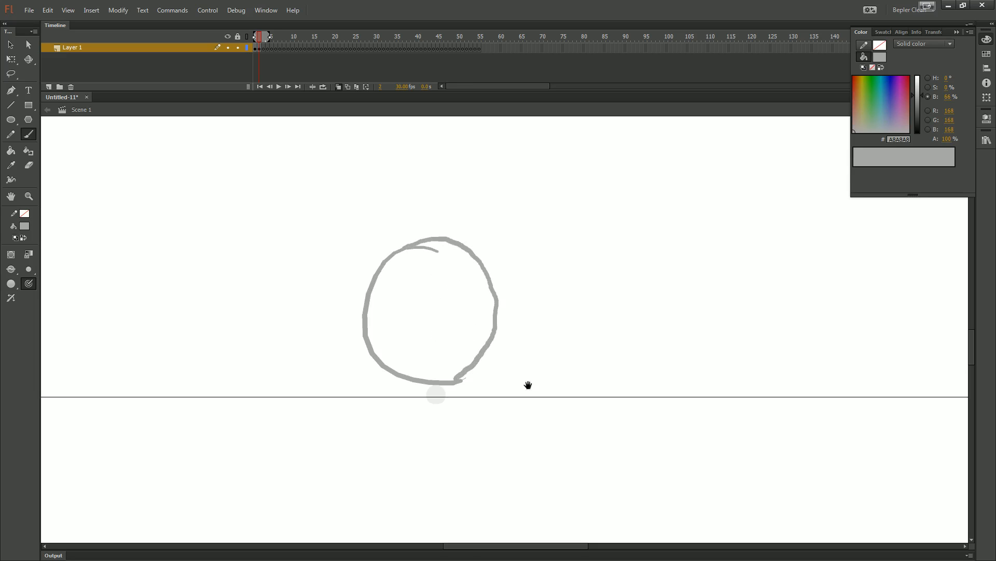
drag(528, 384, 363, 352)
drag(219, 365, 403, 349)
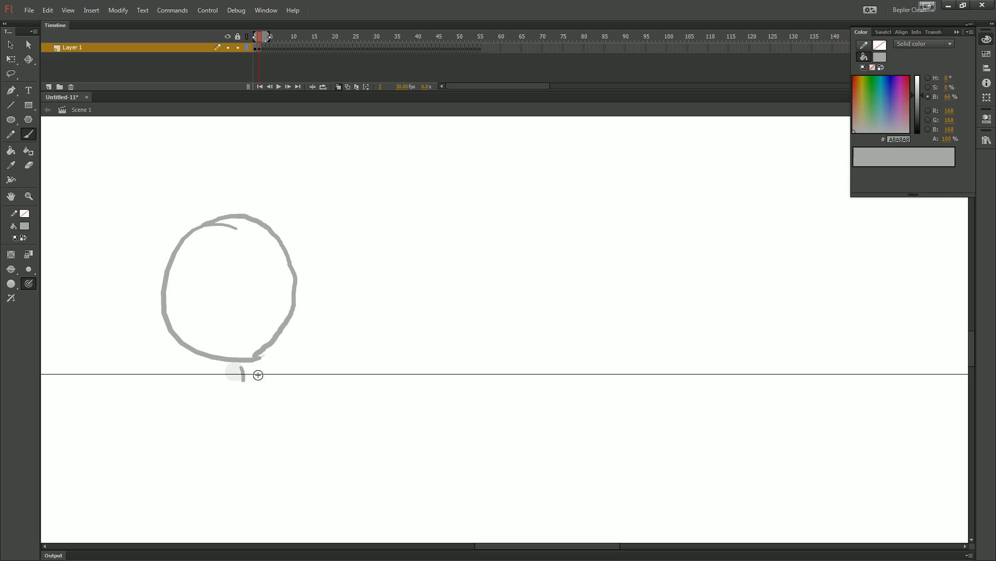
mouse_move(264, 367)
mouse_down()
mouse_move(269, 380)
mouse_move(368, 373)
mouse_up()
drag(412, 348, 429, 362)
drag(278, 400, 455, 379)
key(ctrl+z)
key(ctrl+z)
key(ctrl+z)
key(ctrl+z)
key(ctrl+z)
key(ctrl+z)
mouse_move(386, 314)
mouse_down()
mouse_move(404, 327)
mouse_move(408, 368)
mouse_up()
drag(431, 303, 445, 360)
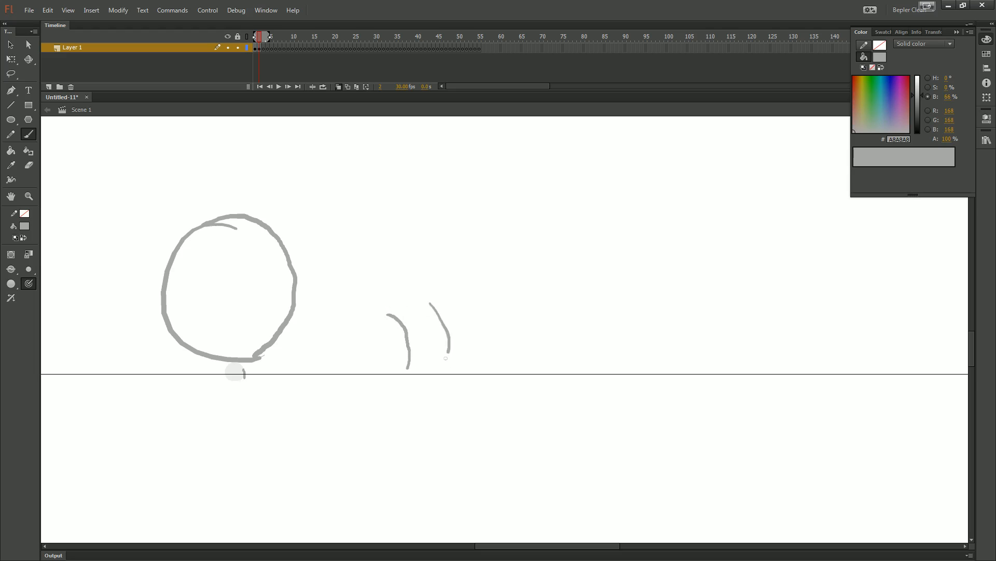
mouse_move(447, 301)
mouse_down()
mouse_move(459, 343)
mouse_move(465, 327)
mouse_move(463, 348)
mouse_up()
mouse_move(464, 314)
mouse_down()
mouse_move(410, 353)
mouse_move(507, 358)
mouse_up()
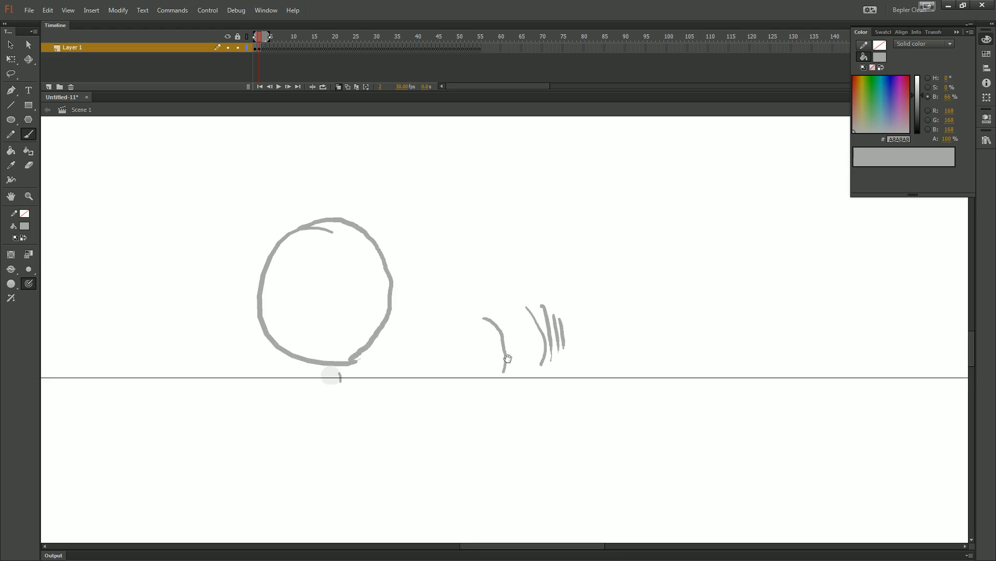
drag(355, 373, 474, 349)
key(ctrl+z)
drag(340, 394, 498, 394)
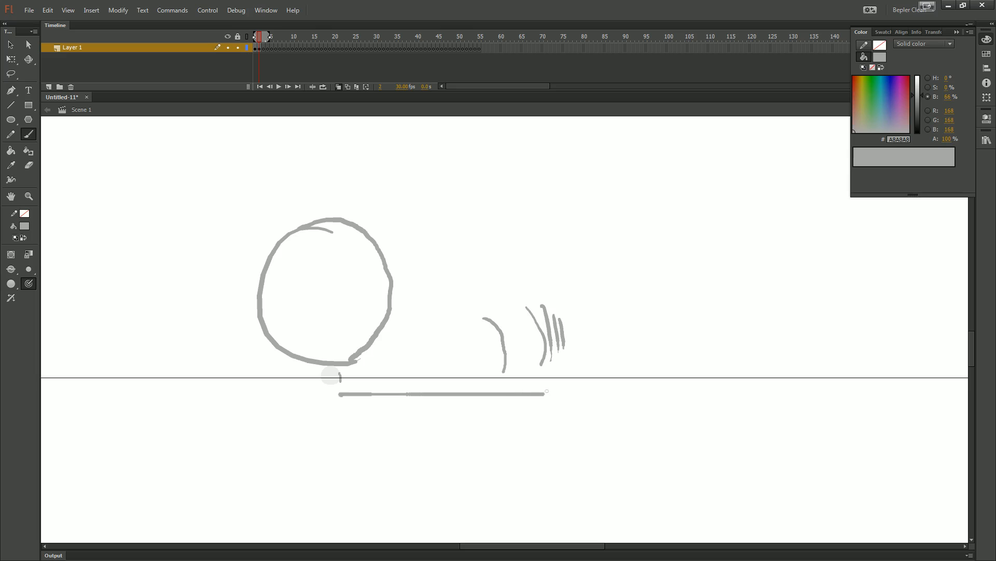
drag(563, 387, 563, 387)
key(ctrl+z)
key(ctrl+z)
key(ctrl+z)
key(ctrl+z)
key(ctrl+z)
key(ctrl+z)
key(ctrl+z)
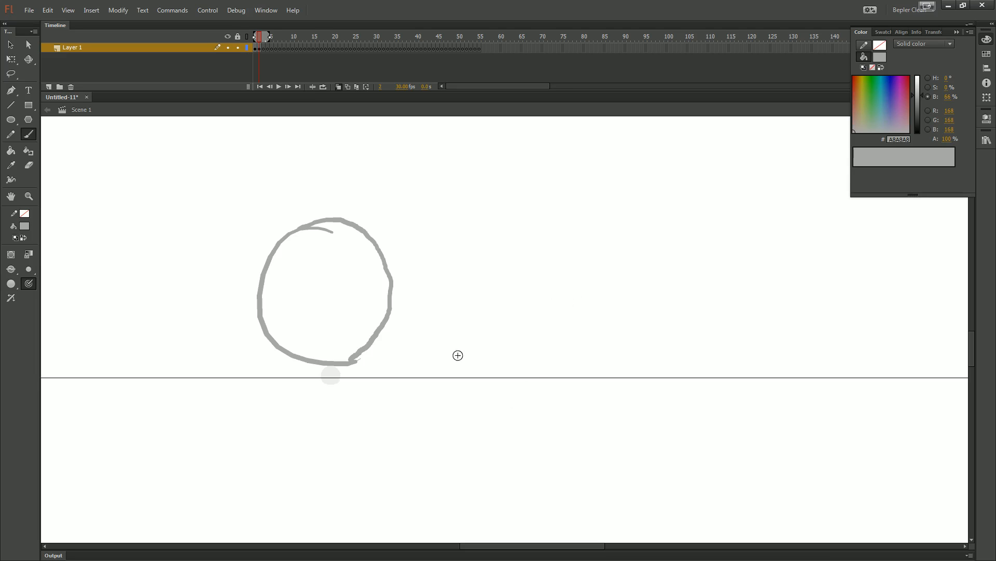
- Enlarge the round outline slightly with Free Transform and lower it so it rests on the guide
key(q)
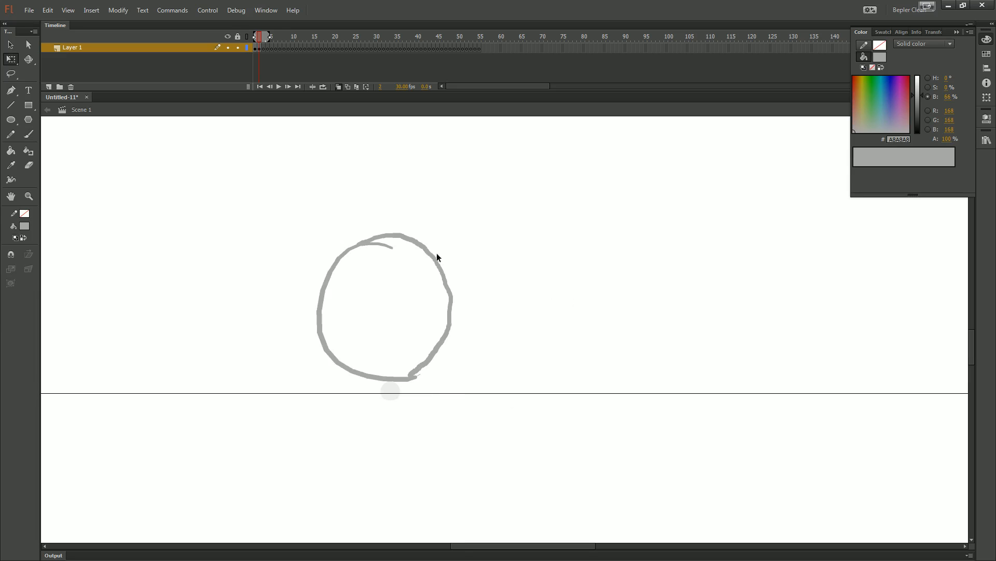
click(441, 265)
key(ctrl+minus)
key(ctrl+minus)
key(ctrl+equal)
key(ctrl+equal)
mouse_move(559, 351)
mouse_down()
mouse_move(517, 349)
mouse_move(500, 361)
mouse_up()
drag(519, 268, 522, 263)
drag(528, 259, 531, 257)
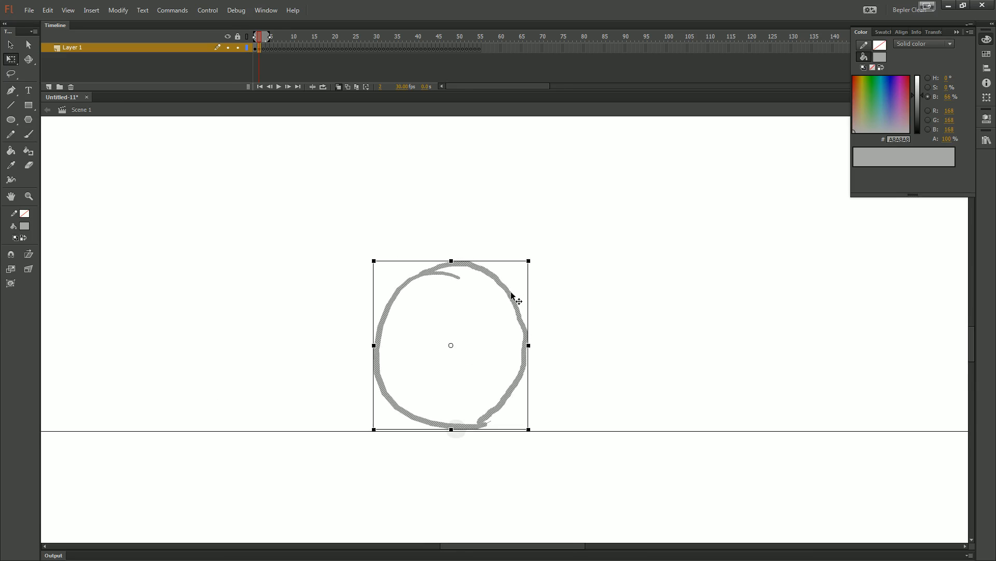
key(b)
drag(519, 362, 510, 345)
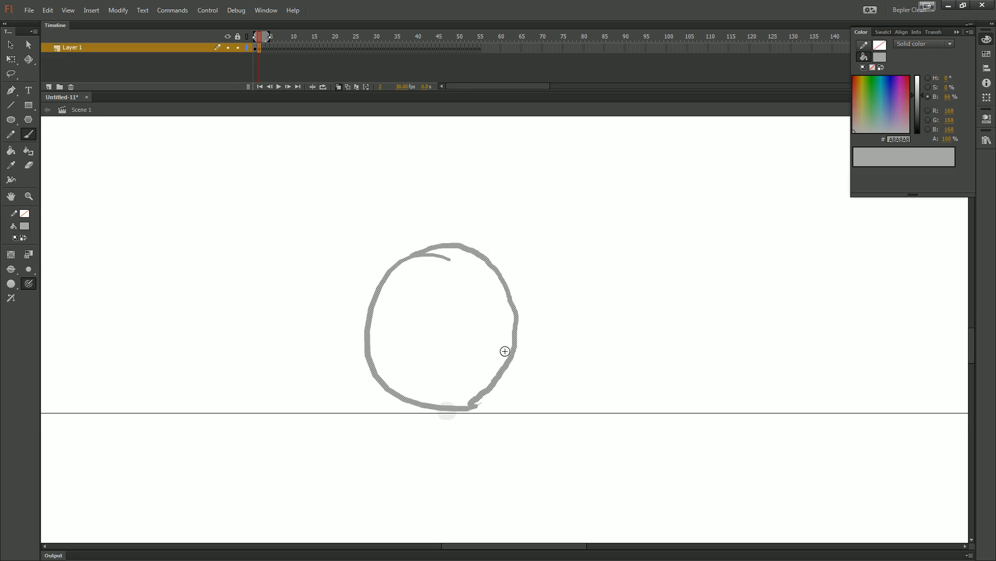
drag(471, 386, 435, 377)
drag(474, 348, 493, 384)
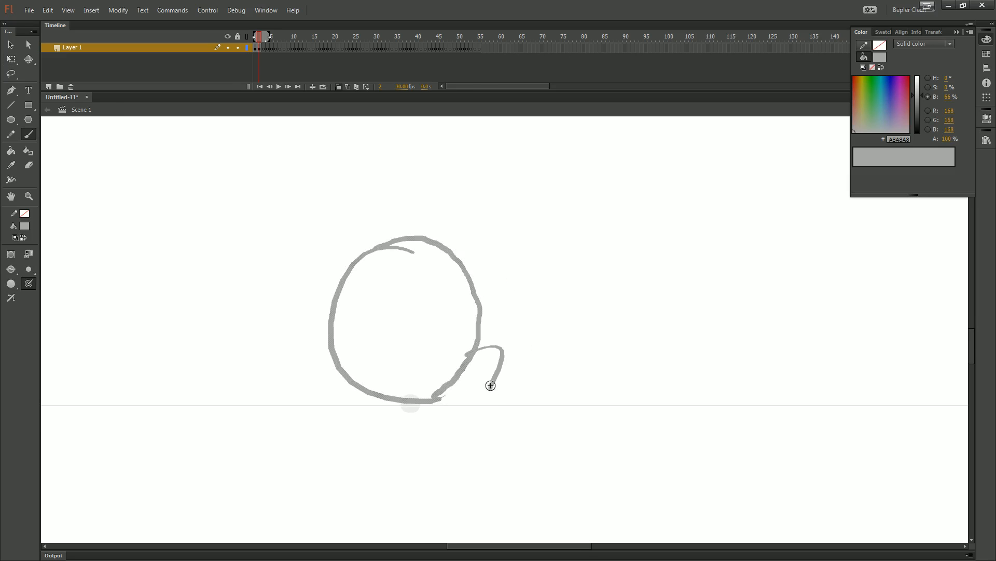
key(ctrl+z)
drag(474, 337, 478, 403)
key(ctrl+z)
mouse_move(467, 357)
mouse_down()
mouse_move(476, 401)
mouse_move(456, 366)
mouse_move(461, 402)
mouse_move(483, 413)
mouse_move(500, 398)
mouse_up()
key(ctrl+z)
key(ctrl+z)
key(ctrl+z)
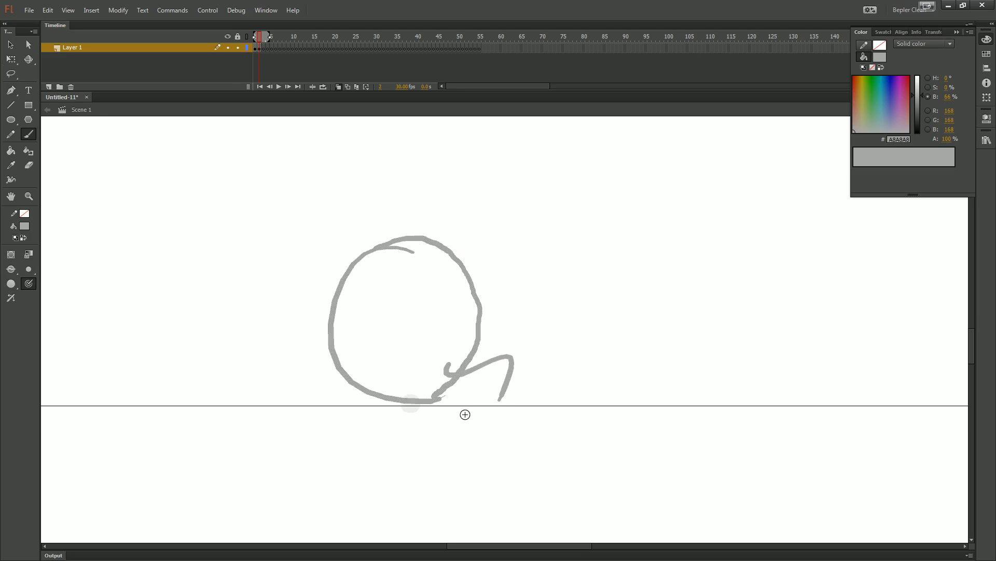
key(ctrl+z)
mouse_move(432, 373)
mouse_down()
mouse_move(465, 405)
mouse_move(506, 397)
mouse_move(501, 375)
mouse_up()
key(ctrl+z)
key(ctrl+z)
key(ctrl+z)
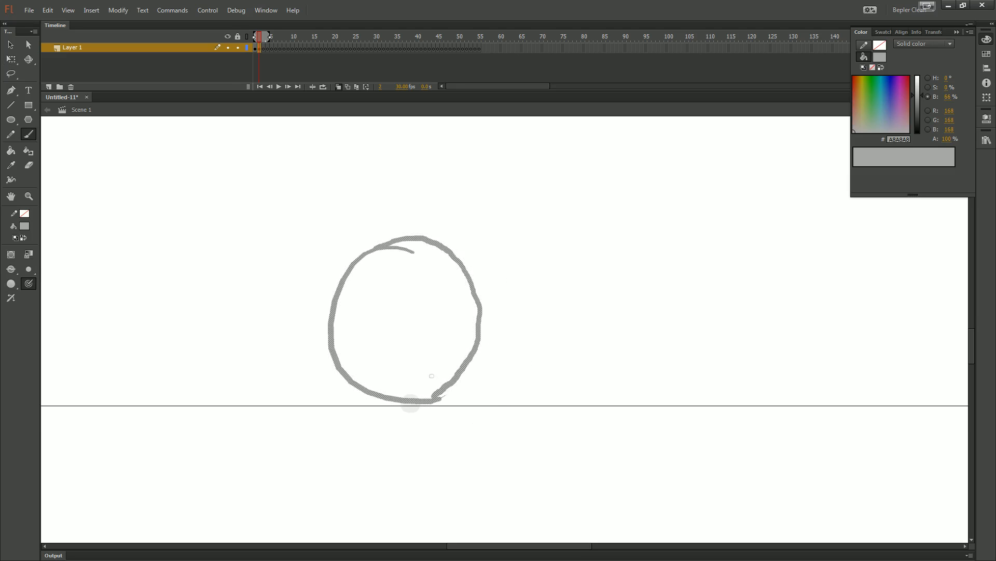
- Brush a rounded lobe at the circle's lower right, curling back along the underside just below the guide
mouse_move(433, 373)
mouse_down()
mouse_move(504, 390)
mouse_move(495, 413)
mouse_move(412, 418)
mouse_up()
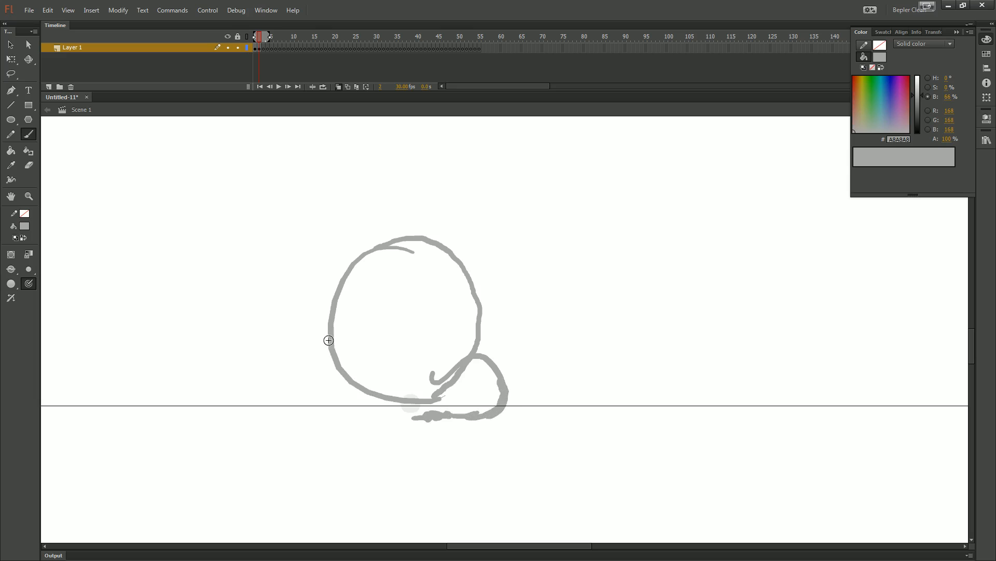
drag(328, 333, 317, 381)
drag(326, 437, 326, 458)
mouse_move(327, 449)
mouse_down()
mouse_move(418, 448)
mouse_move(415, 456)
mouse_move(504, 447)
mouse_up()
key(ctrl+z)
key(ctrl+z)
key(ctrl+z)
key(ctrl+z)
key(ctrl+z)
- Brush two stepped lobes at the circle's lower left and join them along the underside to close the silhouette
drag(326, 333, 315, 408)
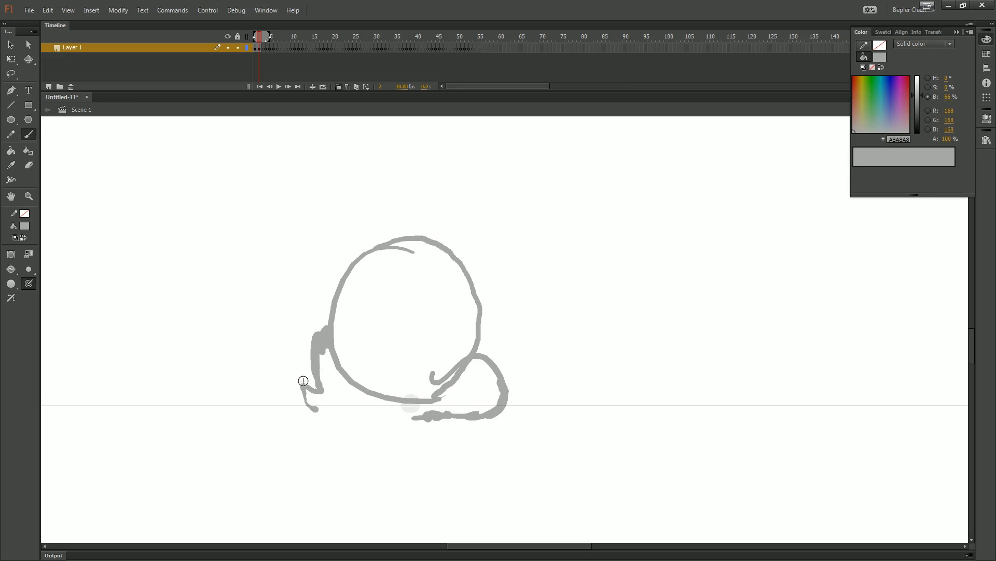
mouse_move(156, 368)
mouse_down()
mouse_move(280, 398)
mouse_move(306, 382)
mouse_move(311, 363)
mouse_move(422, 390)
mouse_move(401, 367)
mouse_up()
key(ctrl+z)
key(ctrl+z)
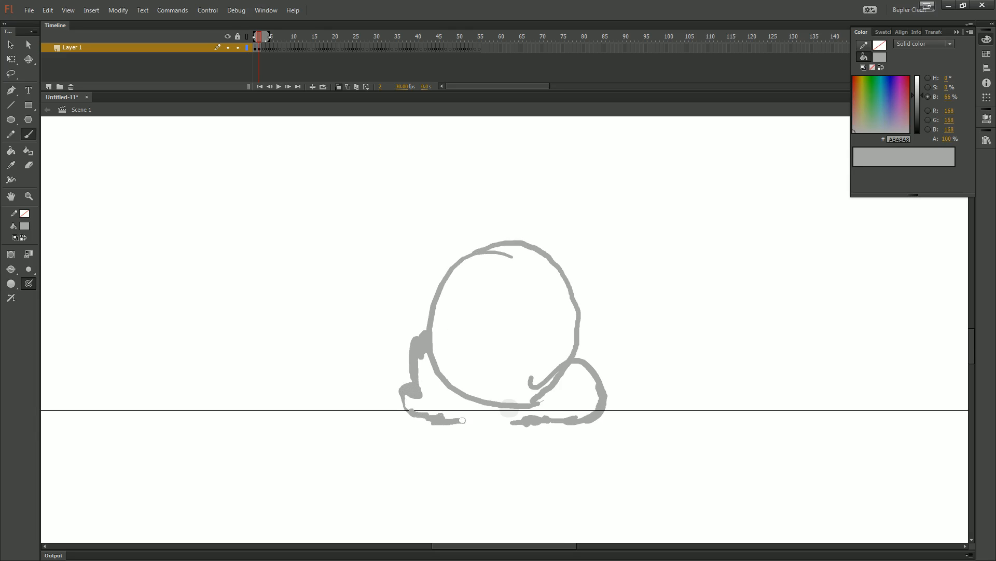
drag(463, 420, 519, 424)
- Fill the whole lobed silhouette on frame 2 with the same grey using the Paint Bucket
key(k)
click(524, 422)
click(503, 406)
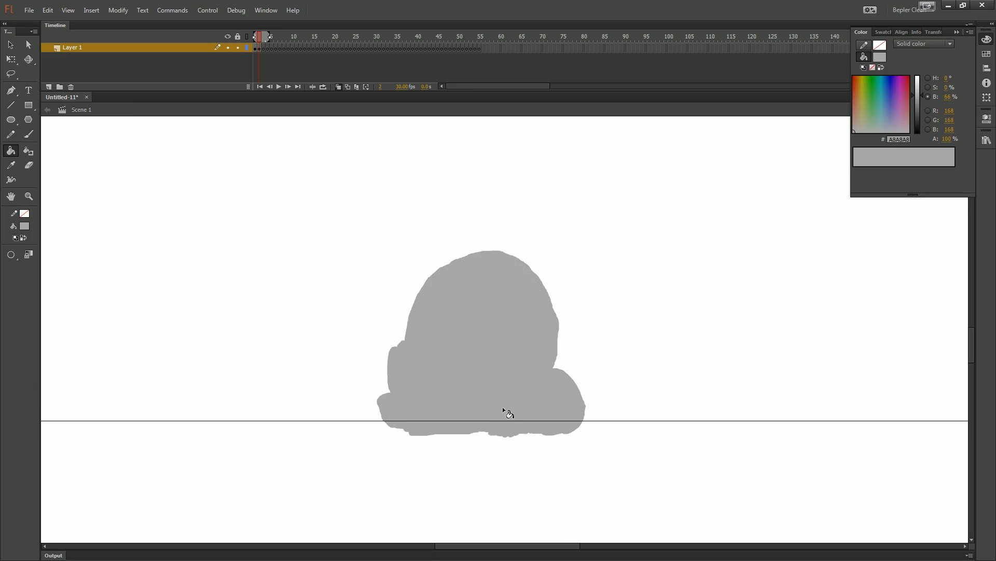
key(ctrl+minus)
key(ctrl+minus)
key(ctrl+equal)
key(ctrl+equal)
key(b)
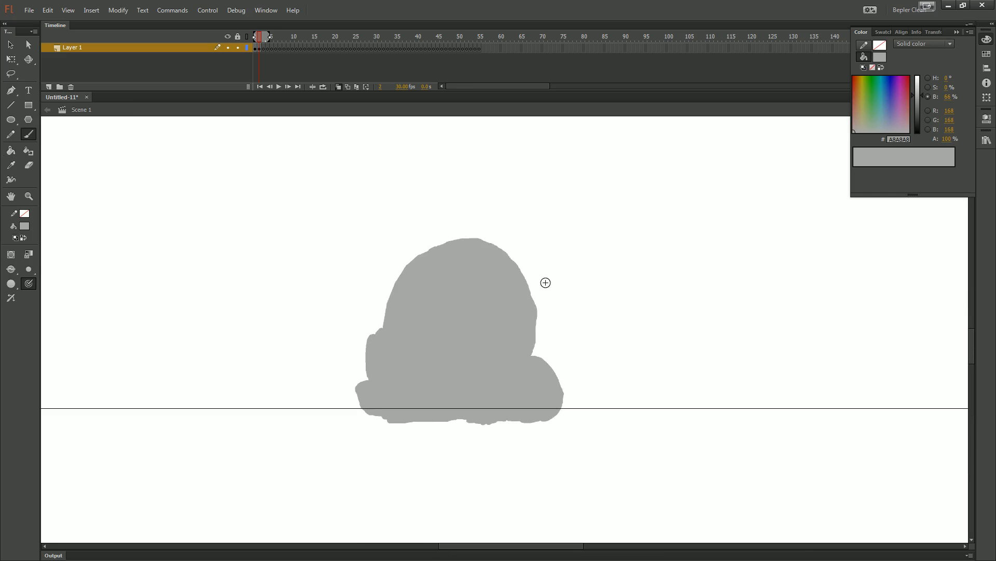
mouse_move(534, 322)
mouse_down()
mouse_move(516, 334)
mouse_move(519, 374)
mouse_move(536, 372)
mouse_up()
mouse_move(611, 419)
mouse_down()
mouse_move(569, 248)
mouse_move(597, 251)
mouse_up()
drag(588, 233, 590, 267)
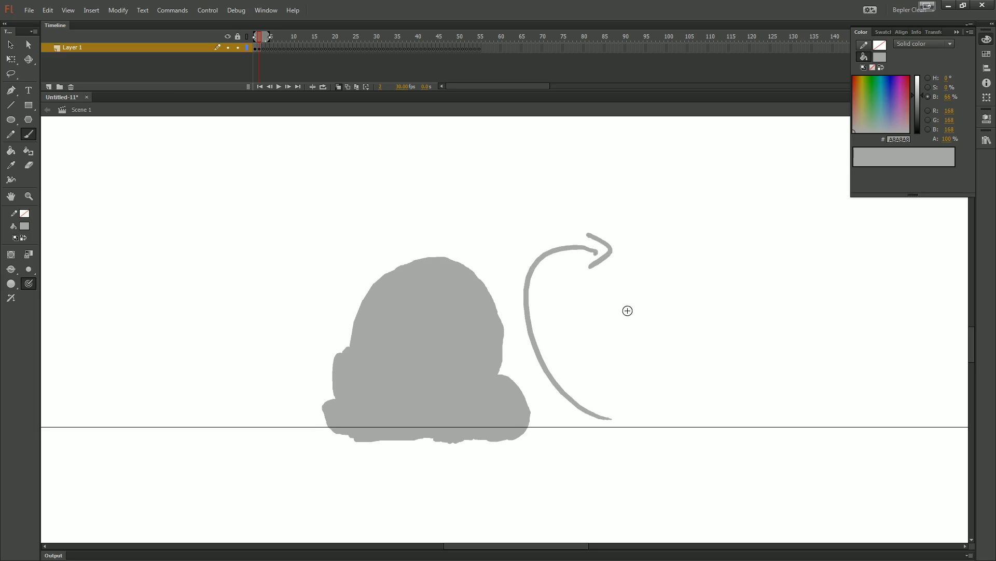
key(ctrl+z)
key(ctrl+z)
key(y)
mouse_move(410, 318)
mouse_down()
mouse_move(460, 428)
mouse_move(365, 362)
mouse_move(465, 295)
mouse_move(460, 309)
mouse_up()
key(ctrl+z)
key(ctrl+minus)
key(ctrl+z)
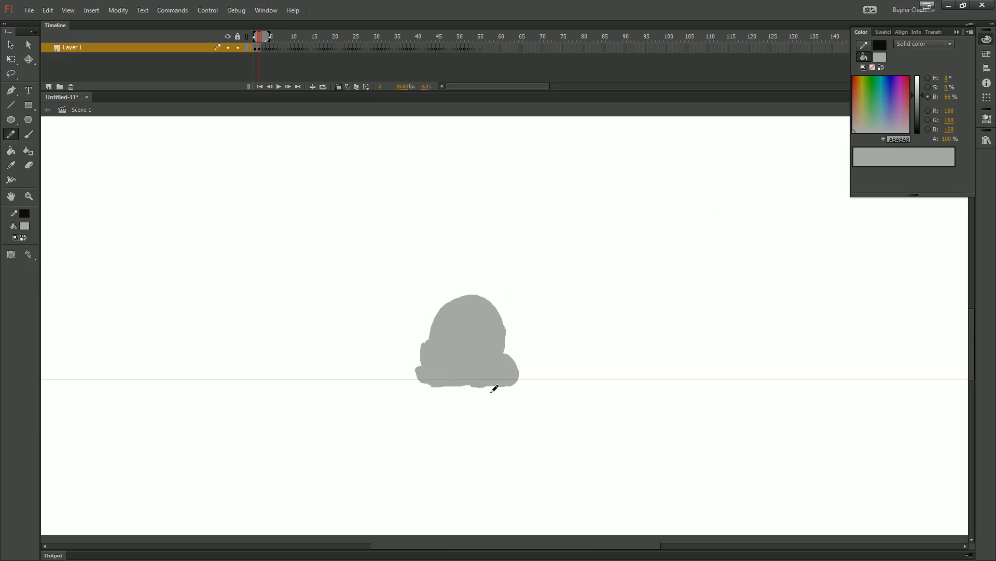
key(ctrl+equal)
key(b)
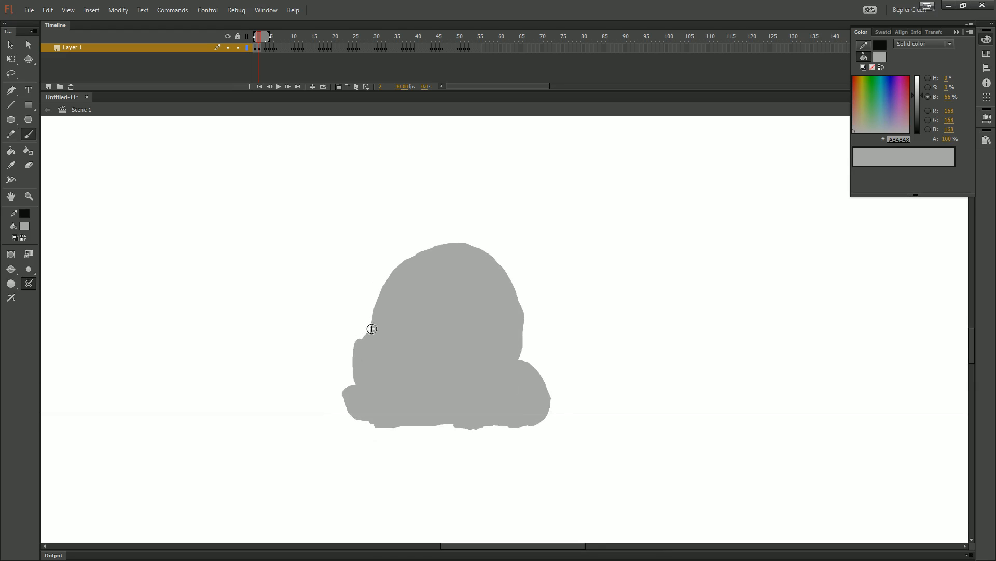
drag(328, 347, 343, 369)
key(ctrl+z)
drag(301, 319, 332, 346)
key(ctrl+z)
key(ctrl+minus)
key(ctrl+minus)
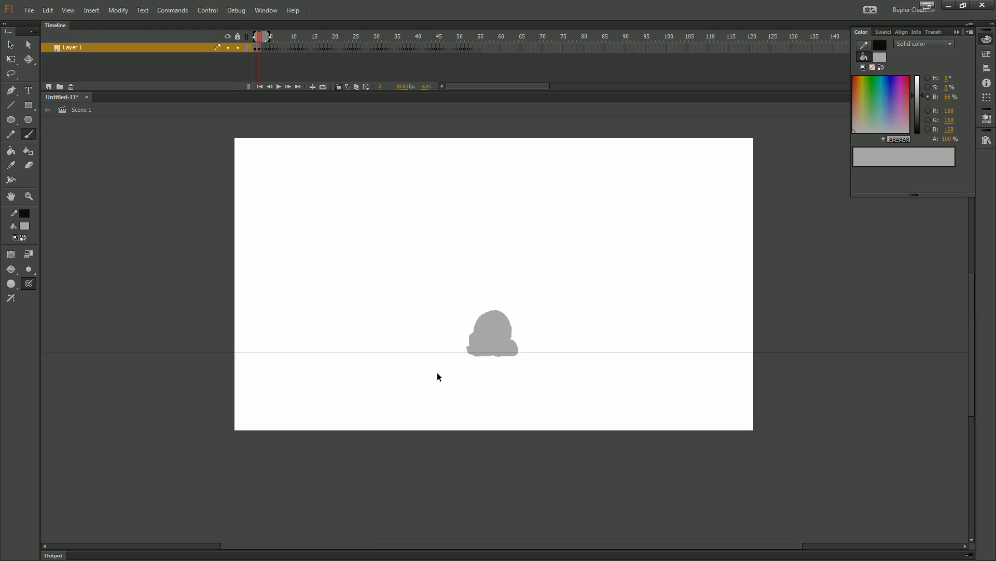
key(ctrl+equal)
key(ctrl+equal)
drag(451, 388, 436, 250)
drag(433, 313, 430, 314)
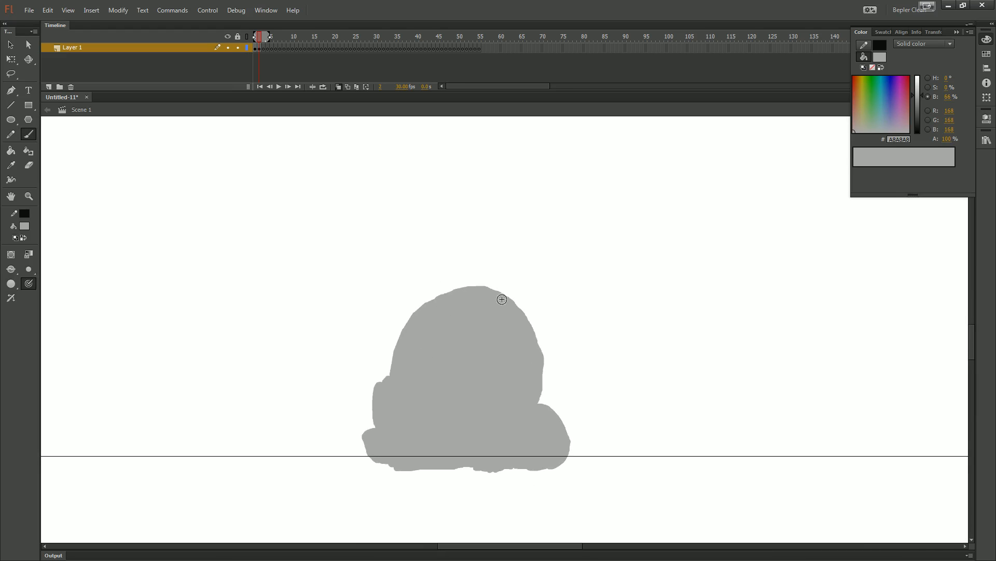
key(y)
drag(406, 303, 445, 277)
key(ctrl+z)
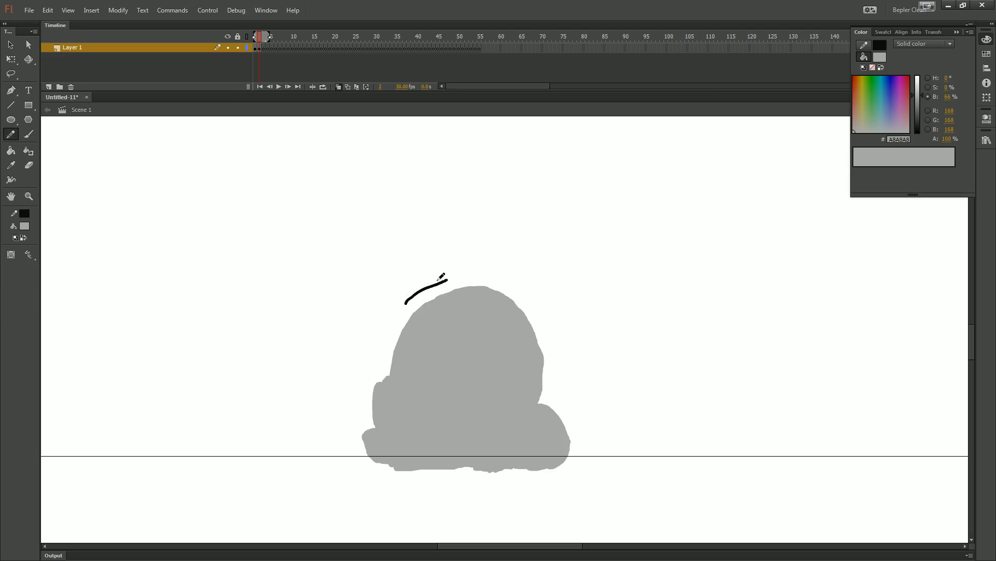
key(ctrl+z)
- Step forward to frame 4 and back to frame 2 to compare the growing outlines with the filled shape
key(v)
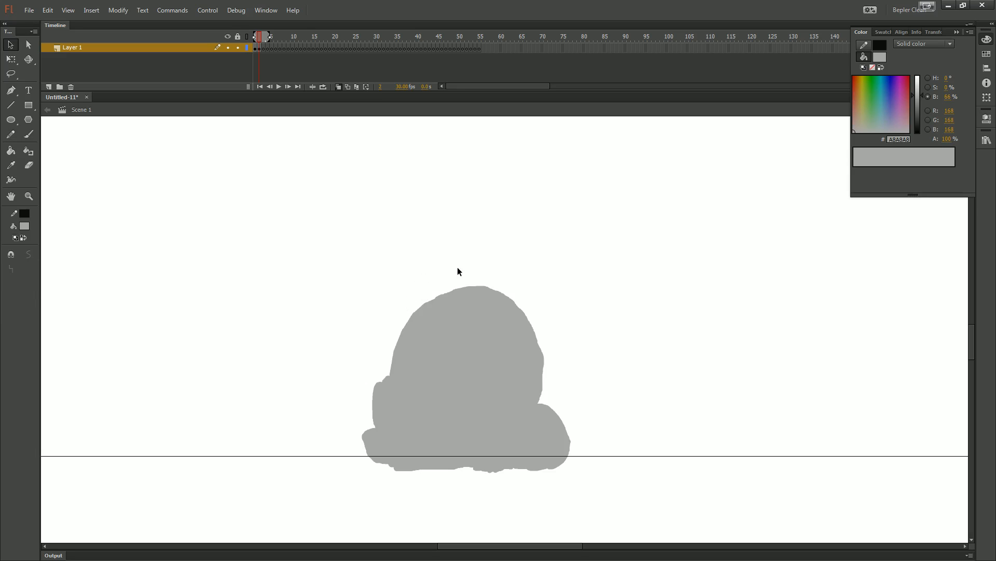
key(period)
key(period)
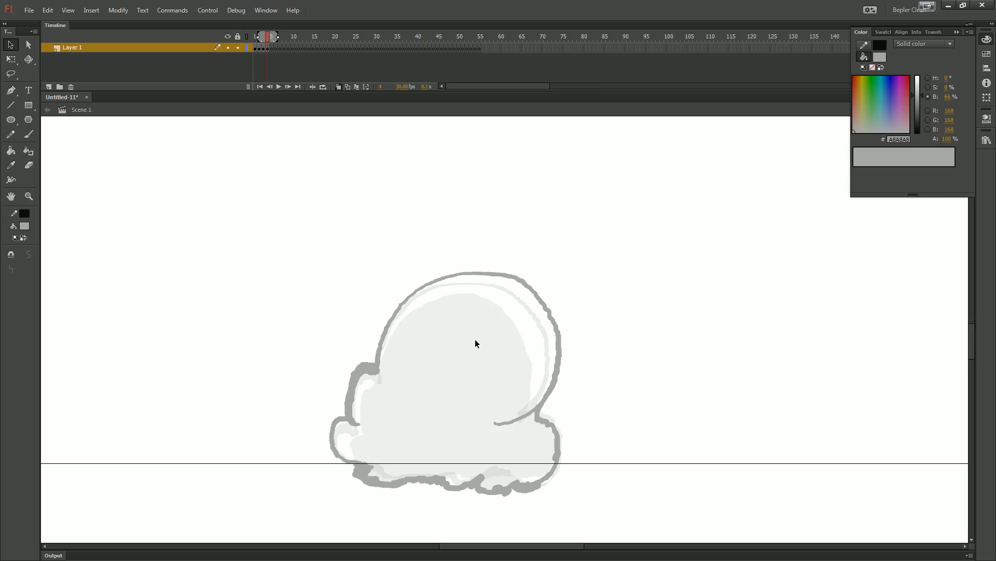
key(comma)
key(comma)
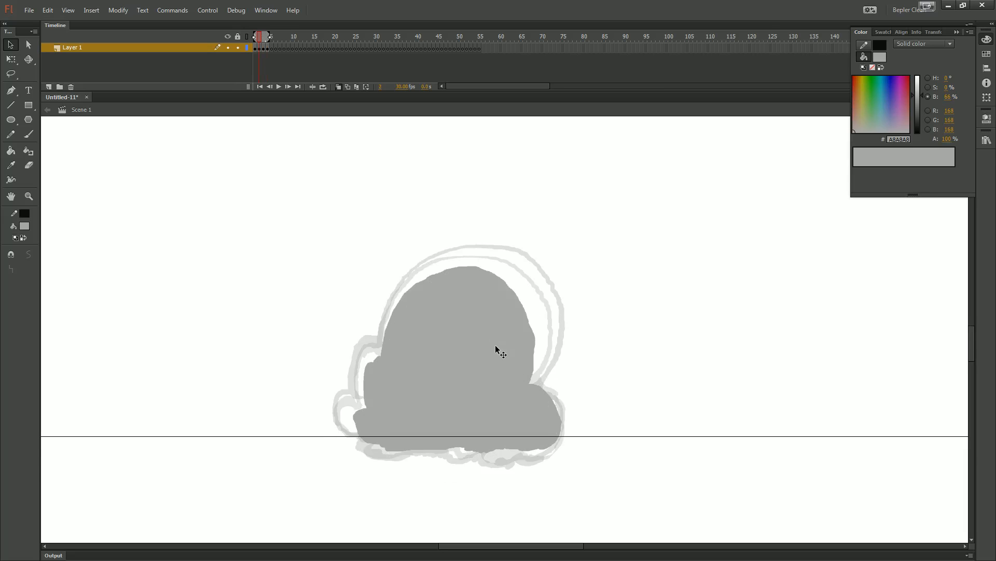
key(b)
drag(533, 369, 562, 364)
key(y)
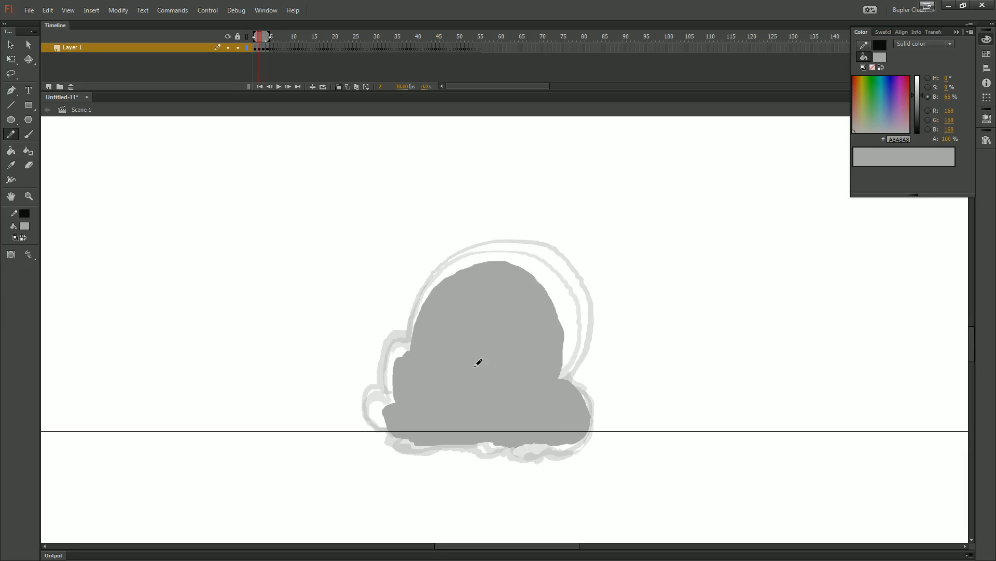
mouse_move(463, 390)
mouse_down()
mouse_move(382, 350)
mouse_move(393, 358)
mouse_up()
mouse_move(532, 392)
mouse_down()
mouse_move(546, 444)
mouse_move(560, 450)
mouse_up()
mouse_move(477, 336)
mouse_down()
mouse_move(590, 270)
mouse_move(556, 319)
mouse_move(601, 299)
mouse_up()
key(ctrl+z)
key(ctrl+z)
key(ctrl+z)
- Pencil short marks across the gap between frame 2's filled dome and the onion-skinned outlines, then undo the last one
key(ctrl+=)
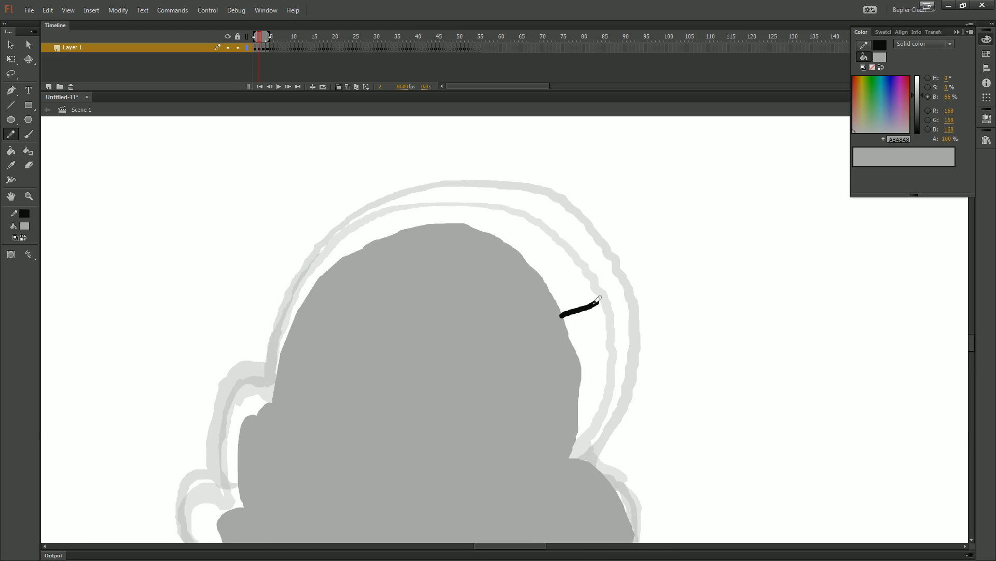
drag(419, 303, 596, 301)
key(ctrl+=)
mouse_move(459, 257)
mouse_down()
mouse_move(472, 261)
mouse_move(434, 245)
mouse_up()
key(ctrl+minus)
key(ctrl+minus)
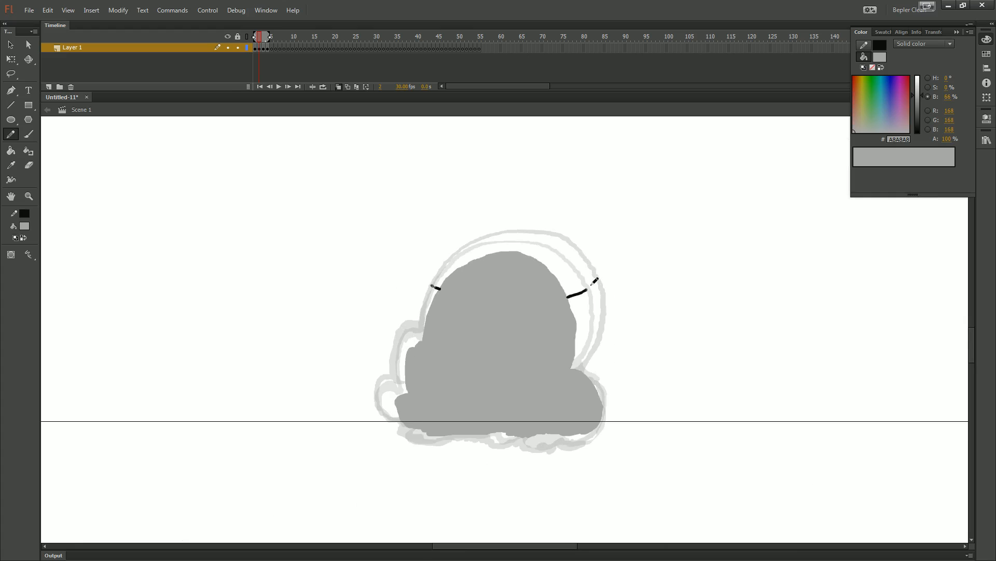
key(ctrl+z)
- Sketch a curved arrow over the top of frame 2's dome towards its right side, then undo it
mouse_move(416, 301)
mouse_down()
mouse_move(485, 269)
mouse_move(587, 284)
mouse_move(584, 305)
mouse_up()
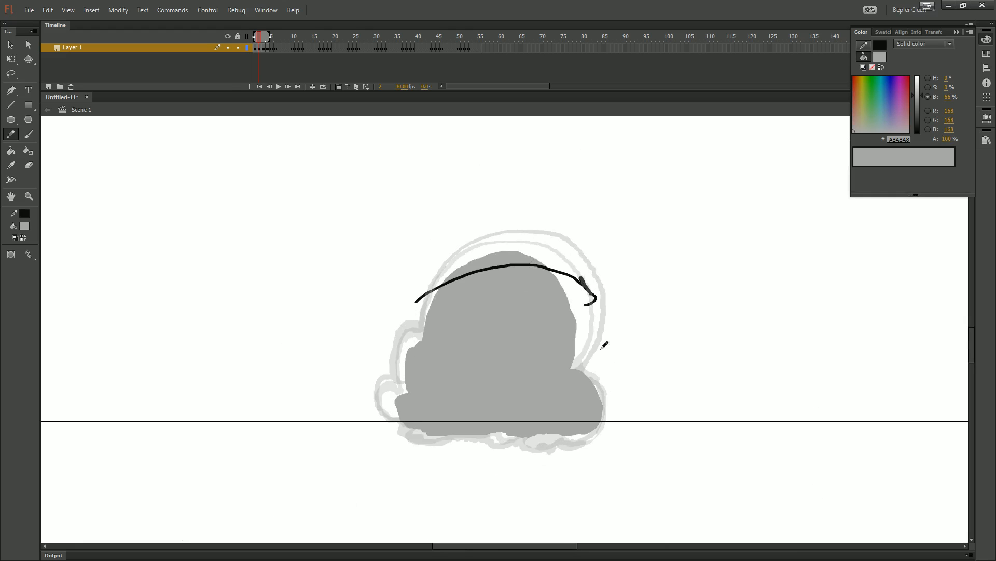
mouse_move(608, 341)
mouse_down()
mouse_move(506, 407)
mouse_move(459, 407)
mouse_up()
key(ctrl+z)
key(ctrl+z)
- Compare frames 3 and 4, then erase the solid grey patch inside the lower-right underside lobe on frame 3
key(period)
key(period)
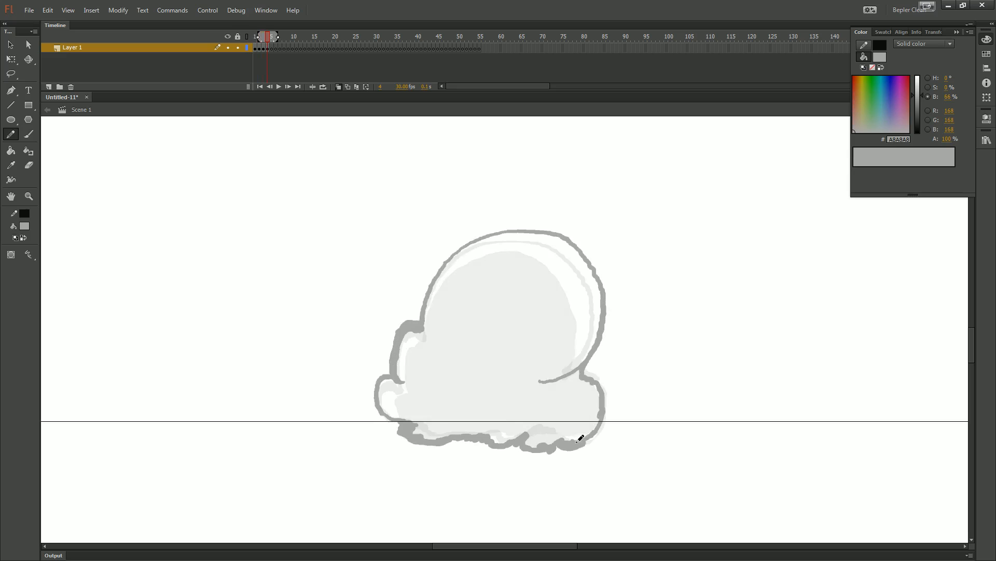
key(comma)
key(period)
key(comma)
key(period)
key(comma)
key(e)
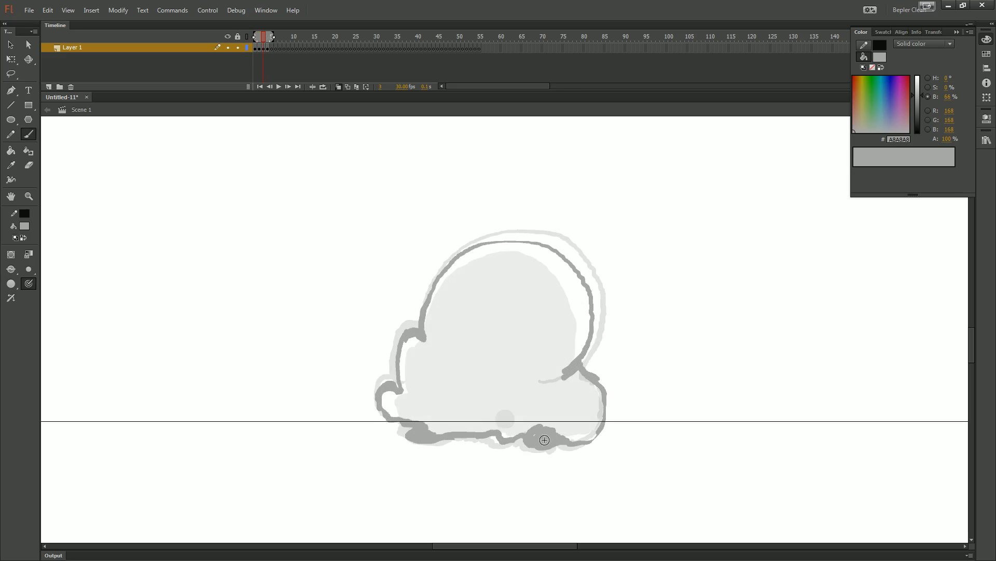
drag(546, 439, 543, 428)
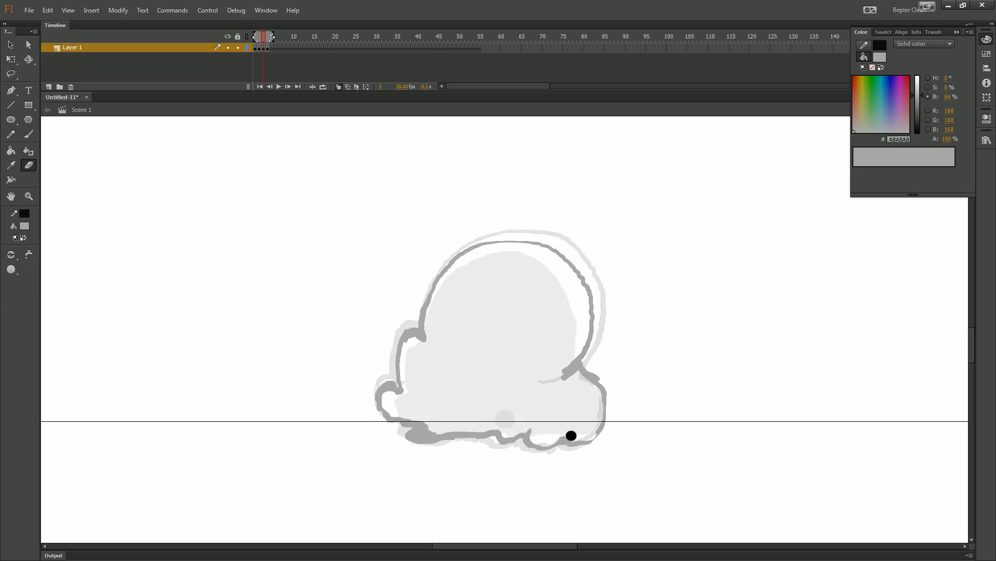
- Step back and forth between the neighbouring frames to check how the underside lobes progress into frame 4
key(comma)
key(period)
key(period)
key(comma)
key(period)
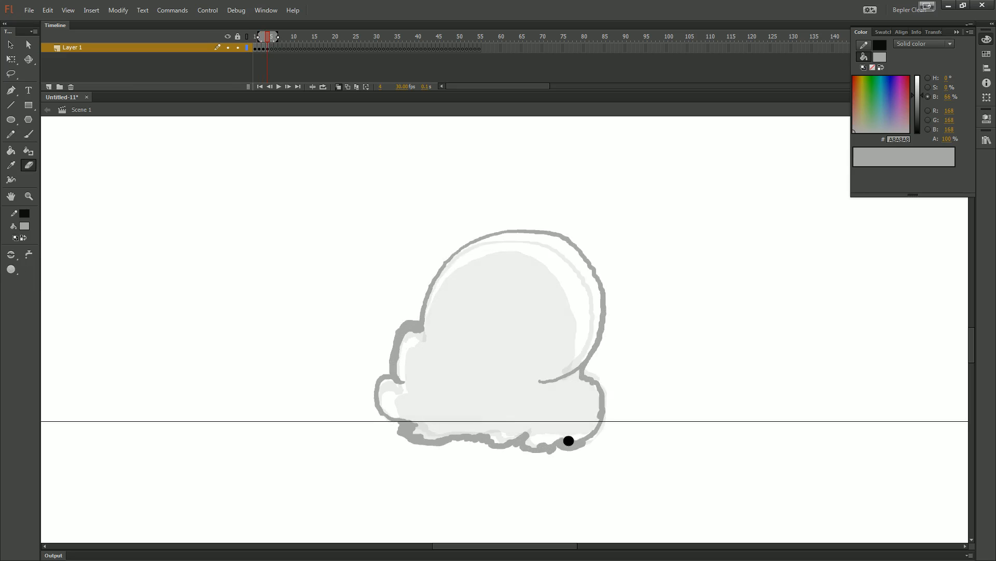
key(comma)
key(period)
- Sketch an arrow pointing outward through the lower-right lobe on frame 4 and a stroke curling beneath it, undoing both
key(b)
key(ctrl+equal)
drag(666, 403, 504, 287)
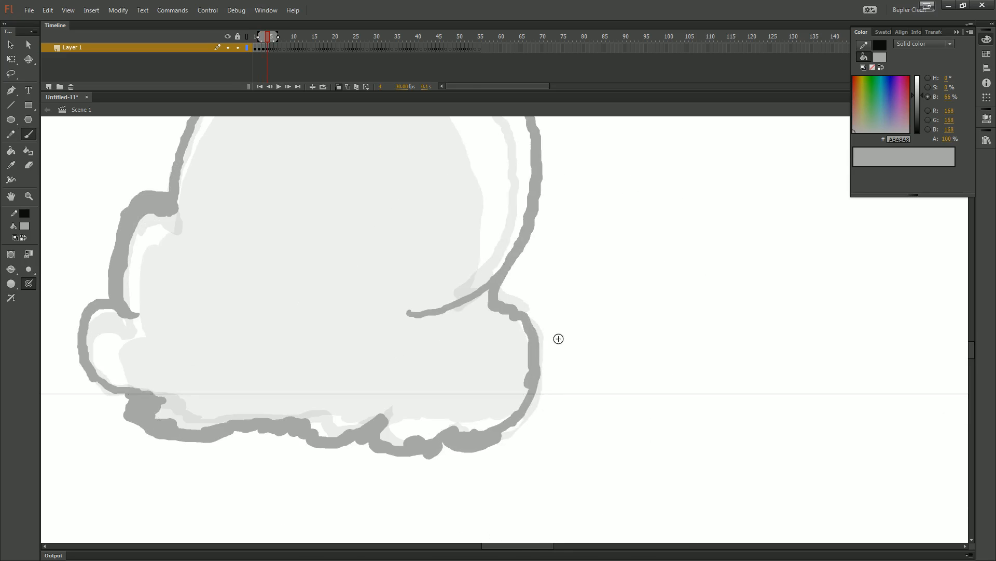
key(n)
key(y)
drag(480, 349, 589, 325)
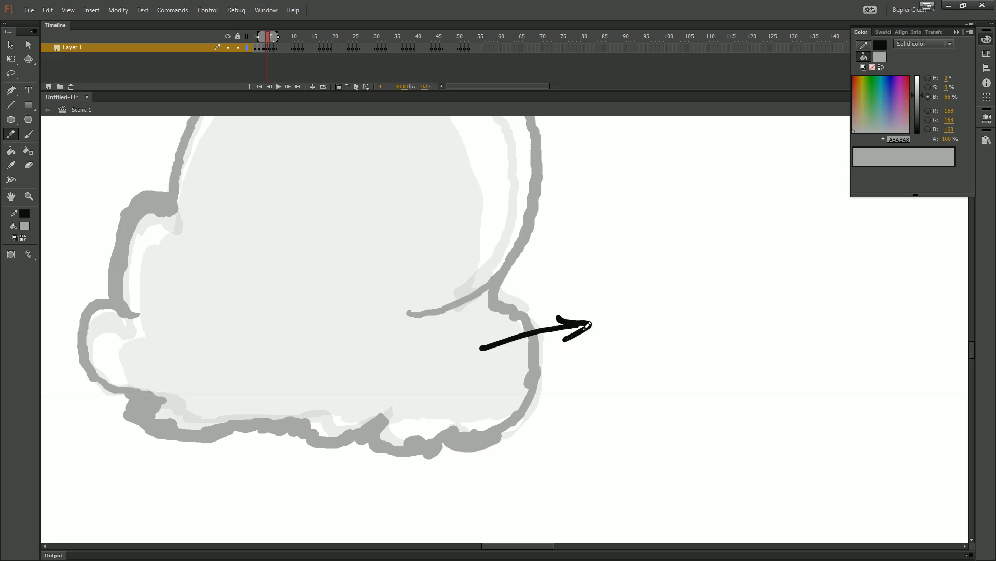
key(ctrl+z)
drag(514, 378, 457, 434)
key(ctrl+z)
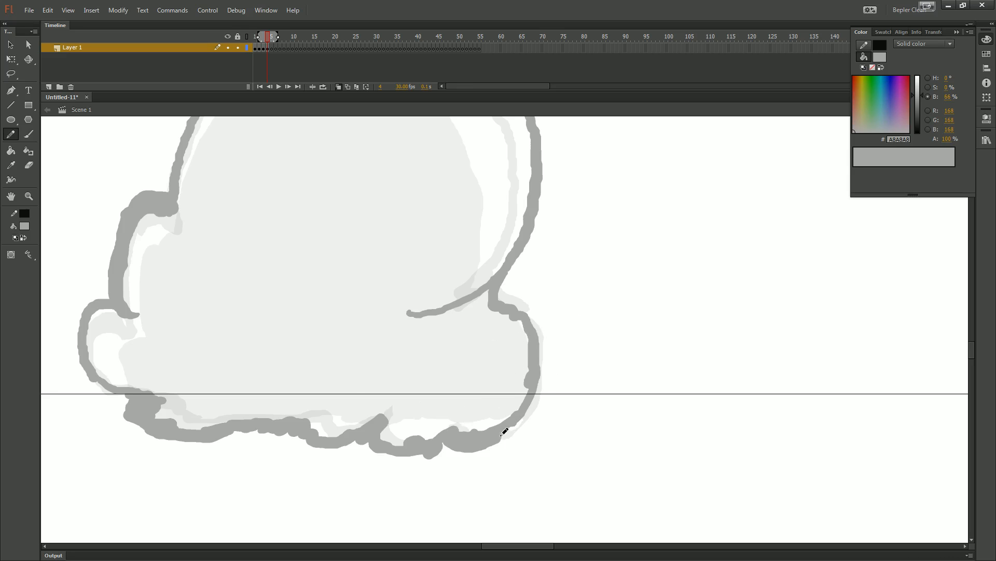
key(comma)
key(period)
key(ctrl+minus)
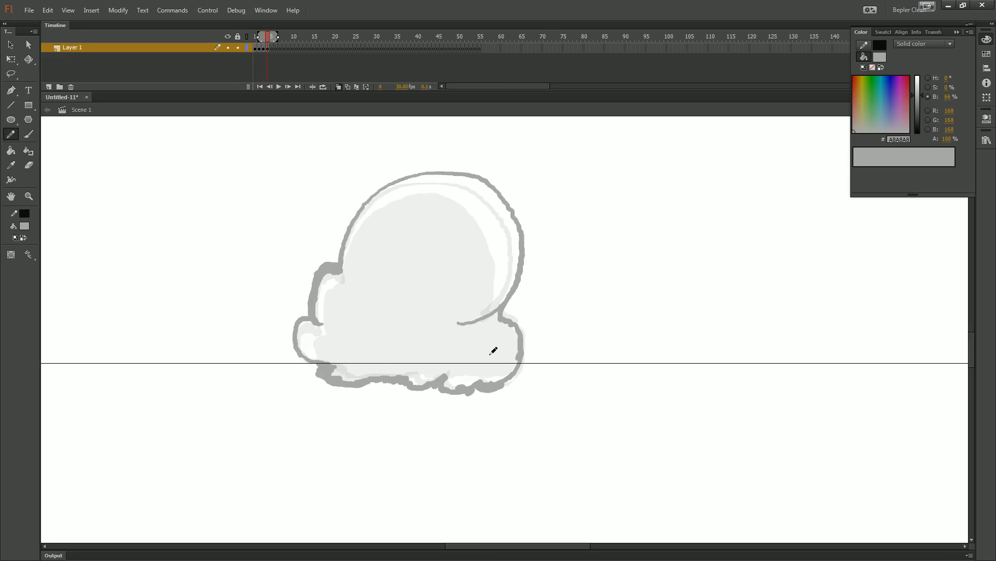
mouse_move(470, 284)
mouse_down()
mouse_move(481, 304)
mouse_move(471, 316)
mouse_move(478, 303)
mouse_up()
key(ctrl+z)
key(ctrl+z)
key(ctrl+z)
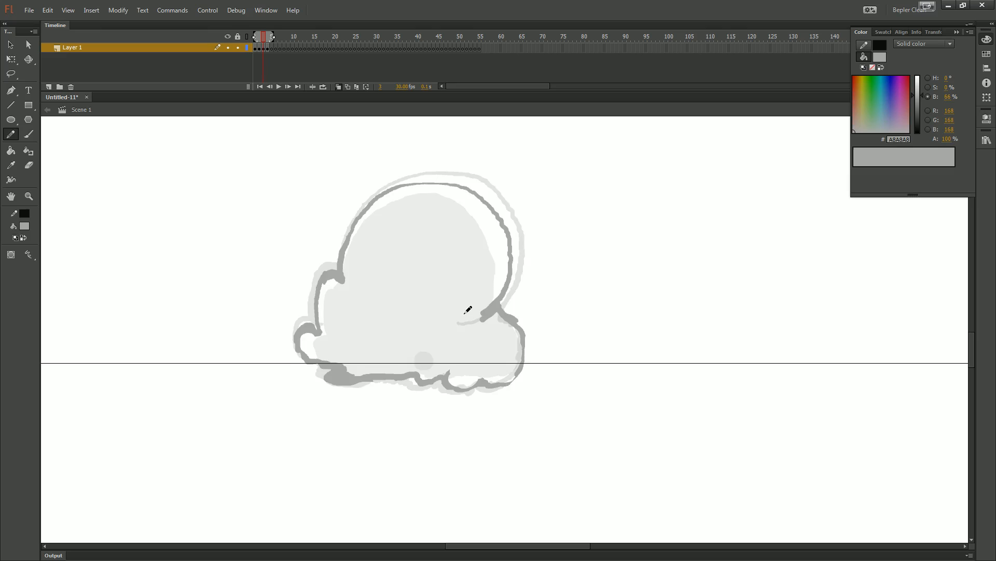
key(ctrl+z)
key(space)
drag(406, 273, 423, 317)
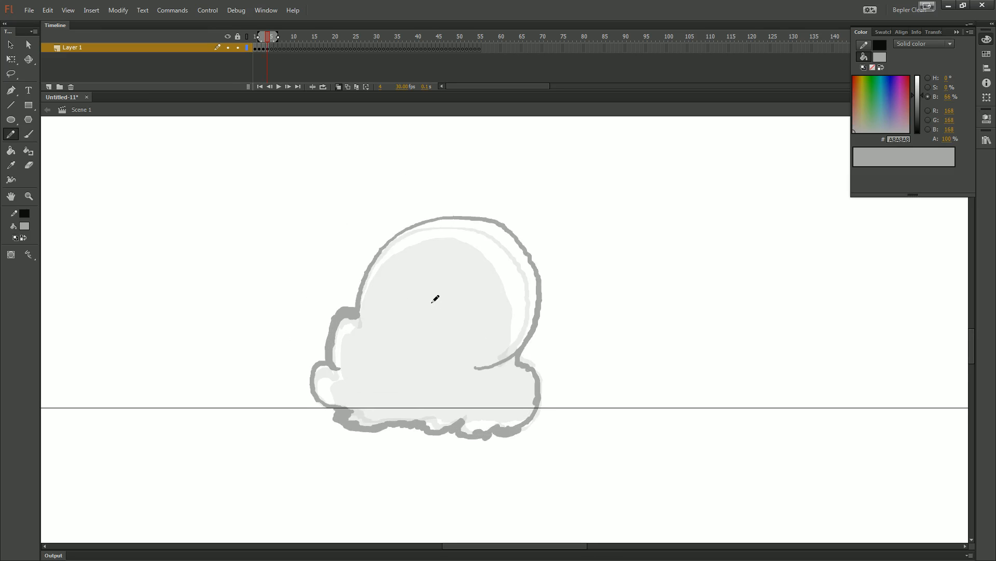
key(space)
drag(596, 298, 534, 303)
drag(373, 299, 449, 300)
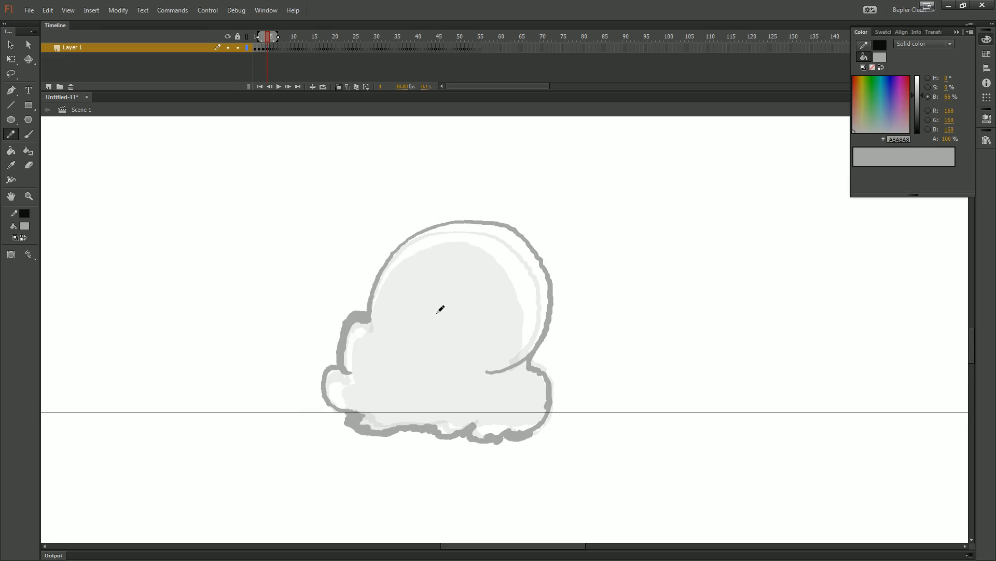
key(ctrl+z)
- Sketch an upward arrow with a scribbled base at the ground guide inside frame 4's shape, then clear it away
mouse_move(436, 426)
mouse_down()
mouse_move(436, 410)
mouse_move(448, 409)
mouse_move(446, 326)
mouse_move(443, 349)
mouse_up()
key(comma)
key(comma)
key(period)
key(period)
key(e)
key(y)
key(ctrl+z)
drag(424, 354, 424, 362)
drag(438, 404, 474, 412)
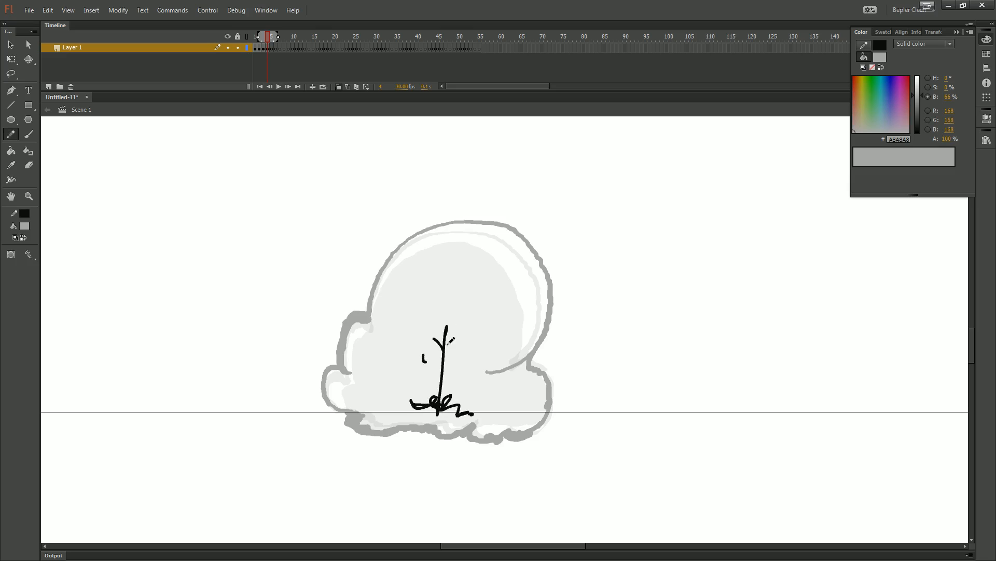
key(e)
mouse_move(448, 322)
mouse_down()
mouse_move(440, 397)
mouse_move(413, 403)
mouse_move(458, 410)
mouse_move(436, 405)
mouse_move(430, 336)
mouse_move(419, 365)
mouse_up()
key(y)
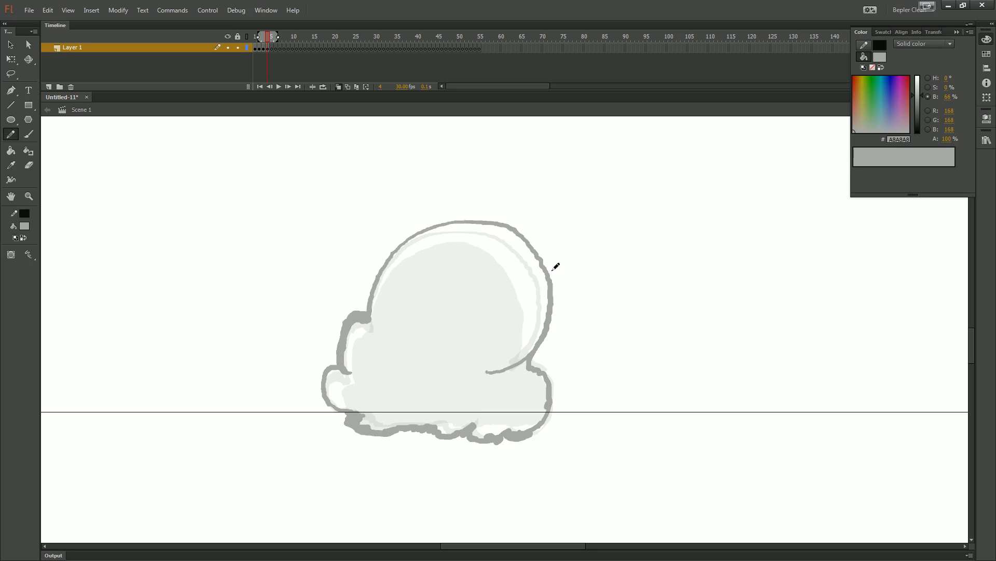
- Sketch arrows around the upper-right and right edges of frame 4's dome and undo them
drag(588, 235, 550, 266)
key(ctrl+z)
drag(554, 257, 563, 268)
key(ctrl+z)
key(ctrl+z)
drag(598, 239, 549, 264)
drag(556, 255, 565, 266)
drag(545, 320, 618, 342)
key(ctrl+z)
drag(544, 299, 509, 345)
key(ctrl+z)
key(ctrl+z)
key(ctrl+z)
- Sketch a small circle on the ground guide with an arrow rising from it, then undo it
mouse_move(446, 395)
mouse_down()
mouse_move(430, 399)
mouse_move(452, 383)
mouse_move(437, 379)
mouse_move(436, 317)
mouse_move(440, 328)
mouse_up()
key(ctrl+z)
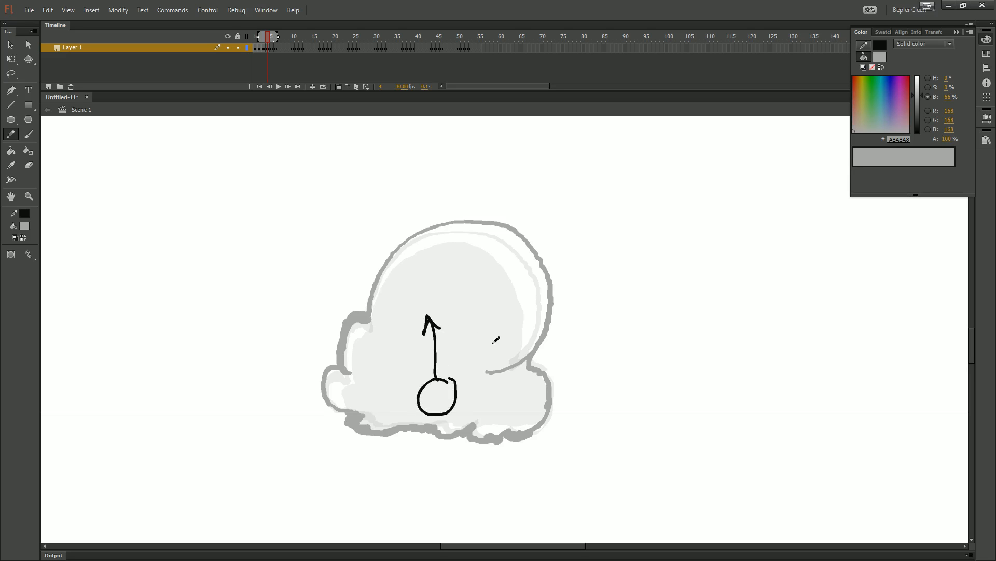
key(ctrl+z)
key(ctrl+z)
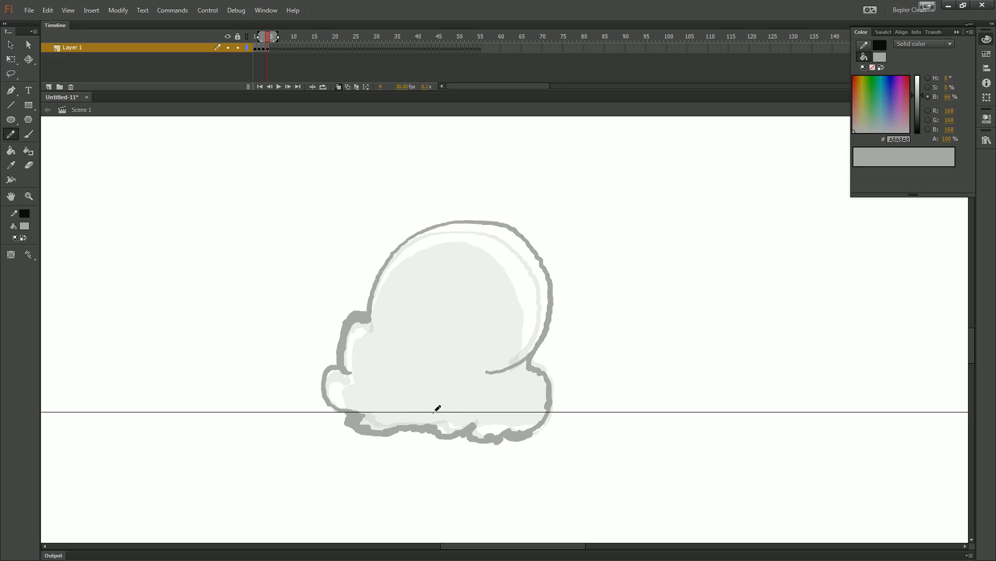
- Sketch a tall line rising from the ground guide through the top of frame 4's dome, then undo the strokes
mouse_move(439, 411)
mouse_down()
mouse_move(398, 352)
mouse_move(429, 403)
mouse_move(467, 384)
mouse_move(423, 353)
mouse_move(449, 297)
mouse_move(445, 179)
mouse_up()
mouse_move(455, 252)
mouse_down()
mouse_move(477, 263)
mouse_move(452, 290)
mouse_move(396, 319)
mouse_move(451, 284)
mouse_move(441, 289)
mouse_move(420, 229)
mouse_move(438, 394)
mouse_up()
key(ctrl+z)
key(ctrl+z)
key(ctrl+z)
key(ctrl+z)
key(ctrl+z)
key(ctrl+z)
- Step back to frame 1 to review the starting ball on the ground guide, then return to frame 4
key(comma)
key(comma)
key(comma)
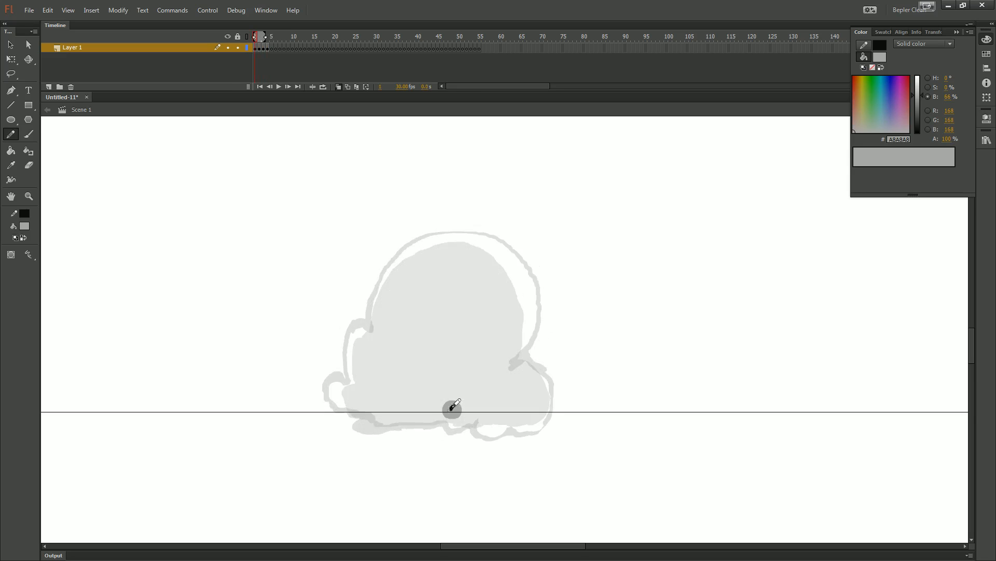
key(period)
key(comma)
key(Delete)
drag(454, 413, 442, 414)
key(period)
key(period)
key(period)
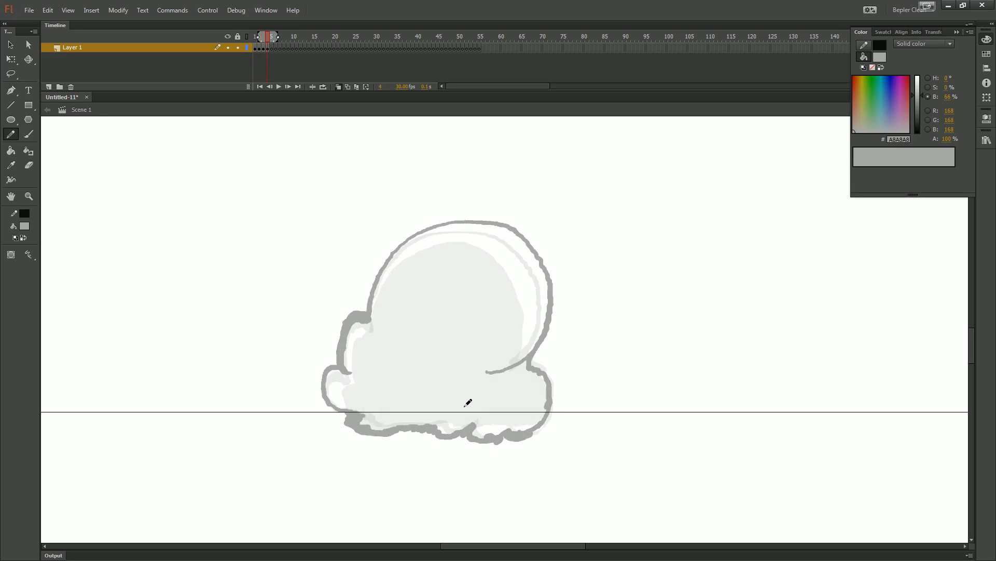
- Sketch a vertical stroke up the middle of frame 4's dome and undo it
drag(435, 401, 439, 313)
mouse_move(436, 293)
mouse_down()
mouse_move(435, 274)
mouse_move(438, 391)
mouse_move(432, 244)
mouse_move(422, 259)
mouse_up()
key(ctrl+z)
key(ctrl+z)
drag(432, 244, 440, 262)
drag(543, 351, 528, 391)
key(ctrl+z)
key(ctrl+z)
key(ctrl+z)
mouse_move(551, 332)
mouse_down()
mouse_move(507, 394)
mouse_move(446, 321)
mouse_move(452, 364)
mouse_up()
key(ctrl+z)
key(ctrl+z)
drag(511, 300, 530, 313)
key(ctrl+z)
mouse_move(531, 277)
mouse_down()
mouse_move(521, 343)
mouse_move(461, 298)
mouse_move(478, 287)
mouse_up()
key(ctrl+z)
key(ctrl+z)
mouse_move(427, 222)
mouse_down()
mouse_move(465, 251)
mouse_move(430, 274)
mouse_move(506, 244)
mouse_move(452, 237)
mouse_up()
key(ctrl+z)
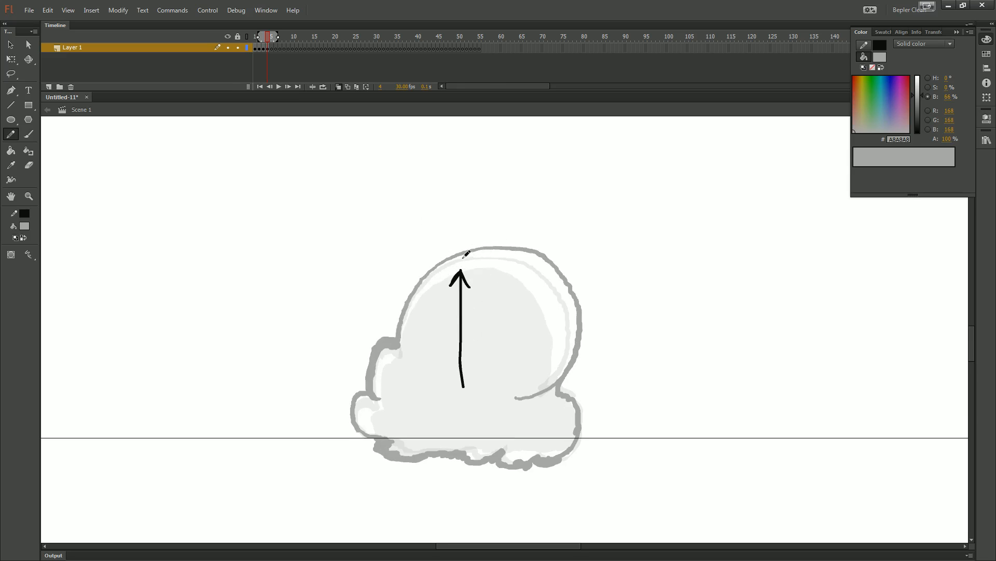
- Sketch overlapping circles around the upward arrow inside frame 4's dome and try further strokes near its tip
mouse_move(472, 336)
mouse_down()
mouse_move(474, 306)
mouse_move(482, 350)
mouse_move(469, 330)
mouse_up()
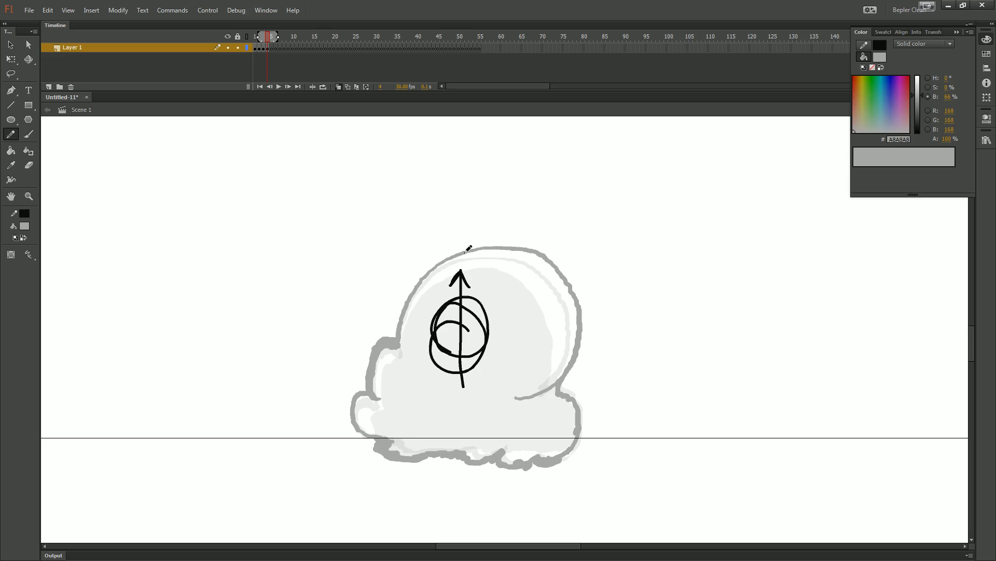
mouse_move(460, 256)
mouse_down()
mouse_move(466, 240)
mouse_move(467, 329)
mouse_move(472, 312)
mouse_up()
key(ctrl+z)
key(ctrl+z)
key(ctrl+z)
mouse_move(469, 314)
mouse_down()
mouse_move(466, 255)
mouse_move(479, 244)
mouse_move(481, 255)
mouse_move(457, 216)
mouse_up()
key(ctrl+z)
key(ctrl+z)
key(ctrl+z)
key(ctrl+z)
- Sketch curling arrows that roll out from the upward arrow's tip, down both sides and back towards its base
mouse_move(463, 253)
mouse_down()
mouse_move(512, 237)
mouse_move(552, 245)
mouse_move(581, 278)
mouse_move(580, 312)
mouse_move(568, 361)
mouse_move(537, 384)
mouse_move(494, 387)
mouse_move(469, 375)
mouse_move(459, 347)
mouse_up()
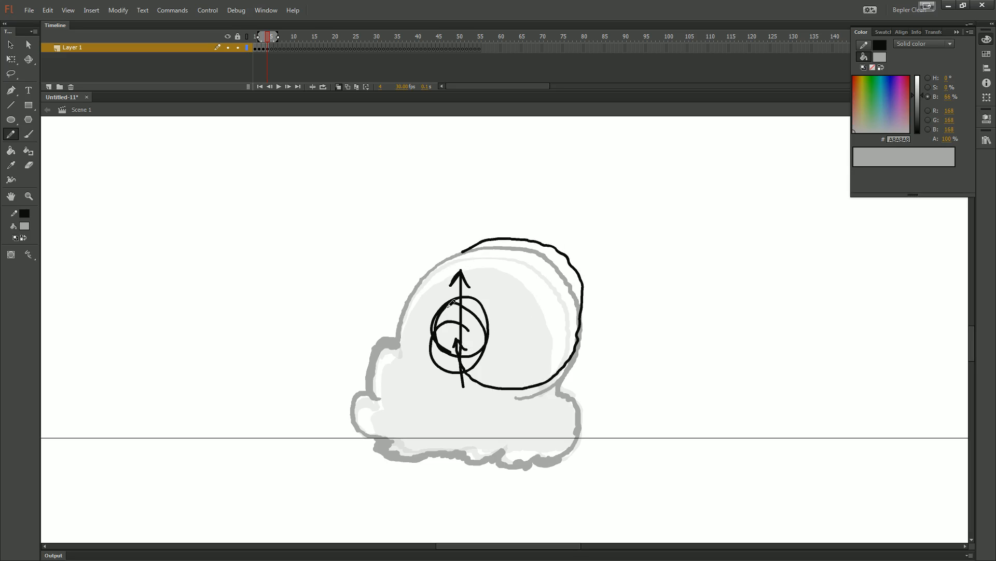
mouse_move(454, 260)
mouse_down()
mouse_move(401, 276)
mouse_move(381, 335)
mouse_move(400, 374)
mouse_move(443, 375)
mouse_move(452, 349)
mouse_up()
key(e)
mouse_move(450, 284)
mouse_down()
mouse_move(450, 311)
mouse_move(467, 280)
mouse_up()
key(y)
mouse_move(459, 237)
mouse_down()
mouse_move(426, 299)
mouse_move(429, 384)
mouse_move(454, 407)
mouse_move(473, 356)
mouse_up()
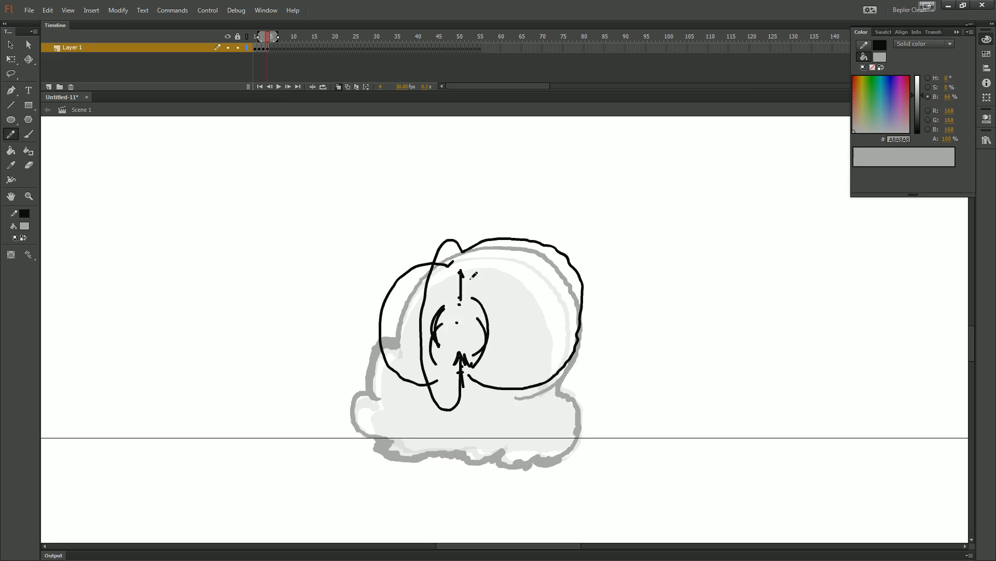
drag(486, 269, 482, 302)
- Set the stroke colour of all artwork on frame 4 to none to remove the pencilled arrows
key(ctrl+a)
click(878, 46)
click(856, 57)
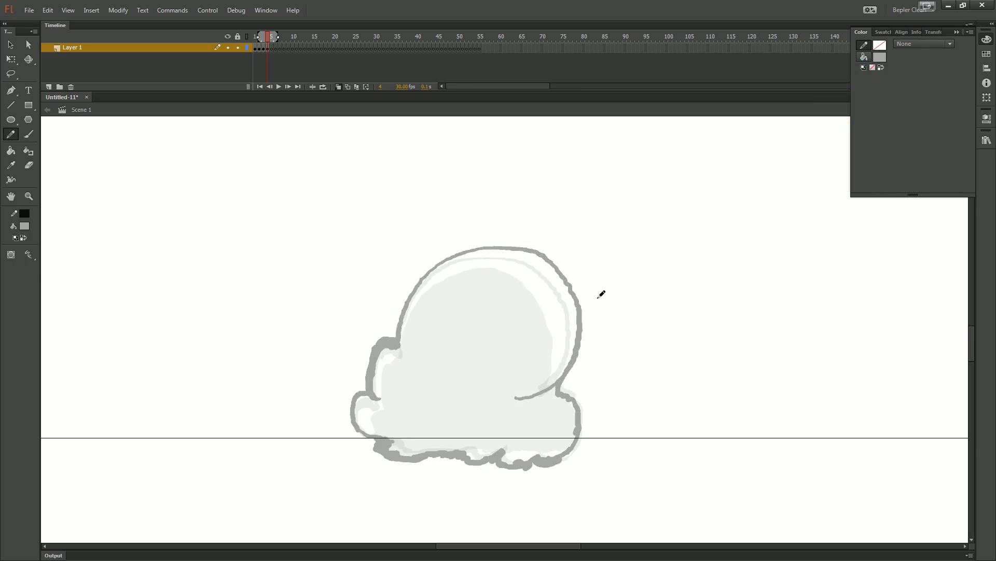
- Flip between frames 3 and 4 to compare the dome outlines, ending on frame 5
key(b)
key(comma)
key(period)
key(comma)
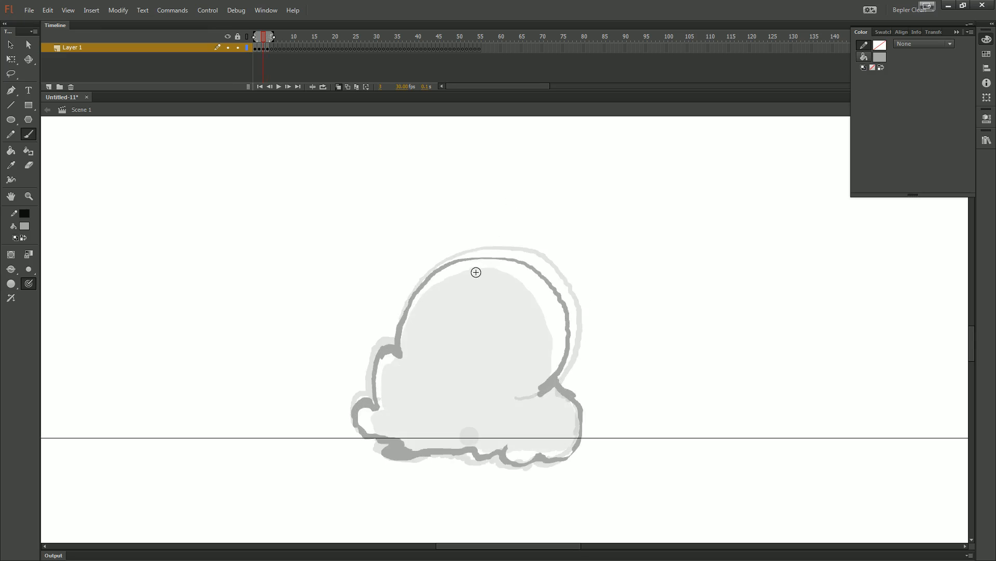
key(period)
key(ctrl+equal)
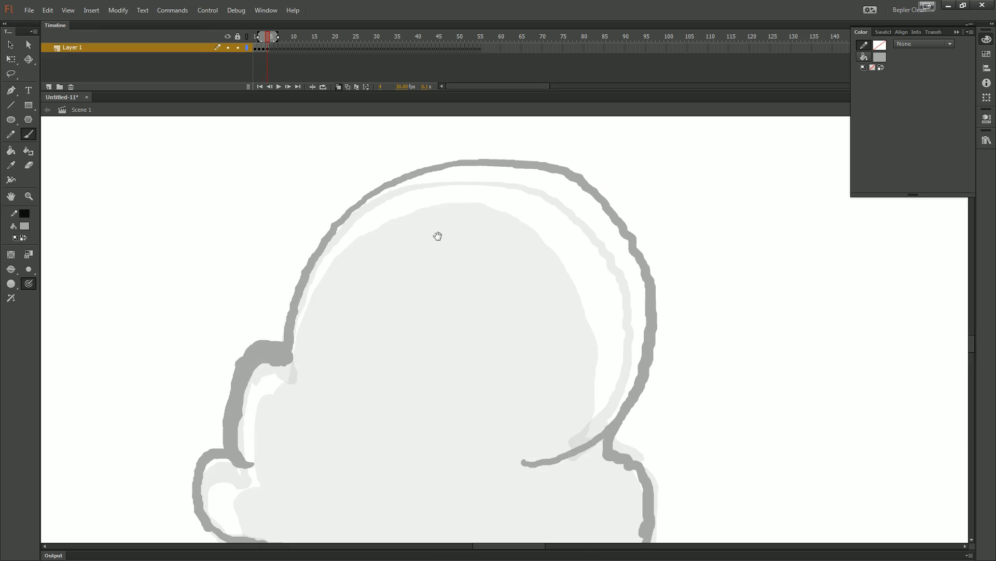
key(ctrl+minus)
key(period)
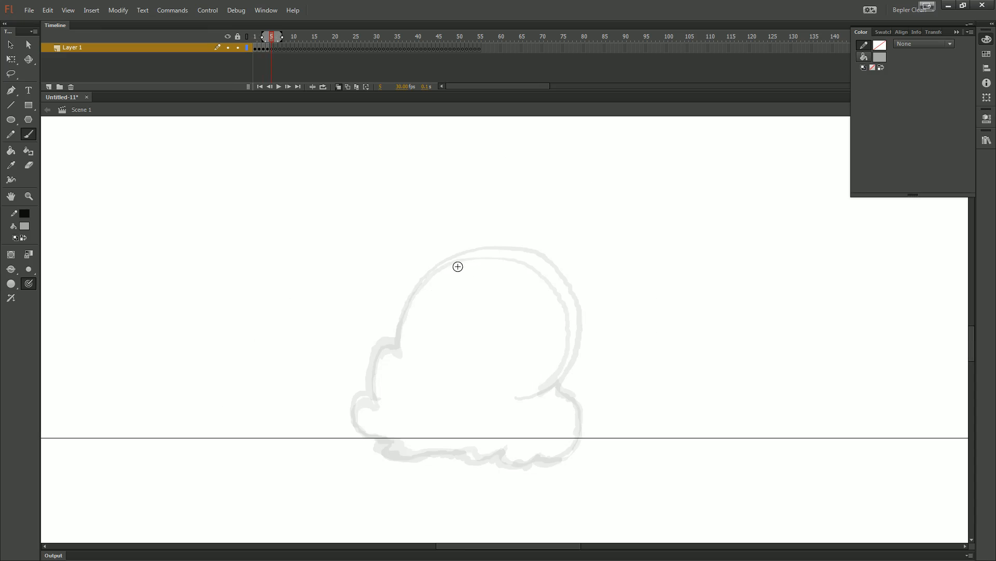
- Brush a short bumpy grey stroke just above the onion-skinned dome's upper left edge on frame 5
key(alt)
click(457, 252)
key(ctrl+z)
key(e)
drag(460, 247, 472, 244)
key(b)
drag(528, 238, 321, 271)
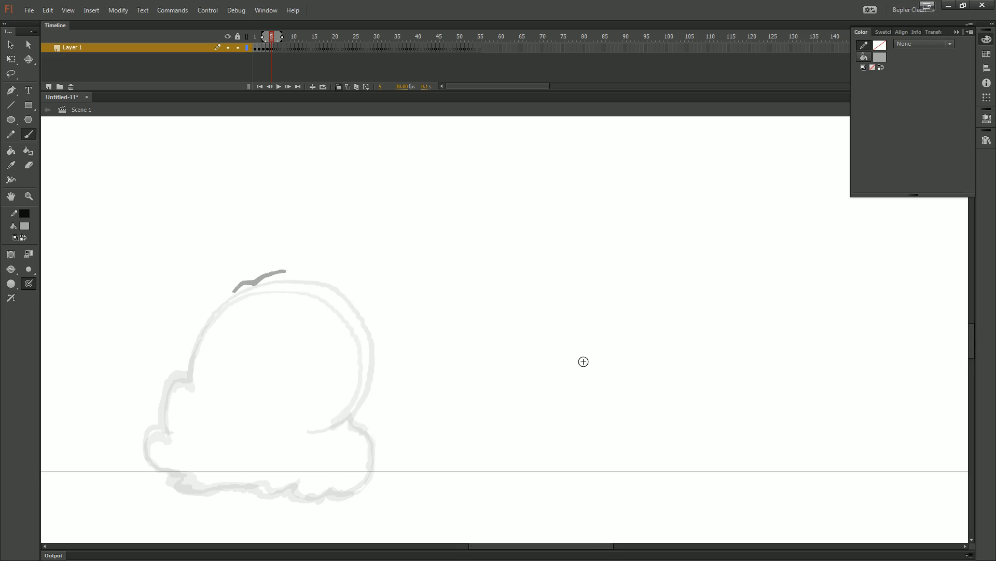
- Sketch a mushroom cloud beside the dome on frame 5, with a wide cap, curls, stem strokes and a flat ring around its base
mouse_move(534, 363)
mouse_down()
mouse_move(462, 261)
mouse_move(582, 178)
mouse_move(745, 205)
mouse_move(719, 322)
mouse_move(654, 326)
mouse_up()
mouse_move(482, 328)
mouse_down()
mouse_move(555, 348)
mouse_move(578, 338)
mouse_up()
mouse_move(576, 332)
mouse_down()
mouse_move(559, 357)
mouse_move(583, 409)
mouse_up()
drag(638, 354, 643, 399)
drag(659, 345, 679, 417)
mouse_move(678, 347)
mouse_down()
mouse_move(690, 419)
mouse_move(663, 437)
mouse_up()
mouse_move(582, 409)
mouse_down()
mouse_move(544, 438)
mouse_move(585, 430)
mouse_move(562, 389)
mouse_move(496, 413)
mouse_move(352, 440)
mouse_up()
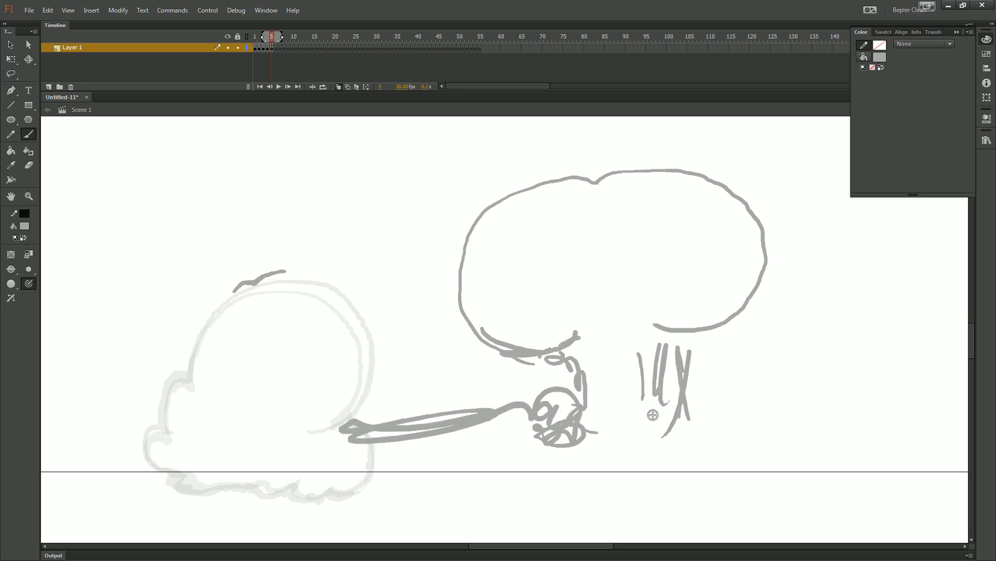
mouse_move(644, 410)
mouse_down()
mouse_move(858, 402)
mouse_move(675, 428)
mouse_up()
mouse_move(899, 416)
mouse_down()
mouse_move(721, 440)
mouse_move(558, 397)
mouse_up()
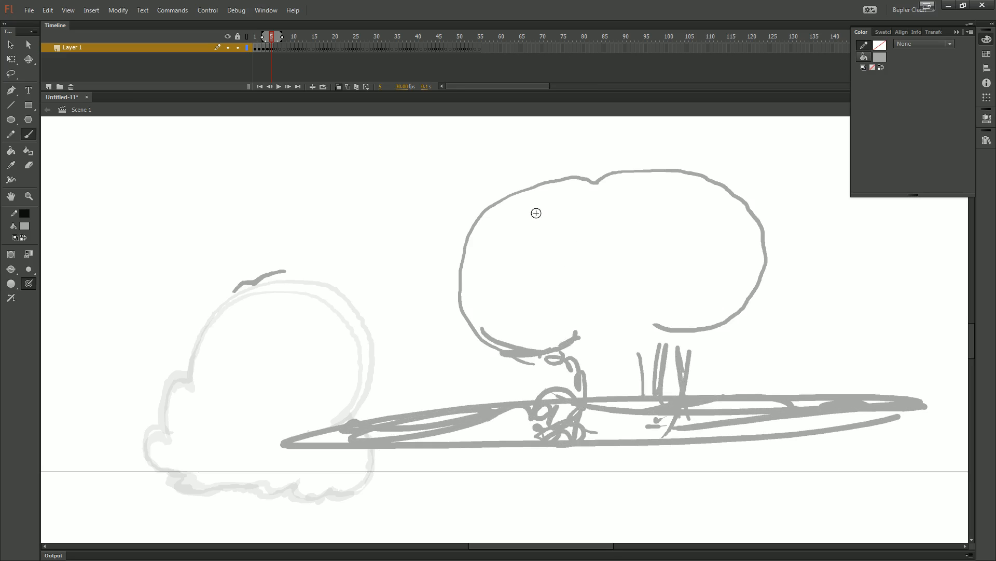
- Add inner contour strokes and small edge marks around the mushroom cloud's cap
drag(538, 214, 526, 327)
drag(539, 213, 518, 338)
drag(501, 218, 500, 242)
drag(536, 187, 543, 201)
drag(632, 191, 627, 195)
drag(728, 201, 743, 203)
mouse_move(756, 223)
mouse_down()
mouse_move(755, 287)
mouse_move(749, 271)
mouse_up()
mouse_move(649, 170)
mouse_down()
mouse_move(737, 199)
mouse_move(626, 182)
mouse_move(651, 168)
mouse_up()
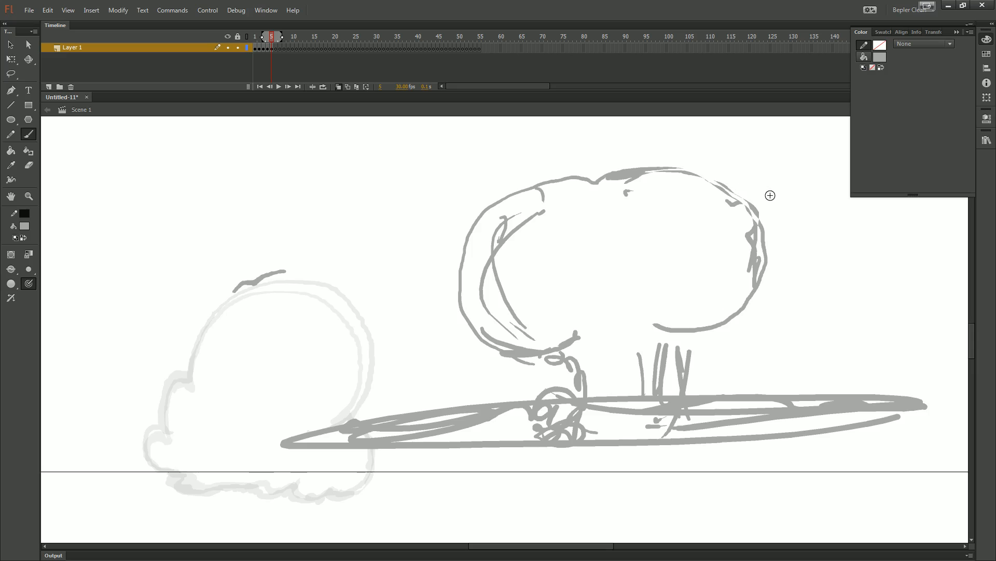
- Delete the mushroom cloud sketch from frame 5, keeping the short stroke above the dome
key(ctrl+minus)
drag(820, 198, 438, 460)
key(Delete)
drag(456, 428, 387, 359)
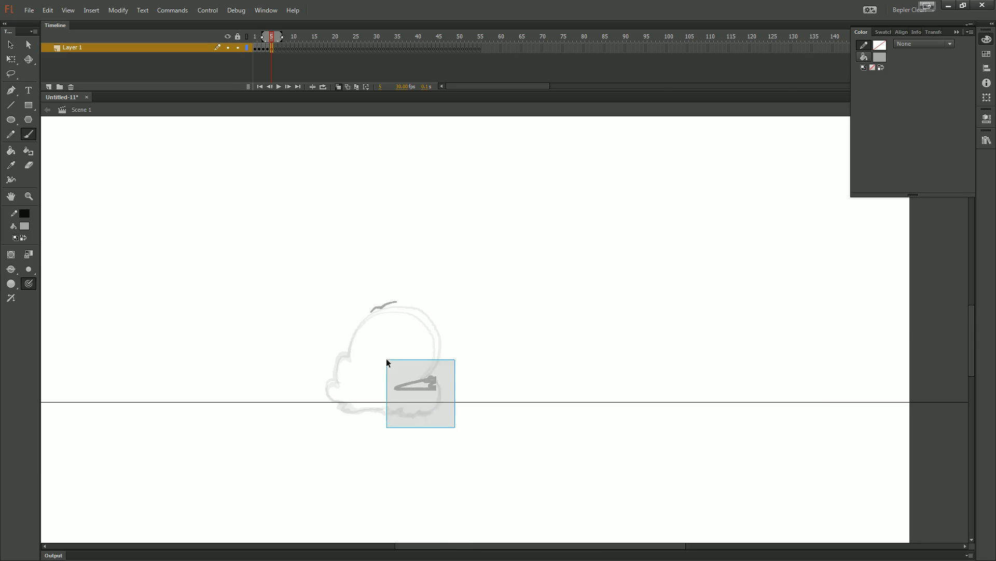
key(ctrl+equal)
drag(402, 417, 610, 291)
key(Delete)
scroll(450, 278, up, 3)
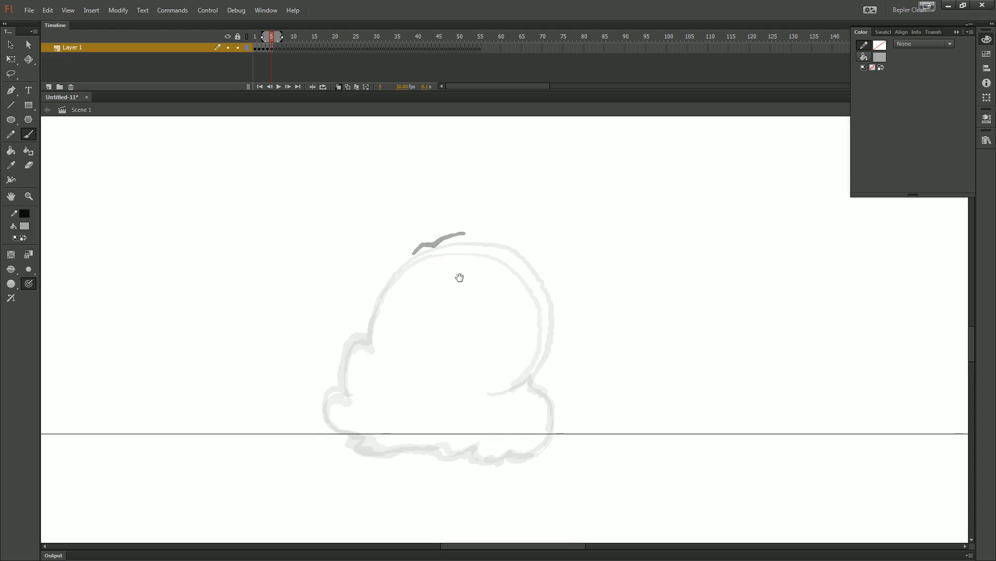
- Extend the bumpy stroke over the dome's top, sketch an upward arrow with curling arrows on both sides, and undo the arrows
mouse_move(456, 234)
mouse_down()
mouse_move(512, 237)
mouse_move(531, 264)
mouse_move(507, 341)
mouse_move(488, 328)
mouse_up()
mouse_move(388, 265)
mouse_down()
mouse_move(420, 327)
mouse_move(447, 304)
mouse_move(445, 182)
mouse_move(462, 191)
mouse_up()
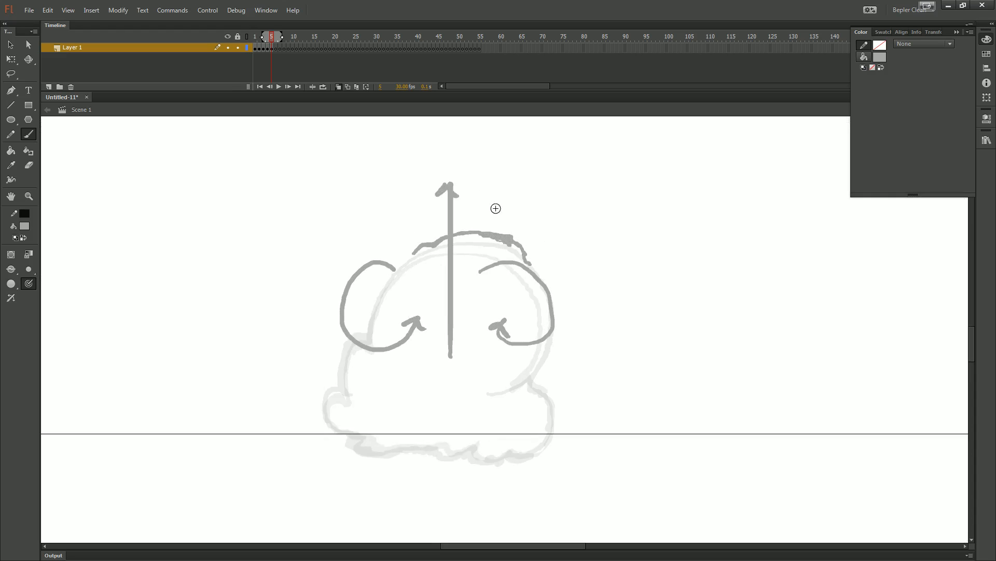
key(ctrl+z)
key(ctrl+z)
key(ctrl+z)
- Brush frame 5's outline down the dome's right side and inward below it, then sketch a circular arrow inside and undo it
key(space)
mouse_move(692, 255)
mouse_down()
mouse_move(570, 273)
mouse_move(488, 340)
mouse_move(374, 329)
mouse_up()
key(space)
drag(254, 353, 504, 312)
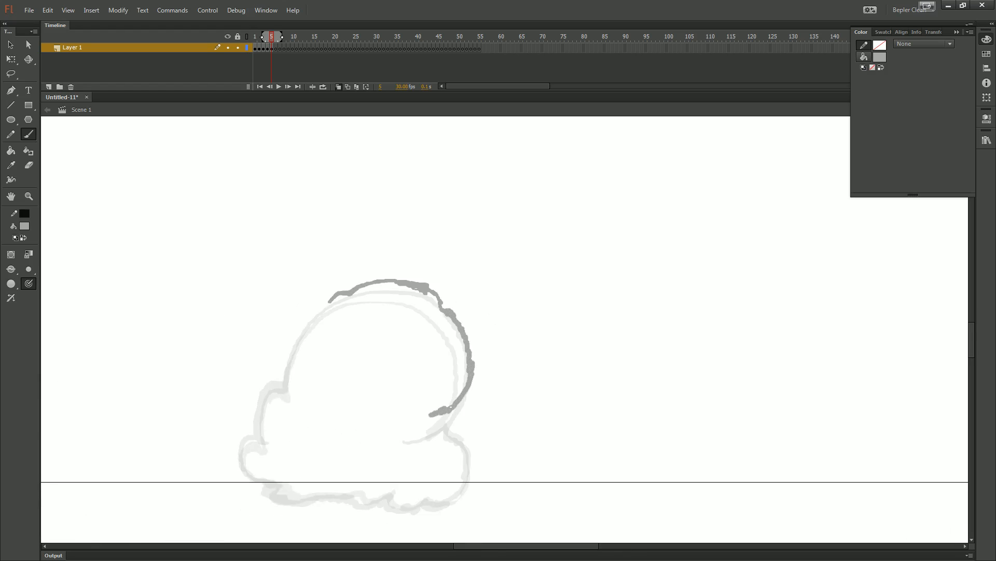
mouse_move(430, 414)
mouse_down()
mouse_move(401, 417)
mouse_move(360, 468)
mouse_move(306, 346)
mouse_move(401, 327)
mouse_move(418, 349)
mouse_up()
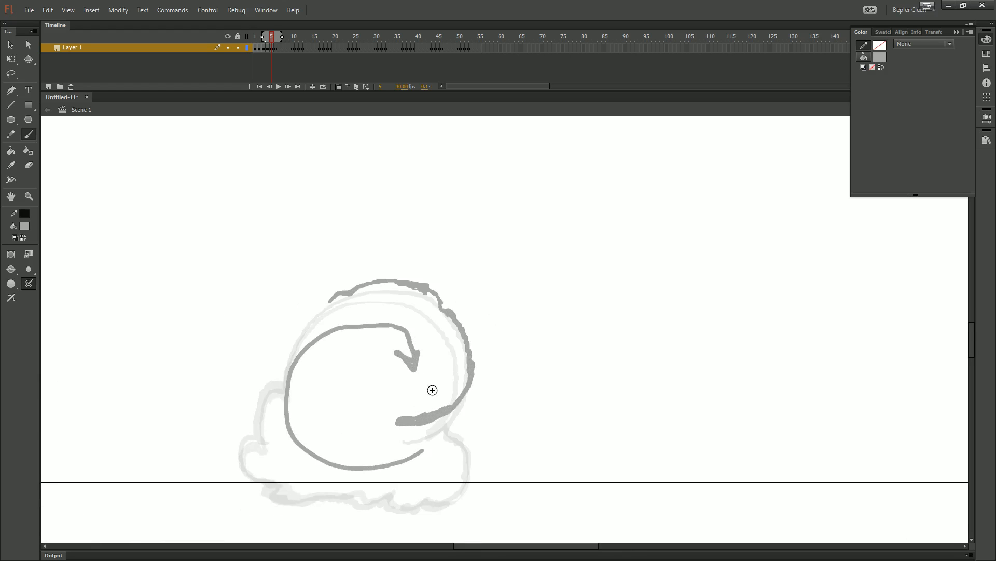
key(ctrl+z)
- Flip between frames 4 and 5 to compare their dome outlines
key(comma)
key(period)
key(comma)
key(period)
key(comma)
key(period)
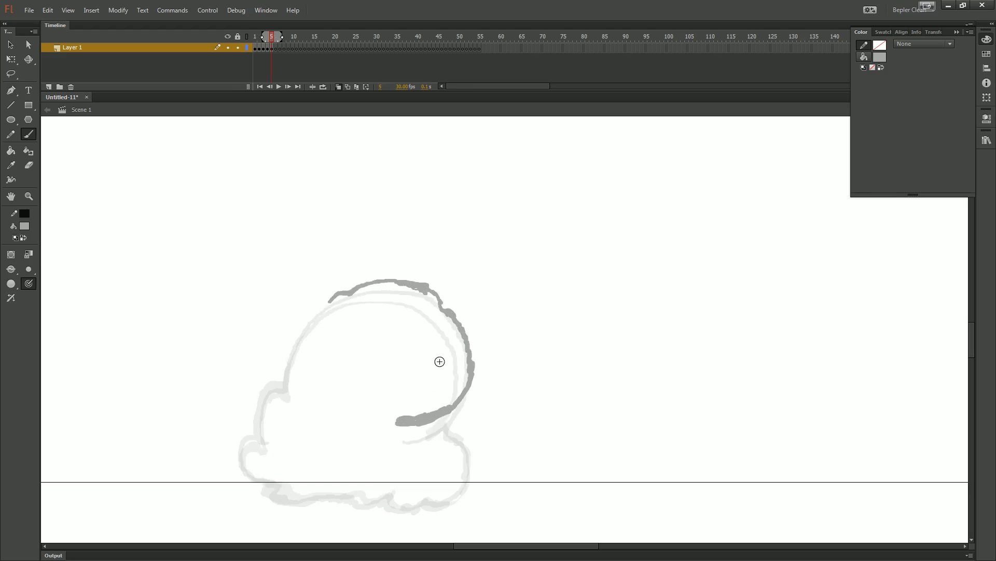
key(comma)
key(period)
- Sketch short arrows pointing at the right edge of frame 5's dome and undo them
drag(477, 264, 461, 285)
key(ctrl+z)
drag(512, 329, 472, 341)
drag(514, 389, 493, 387)
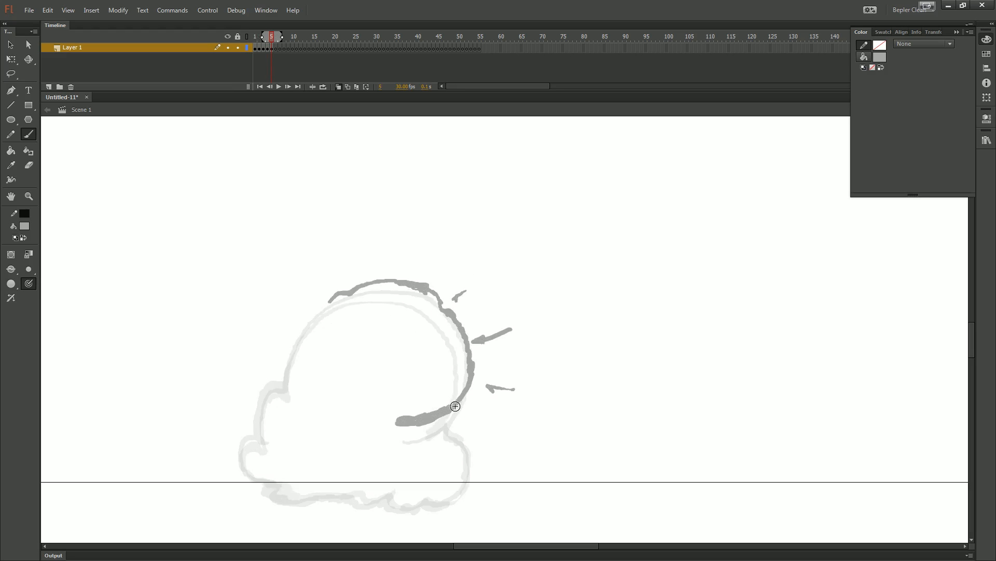
key(ctrl+z)
key(ctrl+z)
key(ctrl+z)
- Select all of frame 5's outline and reshape it slightly with Free Transform, using frame 4 for comparison
drag(420, 389, 511, 375)
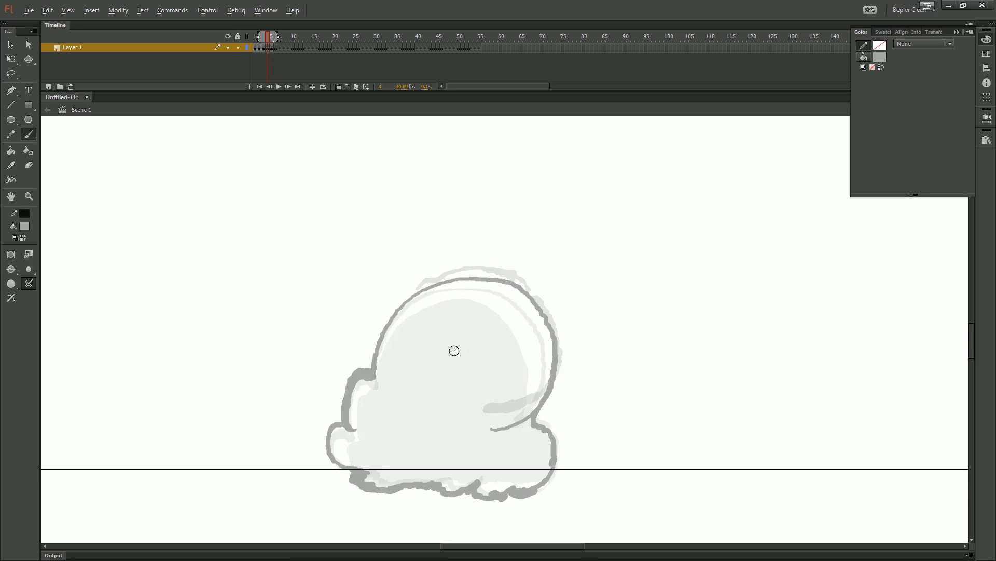
key(.)
key(.)
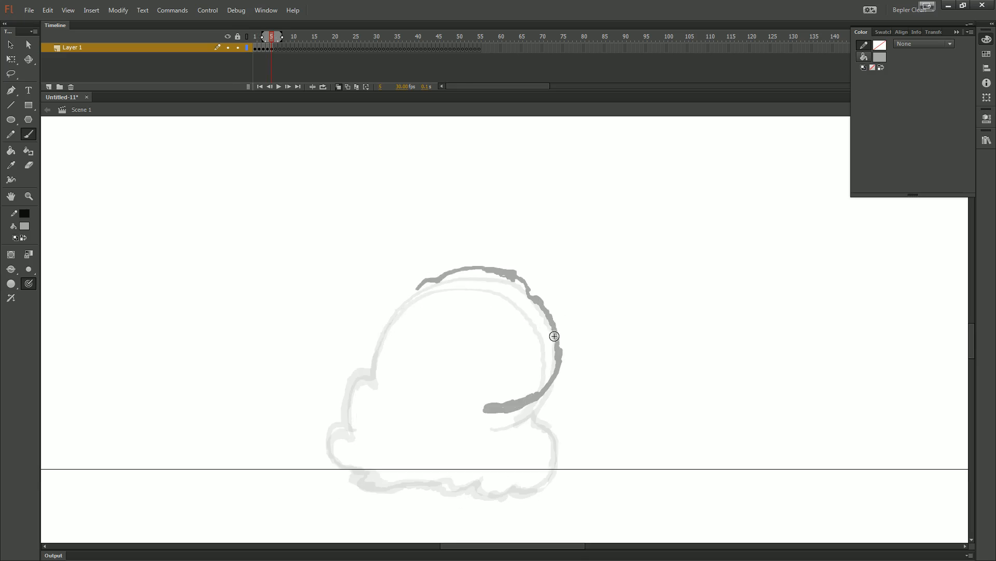
key(.)
key(ctrl+a)
key(z)
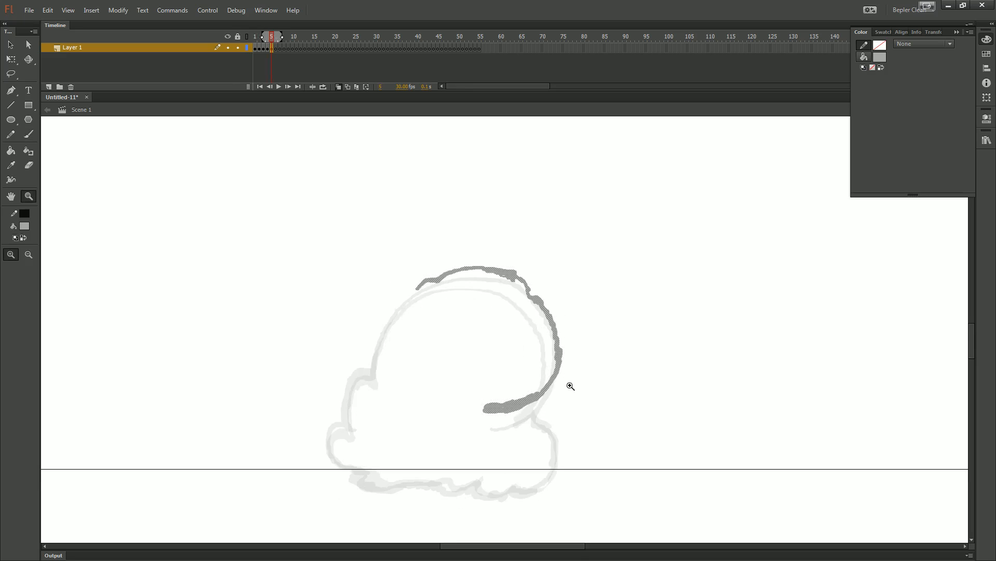
key(q)
mouse_move(563, 413)
mouse_down()
mouse_move(574, 418)
mouse_move(557, 402)
mouse_up()
drag(416, 266, 408, 251)
drag(564, 340, 567, 348)
click(594, 358)
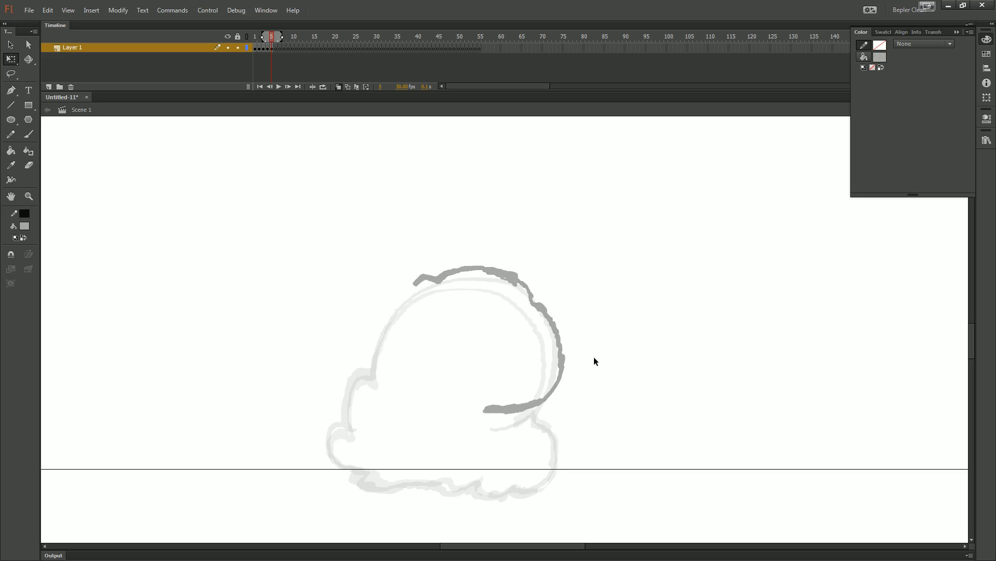
- Check frame 5 against frame 4 and move its selected outline slightly upward
key(z)
key(comma)
key(period)
key(comma)
key(period)
key(v)
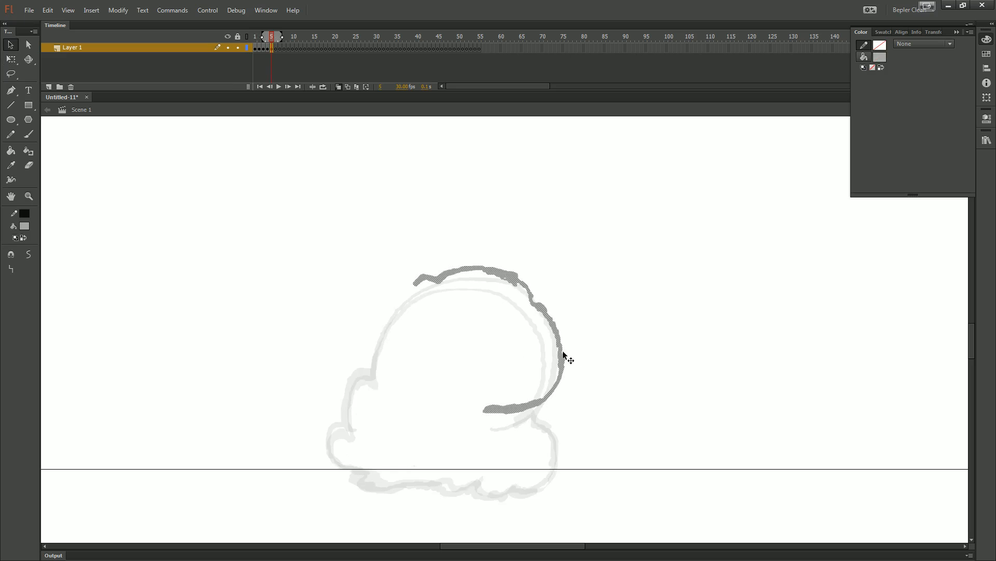
click(564, 354)
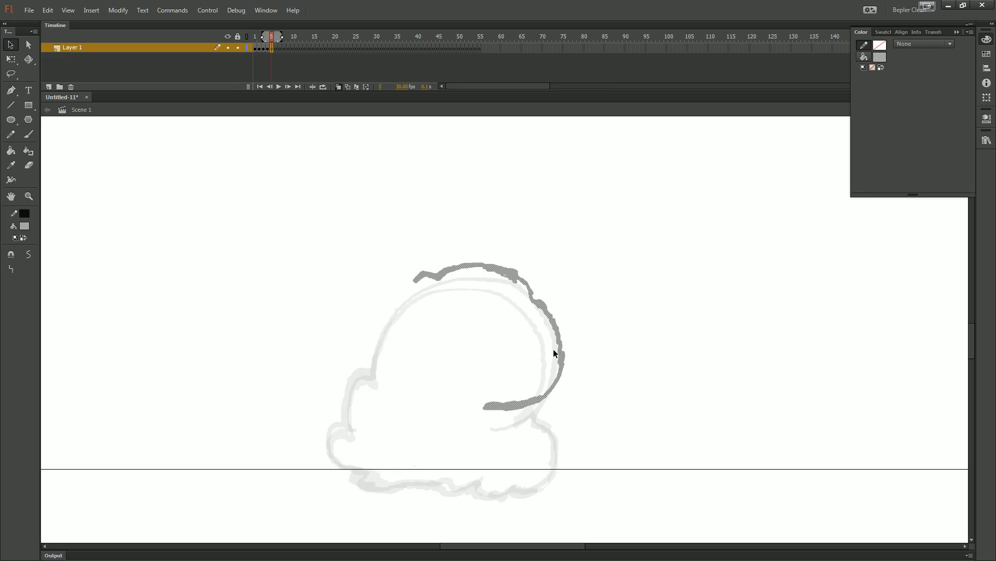
- Brush a small downward hook at the left end of frame 5's outline and compare it with the preceding frames
key(b)
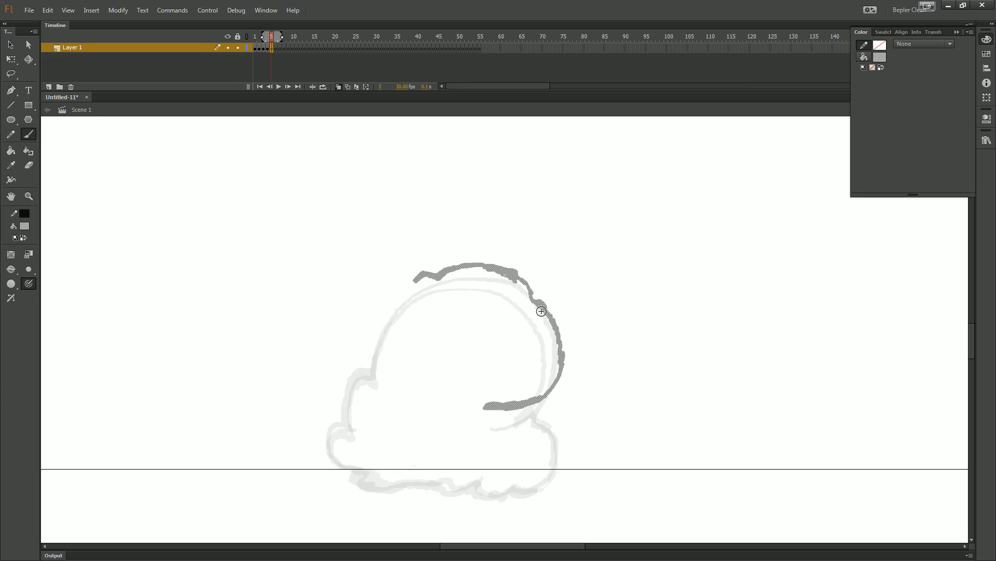
drag(498, 348, 552, 347)
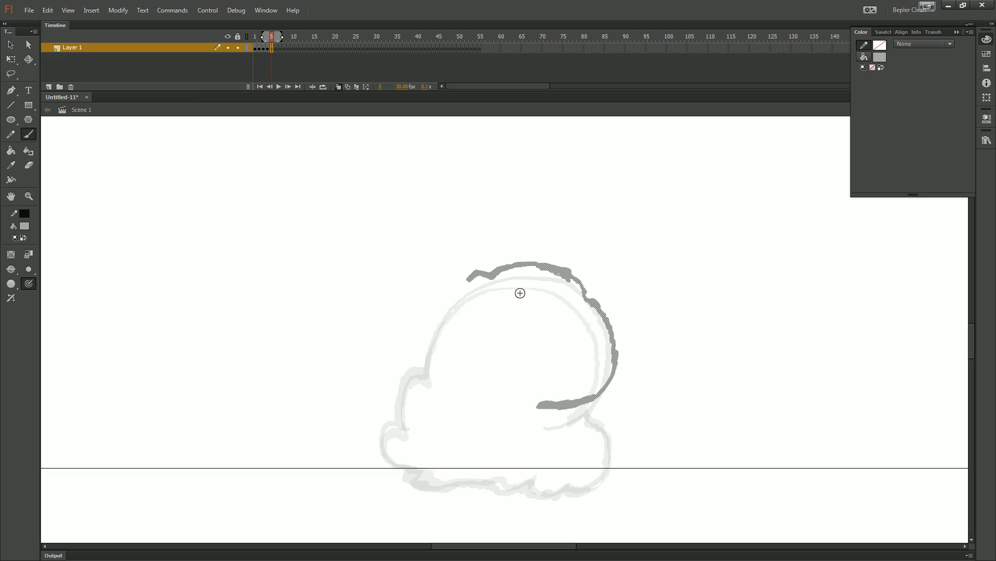
drag(467, 285, 466, 289)
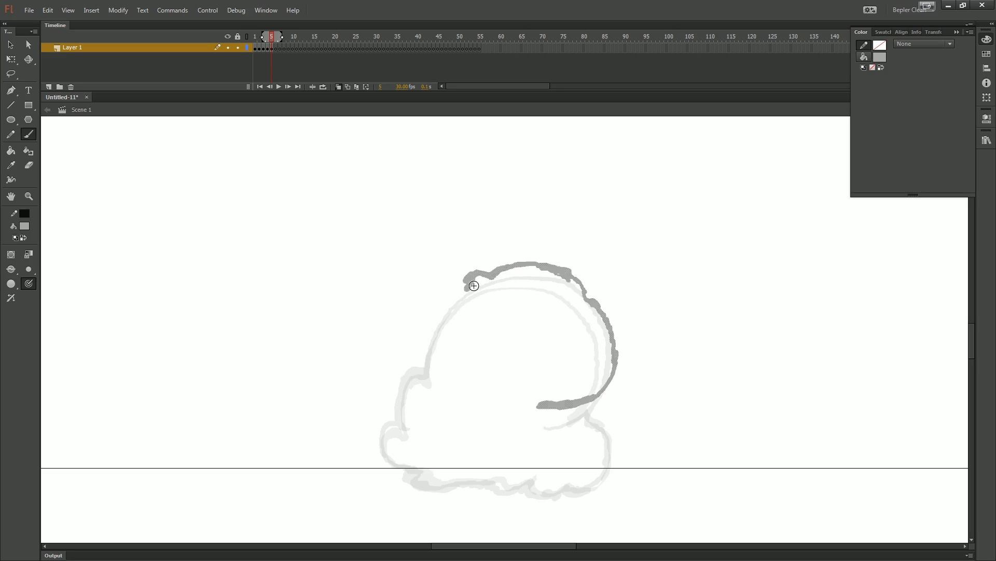
key(comma)
key(comma)
key(period)
key(period)
key(comma)
key(period)
- Replace the inner tail of frame 5's outline with a curl that sweeps under the dome and up inside it
mouse_move(569, 307)
mouse_down()
mouse_move(565, 362)
mouse_move(577, 359)
mouse_up()
key(ctrl+z)
key(ctrl+z)
key(e)
mouse_move(582, 398)
mouse_down()
mouse_move(542, 407)
mouse_move(593, 402)
mouse_move(536, 415)
mouse_move(517, 375)
mouse_up()
key(b)
- Compare the new curl with frame 4 and move frame 5's whole outline slightly downward
key(comma)
key(period)
key(comma)
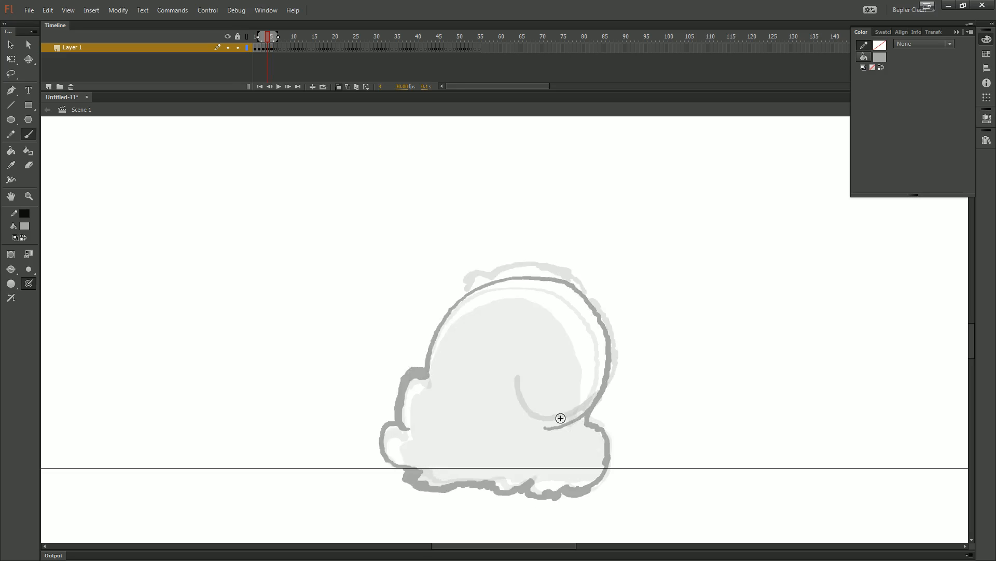
key(period)
key(comma)
key(period)
ctrl+click(615, 403)
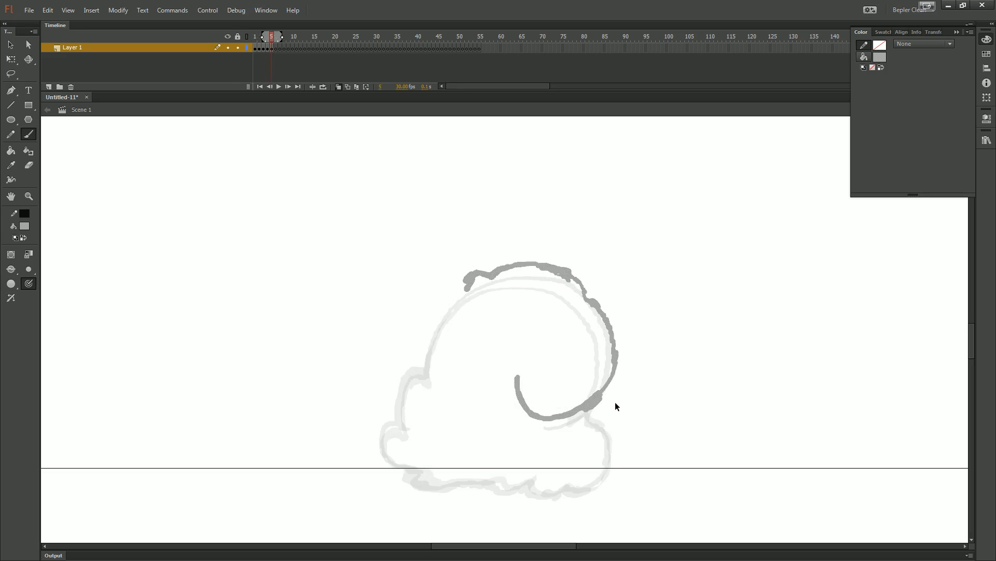
key(v)
click(599, 395)
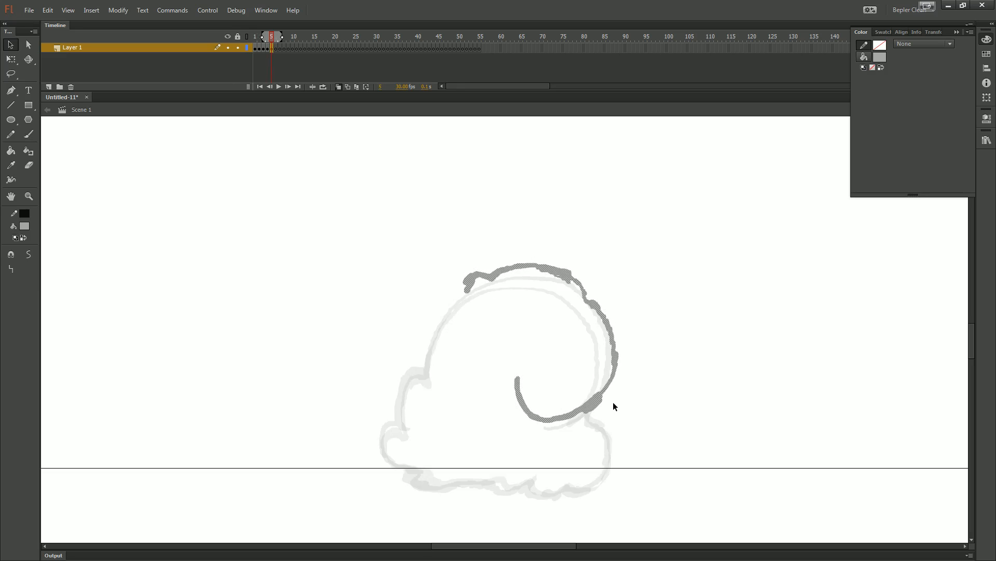
- Flip against frame 4 and brush a short spur from the curl towards the lower right lobe on frame 5
key(b)
key(comma)
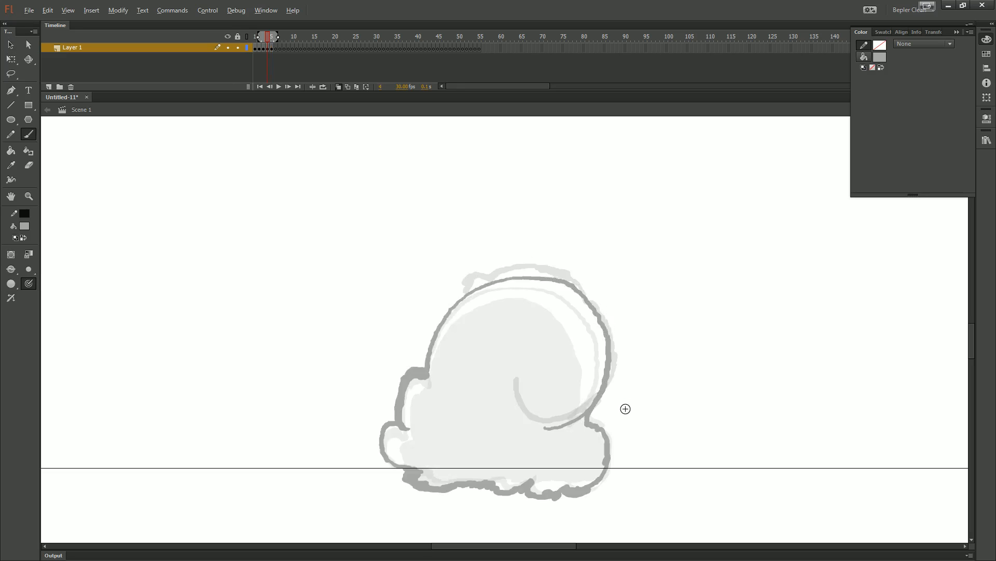
key(period)
key(comma)
key(period)
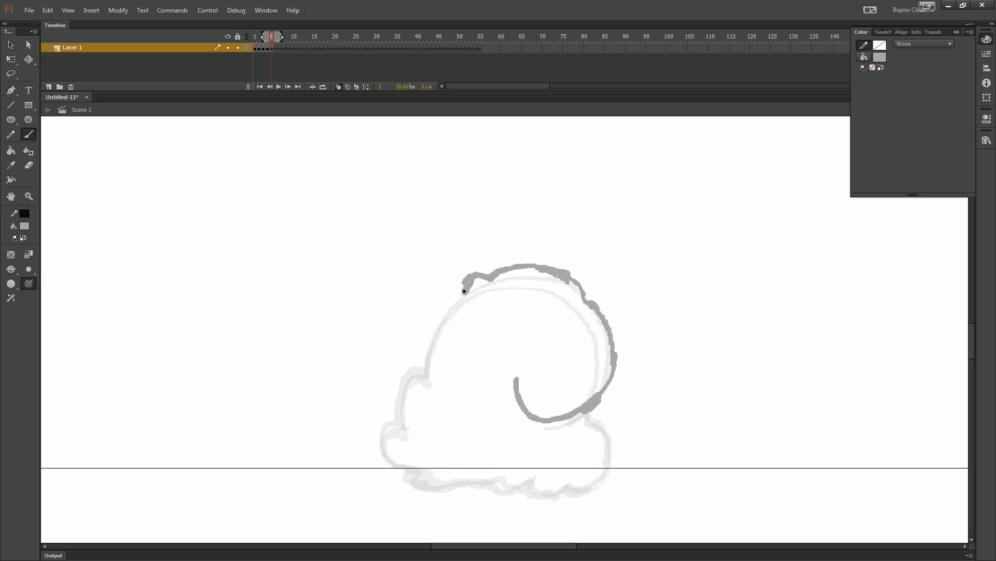
key(comma)
key(period)
drag(598, 432, 601, 433)
- Sketch black pencil strokes down the inside of the dome's right side on frame 5 and undo them
key(y)
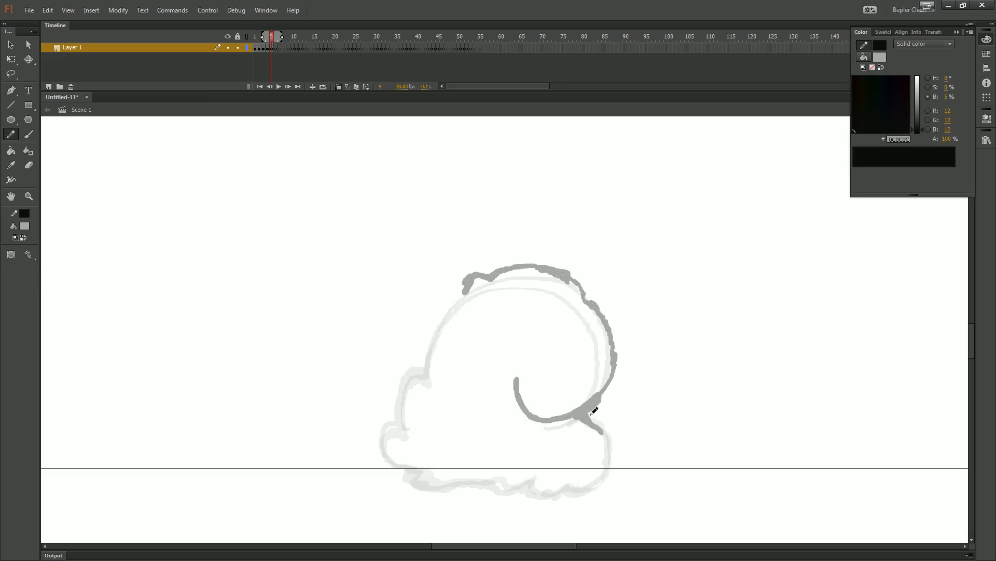
drag(546, 276, 581, 373)
key(ctrl+z)
drag(565, 279, 592, 387)
drag(600, 343, 589, 386)
key(ctrl+z)
key(ctrl+z)
- Sketch curved pencil arrows sweeping from the lower right lobe into the dome, around its edge and outward, undoing each one
mouse_move(603, 445)
mouse_down()
mouse_move(621, 410)
mouse_move(578, 443)
mouse_move(518, 356)
mouse_move(531, 366)
mouse_up()
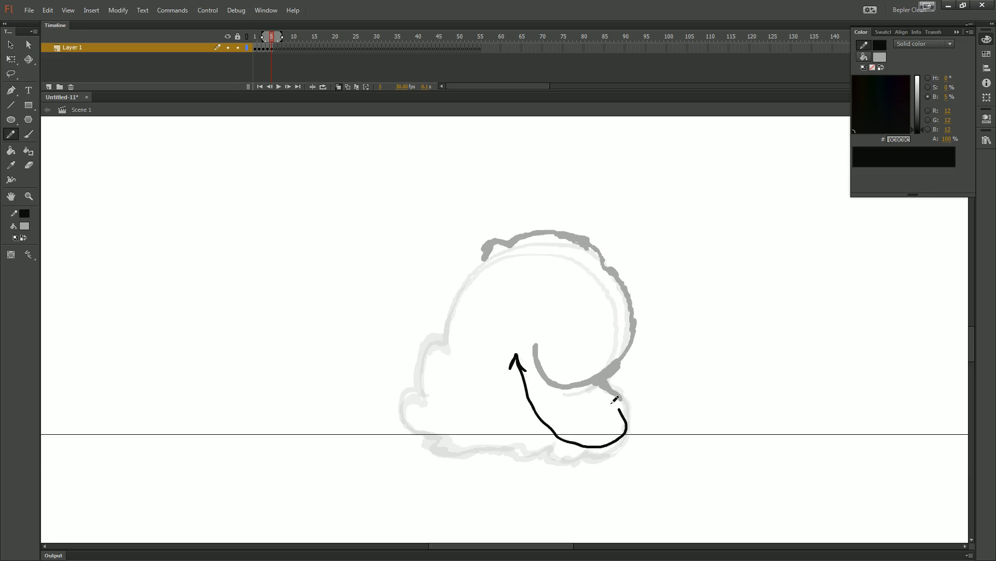
key(ctrl+z)
mouse_move(585, 409)
mouse_down()
mouse_move(657, 392)
mouse_move(615, 347)
mouse_up()
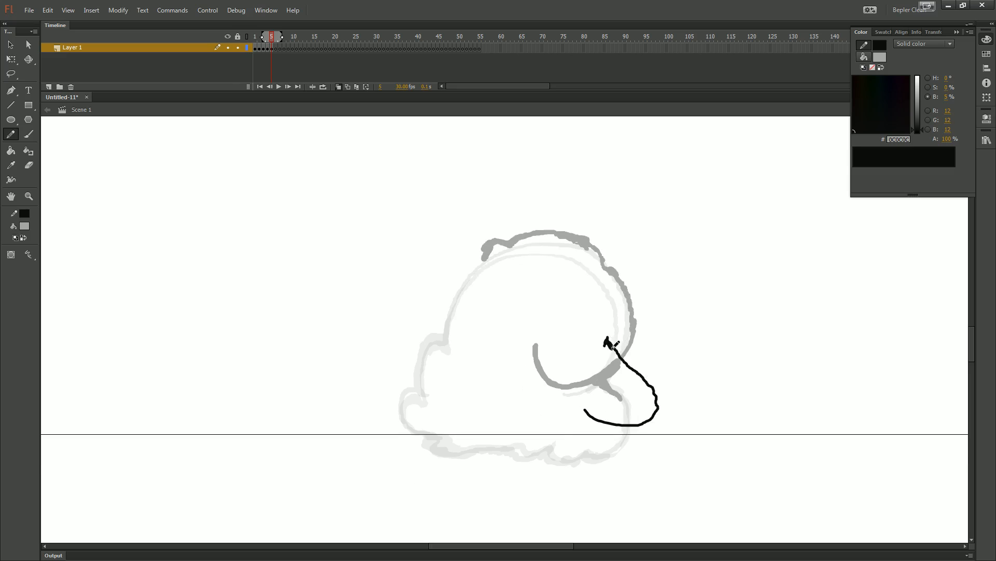
key(ctrl+z)
mouse_move(585, 410)
mouse_down()
mouse_move(752, 352)
mouse_move(779, 323)
mouse_up()
key(ctrl+z)
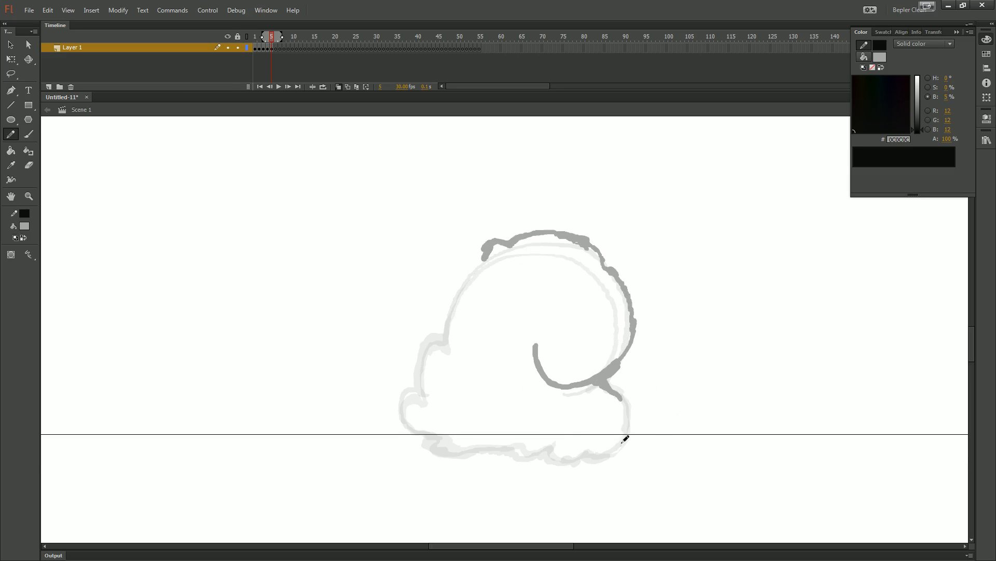
- Try pencil marks in the lower right lobe and sketch a long arrow curving around the right side and across the dome to the upper left
drag(604, 417, 689, 436)
key(ctrl+z)
drag(599, 429, 622, 445)
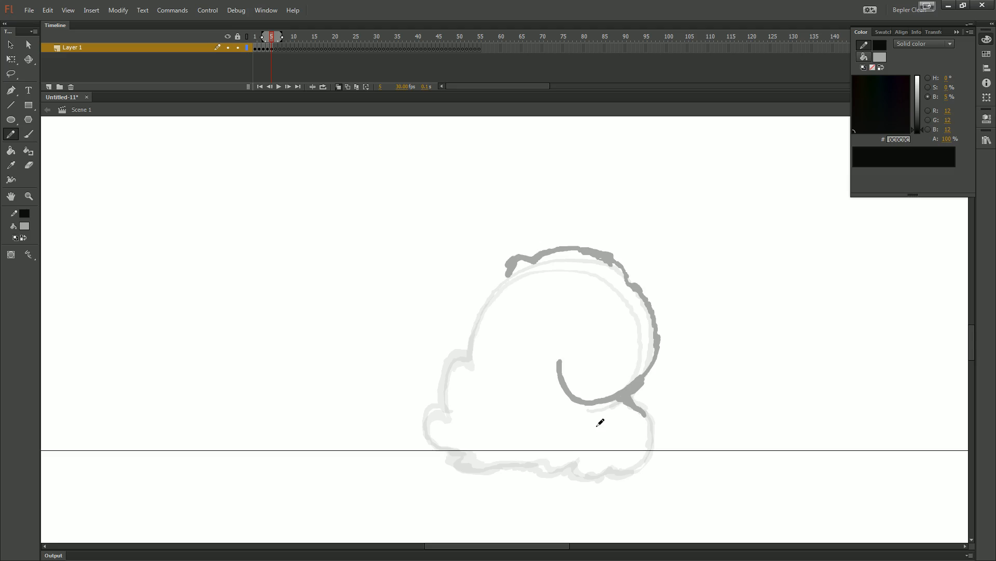
drag(587, 425, 570, 439)
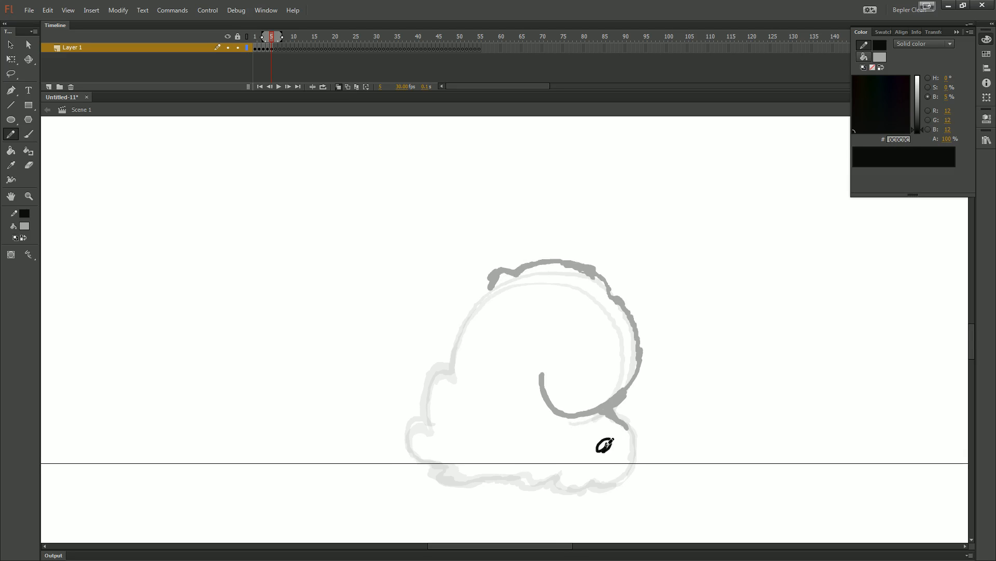
mouse_move(596, 442)
mouse_down()
mouse_move(630, 442)
mouse_move(662, 398)
mouse_move(648, 355)
mouse_move(368, 230)
mouse_move(402, 227)
mouse_up()
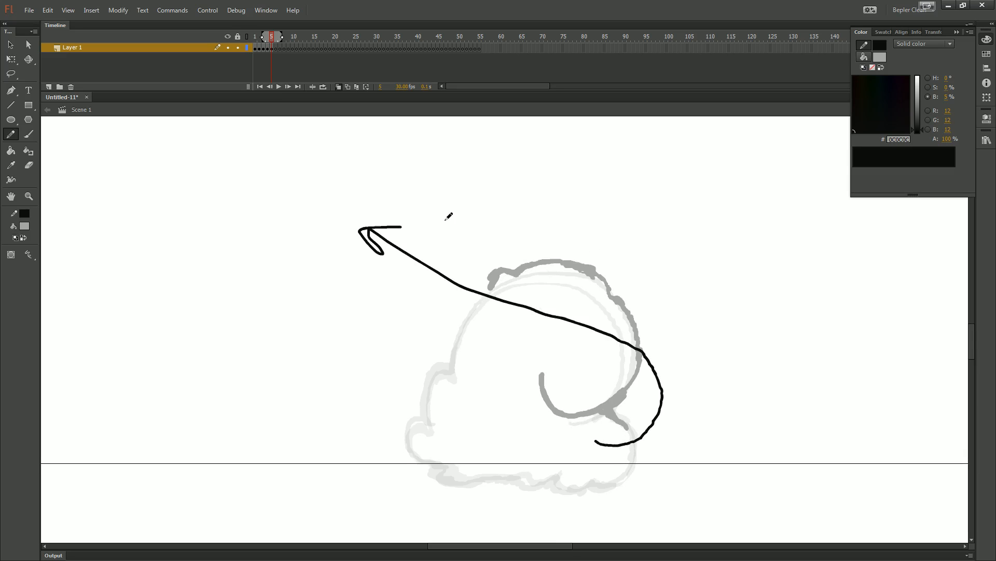
- Try one more pencil stroke above the dome on frame 5 and undo the last strokes
mouse_move(537, 157)
mouse_down()
mouse_move(591, 161)
mouse_move(579, 211)
mouse_up()
key(ctrl+z)
key(ctrl+z)
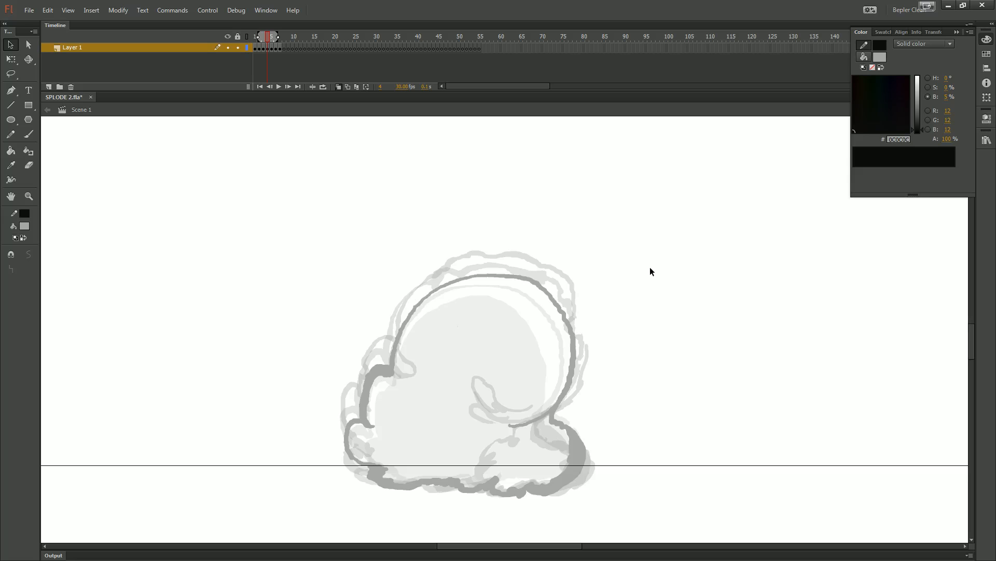
- Flip through frames 4 to 7 to examine how the cloud outline and inner curl progress
drag(536, 342, 530, 322)
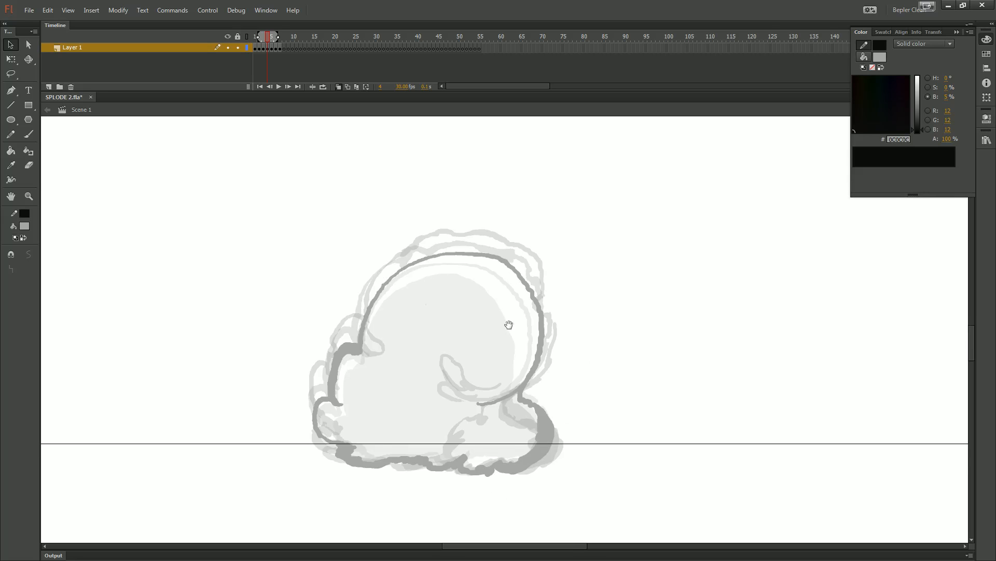
key(period)
key(period)
key(period)
key(comma)
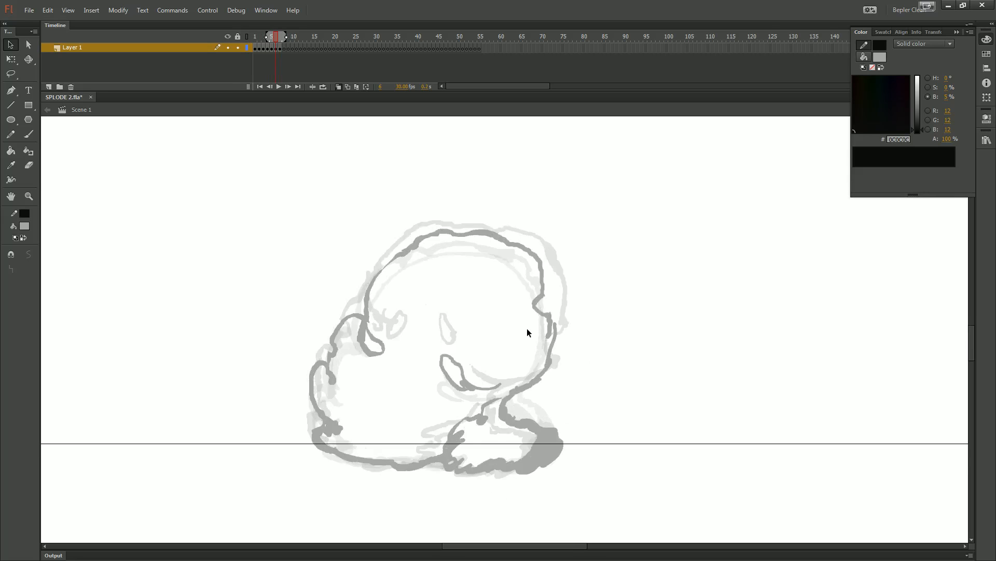
key(period)
key(comma)
key(period)
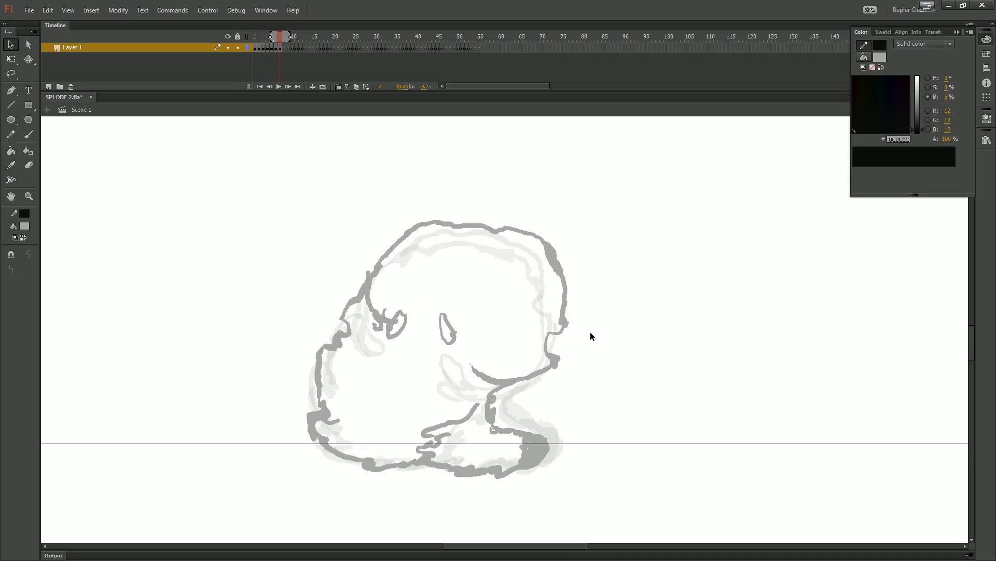
key(comma)
key(period)
key(comma)
key(comma)
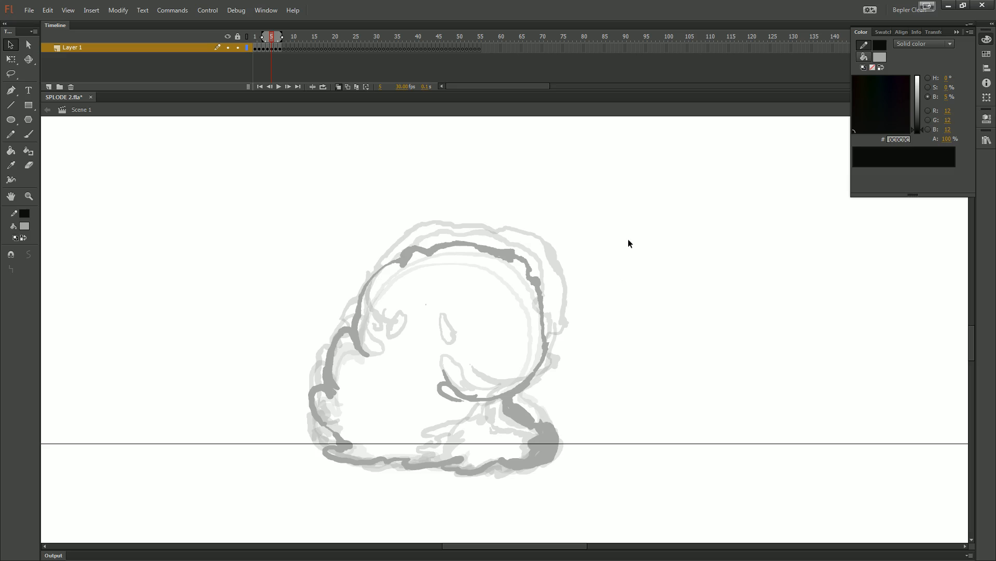
key(period)
key(period)
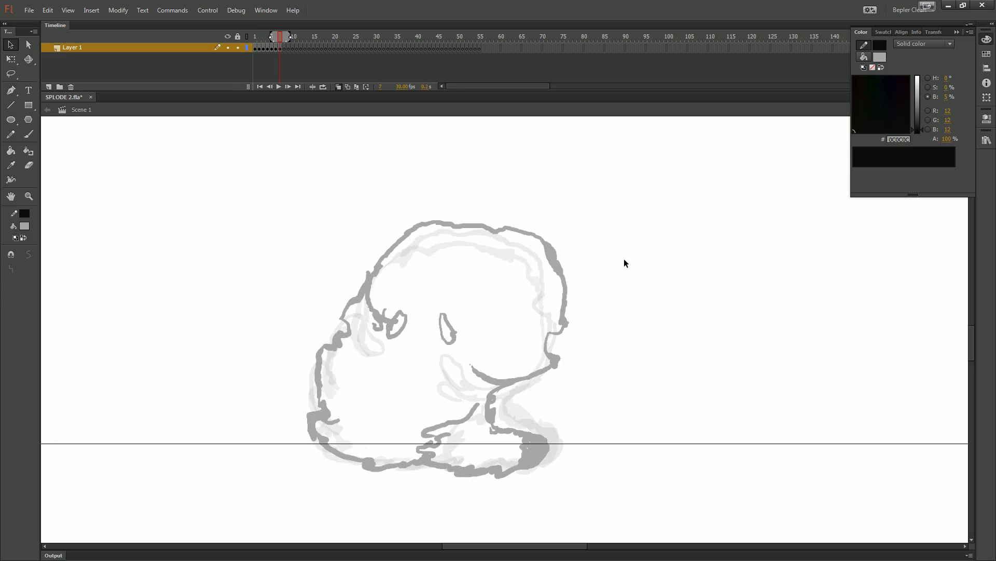
- Brush guide arrows pointing at the dome's right side and the notch beneath it on frame 7, then undo them
key(b)
mouse_move(709, 255)
mouse_down()
mouse_move(592, 275)
mouse_move(604, 284)
mouse_up()
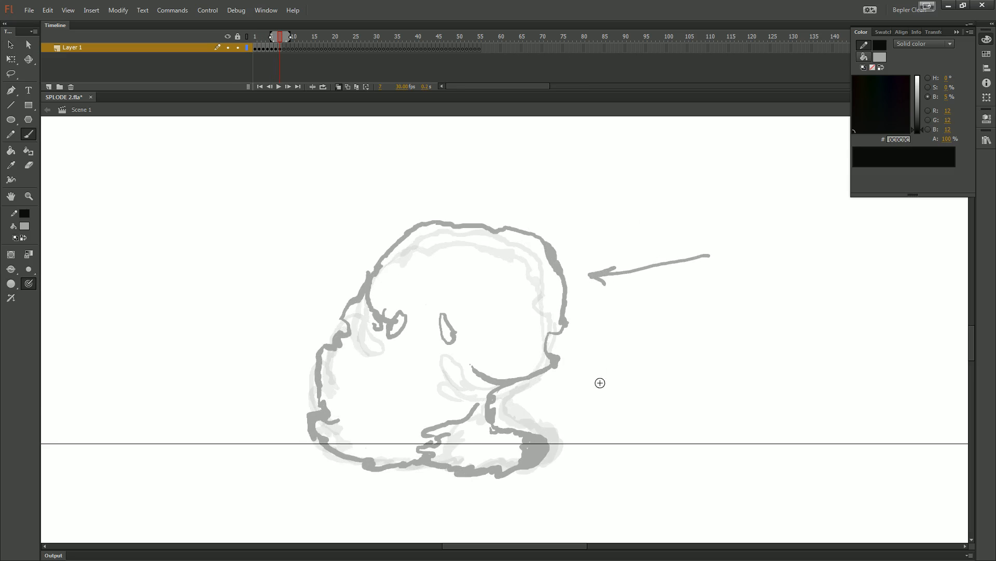
drag(600, 382, 609, 335)
drag(679, 363, 544, 365)
key(ctrl+z)
key(ctrl+z)
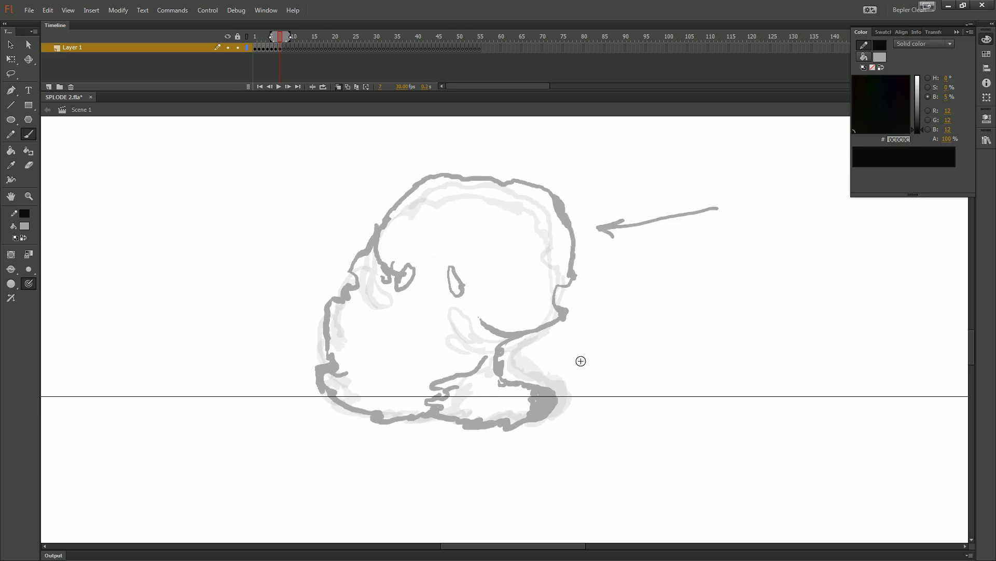
key(ctrl+z)
- Sketch pencil strokes over the dome's upper right and along the cloud's base on frame 7, undoing each one
key(y)
mouse_move(573, 219)
mouse_down()
mouse_move(546, 321)
mouse_move(434, 317)
mouse_move(375, 243)
mouse_move(470, 169)
mouse_move(512, 170)
mouse_up()
key(ctrl+z)
key(comma)
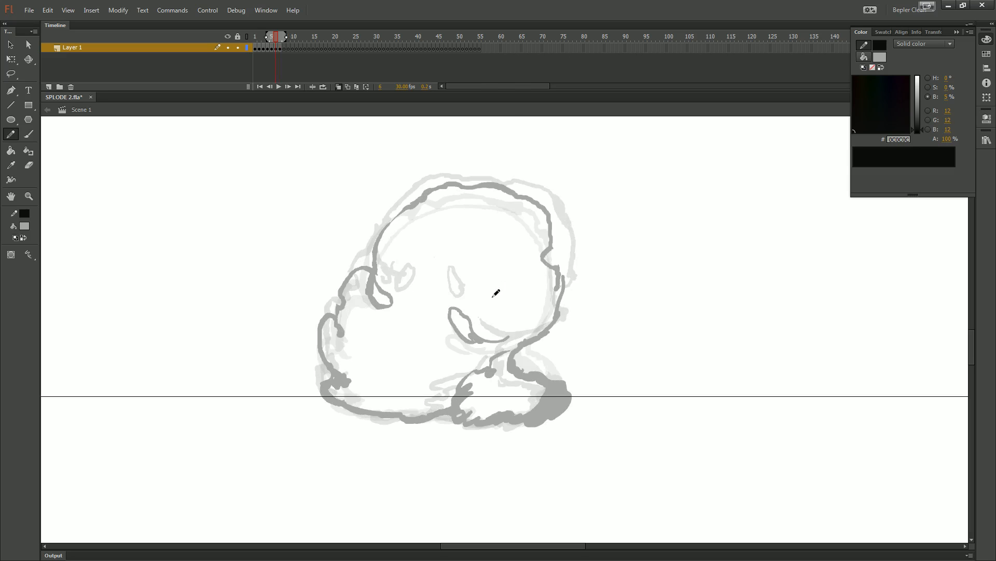
key(period)
mouse_move(501, 429)
mouse_down()
mouse_move(481, 342)
mouse_move(427, 343)
mouse_move(454, 318)
mouse_move(401, 295)
mouse_move(384, 272)
mouse_move(350, 410)
mouse_up()
key(ctrl+z)
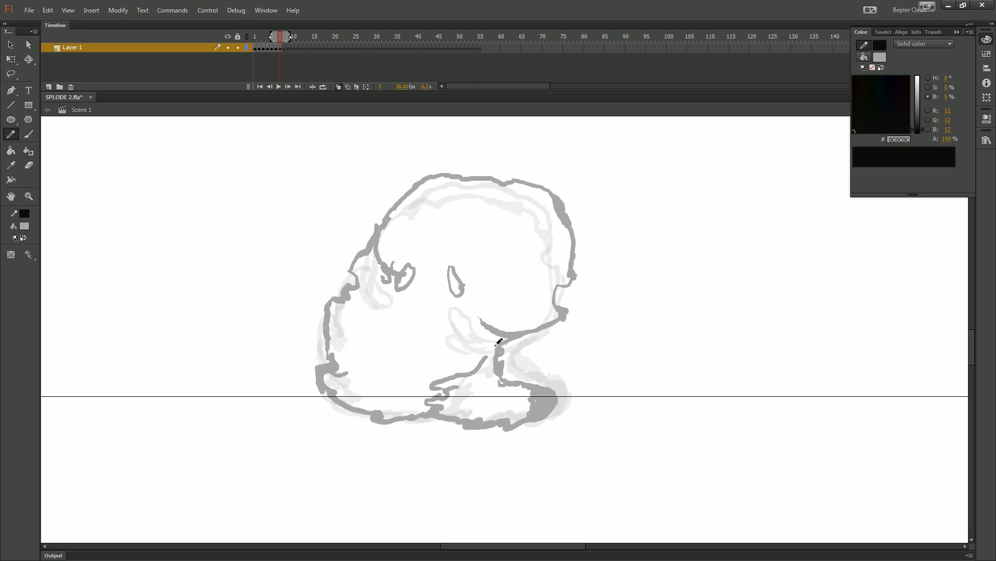
- Sketch pencil lines joining the left notch to the neck under the dome on frame 7 and undo them
drag(506, 335, 493, 360)
mouse_move(366, 252)
mouse_down()
mouse_move(349, 302)
mouse_move(494, 358)
mouse_up()
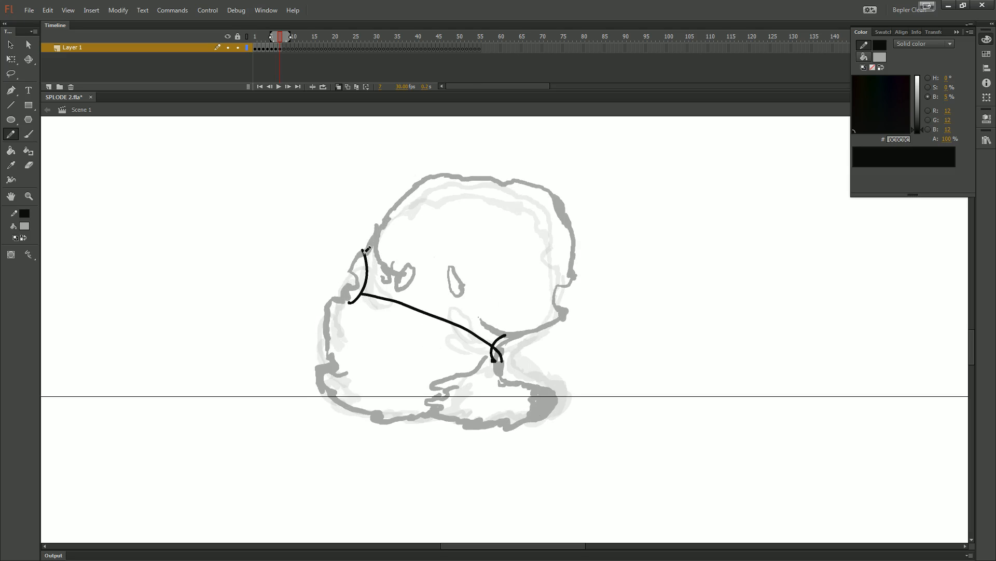
key(ctrl+z)
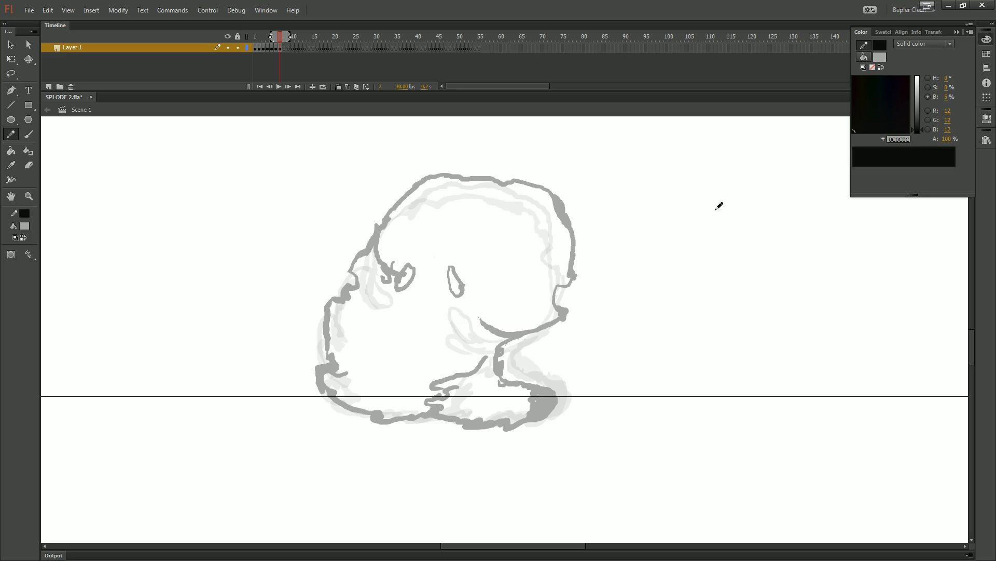
- Sketch two pencil loops joined by a narrow neck beside the cloud on frame 7, then select and delete them
mouse_move(722, 188)
mouse_down()
mouse_move(685, 223)
mouse_move(724, 189)
mouse_up()
mouse_move(710, 289)
mouse_down()
mouse_move(678, 337)
mouse_move(712, 280)
mouse_move(701, 249)
mouse_move(703, 285)
mouse_up()
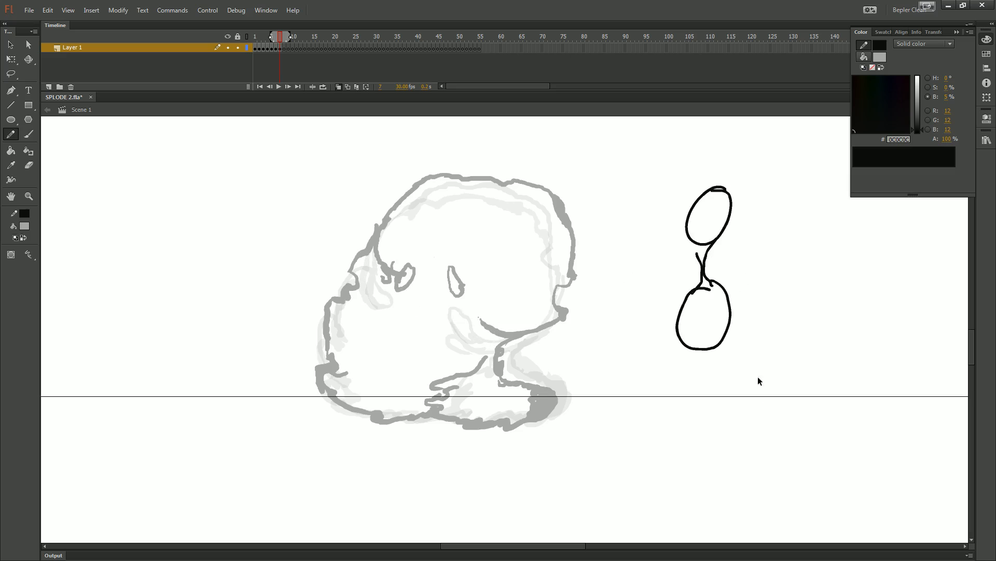
drag(761, 398, 660, 160)
key(Delete)
mouse_move(698, 269)
mouse_down()
mouse_move(678, 273)
mouse_move(661, 305)
mouse_up()
key(ctrl+minus)
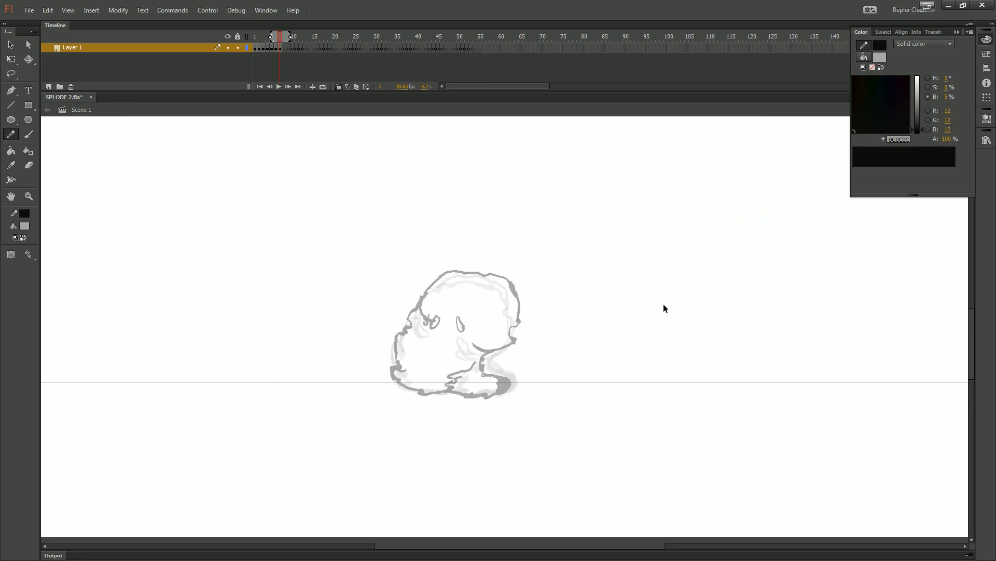
key(ctrl+equal)
mouse_move(618, 358)
mouse_down()
mouse_move(597, 358)
mouse_move(655, 375)
mouse_up()
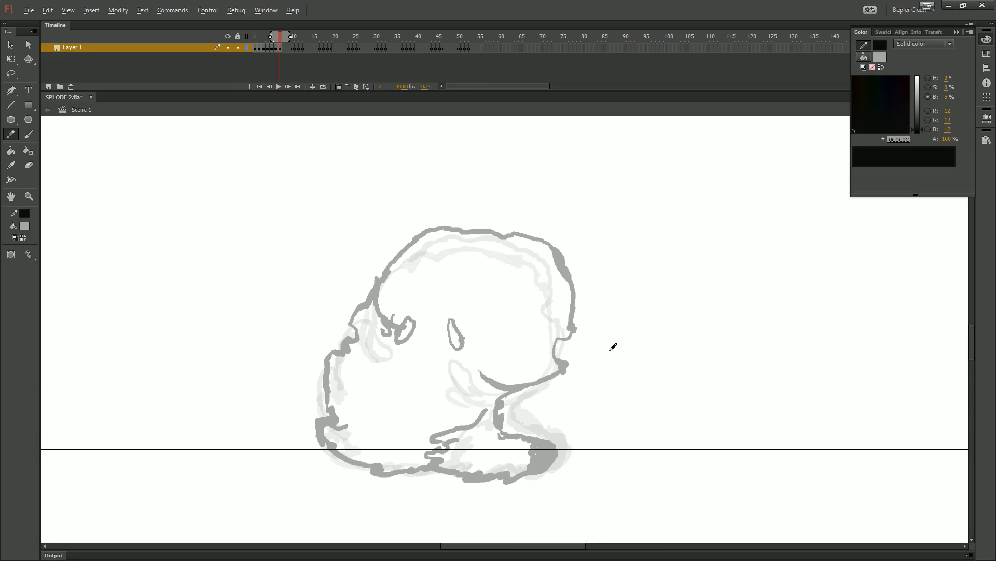
key(alt)
key(w)
click(549, 322)
key(b)
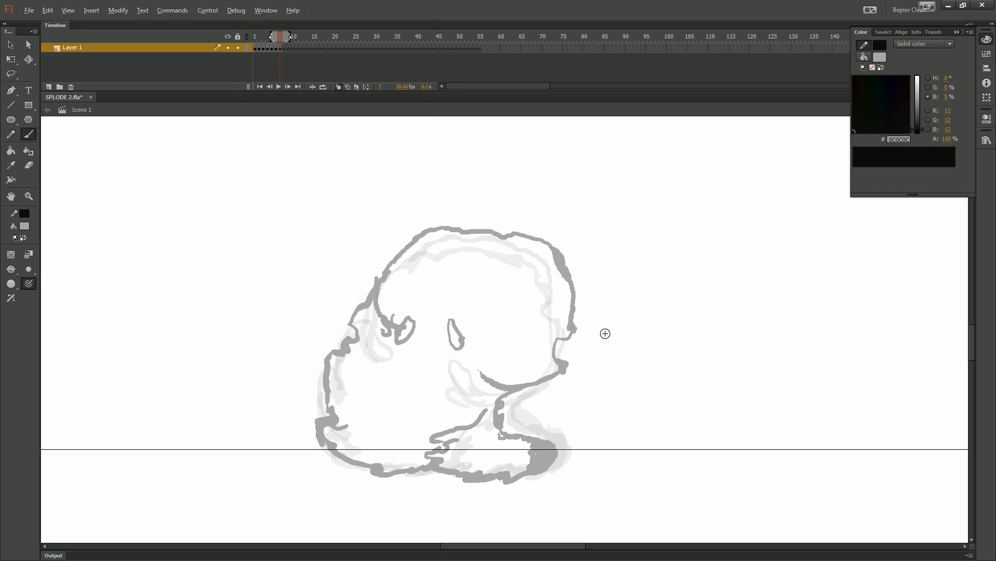
- Flip back and forth between frames 6 and 7 to compare the two cloud drawings
key(comma)
key(period)
key(comma)
key(period)
key(comma)
key(period)
key(comma)
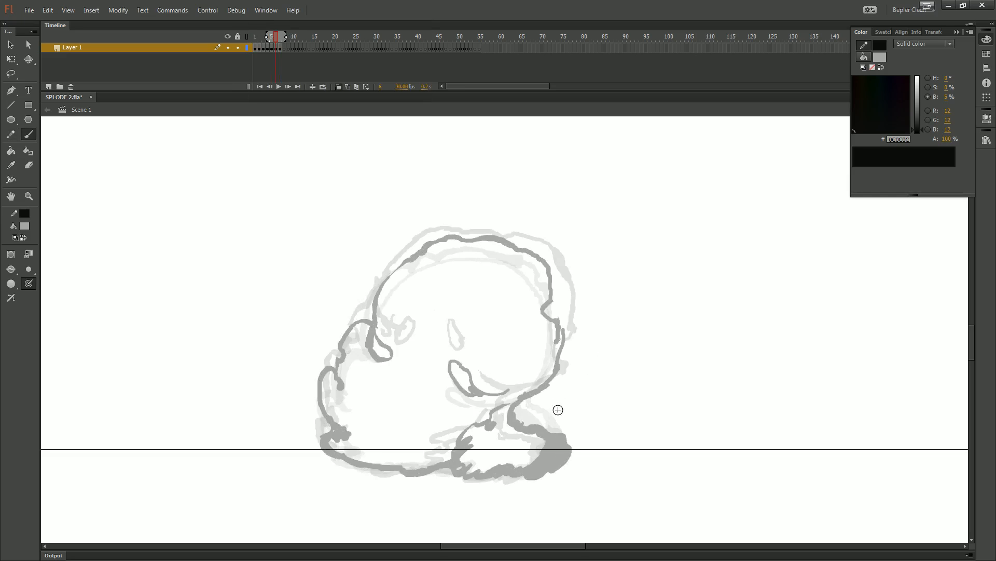
- Sketch a pencil arrow curving from the lower right lobe up into the dome on frame 4 and undo it
key(comma)
key(comma)
key(comma)
key(period)
key(y)
drag(484, 454, 500, 333)
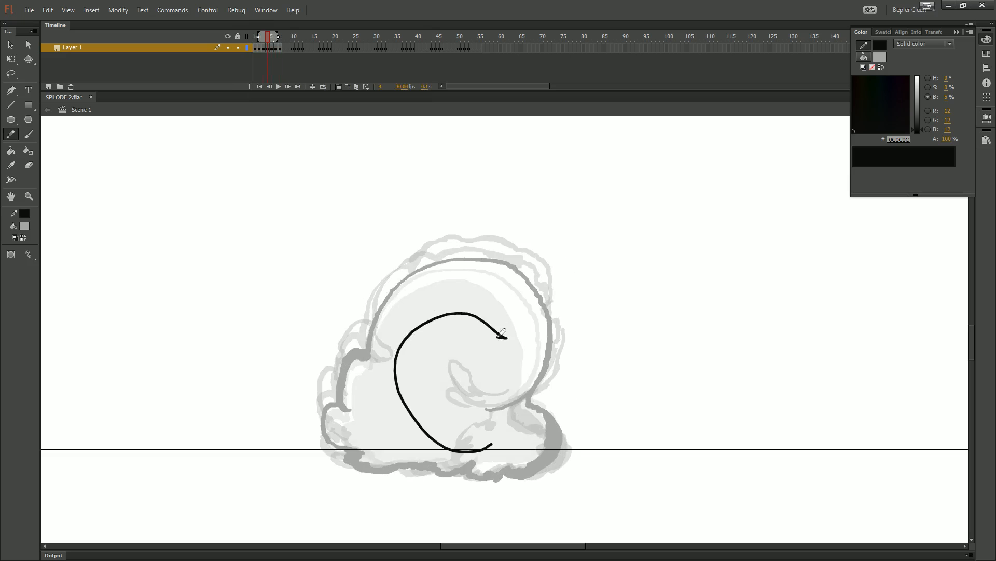
key(ctrl+z)
key(b)
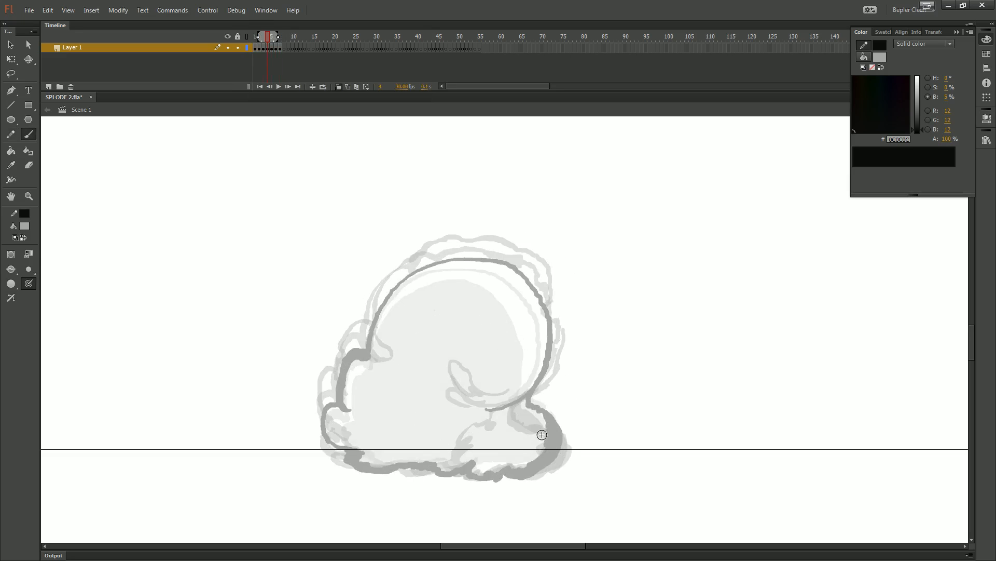
- Try a brush stroke across the lower right lobe on frame 7 and undo it
key(period)
key(period)
key(period)
drag(545, 424, 483, 431)
key(ctrl+z)
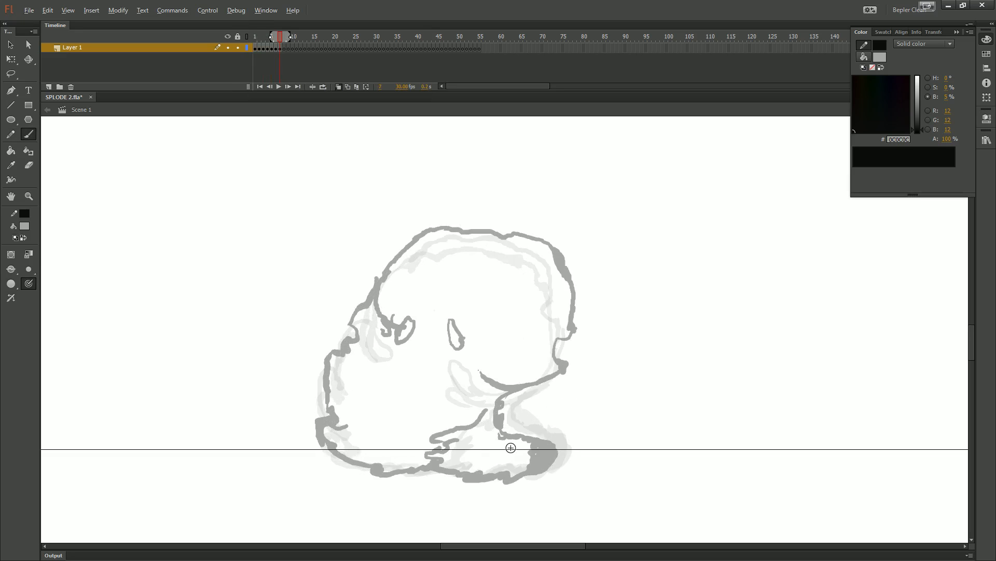
- Brush guide marks beside the left lobes and under the cloud's base, then undo them
key(comma)
key(comma)
key(comma)
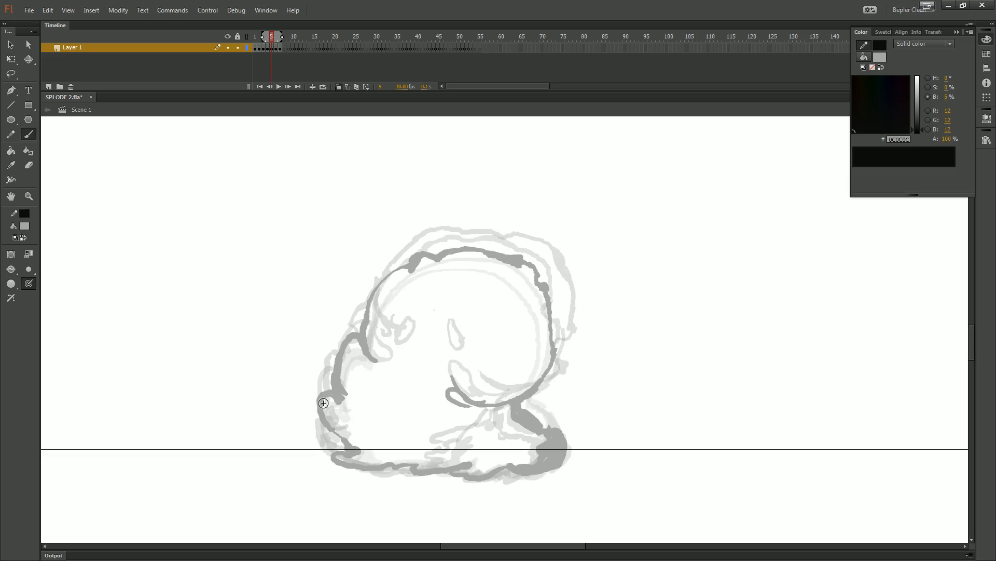
drag(320, 388, 307, 330)
key(ctrl+z)
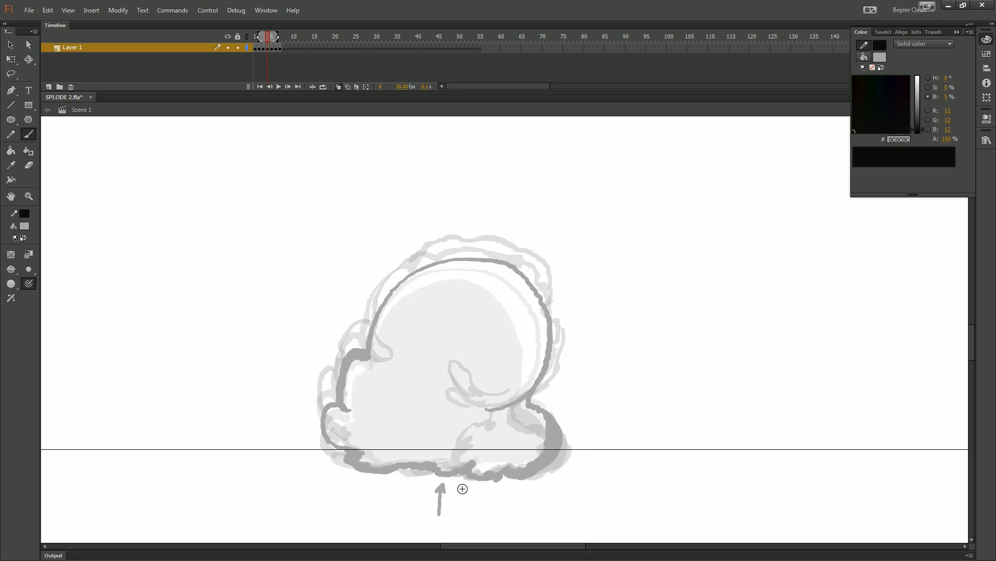
- Flip through frames 4 to 8 to check how the lobes and base change
key(period)
key(period)
key(period)
key(period)
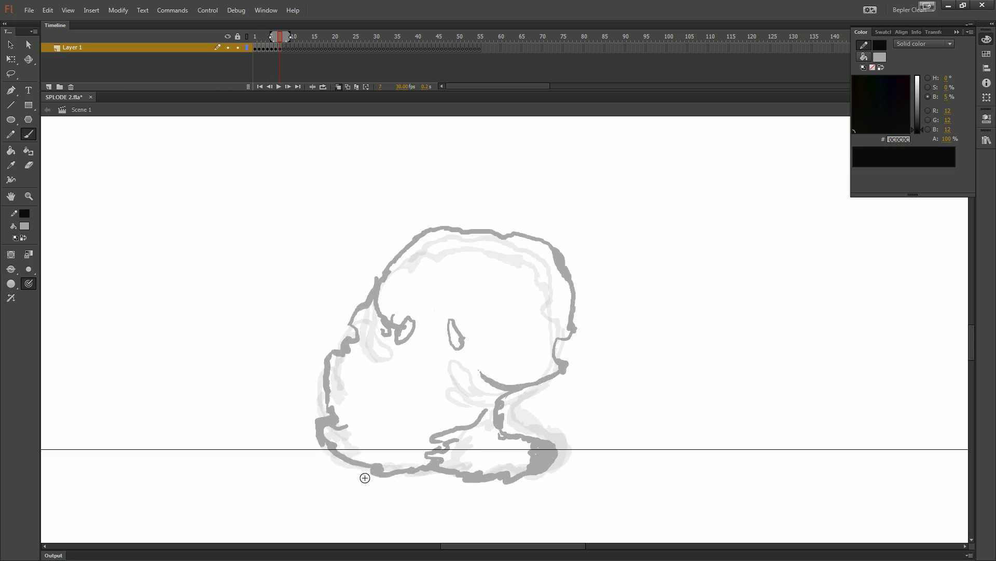
key(comma)
key(comma)
key(comma)
key(period)
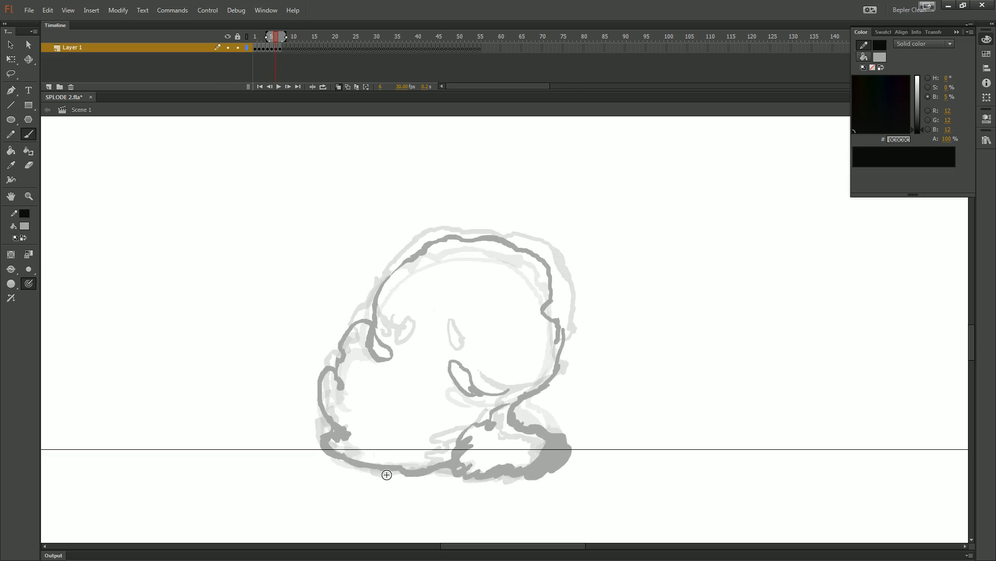
key(period)
key(period)
key(comma)
key(period)
key(space)
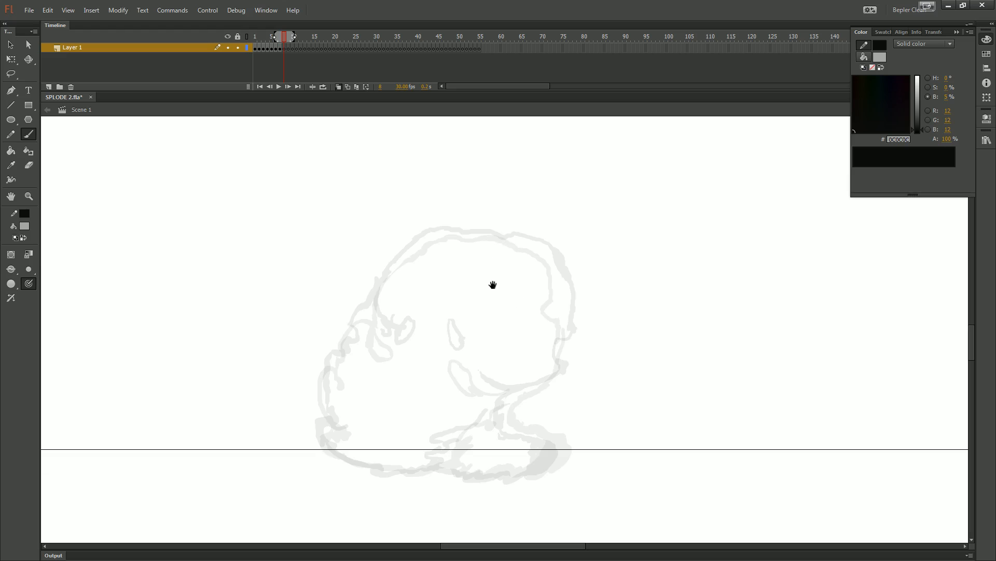
- Flip between frames 6 and 7 to compare the small curls inside the dome
drag(492, 285, 537, 317)
key(comma)
key(comma)
key(period)
key(comma)
key(period)
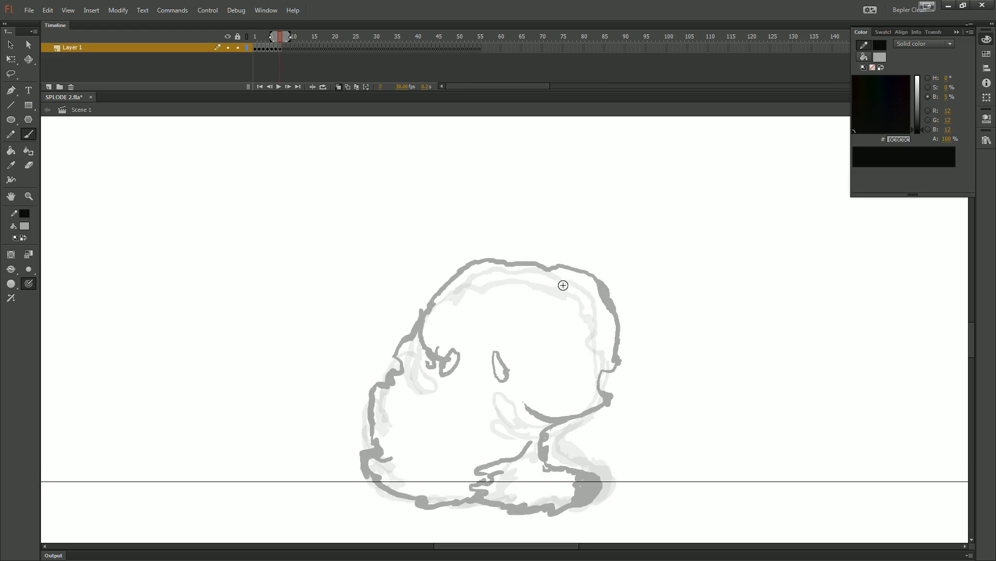
key(comma)
key(period)
key(period)
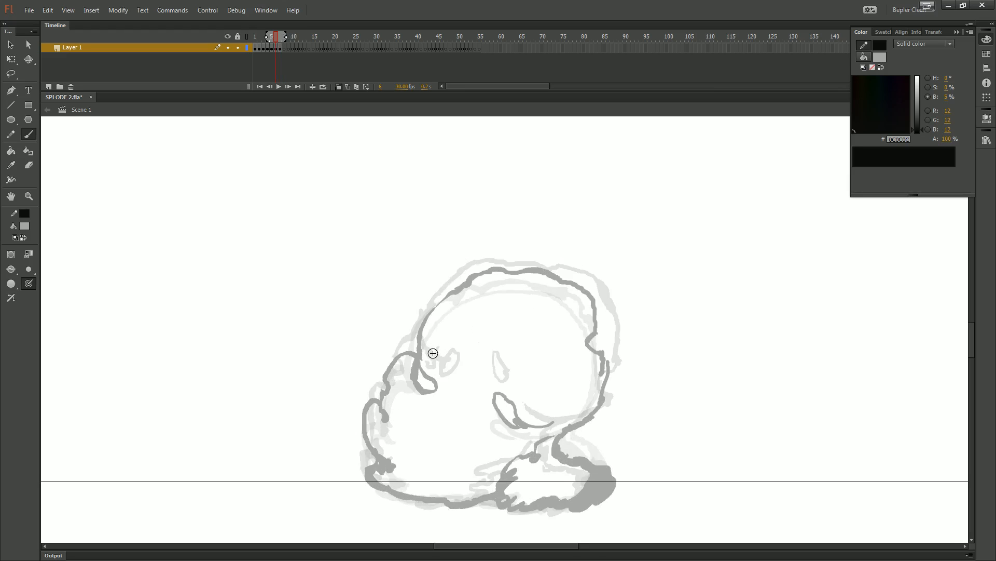
key(comma)
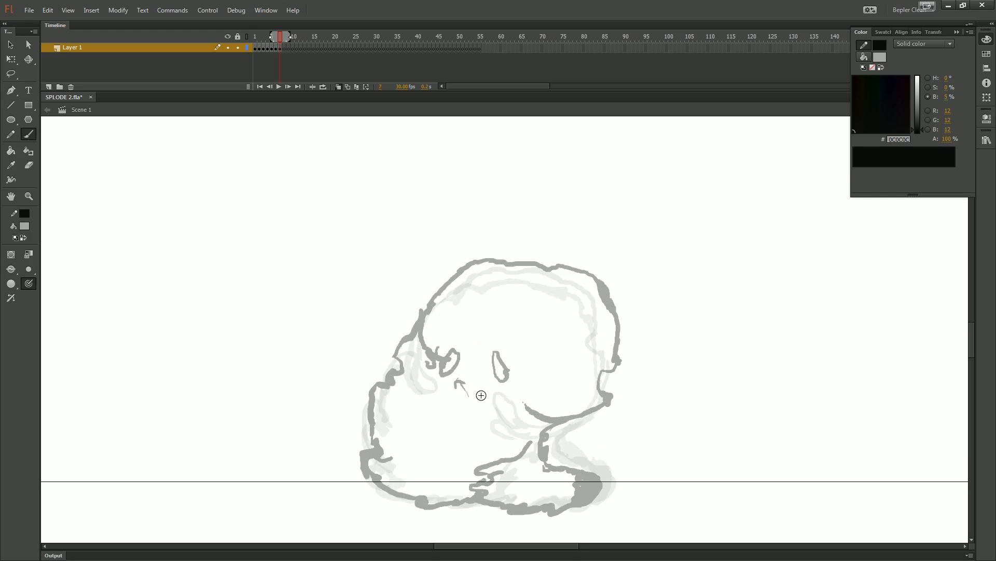
- Flip back through the earlier frames around frame 4 to examine the join between dome and right lobe
key(comma)
key(comma)
key(comma)
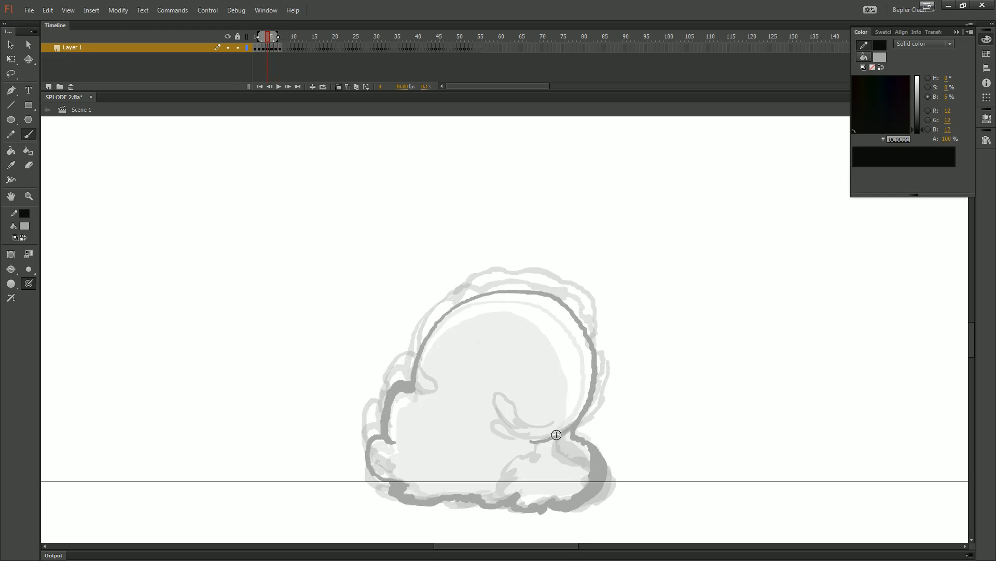
key(period)
key(comma)
key(comma)
key(period)
key(period)
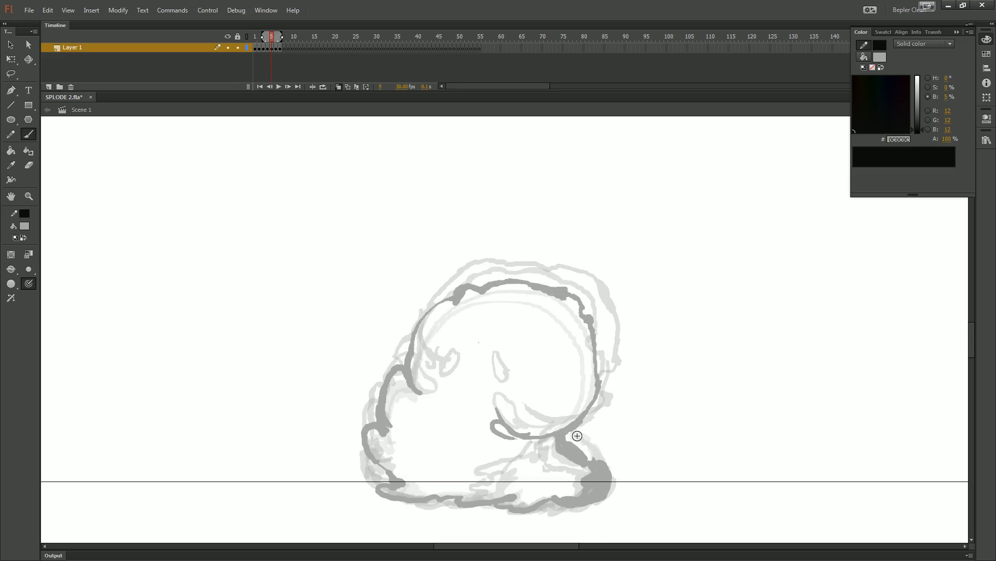
- Flip through frames 2 to 6 in close-up to study how the inner curl develops
key(comma)
key(comma)
key(e)
key(ctrl+equal)
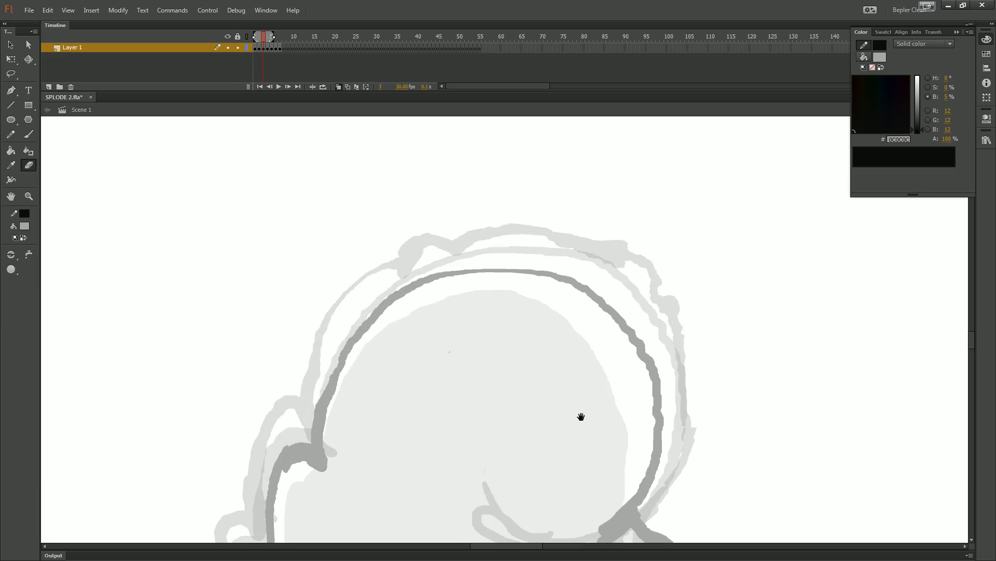
drag(581, 417, 539, 275)
key(b)
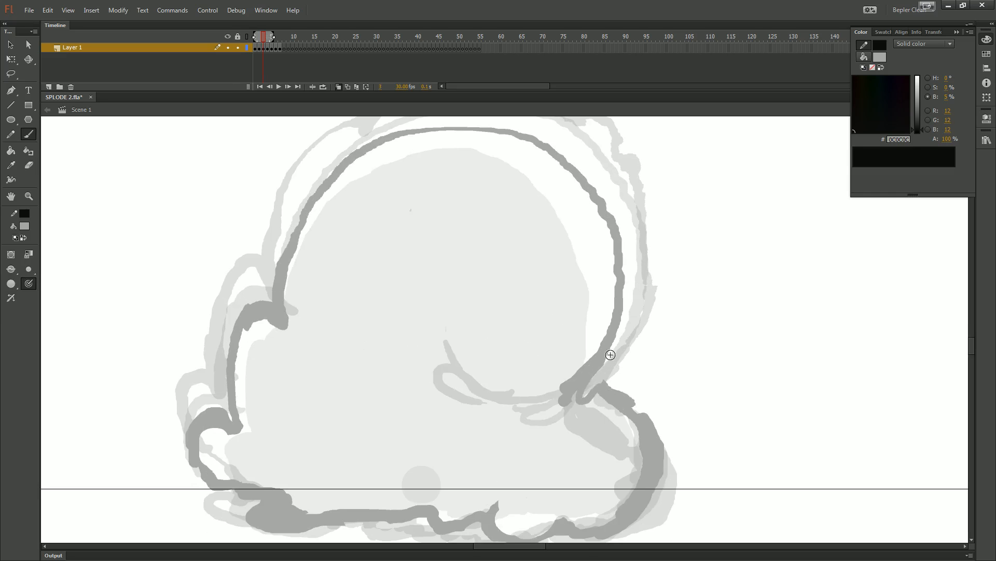
key(comma)
key(period)
key(period)
key(comma)
key(comma)
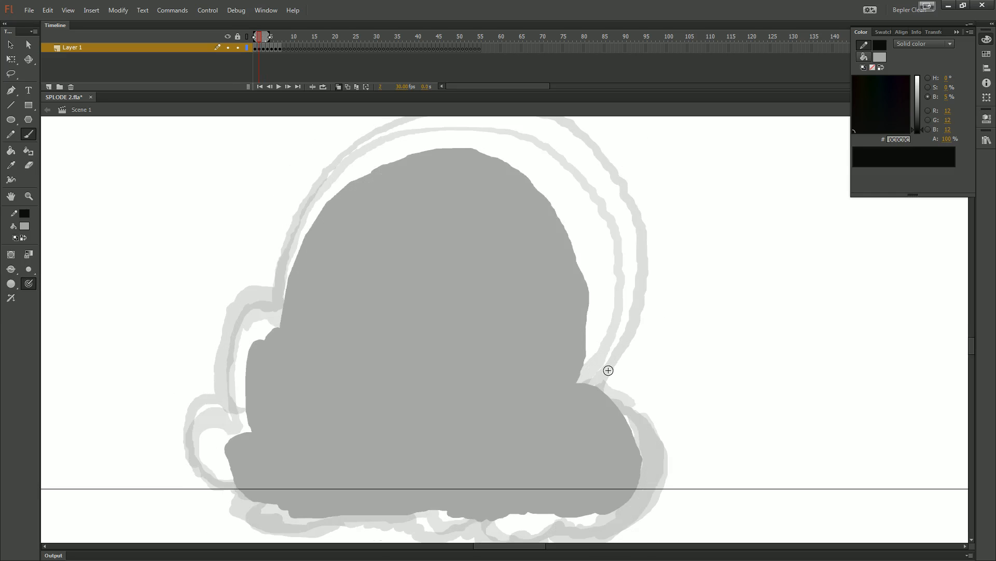
key(period)
key(period)
key(period)
key(period)
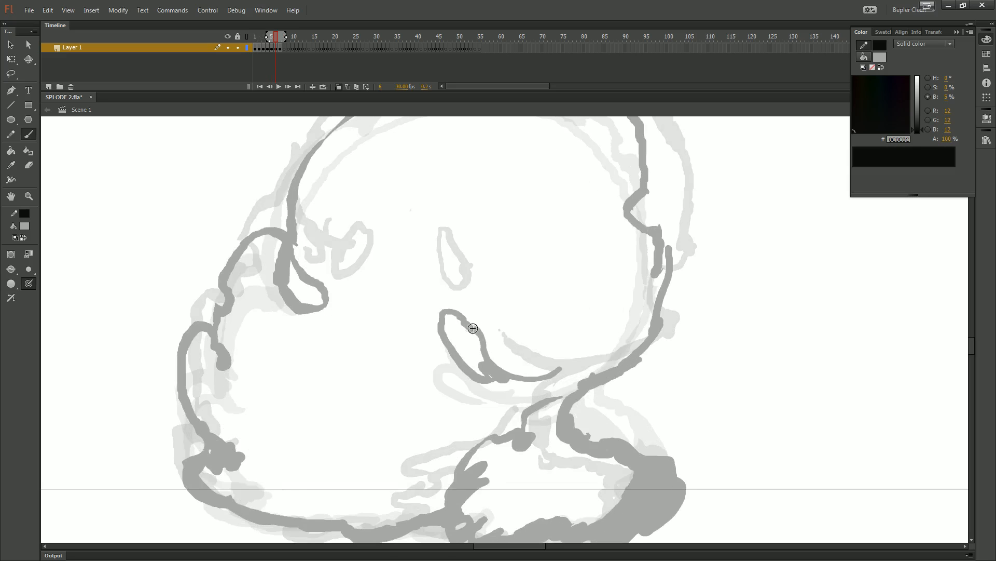
- Rotate the small inner curl in frame 6 clockwise and shift it left with Free Transform, checking it against frame 5
key(comma)
key(period)
key(q)
click(555, 371)
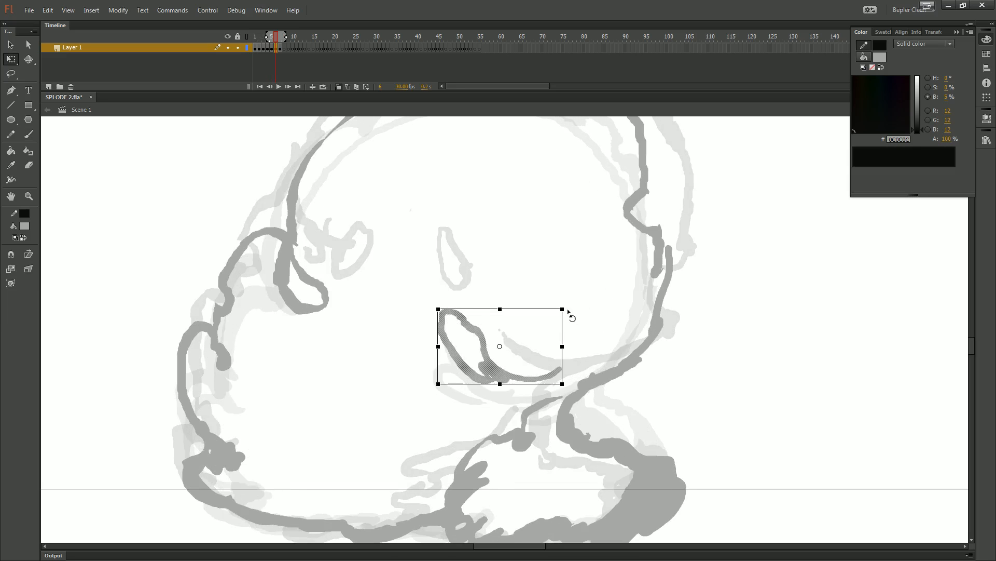
drag(568, 312, 577, 339)
drag(484, 363, 457, 365)
click(505, 311)
key(comma)
key(period)
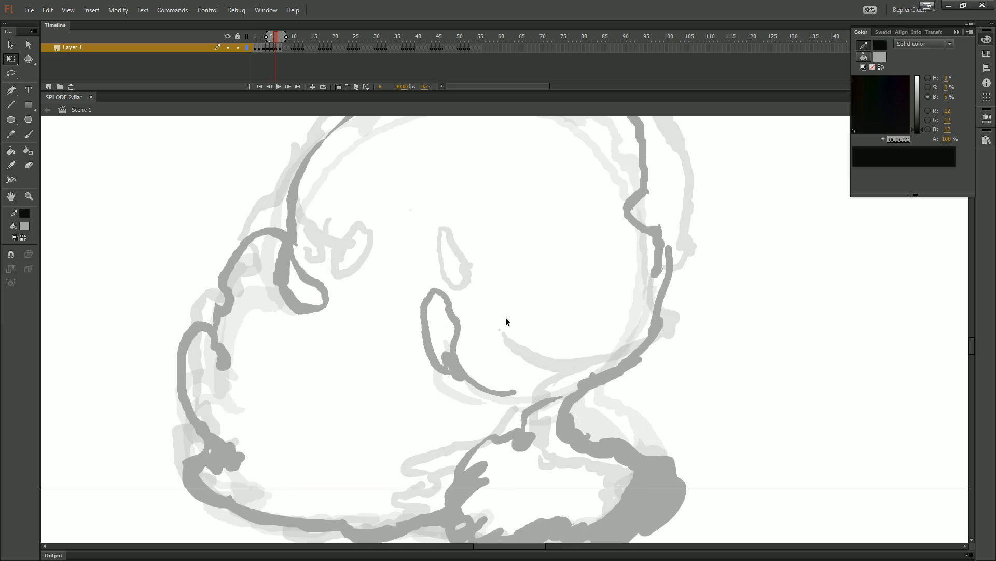
- Tilt the small teardrop inside the frame 7 dome clockwise and clean up its outline with the Eraser
key(period)
click(472, 283)
drag(479, 289, 457, 281)
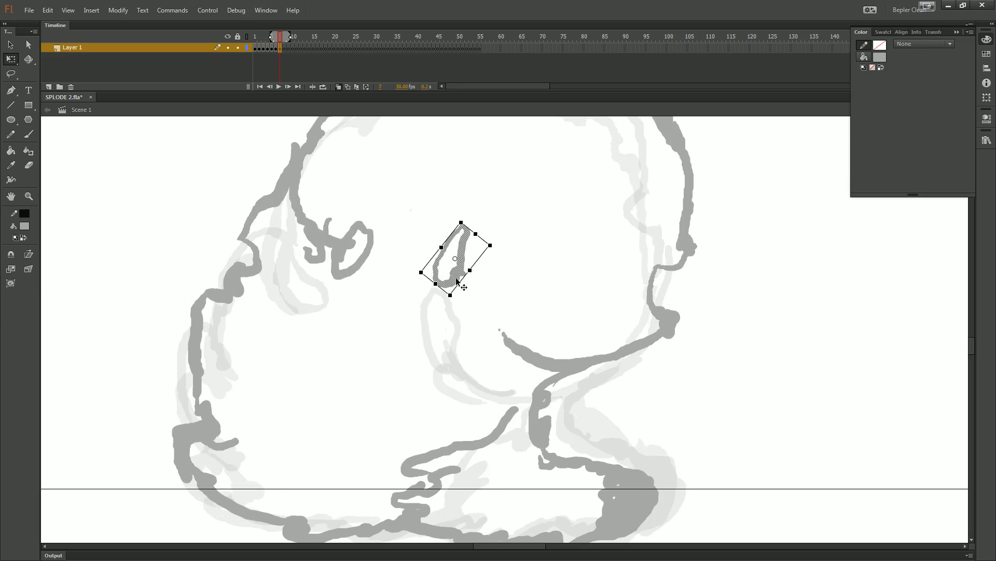
click(492, 283)
key(e)
- Sketch a temporary black circular motion guide inside the frame 7 dome and undo it
key(y)
scroll(561, 255, up, 3)
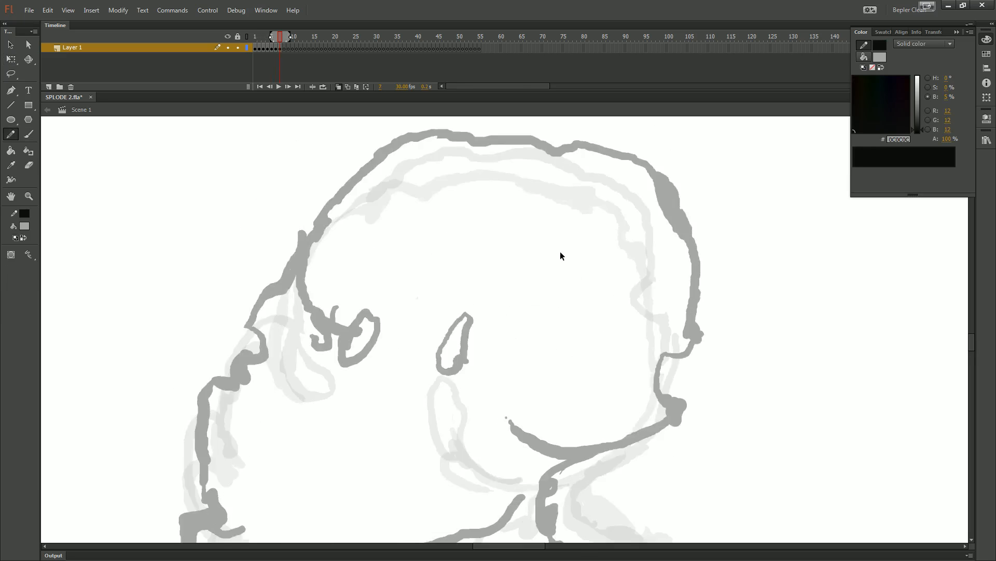
key(ctrl+minus)
mouse_move(511, 256)
mouse_down()
mouse_move(590, 353)
mouse_move(493, 376)
mouse_move(491, 297)
mouse_up()
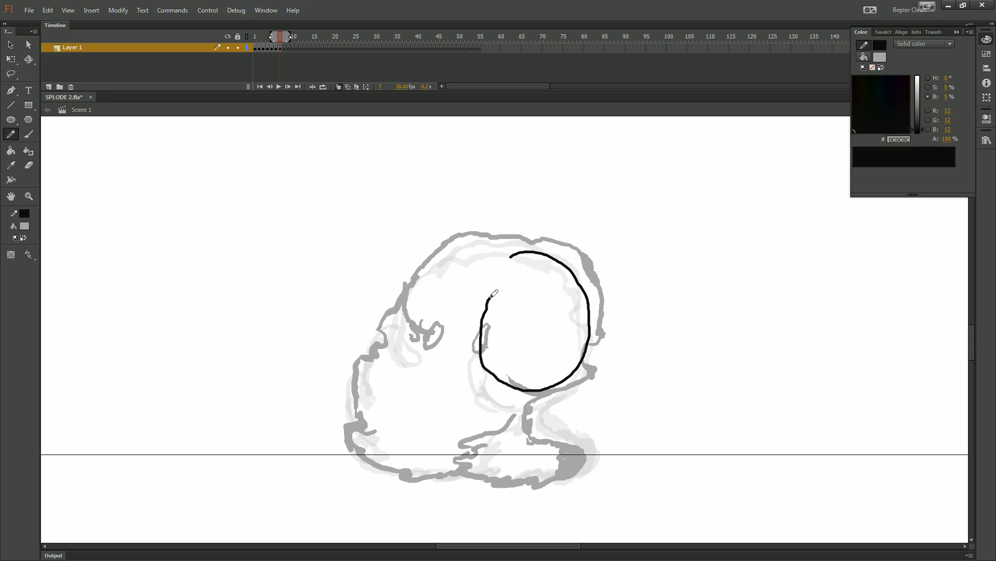
key(ctrl+z)
- Flip back from frame 7 to frame 3 and forward again to check how the dome rolls inward
key(comma)
key(comma)
key(comma)
key(comma)
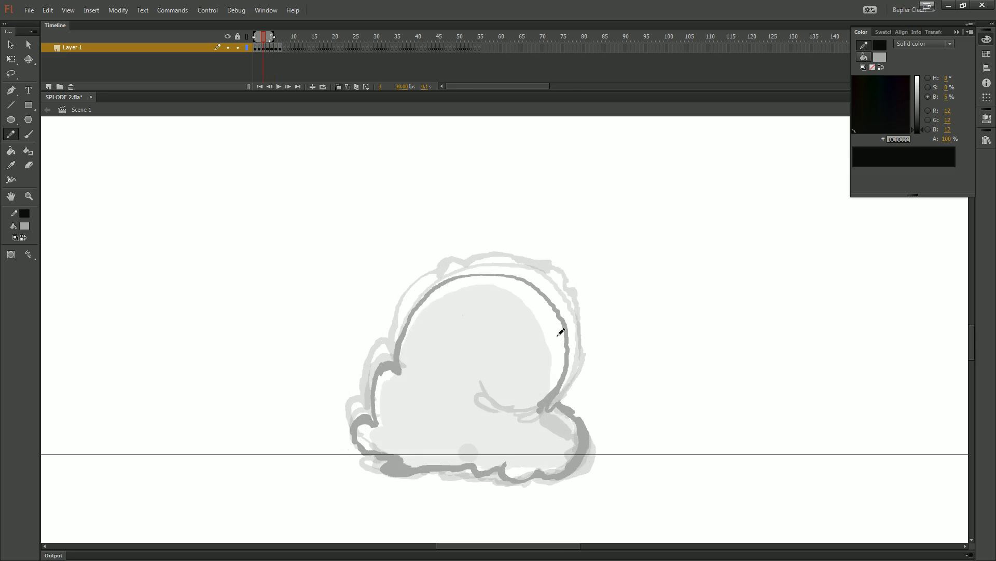
key(period)
key(period)
key(period)
key(period)
key(comma)
key(period)
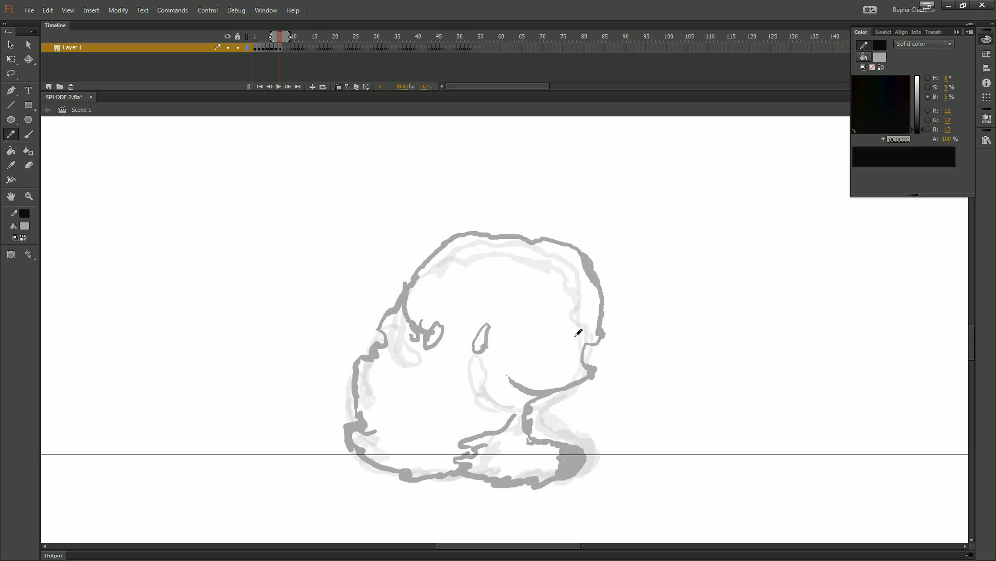
- Sketch an arrow at the dome's right-hand notch and a curve along its underside in frame 7, and undo them
drag(655, 347, 605, 354)
mouse_move(621, 346)
mouse_down()
mouse_move(602, 351)
mouse_move(614, 367)
mouse_up()
mouse_move(476, 313)
mouse_down()
mouse_move(499, 308)
mouse_move(473, 314)
mouse_up()
key(ctrl+z)
mouse_move(592, 369)
mouse_down()
mouse_move(539, 397)
mouse_move(494, 356)
mouse_up()
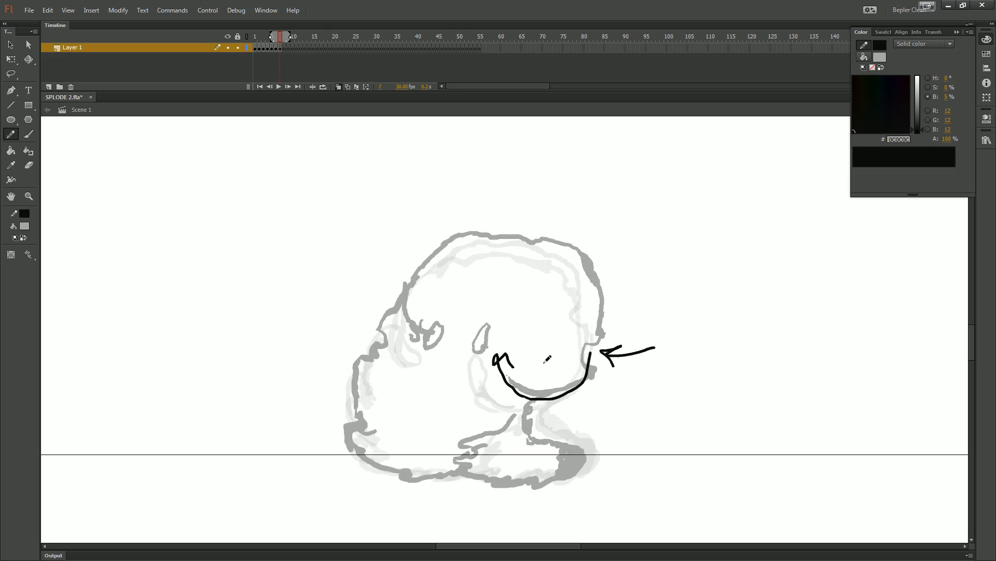
key(ctrl+z)
key(ctrl+z)
key(ctrl+z)
- Replace the thick patch on the dome's upper right outline in frame 7 with a small upward spike and compare it with frame 6
drag(600, 263, 616, 275)
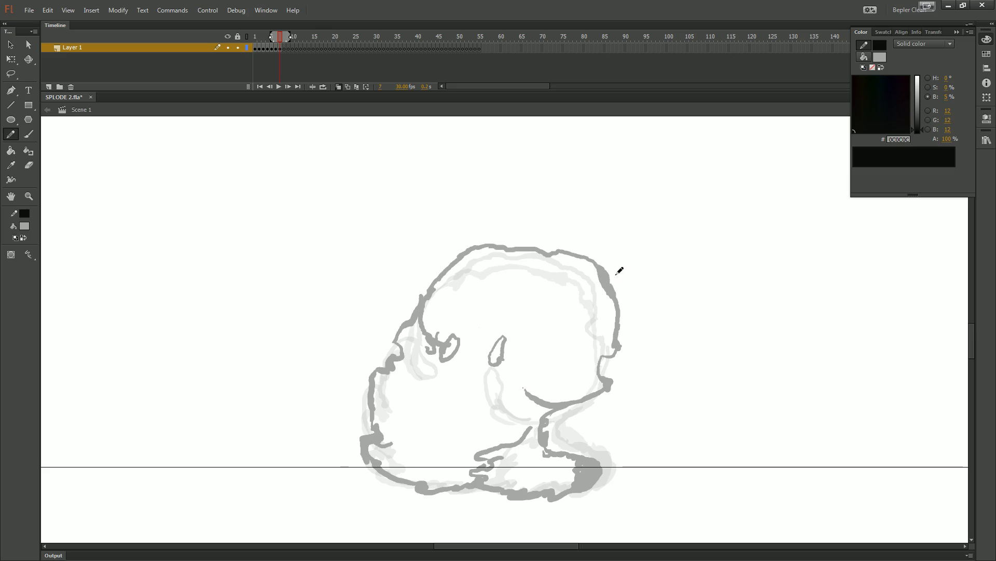
key(e)
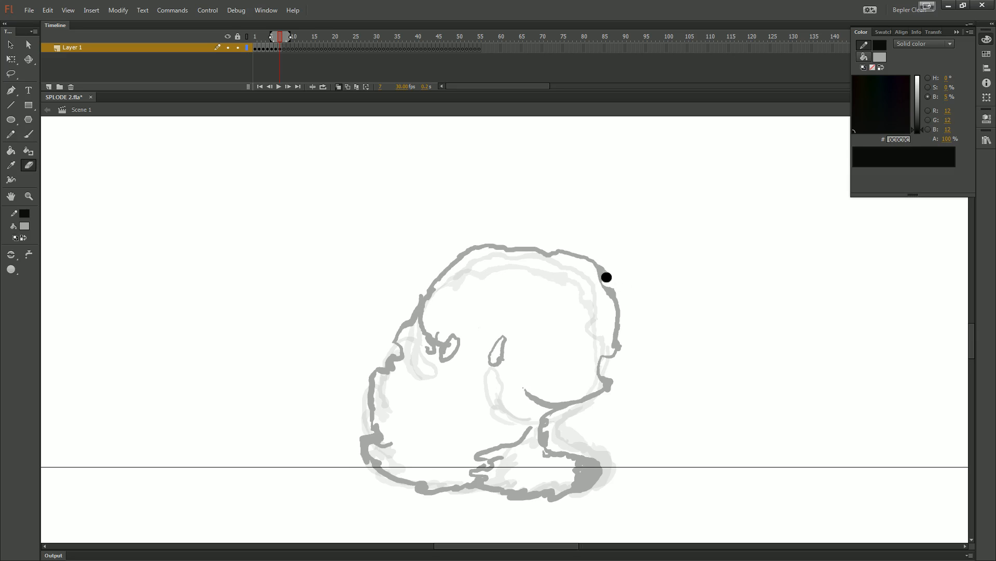
key(b)
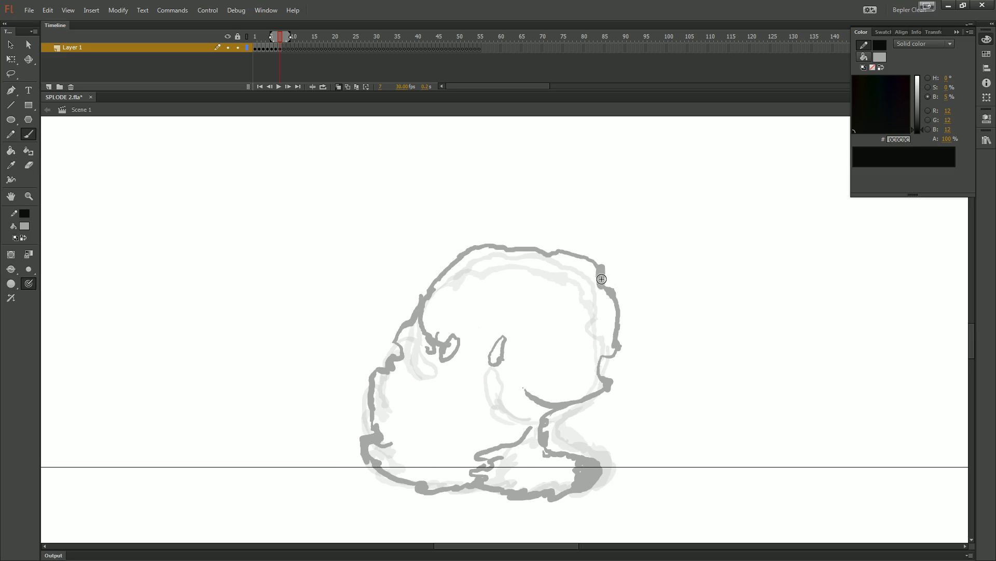
key(ctrl+z)
mouse_move(602, 269)
mouse_down()
mouse_move(601, 290)
mouse_move(600, 255)
mouse_up()
drag(628, 250, 622, 252)
key(ctrl+z)
key(comma)
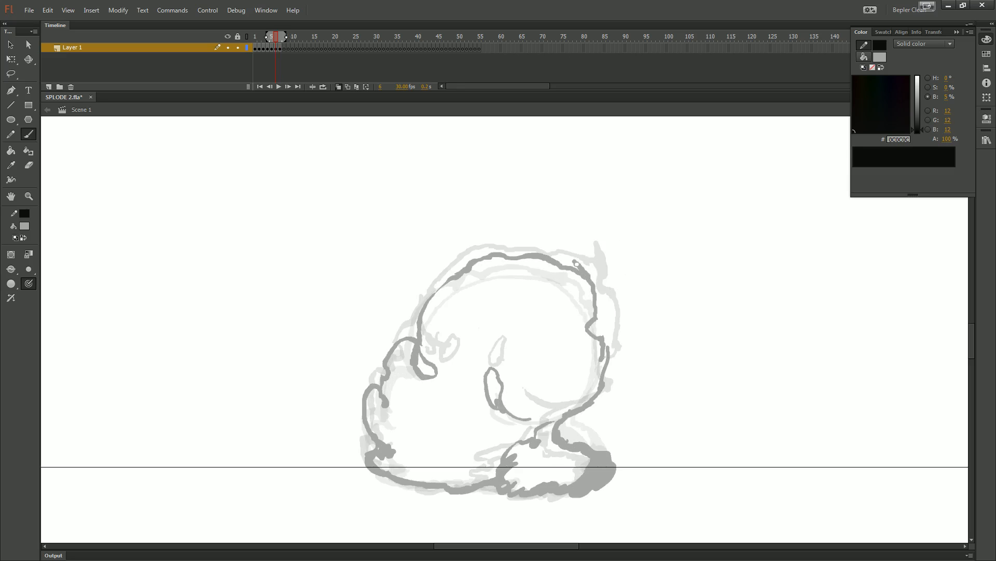
key(period)
key(comma)
key(period)
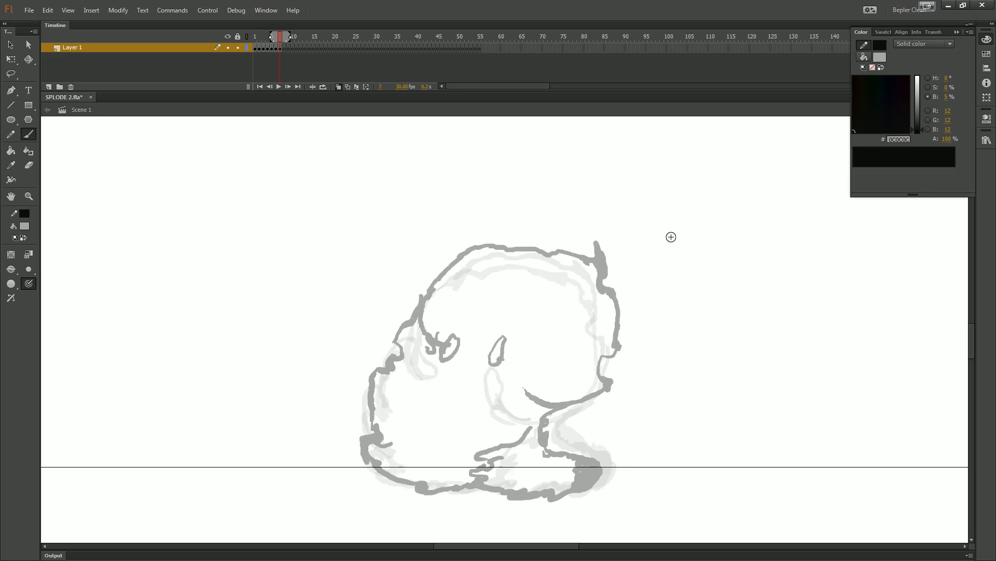
- Sketch a curved arrow and a cross beside the right edge of the frame 7 dome and undo them
key(y)
mouse_move(674, 240)
mouse_down()
mouse_move(605, 265)
mouse_move(622, 270)
mouse_move(644, 319)
mouse_move(637, 339)
mouse_up()
key(ctrl+z)
key(ctrl+z)
drag(631, 331, 644, 335)
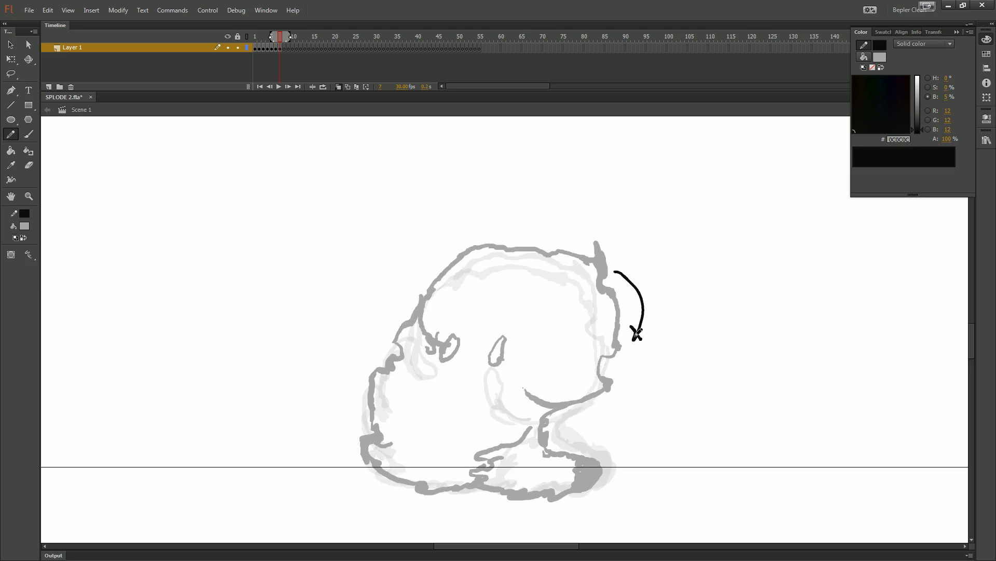
key(ctrl+z)
key(ctrl+z)
- Erase a short piece of the dome's upper left outline in frame 7 and redraw it with a small bump
key(e)
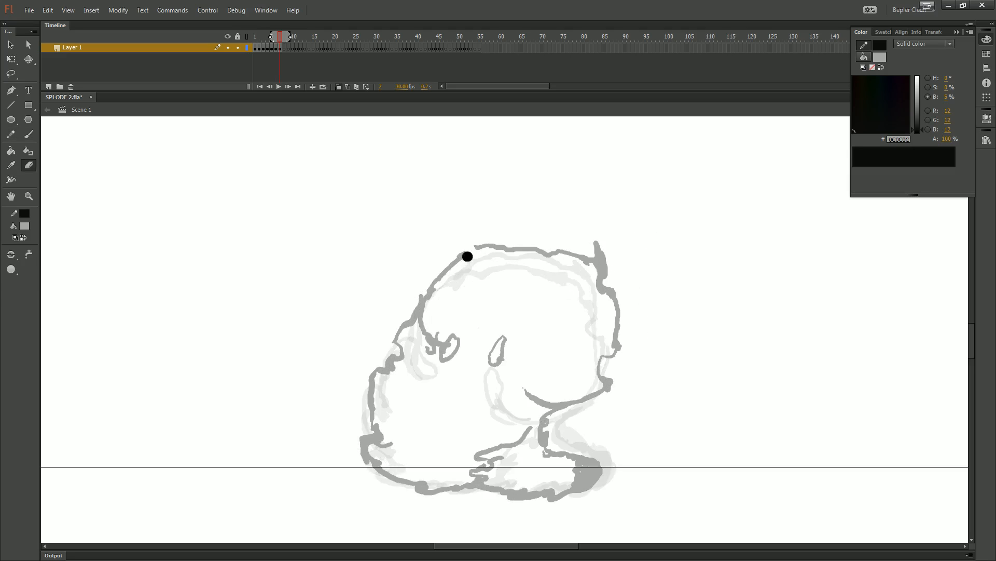
key(b)
drag(546, 306, 511, 278)
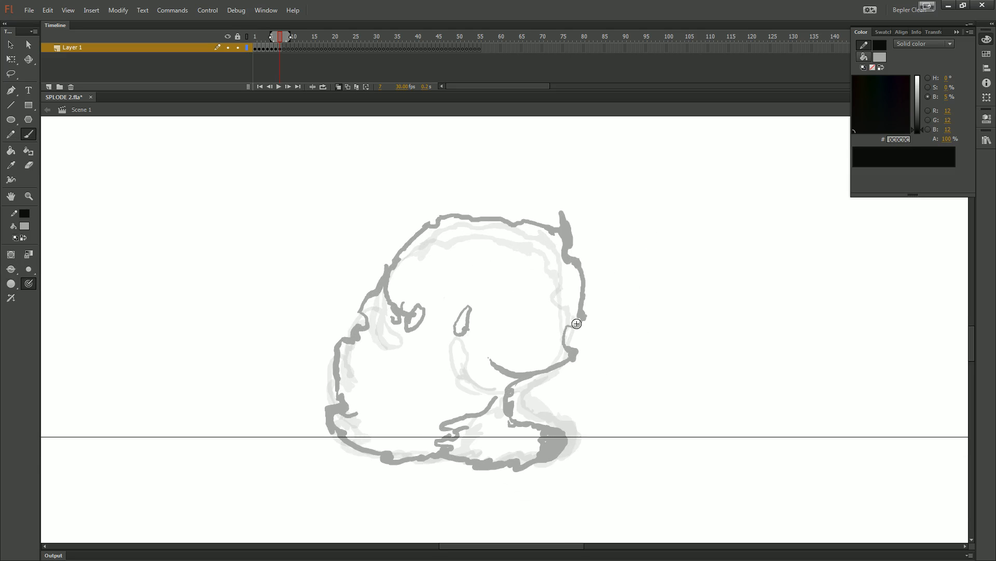
- Doodle two dots, an arm, a foot and a collar on the frame 7 drawing and remove them all
drag(565, 369, 609, 371)
click(566, 345)
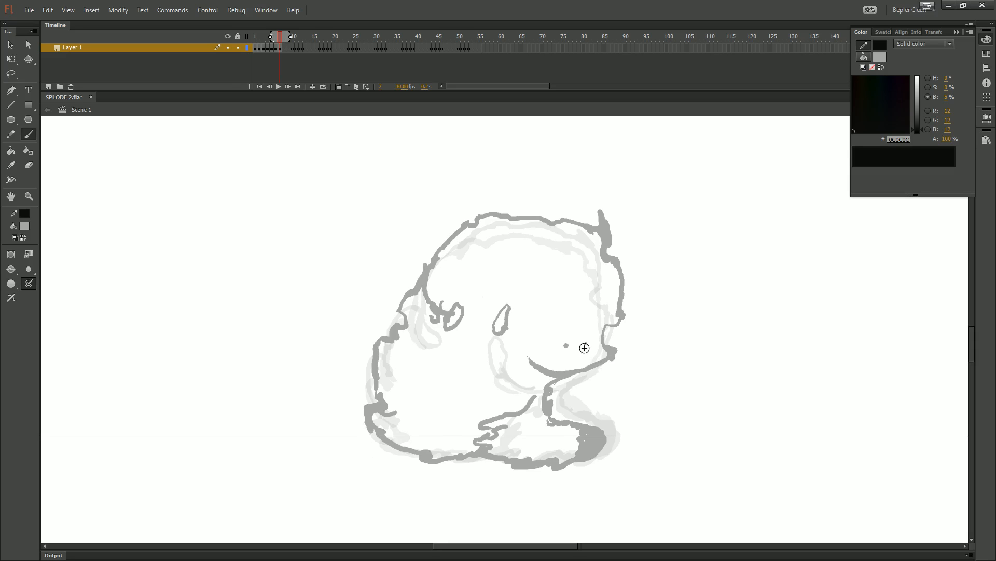
mouse_move(434, 356)
mouse_down()
mouse_move(408, 384)
mouse_move(419, 397)
mouse_move(455, 390)
mouse_up()
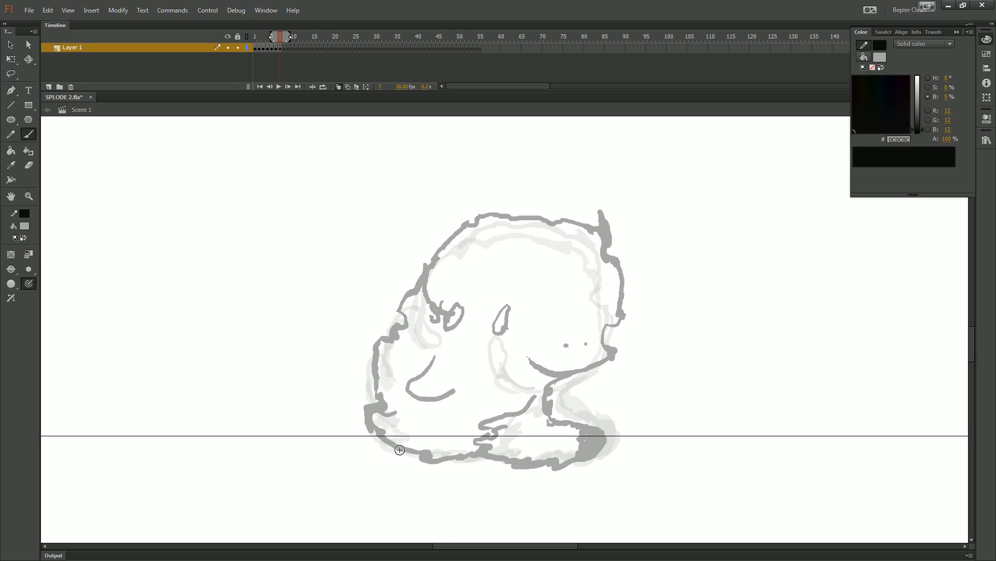
mouse_move(591, 436)
mouse_down()
mouse_move(602, 413)
mouse_move(629, 412)
mouse_move(609, 480)
mouse_move(568, 470)
mouse_up()
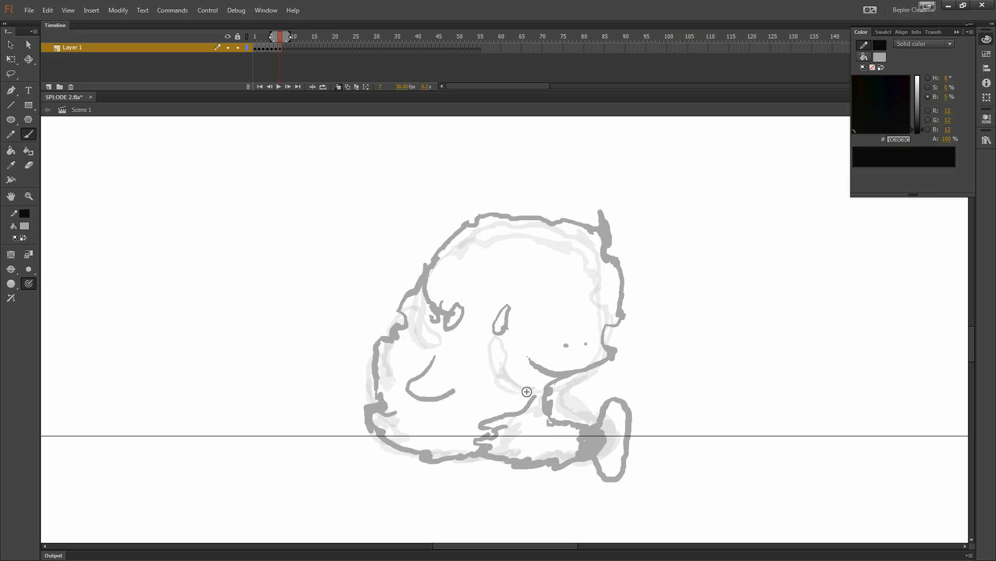
mouse_move(554, 379)
mouse_down()
mouse_move(573, 399)
mouse_move(561, 407)
mouse_up()
drag(655, 413, 620, 401)
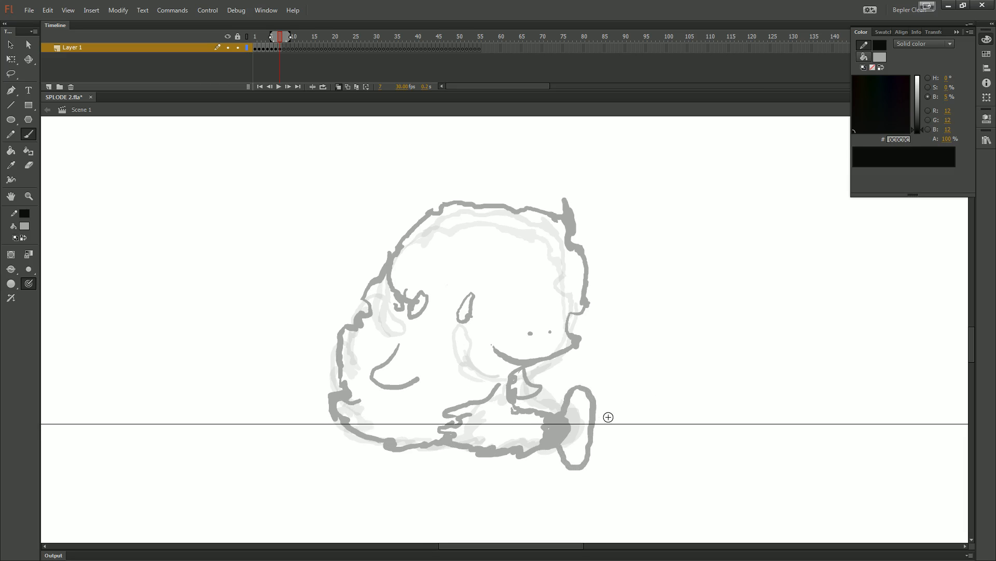
key(ctrl+z)
key(ctrl+z)
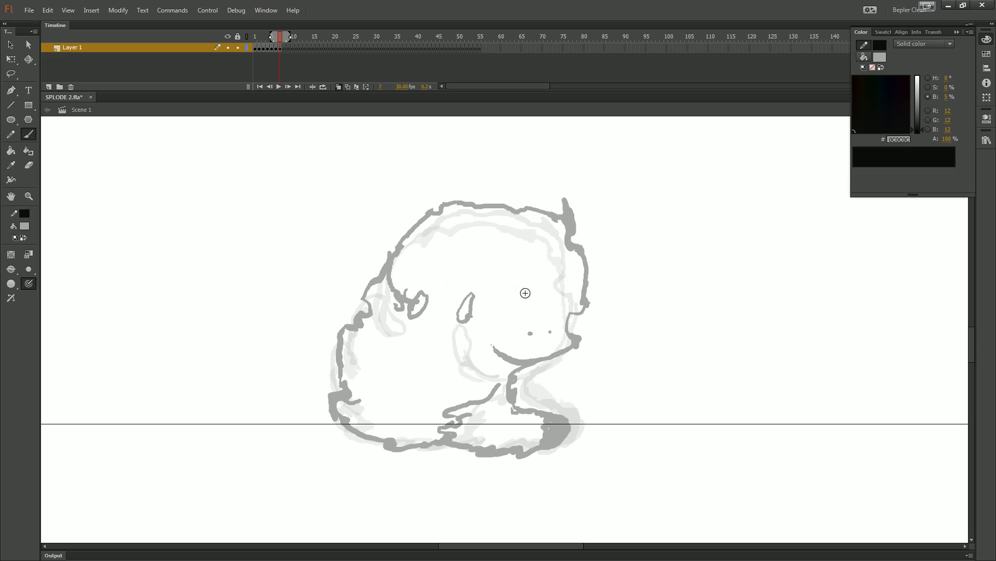
key(e)
key(comma)
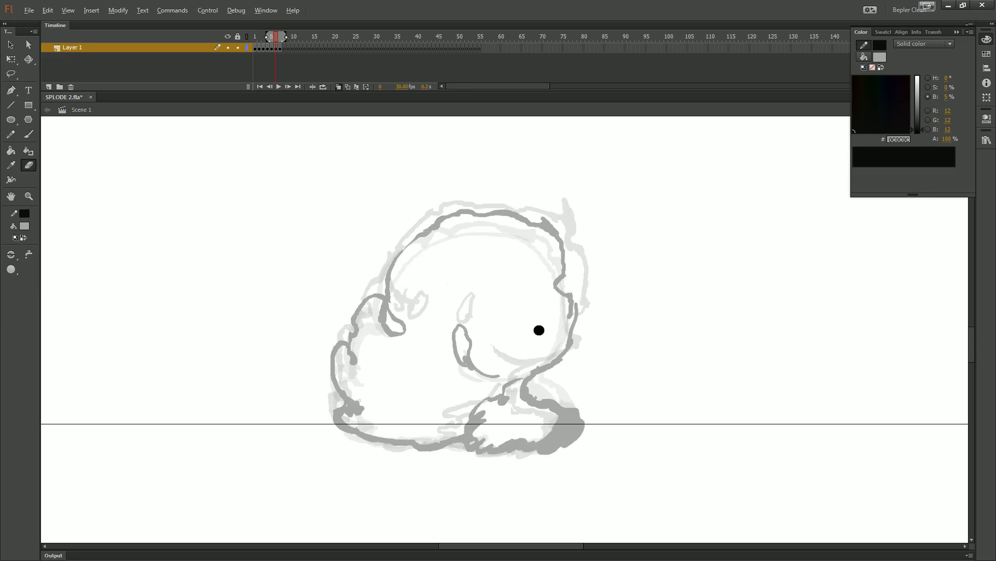
key(period)
- Sketch temporary pencil guide strokes around the left side and inner curls of frame 7 and undo them
key(y)
drag(378, 335, 481, 355)
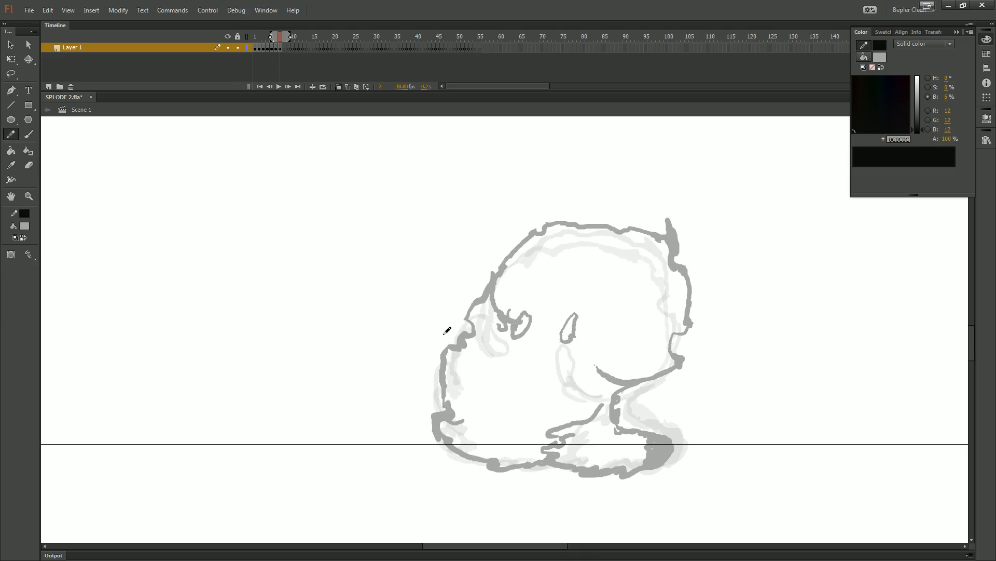
mouse_move(431, 310)
mouse_down()
mouse_move(456, 326)
mouse_move(447, 330)
mouse_move(447, 300)
mouse_move(450, 313)
mouse_up()
key(ctrl+z)
key(ctrl+z)
drag(540, 377, 454, 398)
drag(513, 310, 511, 321)
key(ctrl+z)
key(ctrl+z)
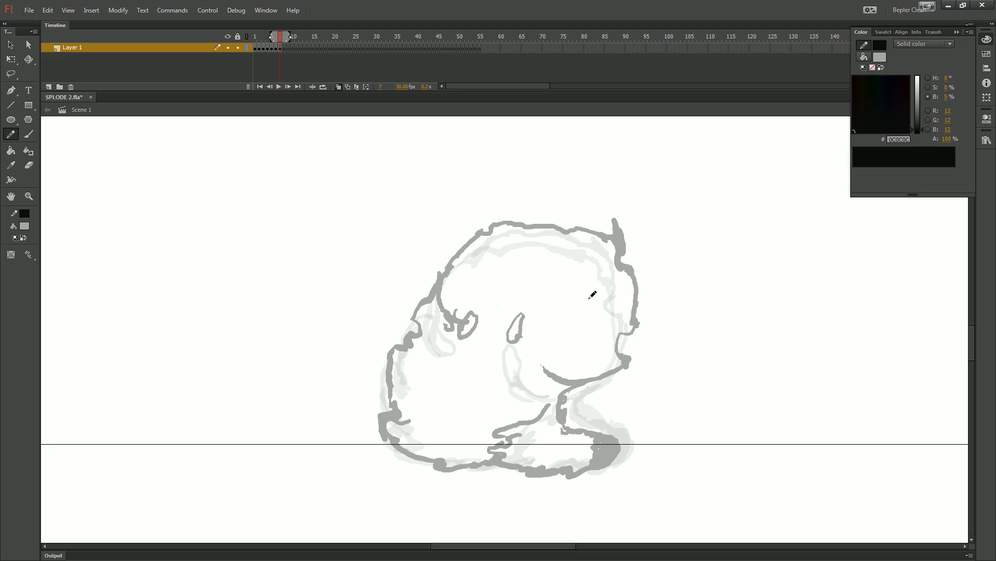
drag(593, 289, 587, 297)
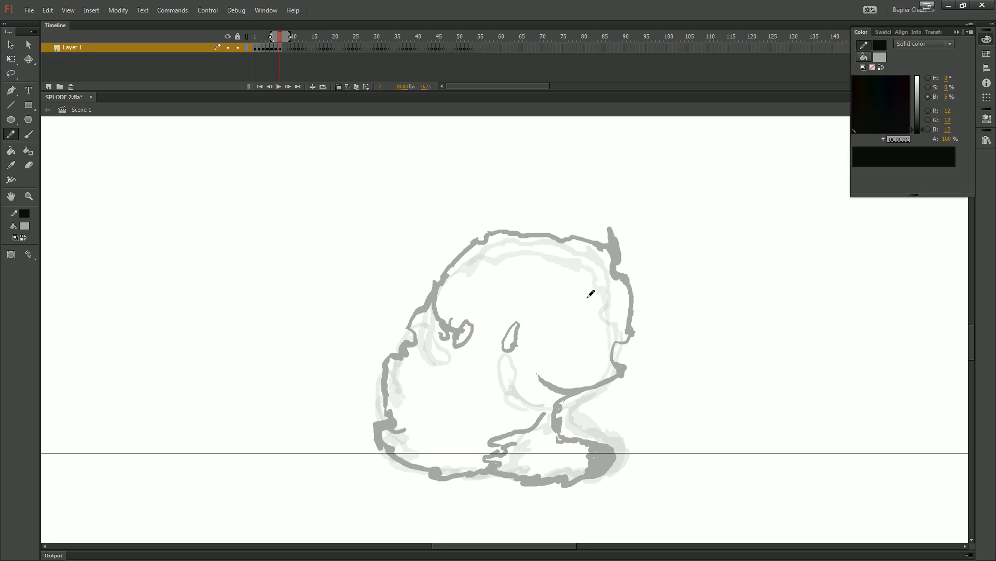
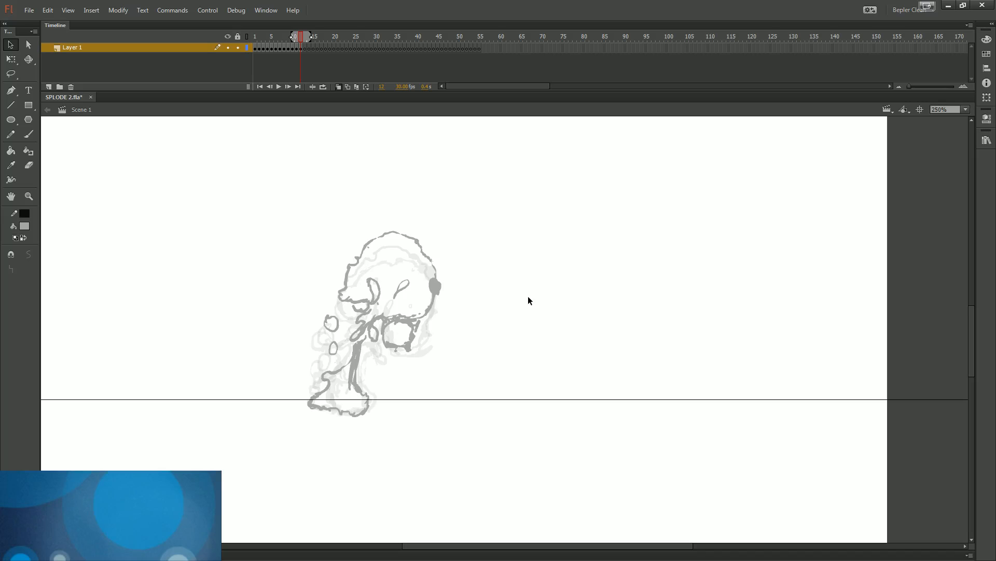
- Flip back from frame 12 to frame 5 and examine the earlier shapes in close-up
drag(560, 324, 646, 329)
key(comma)
key(comma)
key(comma)
key(comma)
key(comma)
key(comma)
key(comma)
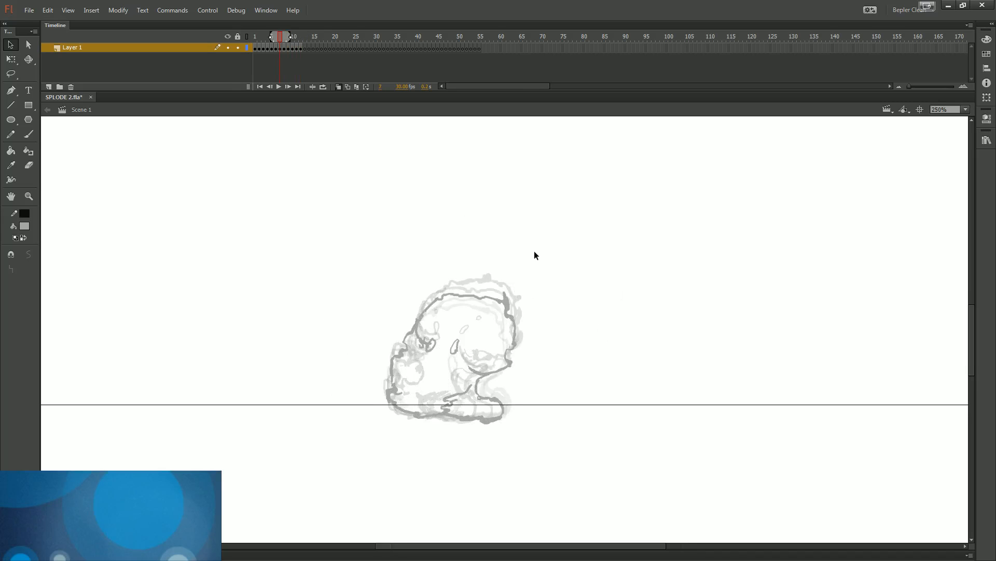
key(ctrl+equal)
key(b)
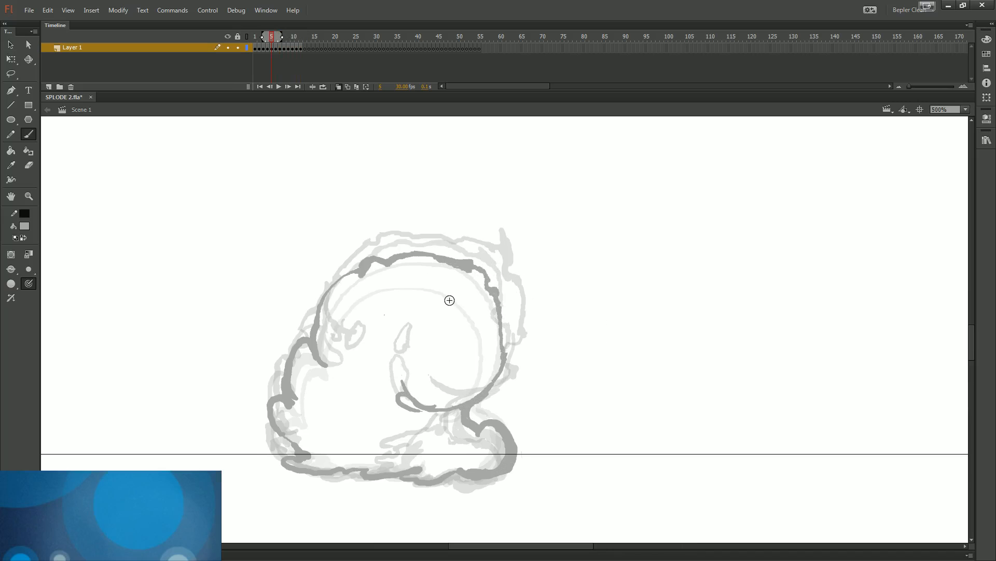
- Flip through the frames from 5 onward to study how the inner curls shrink and the base narrows
key(y)
drag(349, 415, 445, 357)
key(period)
key(period)
key(period)
key(period)
key(period)
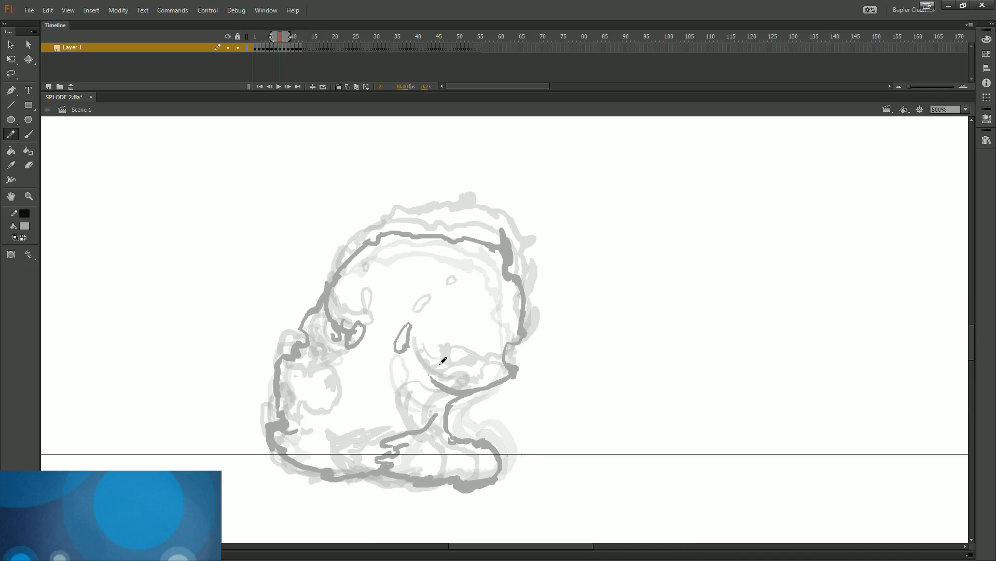
key(comma)
key(comma)
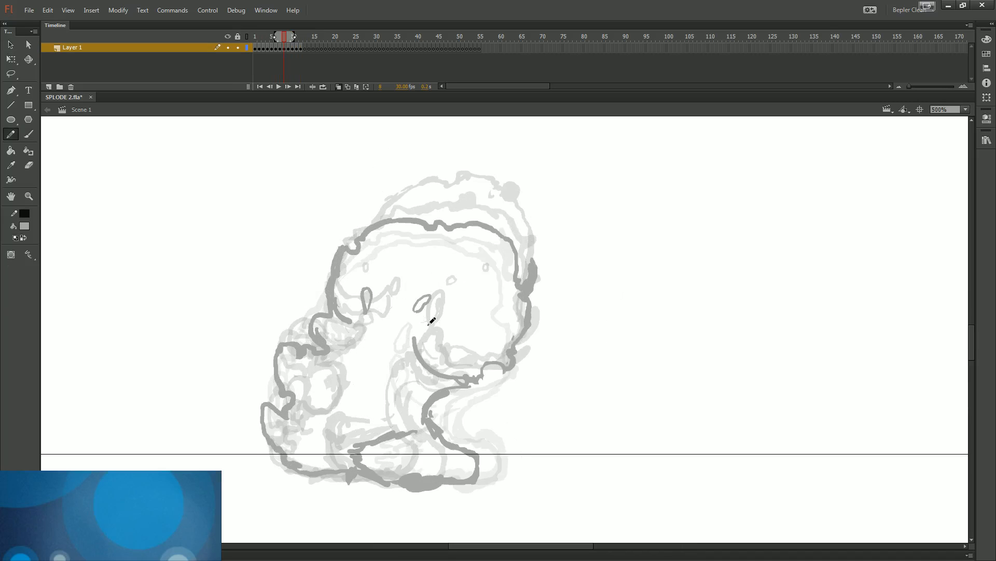
- Sketch an arrow rising from the base into the dome on frame 9 and undo it
key(period)
mouse_move(356, 424)
mouse_down()
mouse_move(422, 278)
mouse_move(429, 294)
mouse_up()
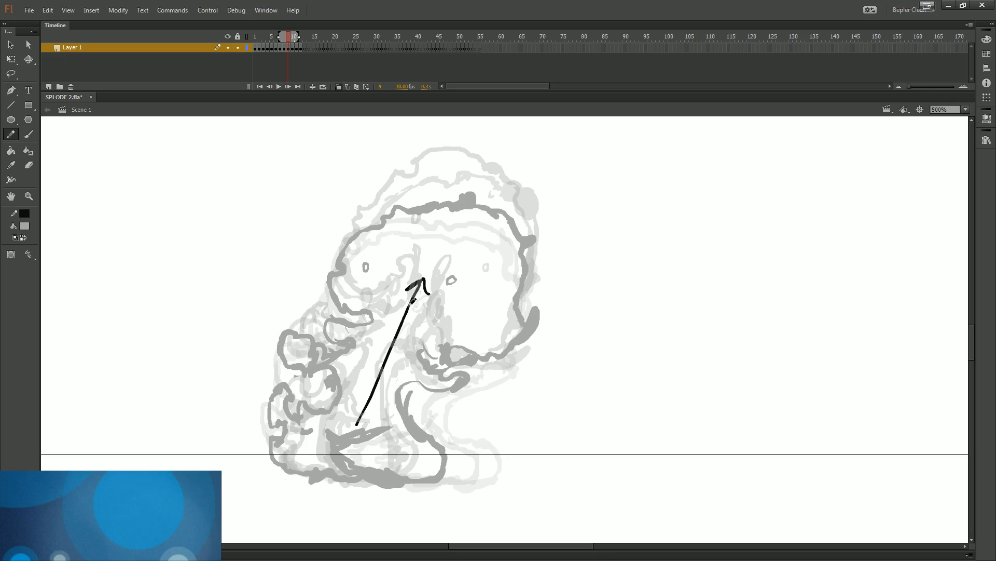
key(ctrl+z)
- Advance through frames 10 to 12 and inspect the stem and the underside of the dome in close-up
key(period)
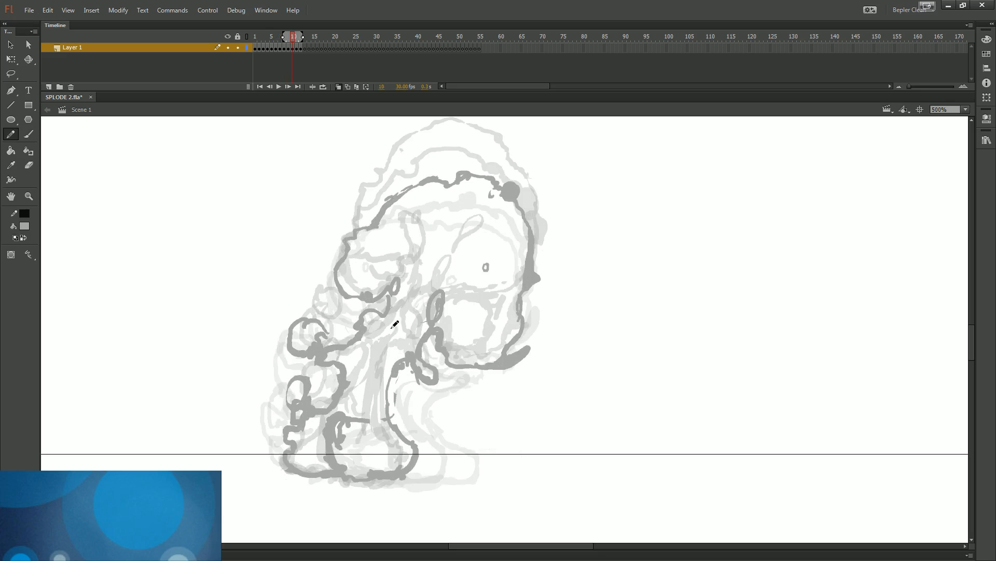
key(period)
drag(506, 244, 462, 310)
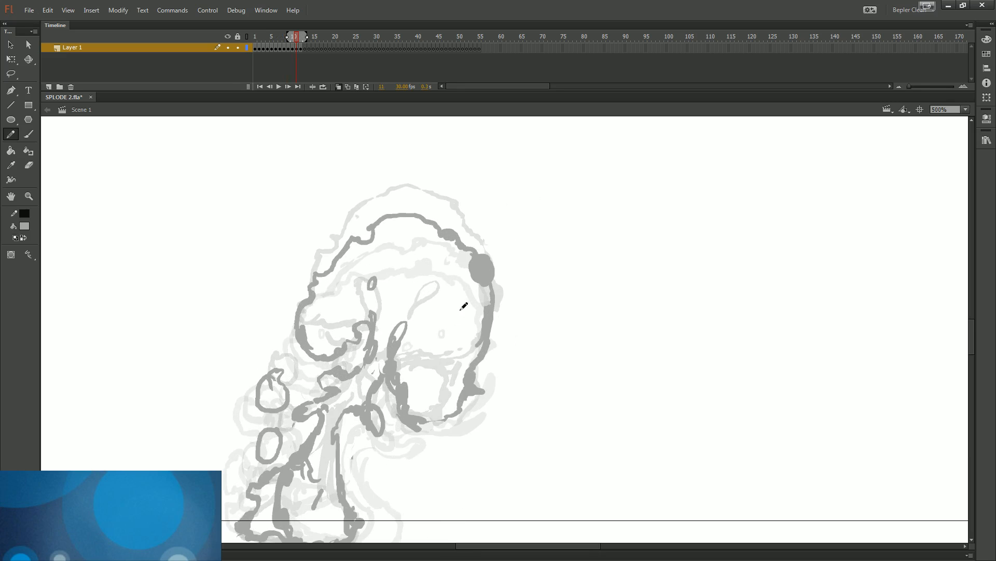
key(period)
drag(401, 372, 476, 309)
key(ctrl+space)
mouse_move(406, 289)
mouse_down()
mouse_move(449, 357)
mouse_move(519, 352)
mouse_up()
- Sketch temporary pencil guide strokes over the enlarged frame 12 drawing and undo them
key(e)
key(y)
mouse_move(519, 275)
mouse_down()
mouse_move(543, 281)
mouse_move(549, 306)
mouse_up()
key(ctrl+z)
key(ctrl+z)
key(ctrl+minus)
key(ctrl+minus)
key(ctrl+minus)
- Flip between frames 11 and 12 to compare the narrowing stem and the dome
key(comma)
key(period)
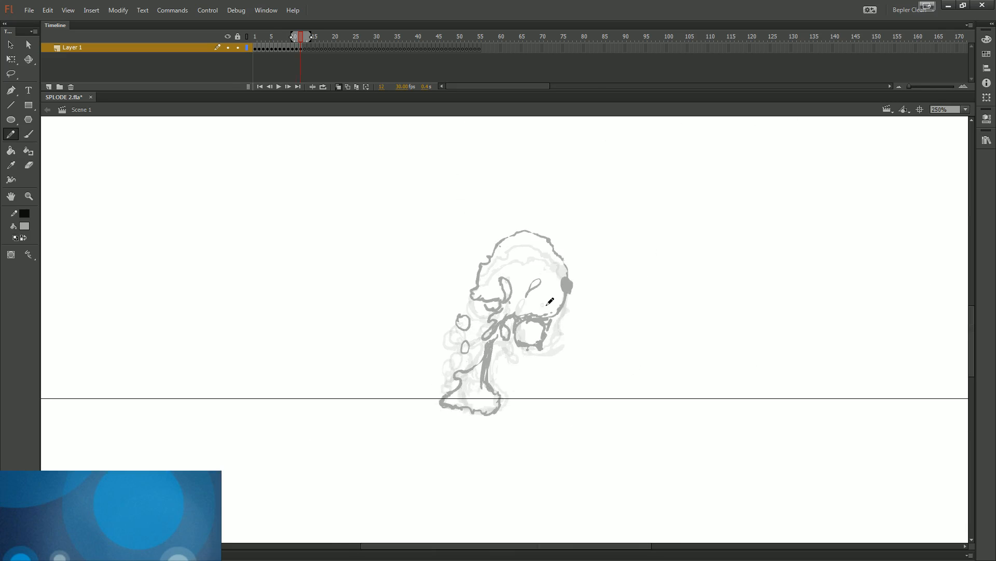
key(comma)
key(period)
- Sketch temporary guide strokes around the stem and outward from the base on frame 12, and undo them
mouse_move(547, 378)
mouse_down()
mouse_move(556, 374)
mouse_move(511, 391)
mouse_up()
key(ctrl+z)
mouse_move(553, 365)
mouse_down()
mouse_move(498, 372)
mouse_move(509, 389)
mouse_up()
key(ctrl+z)
key(ctrl+z)
drag(498, 385, 642, 399)
drag(442, 372, 364, 393)
key(ctrl+z)
key(ctrl+z)
- Flip back from frame 12 through the earlier frames to review how the base pulls in
drag(545, 390, 451, 387)
key(comma)
key(comma)
key(comma)
key(comma)
key(comma)
key(comma)
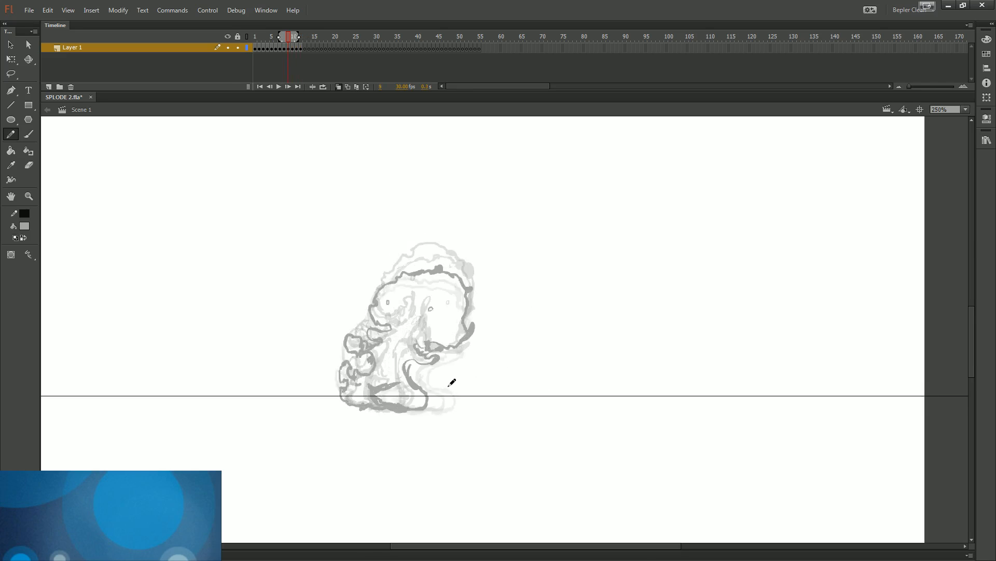
- Brush temporary strokes outward along the ground from the right of the base on frame 4, and undo them
key(comma)
key(b)
key(comma)
key(comma)
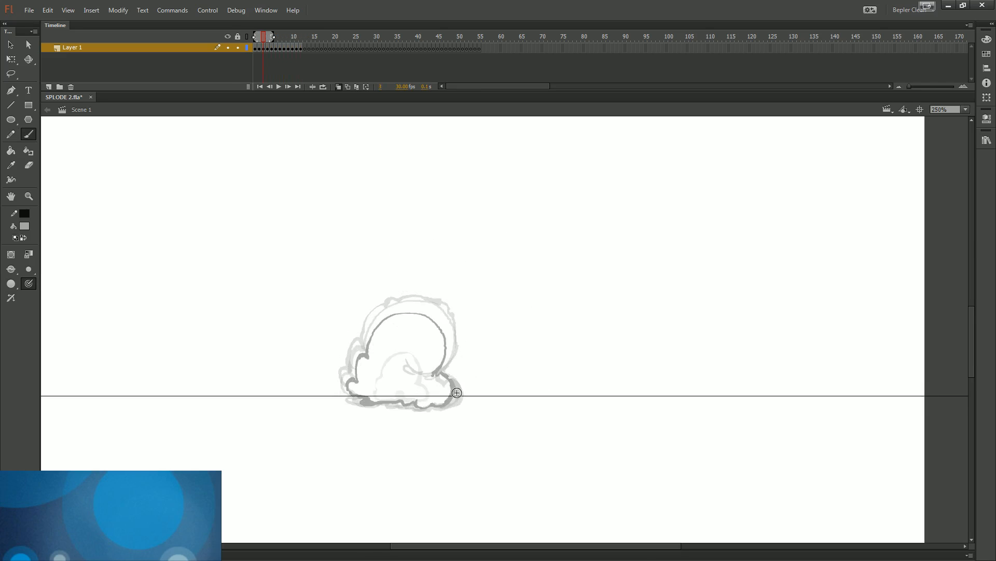
key(period)
drag(467, 394, 487, 390)
drag(507, 393, 534, 396)
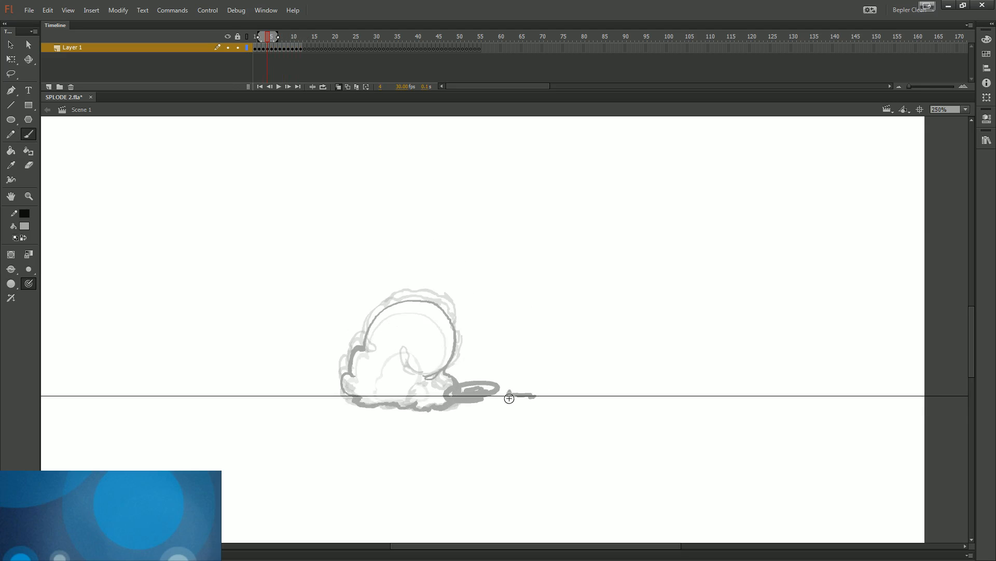
key(ctrl+z)
key(ctrl+z)
key(ctrl+z)
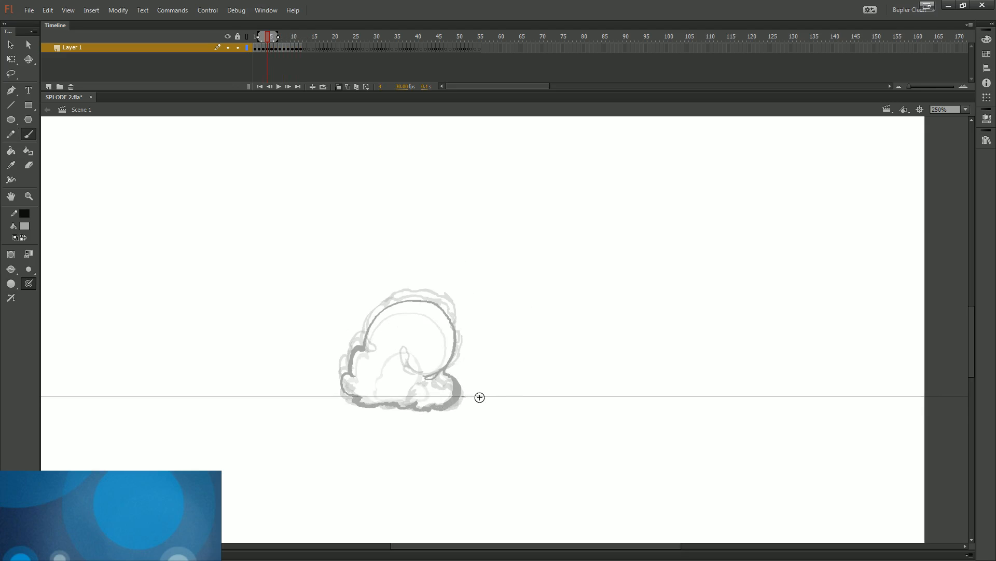
- Flip forward from frame 4 to frame 11 to review how the base narrows into the stem
key(period)
key(period)
key(period)
key(period)
key(period)
key(period)
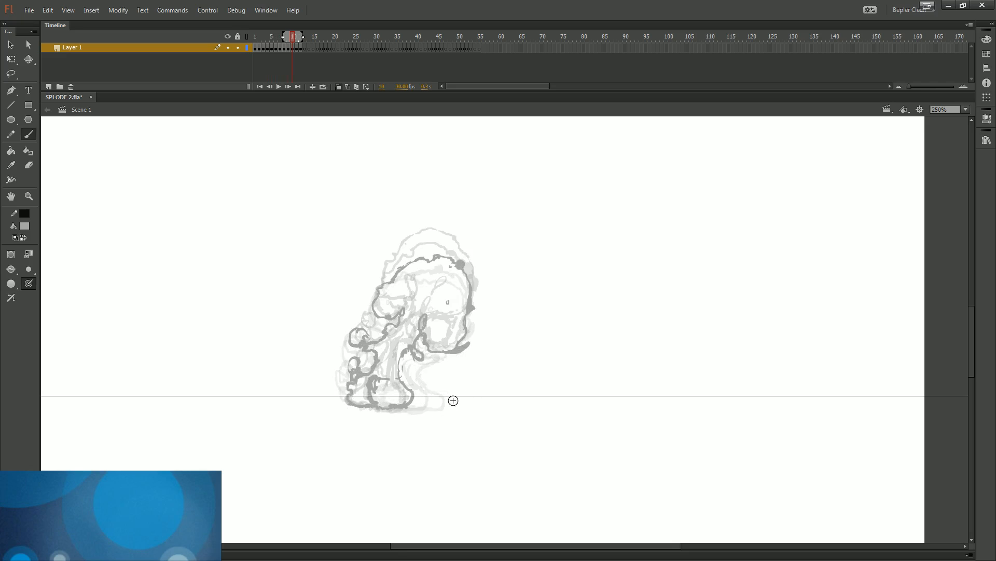
key(period)
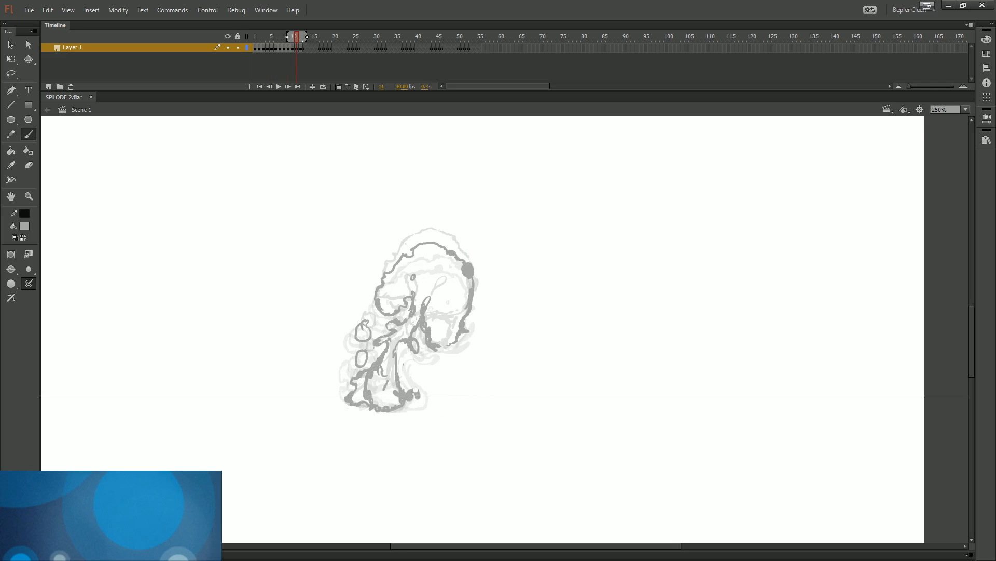
- Brush temporary ground strokes outward on both sides of the base on frame 11, and undo them
drag(416, 391, 474, 401)
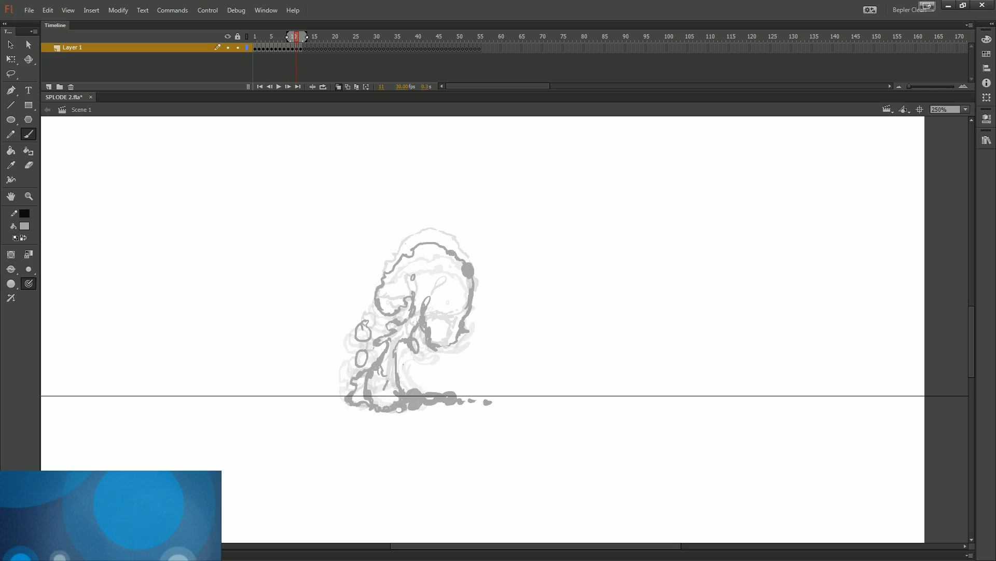
drag(337, 403, 259, 400)
key(ctrl+minus)
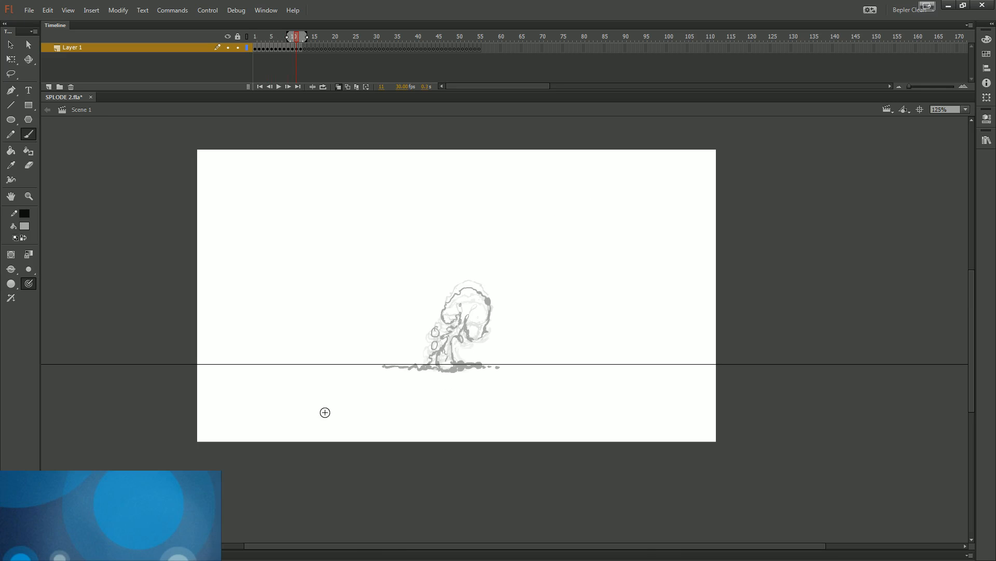
key(ctrl+equal)
drag(419, 412, 396, 367)
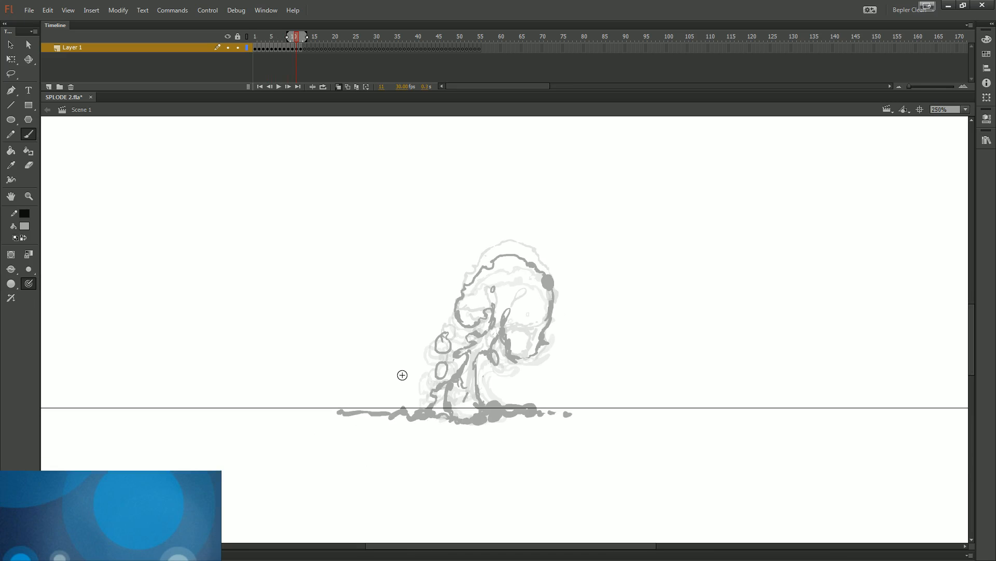
key(ctrl+z)
key(ctrl+z)
key(ctrl+z)
key(ctrl+z)
key(ctrl+z)
key(ctrl+z)
key(ctrl+z)
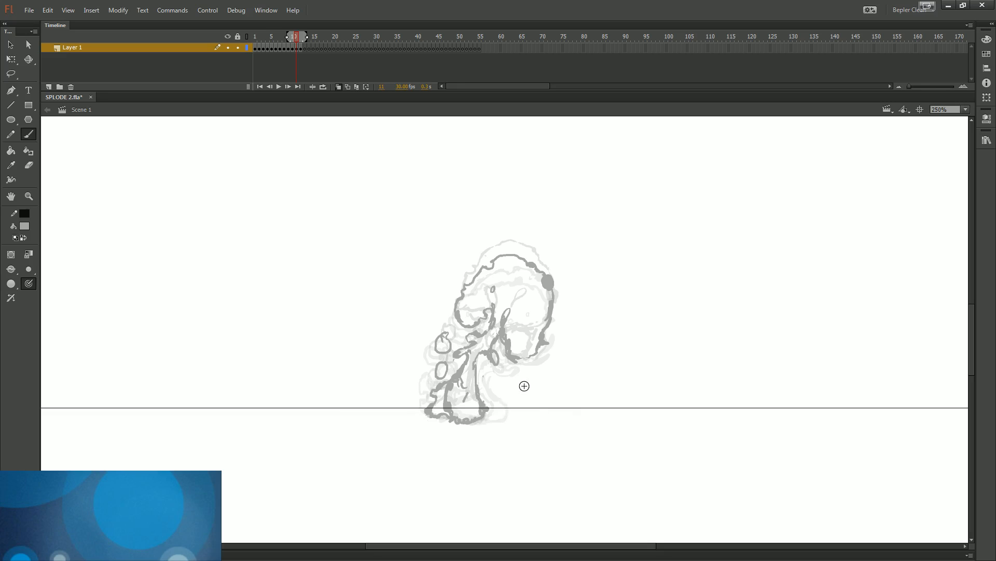
- Flip through the frames following frame 11 and return to frame 12 to review the motion
key(period)
key(period)
key(period)
key(period)
key(period)
key(period)
key(period)
key(period)
key(period)
key(comma)
- Sketch temporary pencil guide strokes around the stem and base on frame 12, and undo them
key(v)
key(y)
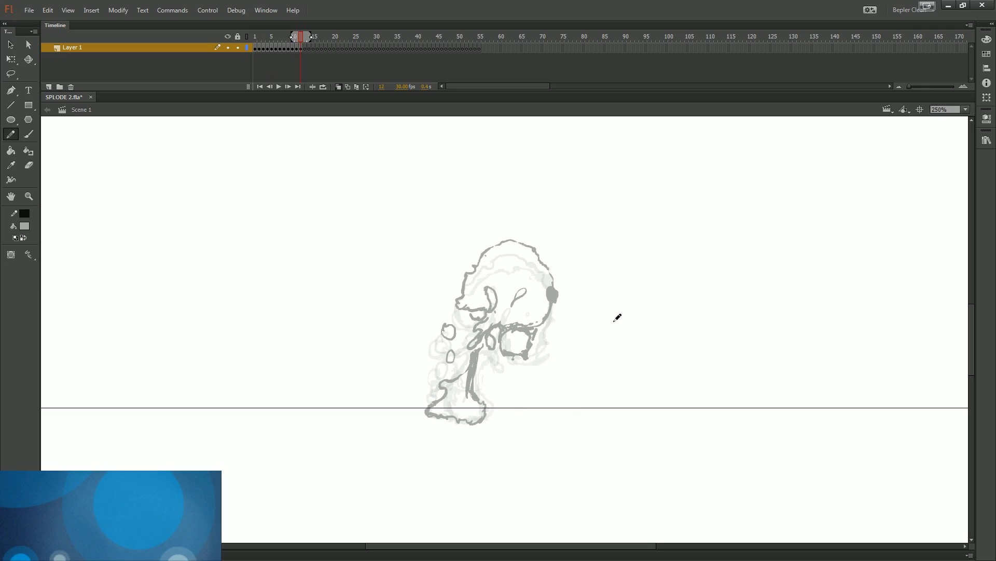
drag(608, 329, 526, 379)
key(ctrl+z)
key(ctrl+minus)
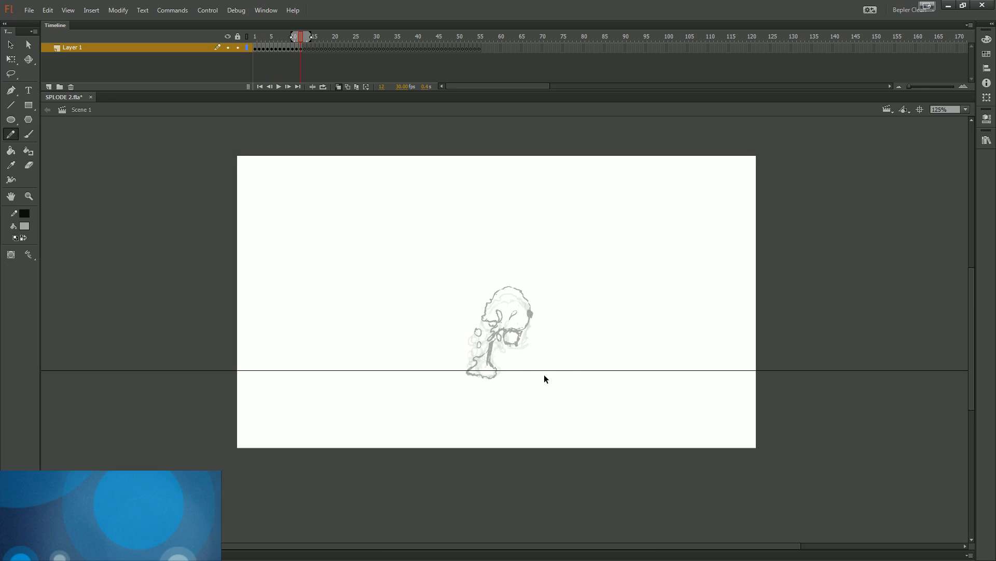
key(ctrl+equal)
mouse_move(456, 362)
mouse_down()
mouse_move(475, 399)
mouse_move(542, 401)
mouse_up()
key(ctrl+z)
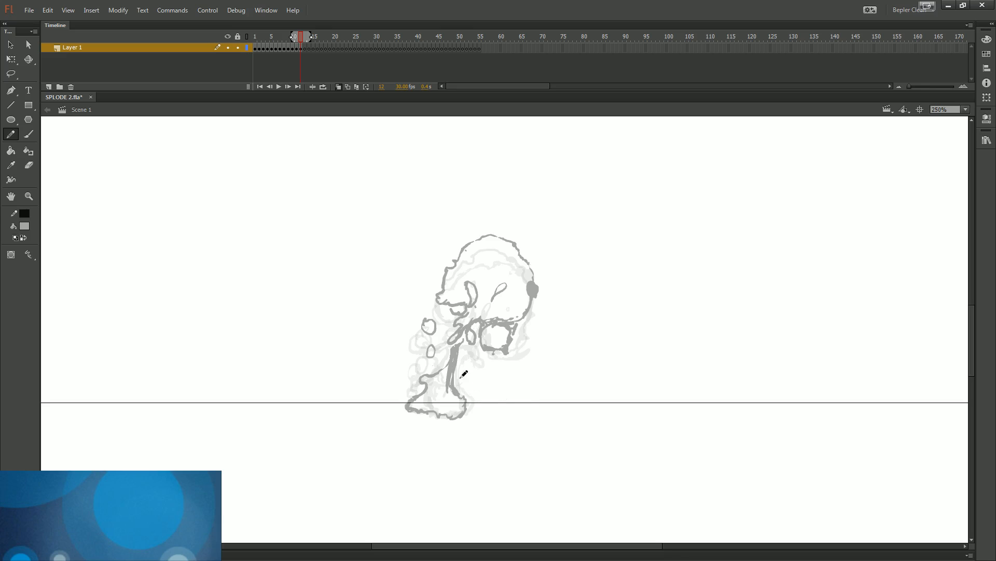
drag(461, 373, 500, 396)
key(ctrl+z)
- Sketch temporary pencil guide strokes in the empty area to the right of the dome on frame 12, and undo them
drag(617, 352, 540, 318)
key(ctrl+z)
key(ctrl+z)
key(v)
key(y)
mouse_move(678, 244)
mouse_down()
mouse_move(685, 262)
mouse_move(675, 242)
mouse_move(662, 267)
mouse_up()
key(ctrl+z)
- Flip between frames 11 and 12 to compare the dome shapes
key(comma)
key(period)
key(comma)
key(period)
- Mark the heights of the dome's upper and lower edges with temporary pencil dashes on frames 10 to 12, and remove them
key(comma)
key(comma)
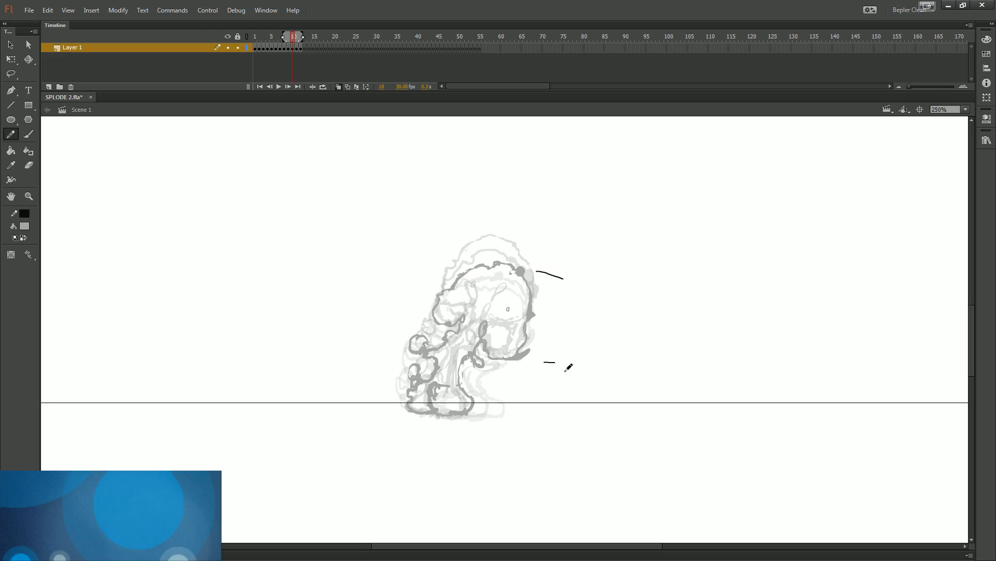
key(period)
key(period)
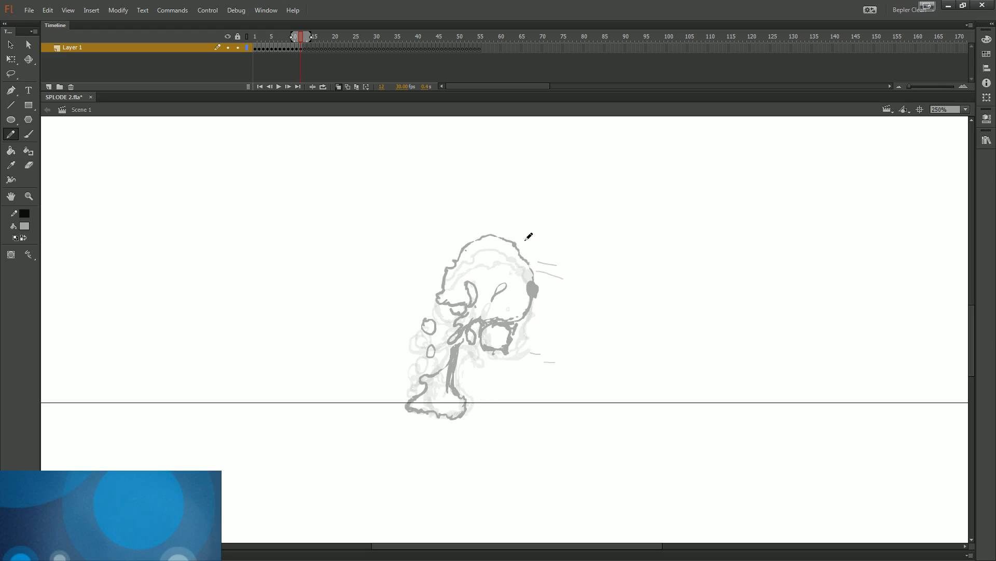
drag(523, 237, 558, 244)
drag(524, 319, 556, 322)
key(ctrl+equal)
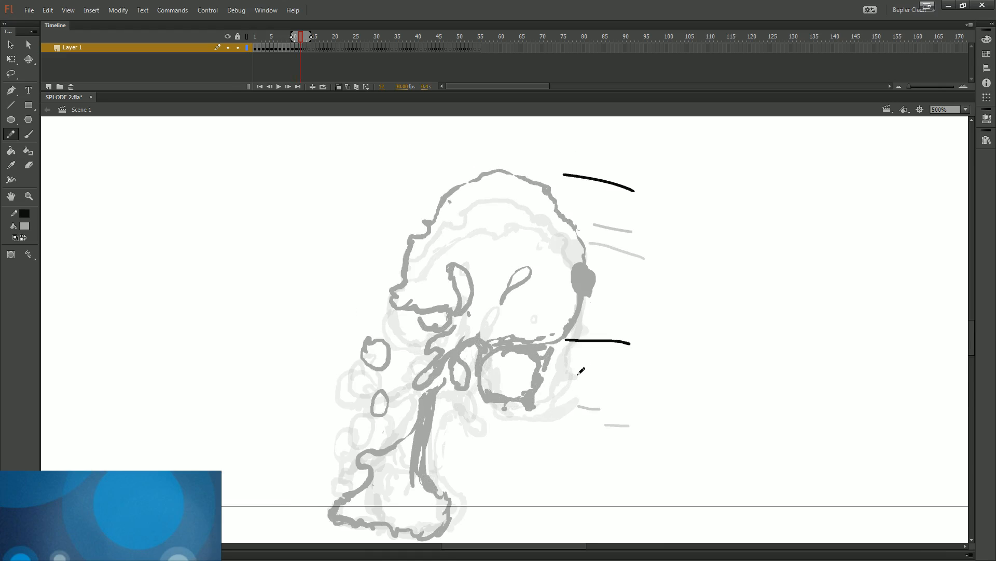
key(comma)
key(comma)
- Sketch a large curved arrow over the dome and a smaller arrow curling down its left edge on enlarged frame 10
drag(482, 418, 564, 343)
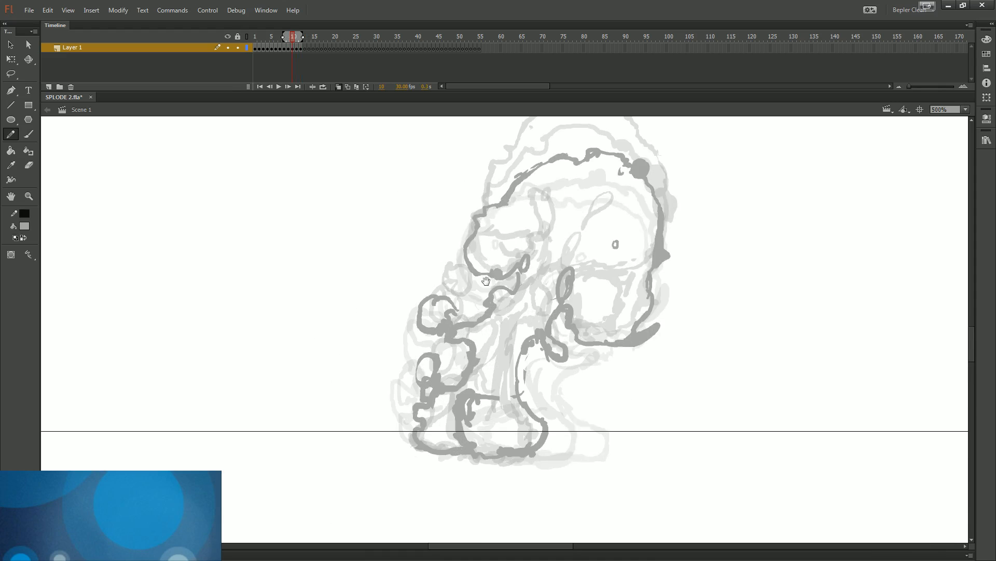
drag(486, 281, 493, 325)
mouse_move(533, 394)
mouse_down()
mouse_move(416, 308)
mouse_move(470, 239)
mouse_move(571, 238)
mouse_move(589, 284)
mouse_up()
key(ctrl+z)
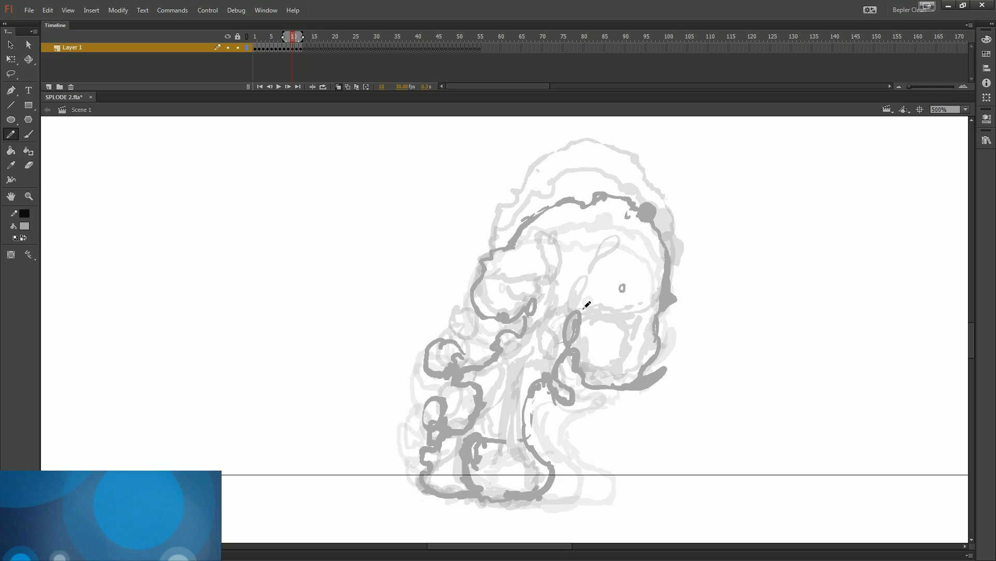
drag(445, 309, 481, 363)
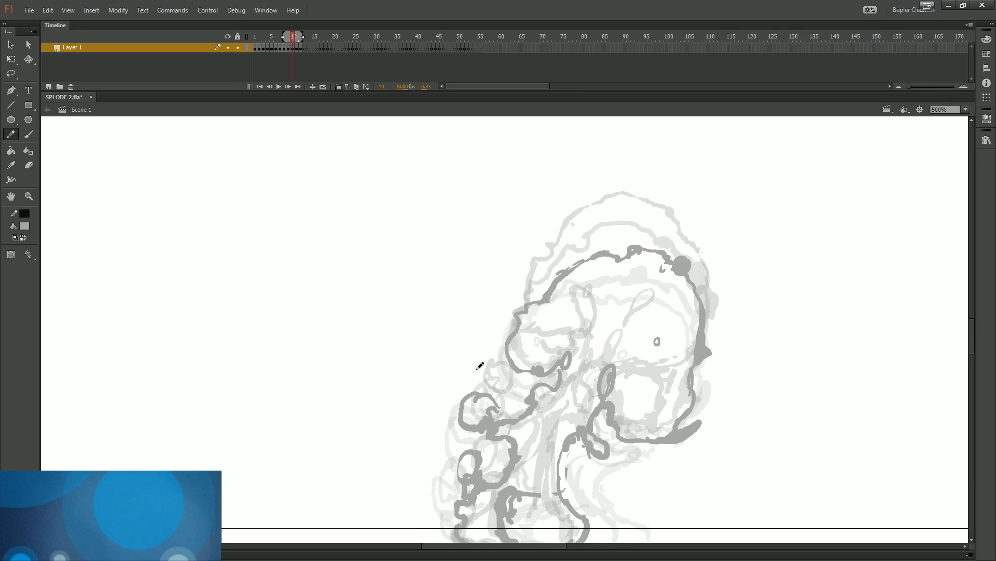
mouse_move(519, 399)
mouse_down()
mouse_move(542, 216)
mouse_move(638, 310)
mouse_move(586, 356)
mouse_up()
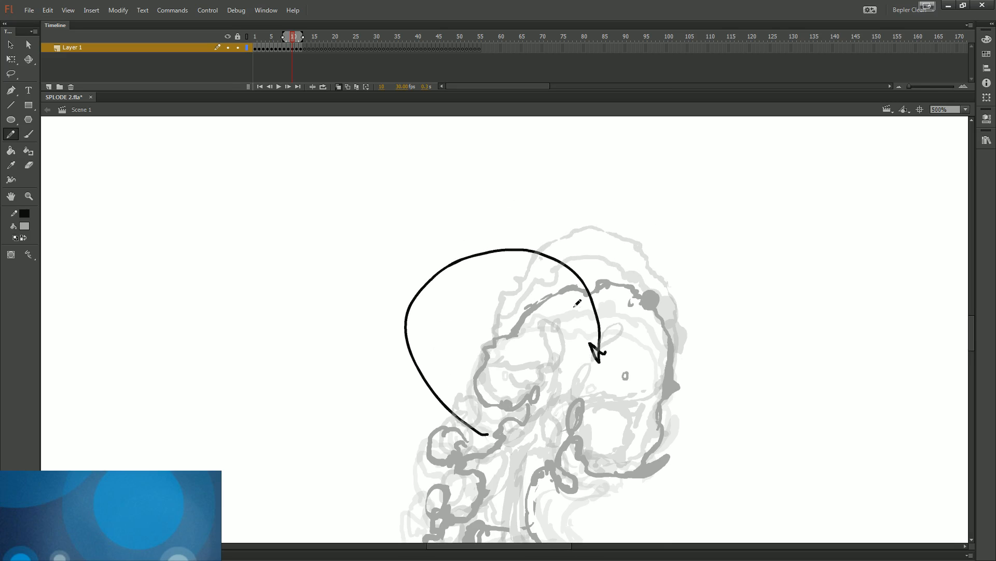
mouse_move(566, 289)
mouse_down()
mouse_move(528, 288)
mouse_move(477, 327)
mouse_move(493, 353)
mouse_move(444, 345)
mouse_up()
mouse_move(472, 394)
mouse_down()
mouse_move(483, 326)
mouse_move(473, 385)
mouse_move(499, 353)
mouse_move(466, 415)
mouse_up()
key(ctrl+z)
key(ctrl+z)
- Flip back and forth between neighbouring frames around frame 11 to compare the dome's left lobe against the arrows
key(comma)
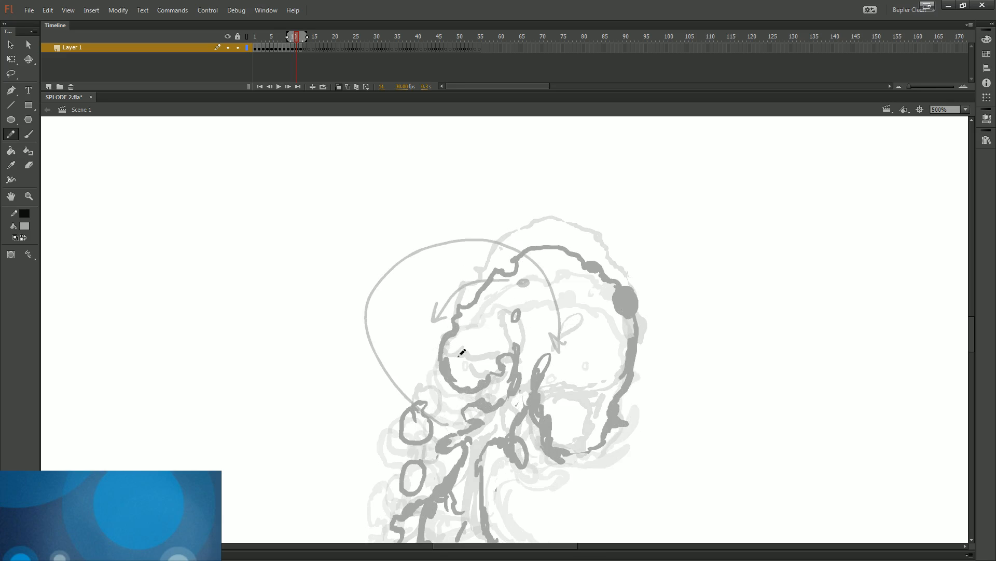
key(period)
key(comma)
key(period)
key(period)
key(comma)
key(period)
key(comma)
key(period)
- Circle the dome's upper-left bump on frame 11, try a stroke there on frame 12, and undo these marks and the frame 10 arrows
mouse_move(466, 331)
mouse_down()
mouse_move(445, 326)
mouse_move(463, 315)
mouse_up()
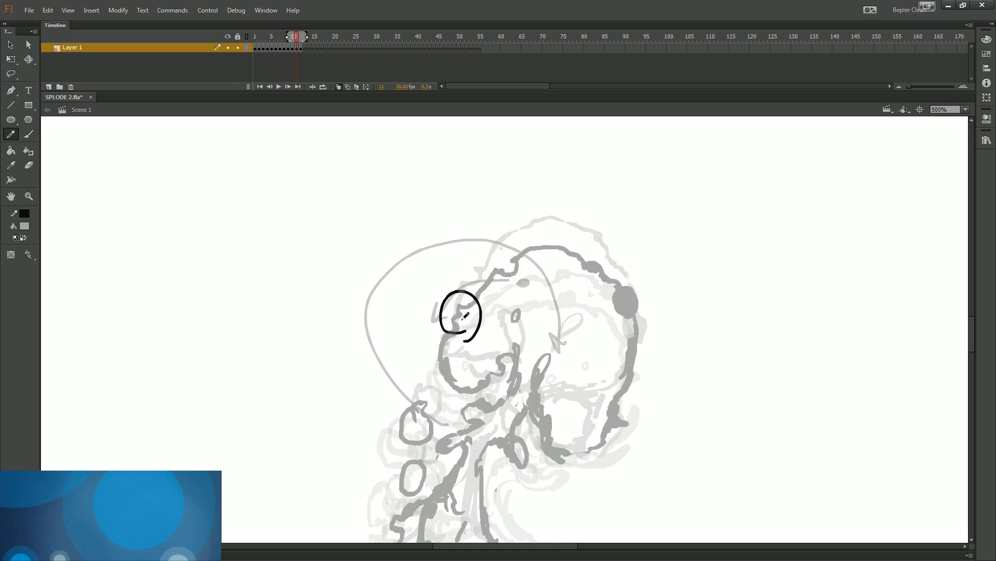
key(period)
drag(485, 280, 475, 274)
key(ctrl+z)
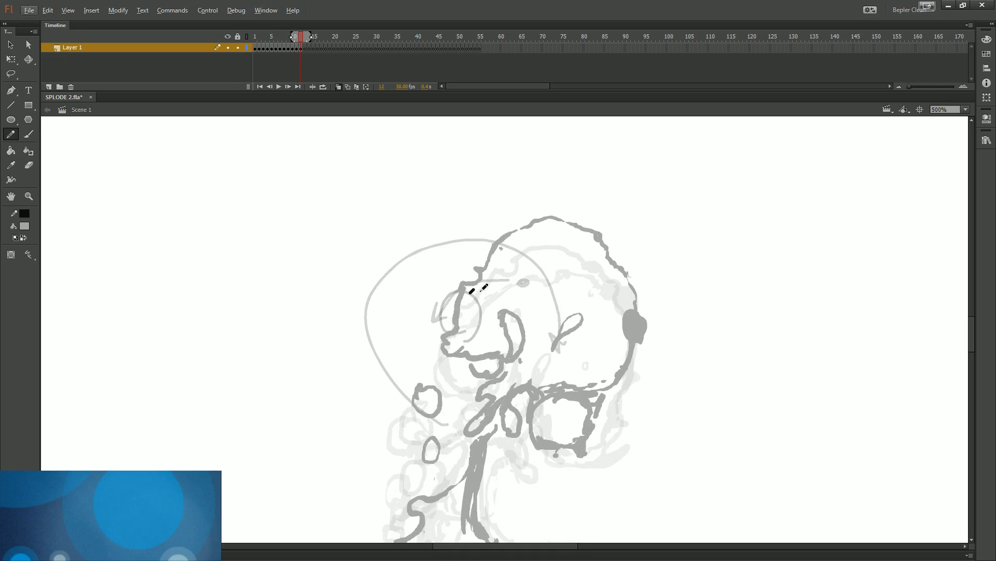
key(comma)
key(comma)
key(ctrl+z)
key(ctrl+z)
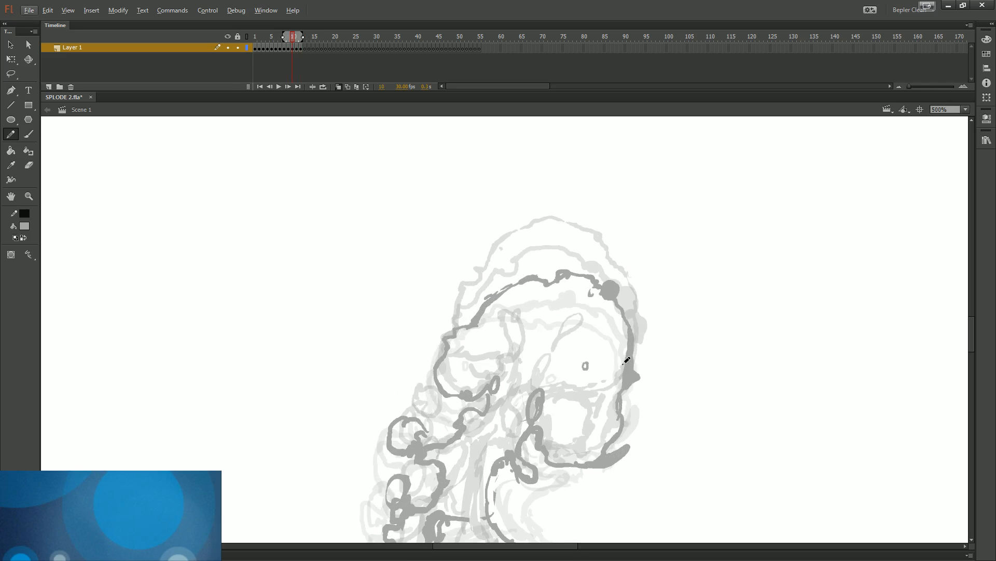
- Sketch a guide stroke beside the dome's right edge on frame 10, undo it, and flip through frames 12 to 8
drag(655, 316, 680, 387)
key(ctrl+z)
key(period)
key(period)
key(comma)
key(comma)
key(comma)
key(comma)
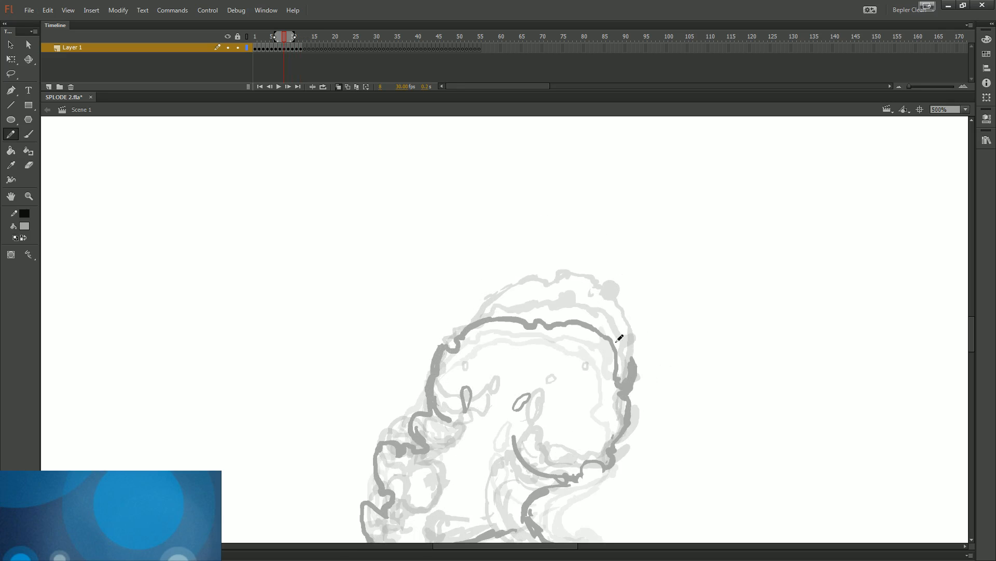
- Sketch temporary guide strokes around the dome's right side on frame 8, and undo them
mouse_move(614, 342)
mouse_down()
mouse_move(636, 340)
mouse_move(645, 403)
mouse_up()
key(ctrl+z)
drag(648, 366, 498, 314)
mouse_move(584, 445)
mouse_down()
mouse_move(563, 446)
mouse_move(571, 220)
mouse_move(580, 229)
mouse_up()
key(ctrl+z)
key(ctrl+z)
key(ctrl+z)
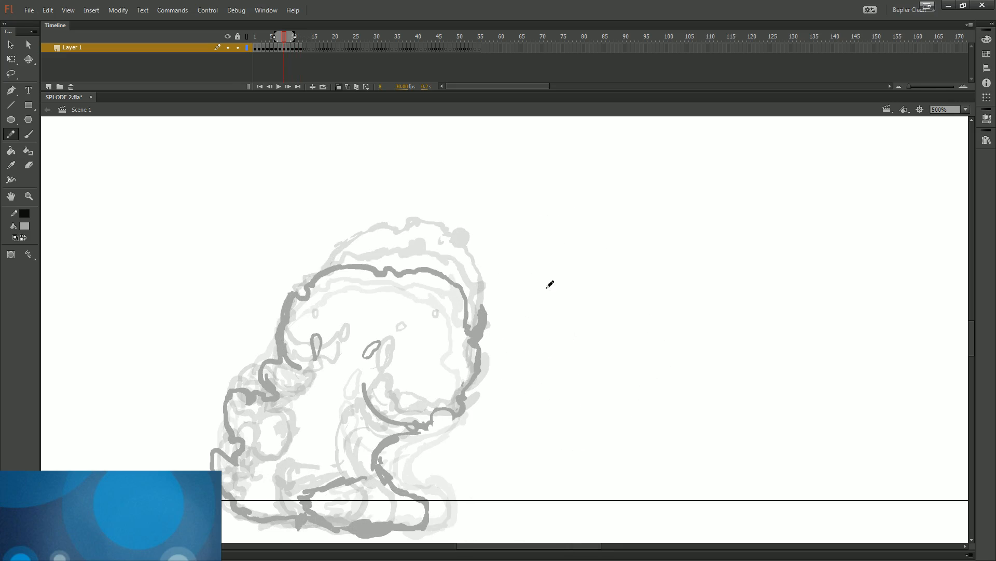
- Mark the dome's lower-right edge curling inward with temporary short strokes on frames 9 to 11, and undo them
key(period)
key(period)
key(comma)
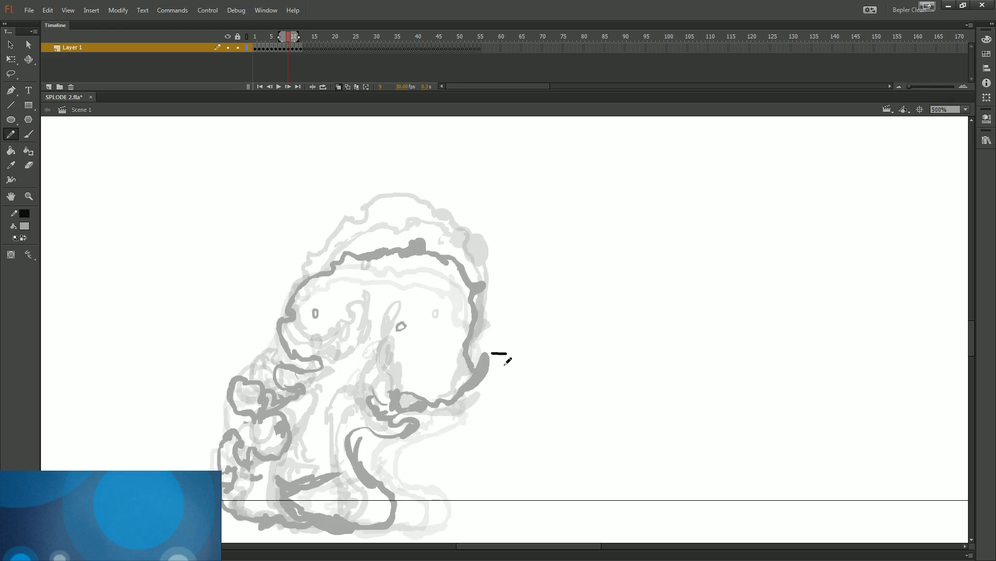
key(period)
key(period)
drag(409, 408, 403, 428)
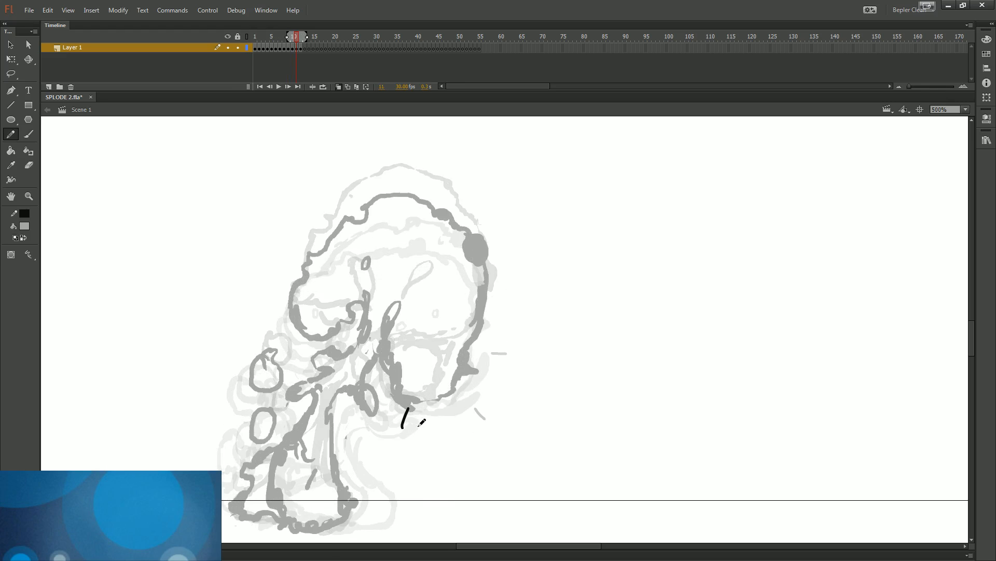
key(ctrl+z)
key(comma)
key(comma)
key(ctrl+minus)
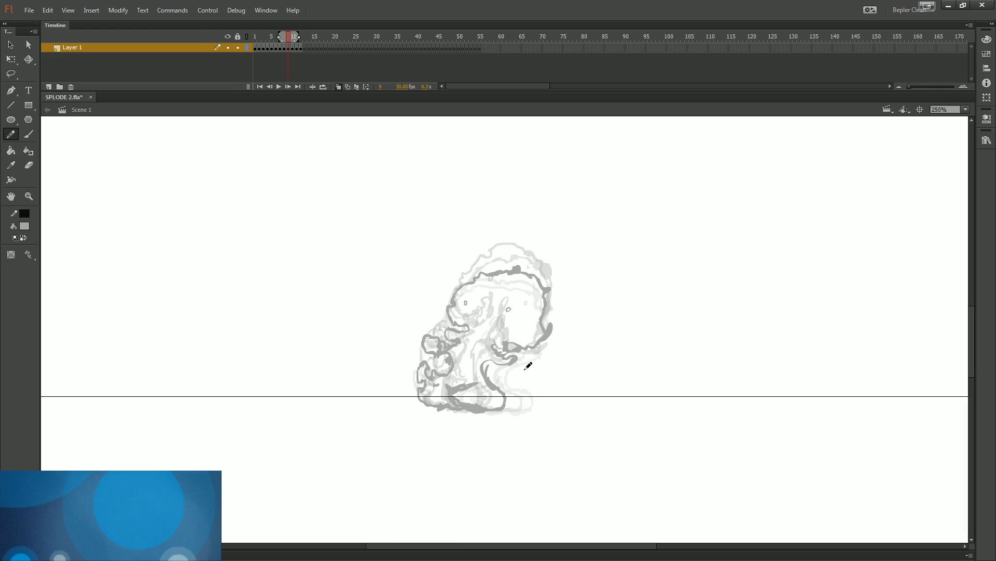
- Flip back from frame 9 to frame 4 to examine the enlarged left edge of the base
drag(449, 324, 508, 295)
key(ctrl+equal)
drag(491, 352, 547, 295)
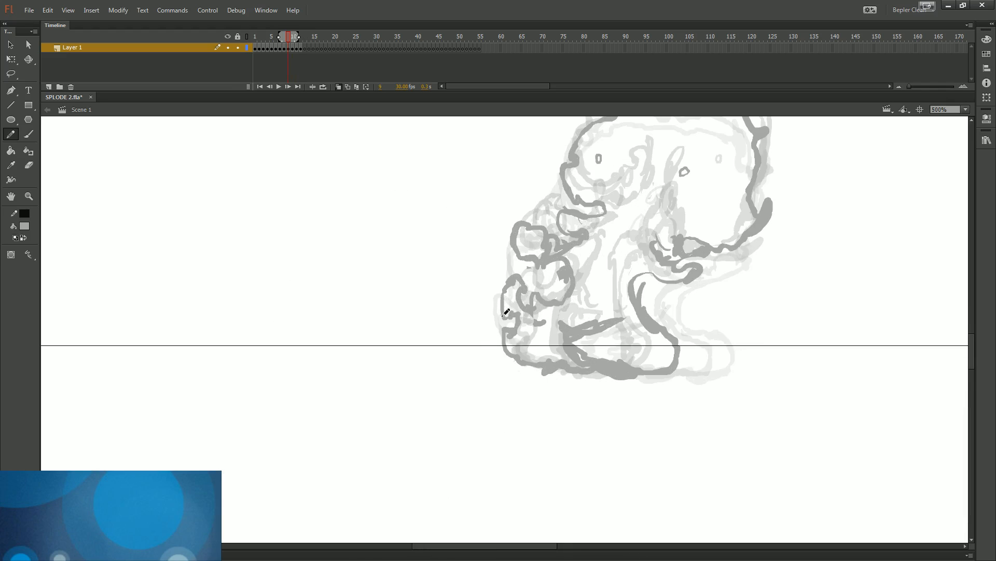
key(comma)
key(comma)
key(comma)
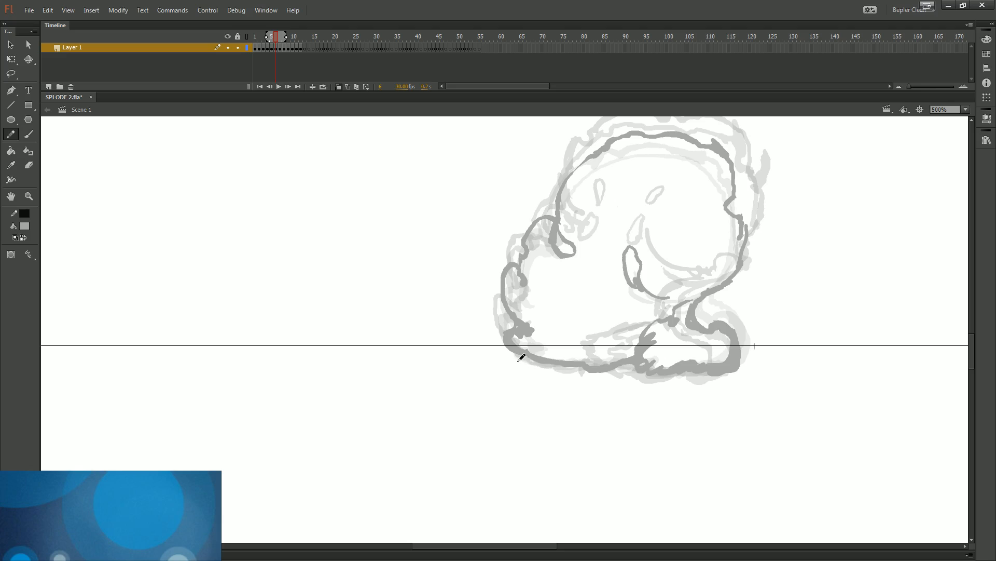
key(comma)
key(comma)
- Mark the rising position of the left edge's lobe with short pencil dashes on frames 6 to 8, ending on frame 9
key(period)
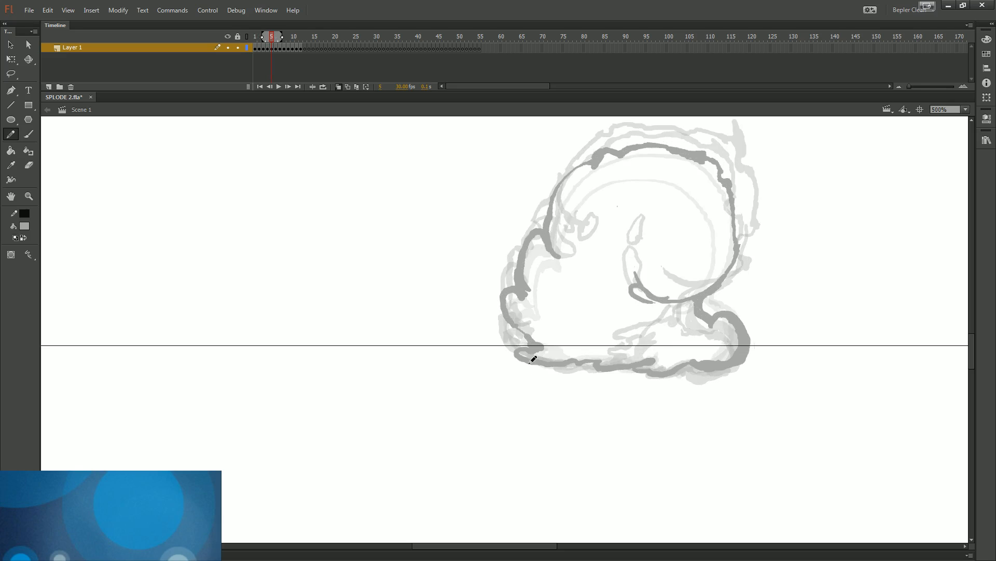
key(period)
key(period)
key(period)
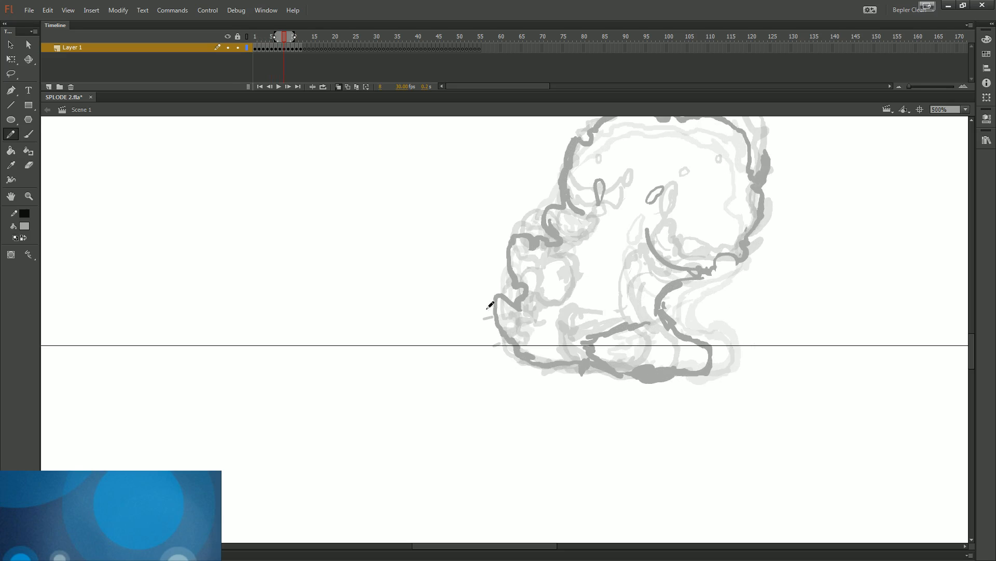
key(period)
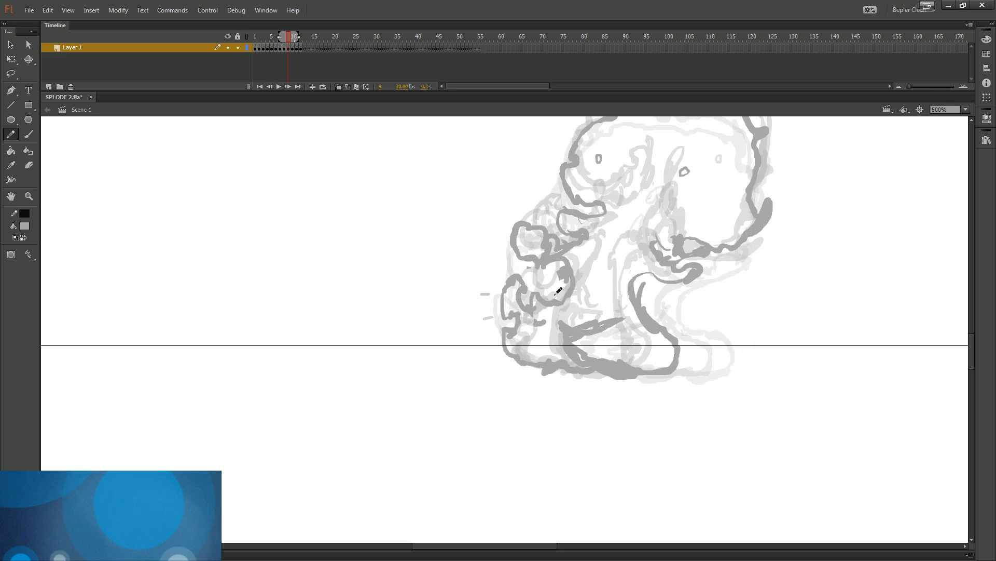
- Sketch an upward arrow beside the left lobes on frame 9 and short guide strokes near the small puffs on frames 11 and 12
mouse_move(549, 291)
mouse_down()
mouse_move(539, 331)
mouse_move(486, 299)
mouse_move(511, 336)
mouse_move(551, 351)
mouse_up()
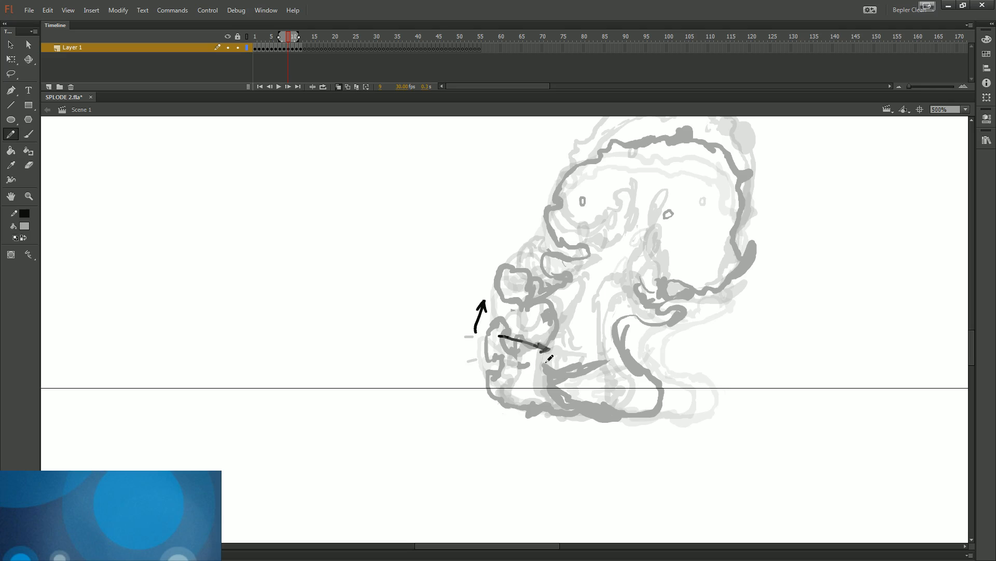
key(ctrl+z)
key(period)
key(period)
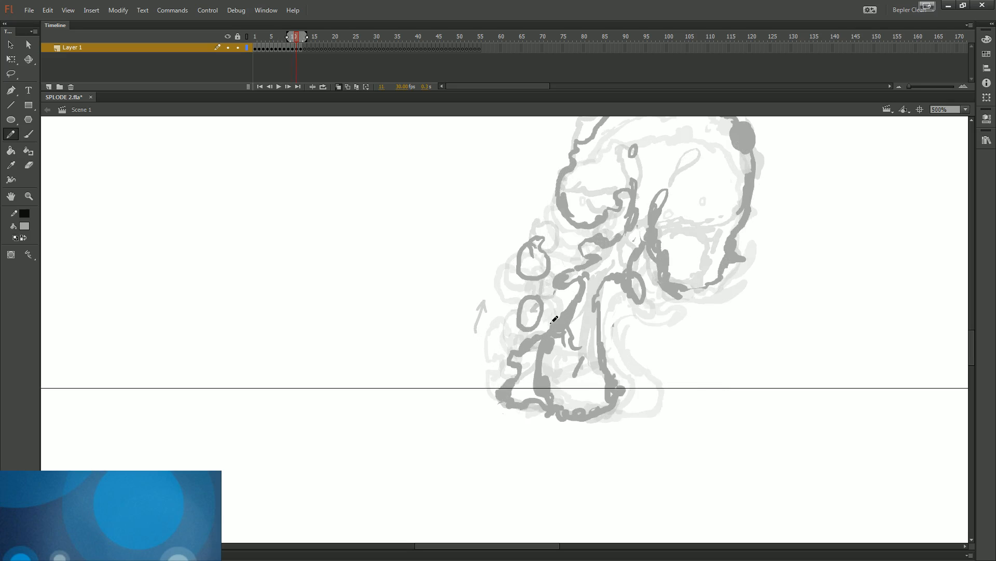
mouse_move(548, 273)
mouse_down()
mouse_move(543, 289)
mouse_move(559, 278)
mouse_up()
key(period)
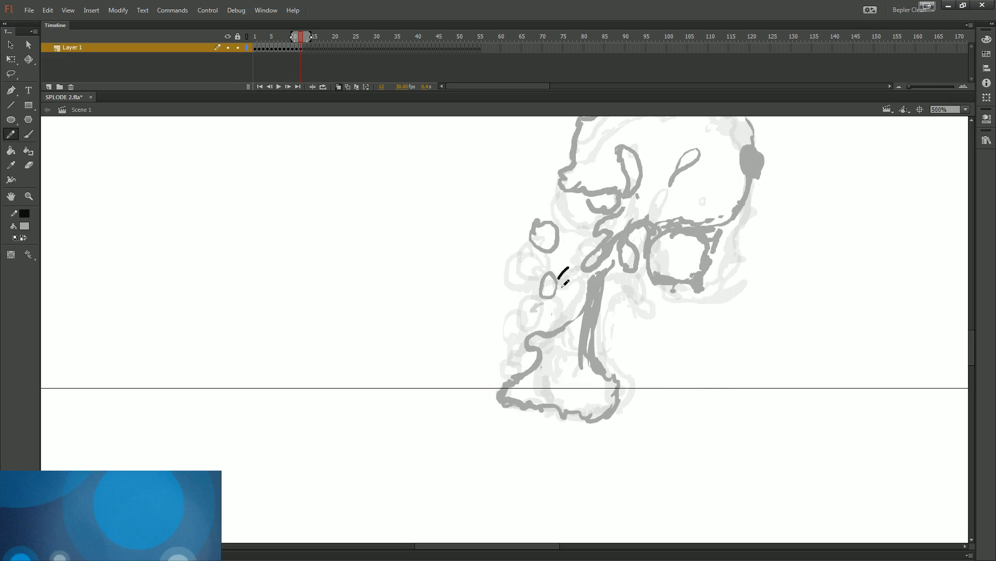
- Sketch a small upward arrow beside the outer smoke puffs on frame 8, then undo the trial mark on frame 11
key(comma)
key(comma)
key(comma)
key(comma)
mouse_move(511, 311)
mouse_down()
mouse_move(504, 292)
mouse_move(531, 275)
mouse_move(539, 296)
mouse_move(573, 287)
mouse_move(534, 276)
mouse_move(543, 278)
mouse_up()
key(period)
key(period)
key(period)
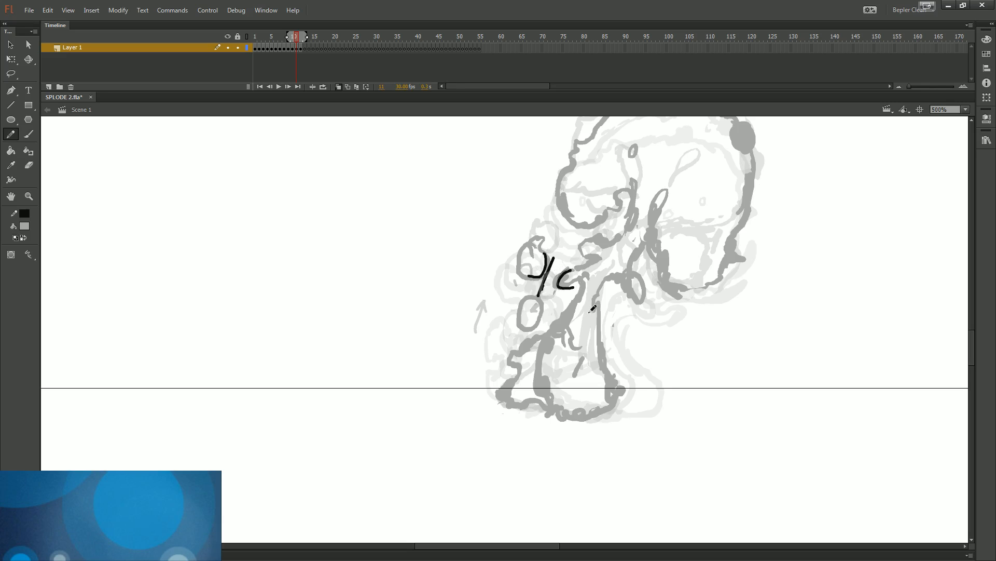
key(ctrl+z)
- Step back to frame 2 and forward to frame 10 to examine how the smoke cloud's shape develops
key(comma)
key(comma)
key(comma)
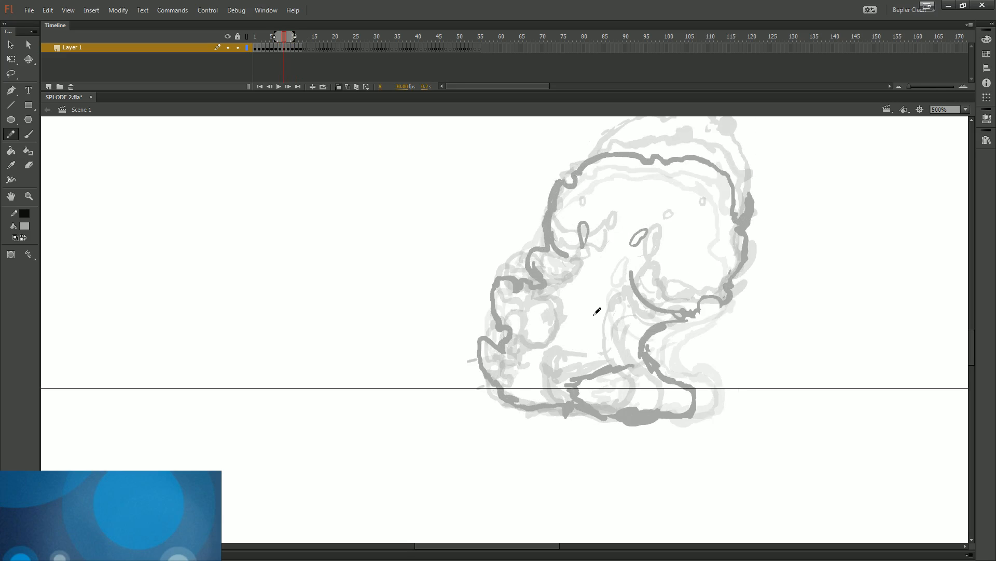
key(comma)
key(comma)
key(comma)
key(comma)
key(comma)
key(comma)
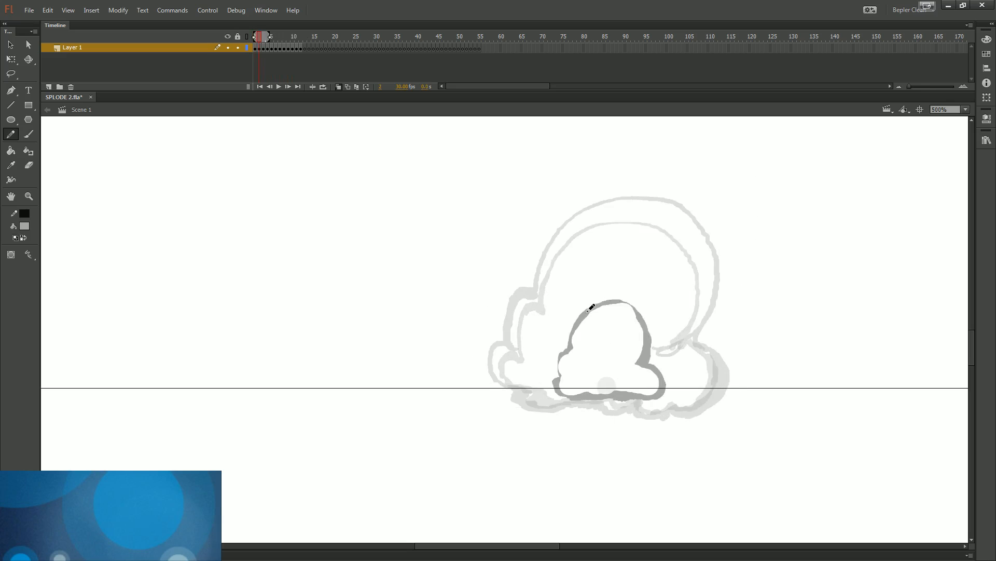
key(period)
key(period)
key(period)
key(period)
key(period)
key(period)
key(period)
key(period)
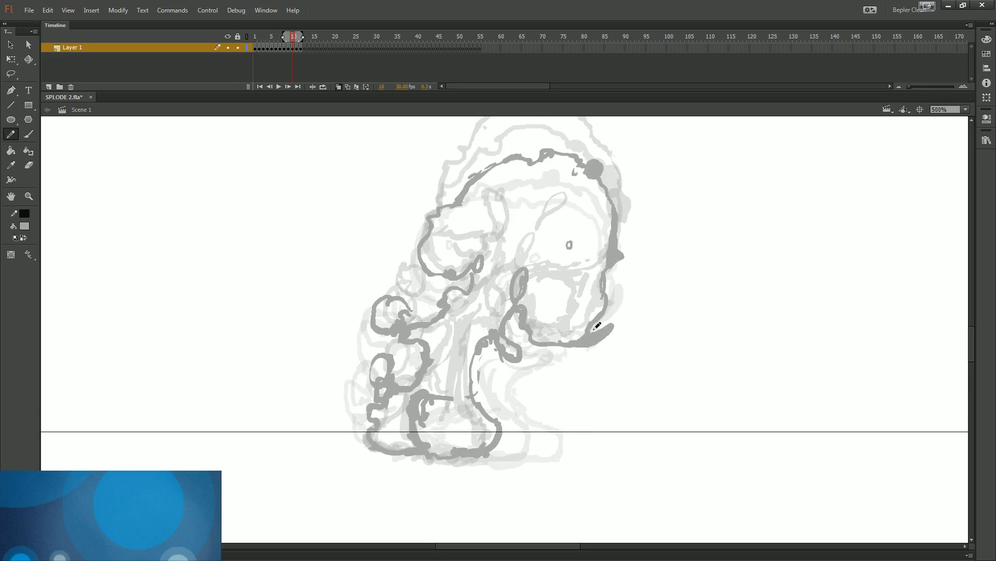
- Sketch trial strokes over the cap's edge and the stem on frame 10 and undo them
mouse_move(575, 339)
mouse_down()
mouse_move(555, 332)
mouse_move(595, 309)
mouse_move(567, 332)
mouse_up()
key(ctrl+z)
key(ctrl+z)
drag(634, 258, 613, 301)
key(ctrl+z)
mouse_move(382, 370)
mouse_down()
mouse_move(379, 382)
mouse_move(429, 374)
mouse_up()
key(ctrl+z)
- Advance to frame 12, sketch trial pencil strokes across the mushroom cap and undo them
key(period)
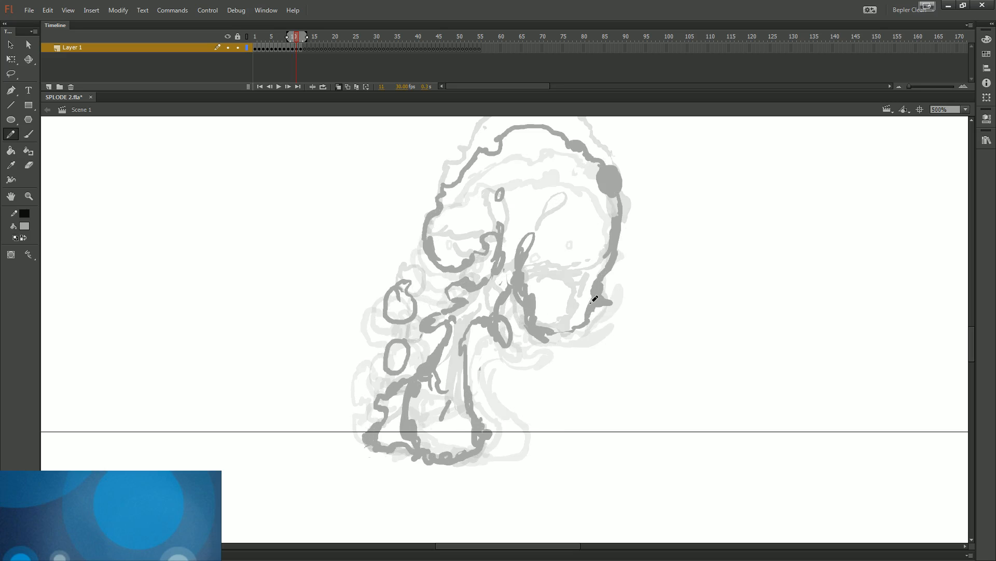
key(period)
drag(638, 265, 502, 272)
drag(545, 310, 591, 356)
key(ctrl+z)
- Brush a trial curl from beneath the cap up into it on frame 12, undo it, and check frame 13
key(b)
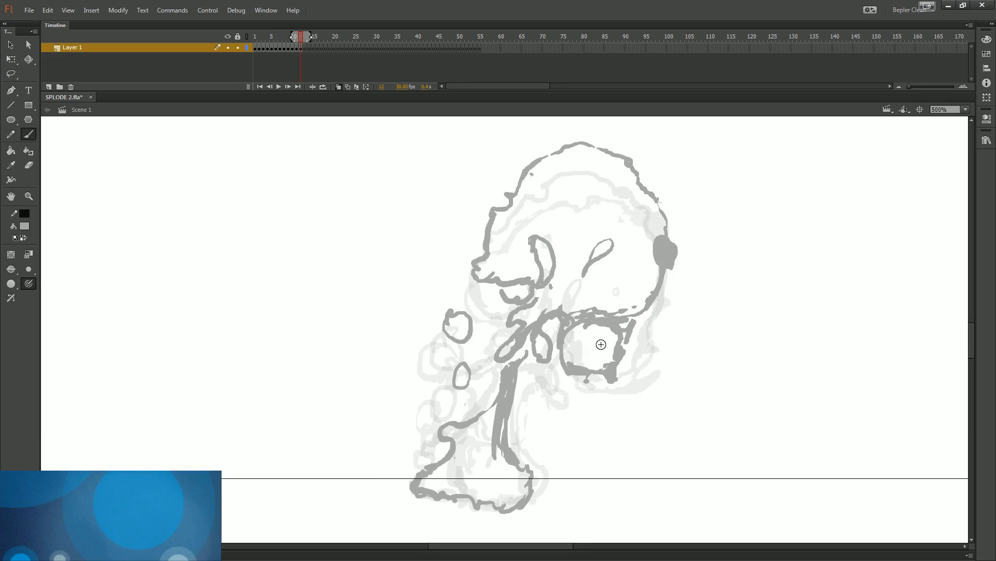
mouse_move(611, 339)
mouse_down()
mouse_move(570, 344)
mouse_move(588, 259)
mouse_up()
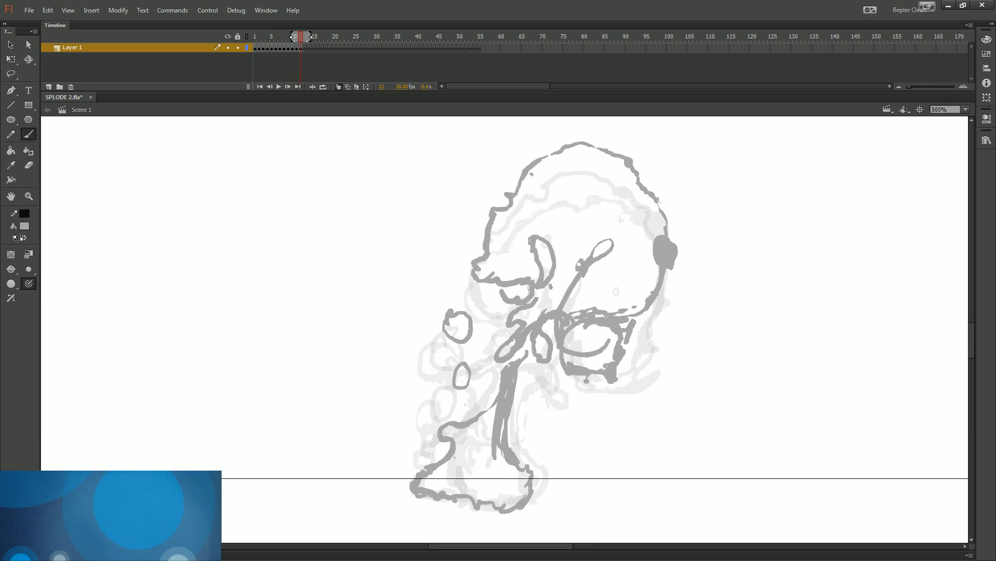
key(ctrl+z)
key(period)
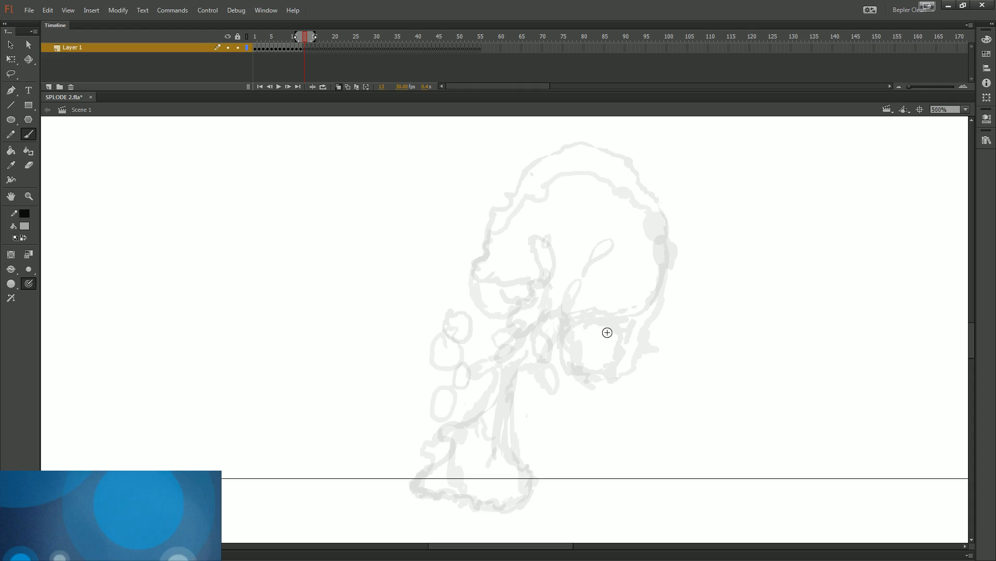
key(comma)
- Brush a large circle around the cap and a box beside it on frame 12, undoing both trial shapes
drag(612, 326, 573, 382)
mouse_move(663, 247)
mouse_down()
mouse_move(591, 187)
mouse_move(576, 206)
mouse_up()
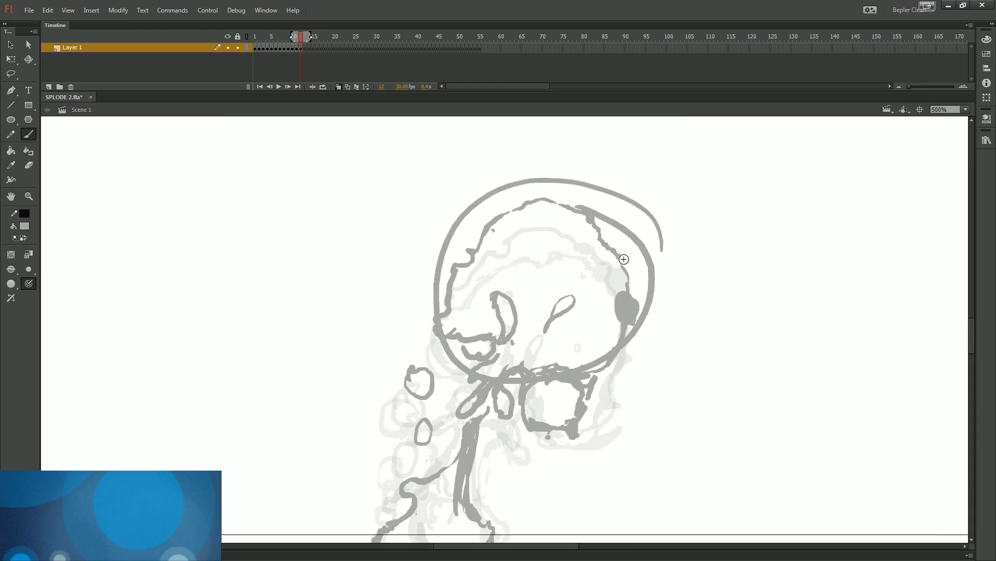
key(ctrl+z)
mouse_move(649, 279)
mouse_down()
mouse_move(704, 281)
mouse_move(677, 352)
mouse_move(649, 262)
mouse_up()
drag(631, 321, 626, 262)
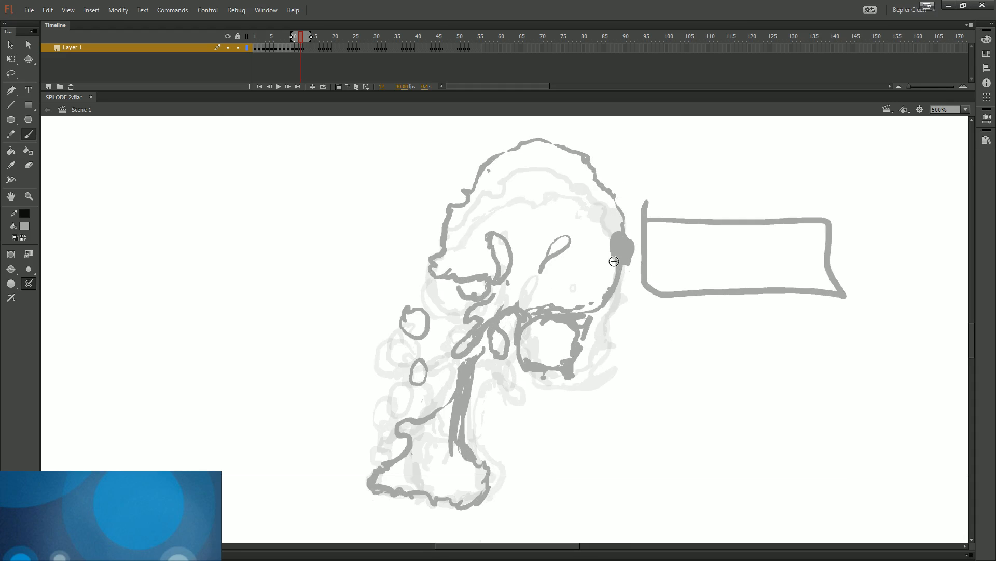
key(ctrl+z)
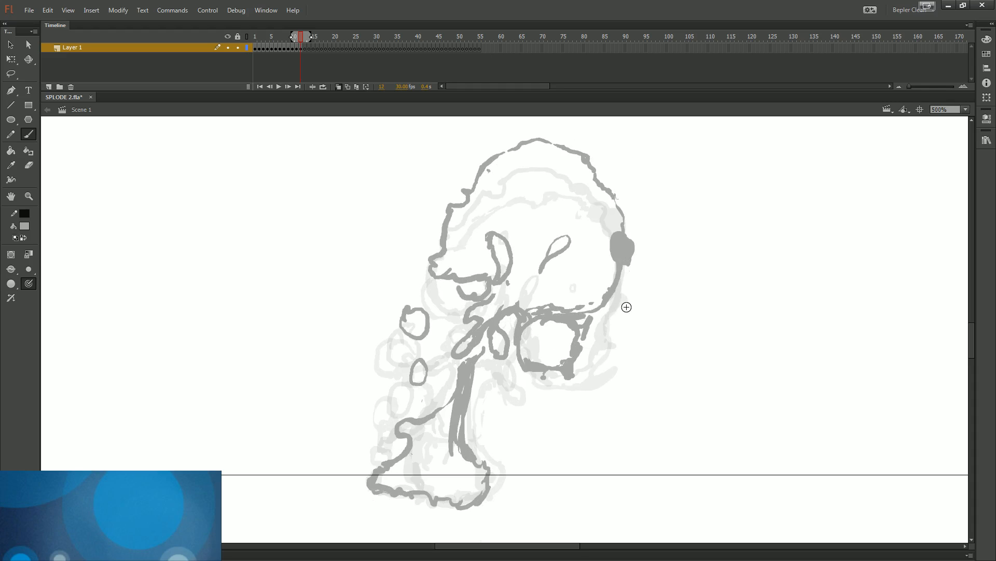
- Sketch a trial pencil stroke along the outside of the cap on frame 12 and undo it
key(y)
drag(658, 217, 634, 329)
key(ctrl+z)
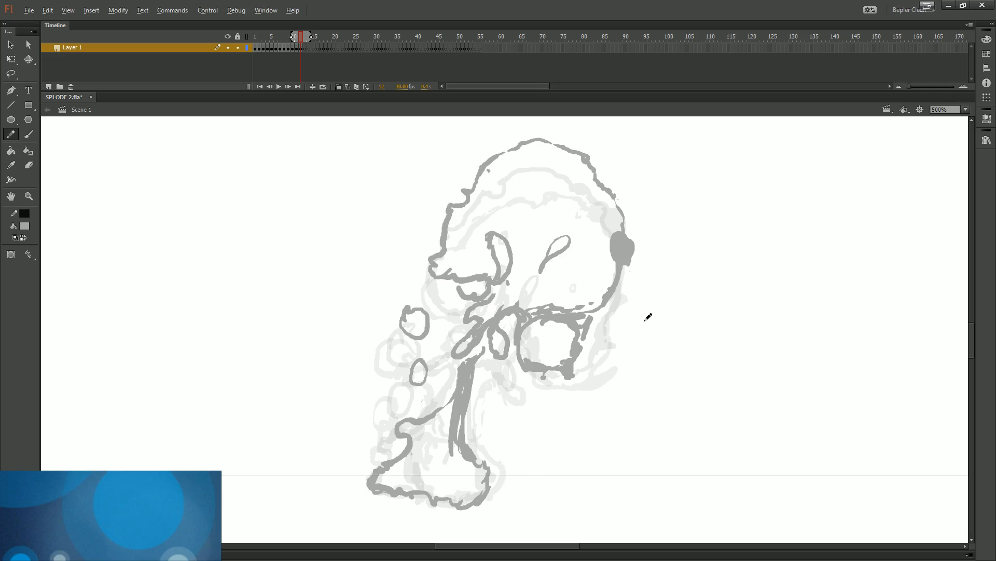
- Step between frames 11 and 14 to compare the cap's shape from frame to frame
key(period)
key(period)
key(comma)
key(comma)
key(comma)
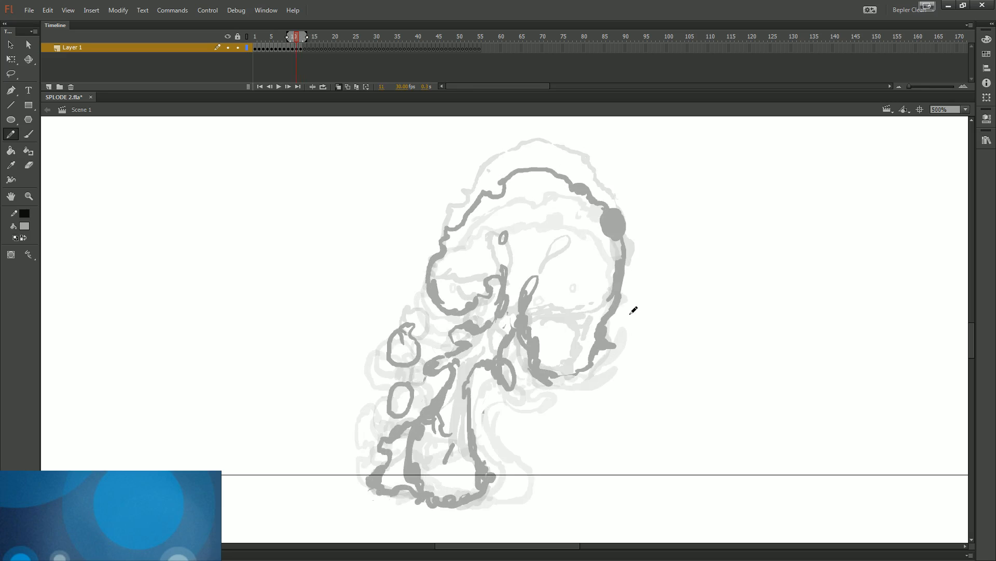
key(period)
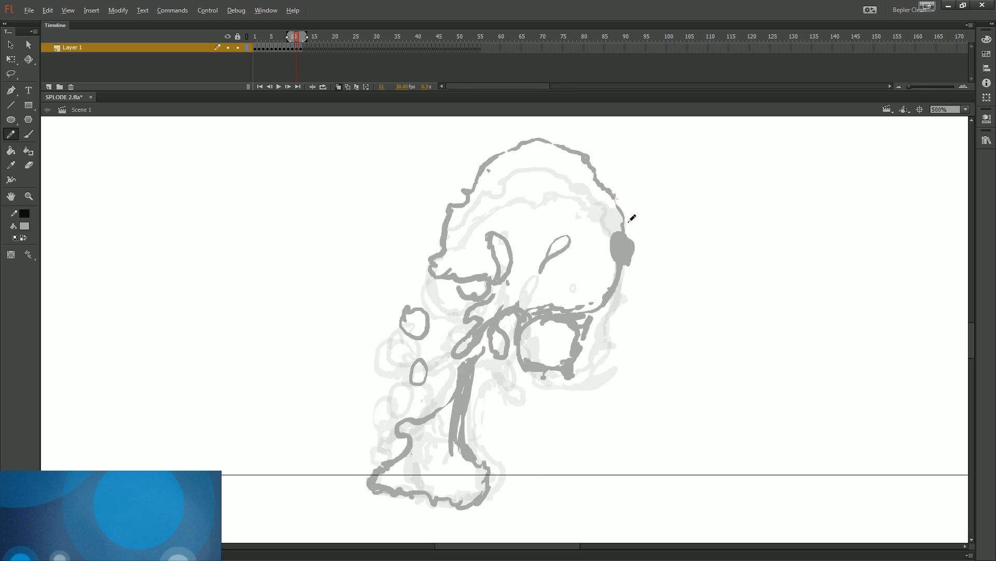
key(comma)
- Sketch trial strokes over the cap on frames 11 and 12 and undo them
mouse_move(616, 222)
mouse_down()
mouse_move(606, 322)
mouse_move(573, 337)
mouse_move(533, 303)
mouse_move(529, 265)
mouse_move(619, 252)
mouse_move(608, 337)
mouse_move(588, 365)
mouse_move(548, 380)
mouse_move(519, 347)
mouse_move(513, 293)
mouse_up()
key(ctrl+z)
key(ctrl+z)
key(ctrl+z)
key(period)
mouse_move(631, 224)
mouse_down()
mouse_move(611, 290)
mouse_move(585, 310)
mouse_move(533, 307)
mouse_move(518, 270)
mouse_up()
key(ctrl+z)
- Sketch a downward arrow beside the cap's dark edge spot on frame 12 and undo the marks
drag(657, 215, 657, 295)
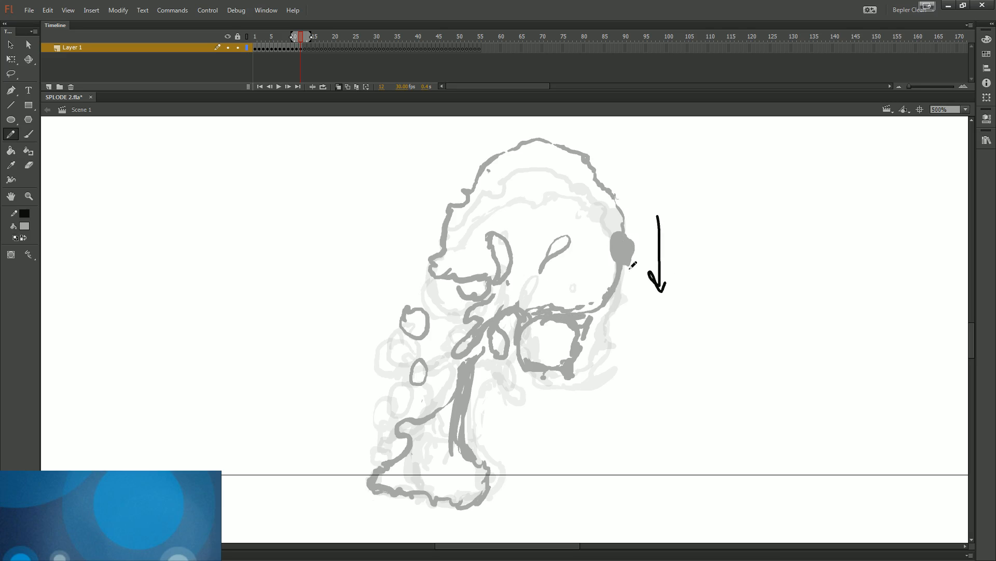
mouse_move(502, 227)
mouse_down()
mouse_move(675, 201)
mouse_move(694, 335)
mouse_up()
key(ctrl+z)
key(ctrl+z)
- Sketch a trial stroke over the lower part of the cap on frame 12 and undo it
drag(642, 314, 648, 329)
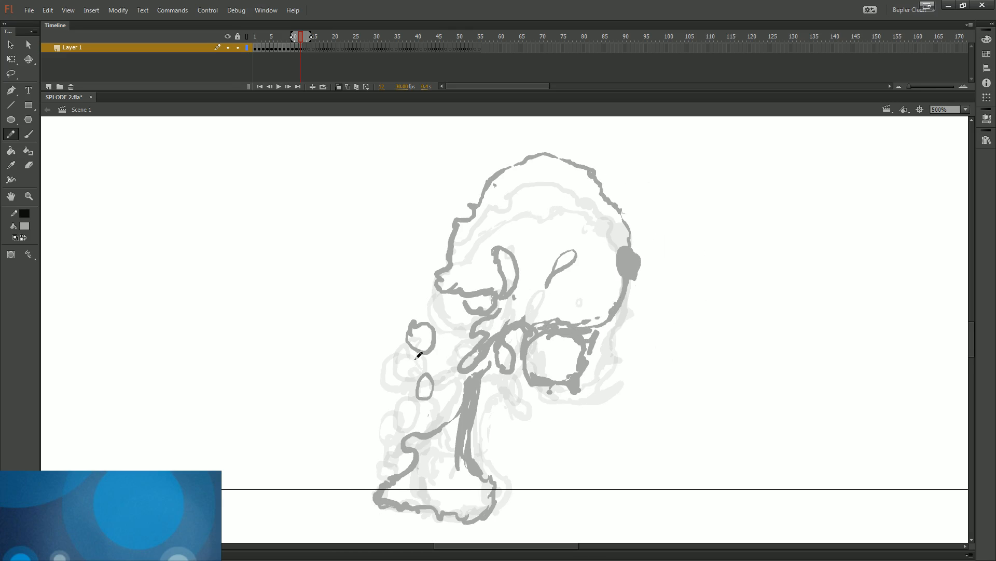
drag(418, 355, 404, 413)
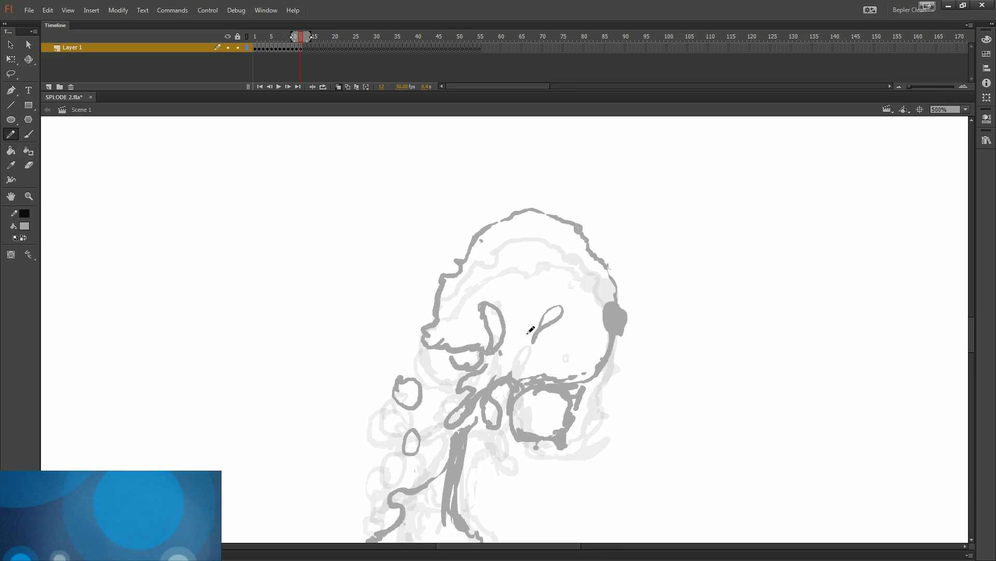
mouse_move(650, 377)
mouse_down()
mouse_move(665, 306)
mouse_move(671, 323)
mouse_move(563, 323)
mouse_move(560, 344)
mouse_up()
key(ctrl+z)
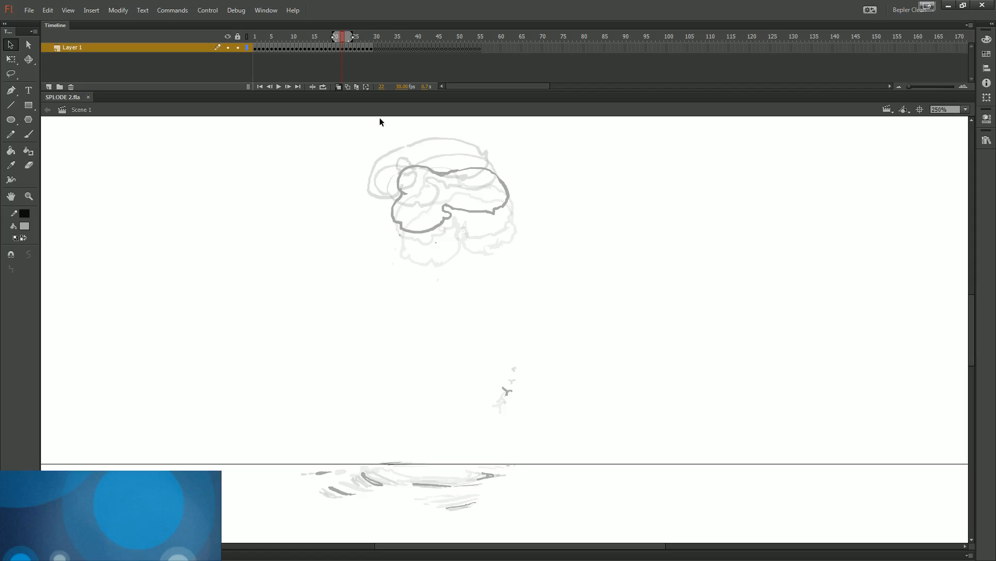
- Step back from frame 22 to frame 9 and forward to frame 13 to examine how the mushroom cloud forms
key(comma)
key(comma)
key(comma)
key(comma)
key(comma)
key(comma)
key(comma)
key(comma)
key(comma)
key(comma)
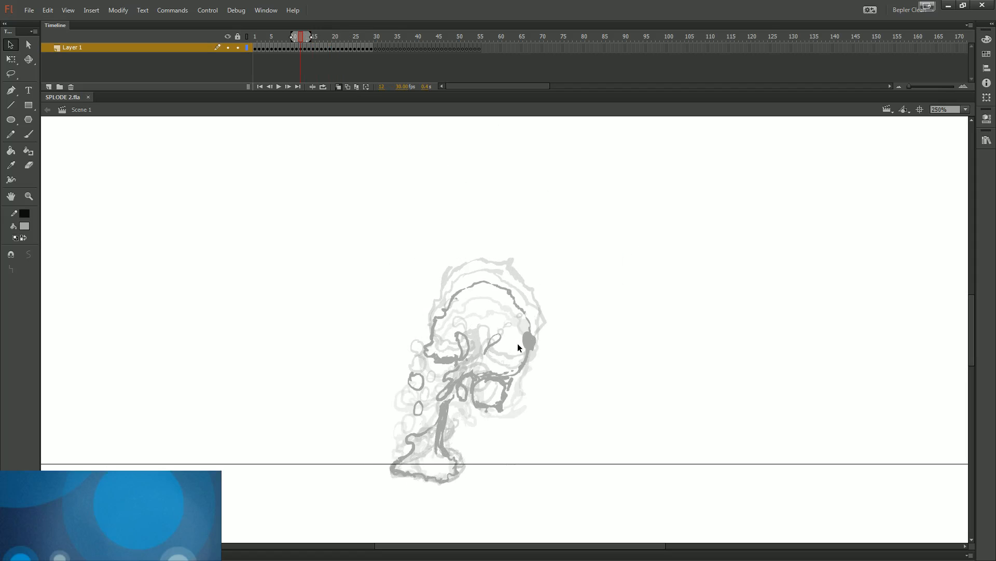
key(comma)
key(comma)
key(comma)
key(period)
key(period)
key(period)
key(period)
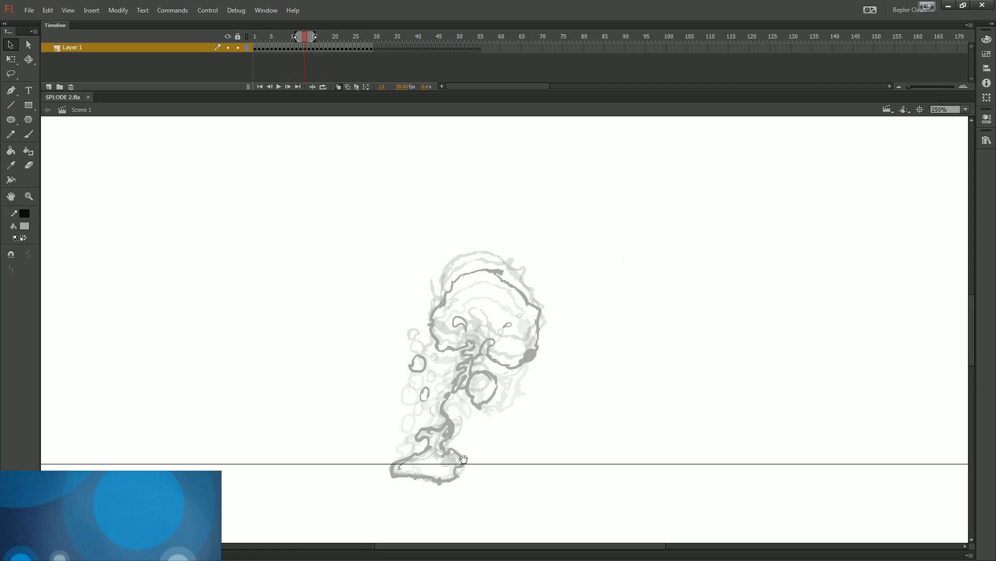
- Sketch trial pencil strokes around the cloud's stem on frame 12 at 500% zoom and undo them
key(ctrl+equal)
drag(483, 449, 522, 358)
key(b)
key(comma)
key(period)
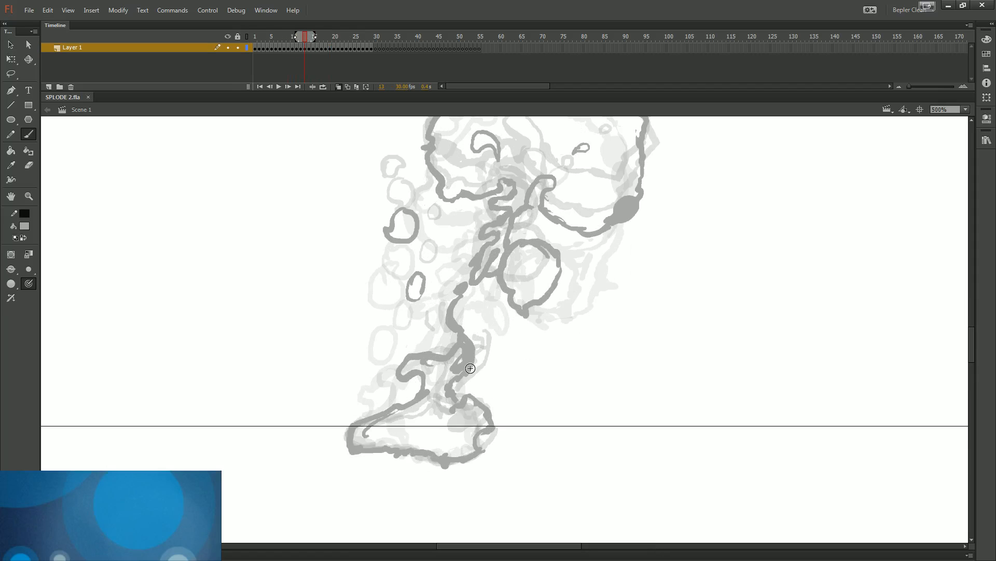
key(y)
key(comma)
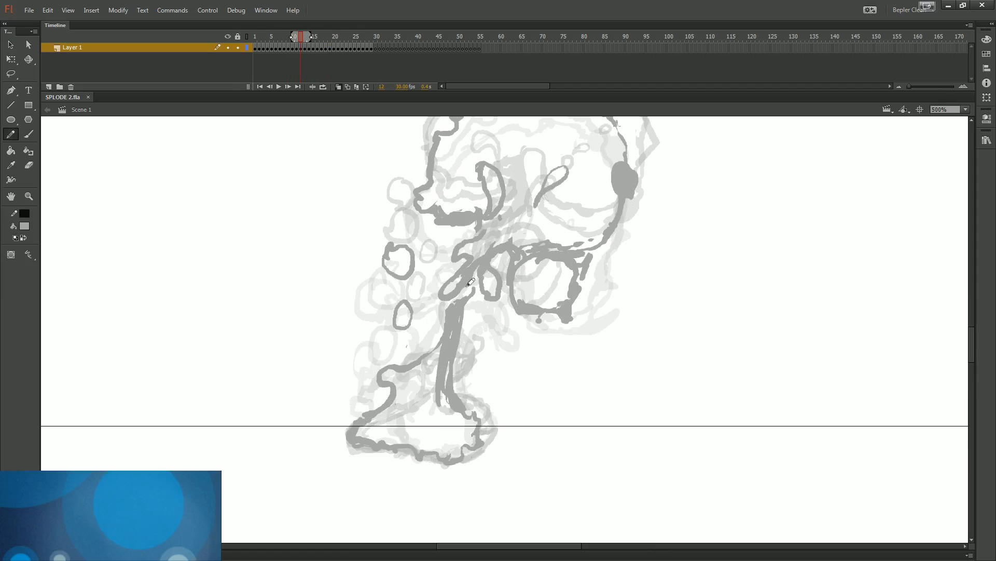
drag(478, 269, 483, 267)
drag(501, 353, 470, 380)
key(ctrl+z)
mouse_move(514, 402)
mouse_down()
mouse_move(462, 390)
mouse_move(469, 340)
mouse_up()
key(ctrl+z)
- Sketch a curved arrow from the smoke at the base up to the stem on frame 12, undoing each trial mark
drag(386, 363, 443, 351)
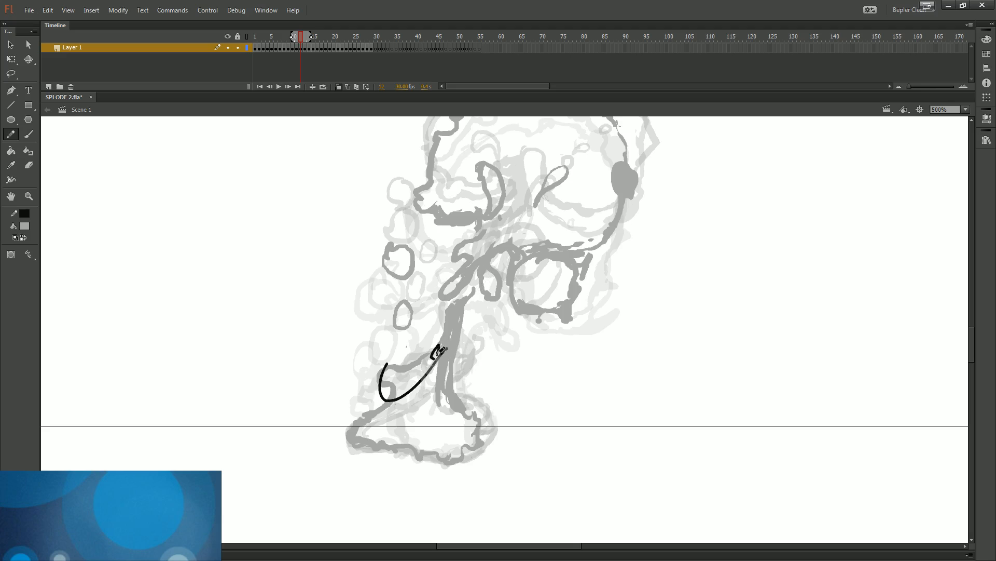
key(ctrl+z)
key(comma)
key(period)
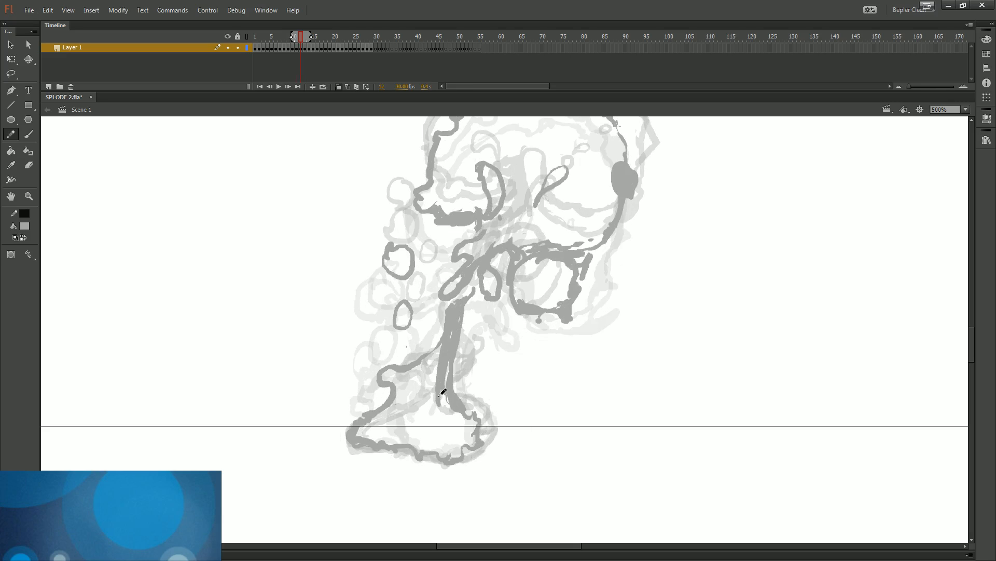
mouse_move(515, 372)
mouse_down()
mouse_move(480, 395)
mouse_move(498, 394)
mouse_up()
key(ctrl+z)
- Sketch a curved arrow sweeping outward and up beneath the cap on frame 12 and undo it
mouse_move(575, 347)
mouse_down()
mouse_move(533, 400)
mouse_move(597, 328)
mouse_up()
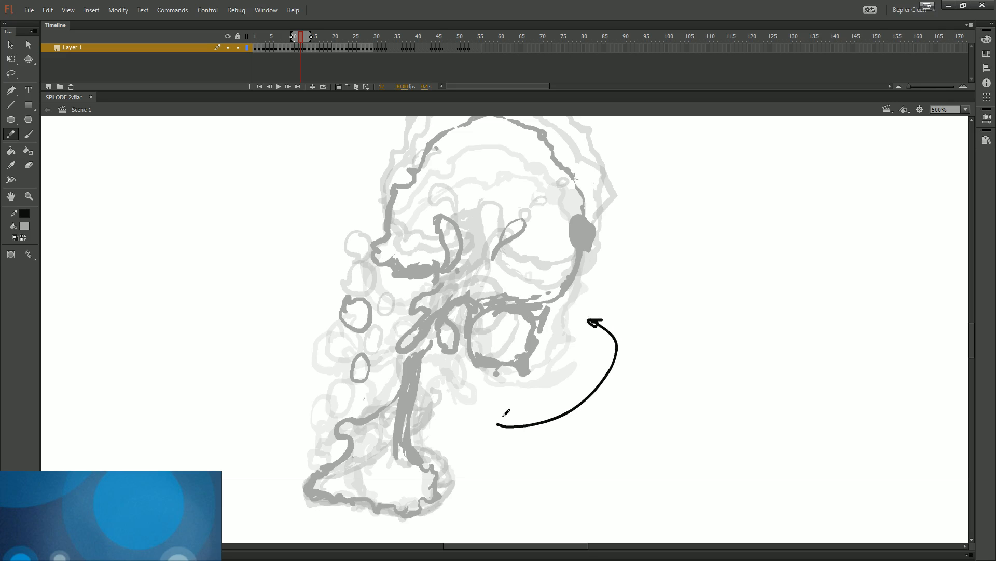
mouse_move(503, 416)
mouse_down()
mouse_move(503, 432)
mouse_move(535, 390)
mouse_up()
key(ctrl+z)
key(ctrl+z)
- Advance to frame 17, sketch trial strokes along the path of the detached smoke wisp and undo them
key(period)
key(period)
key(period)
key(period)
key(period)
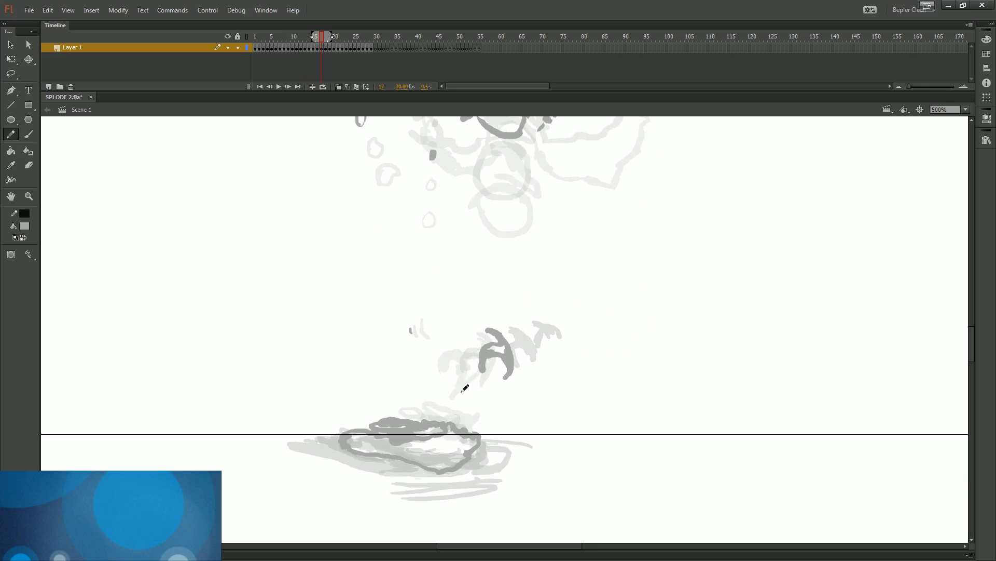
drag(456, 400, 552, 354)
key(ctrl+z)
key(ctrl+z)
- Step forward to frame 25 and back to frame 16 to examine the detached wisp's movement and dissipation
key(period)
key(period)
key(period)
key(period)
key(period)
key(period)
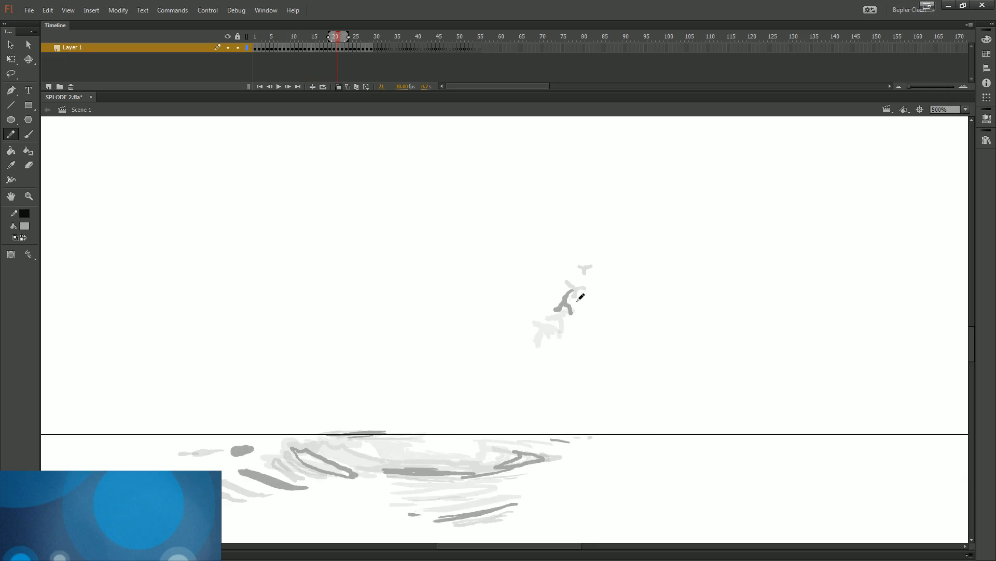
key(period)
key(period)
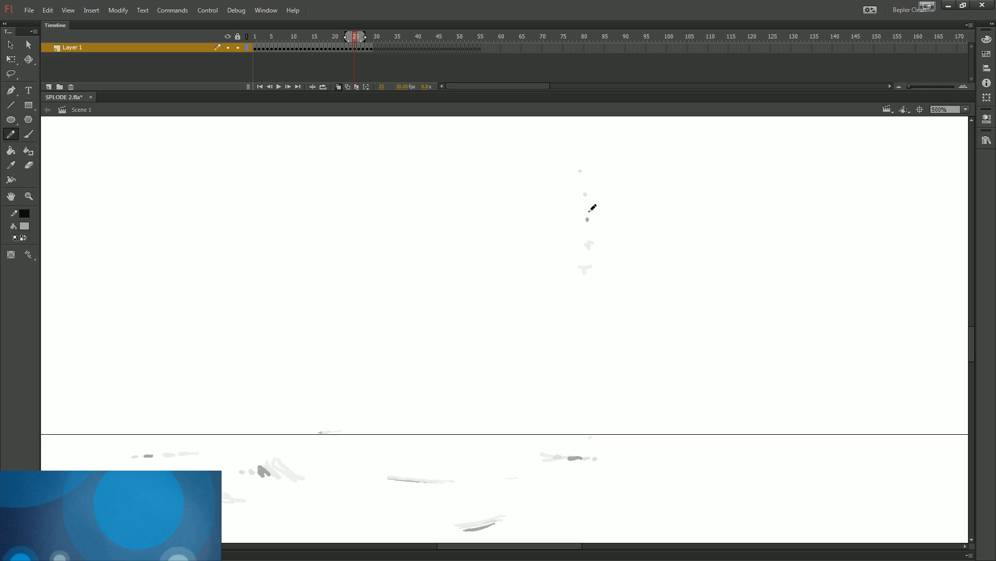
key(comma)
key(comma)
key(comma)
key(comma)
key(comma)
key(comma)
key(comma)
key(comma)
key(comma)
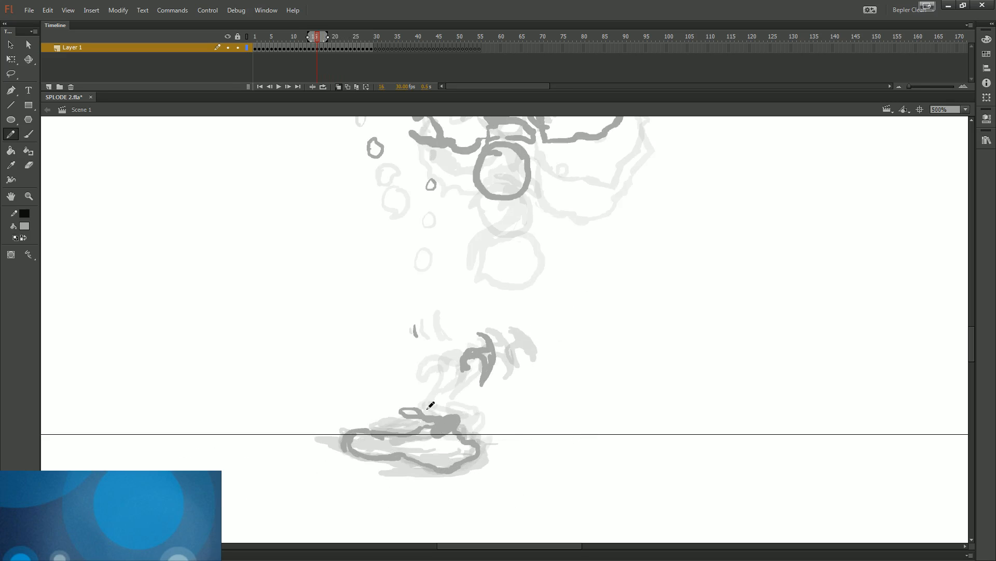
- Step forward to frame 28 and back to frame 18 to examine how the smoke along the ground dissipates
key(period)
key(period)
key(period)
key(period)
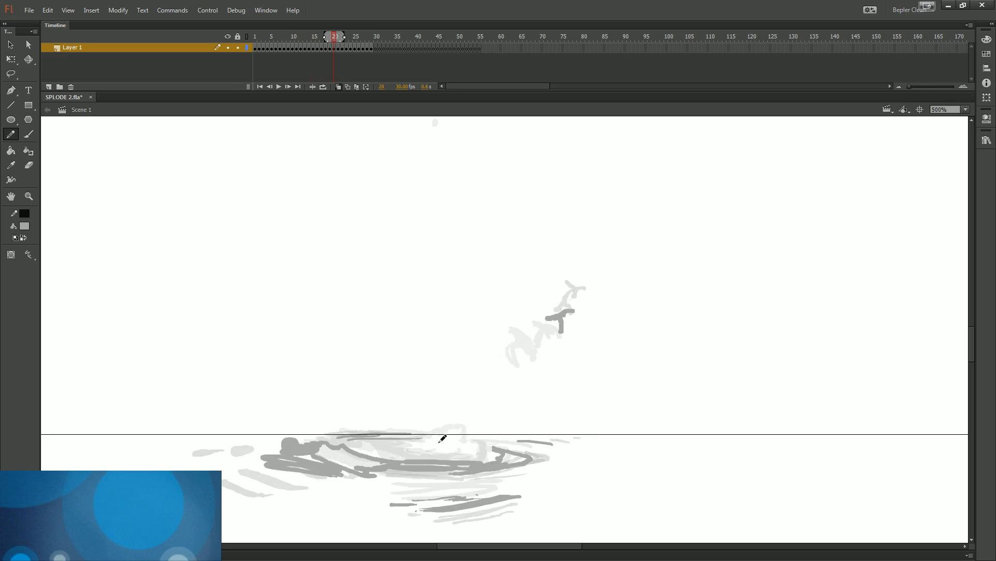
key(period)
key(period)
key(period)
key(period)
key(period)
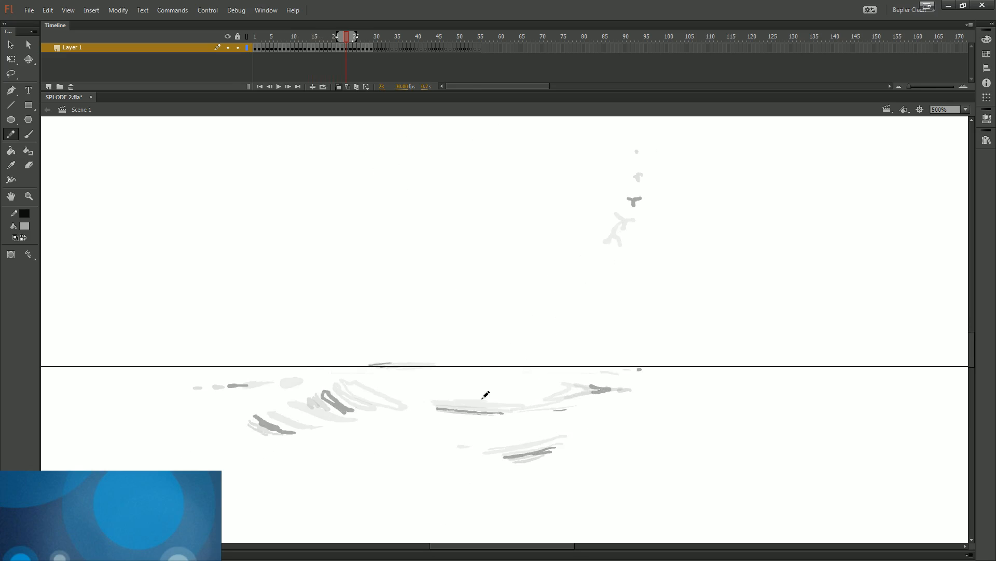
key(period)
key(period)
key(period)
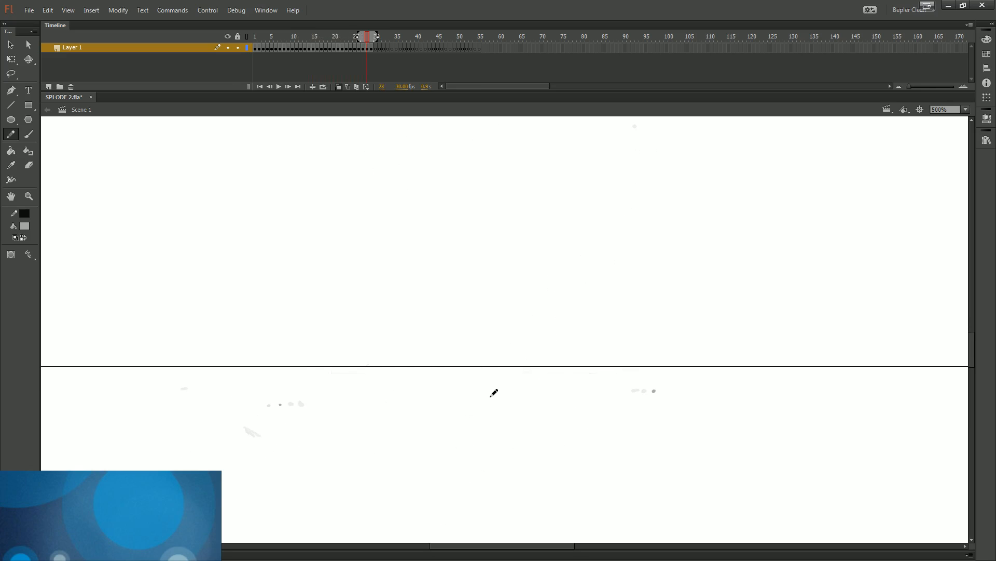
key(comma)
key(comma)
key(comma)
key(comma)
key(comma)
key(comma)
key(comma)
key(comma)
key(comma)
key(comma)
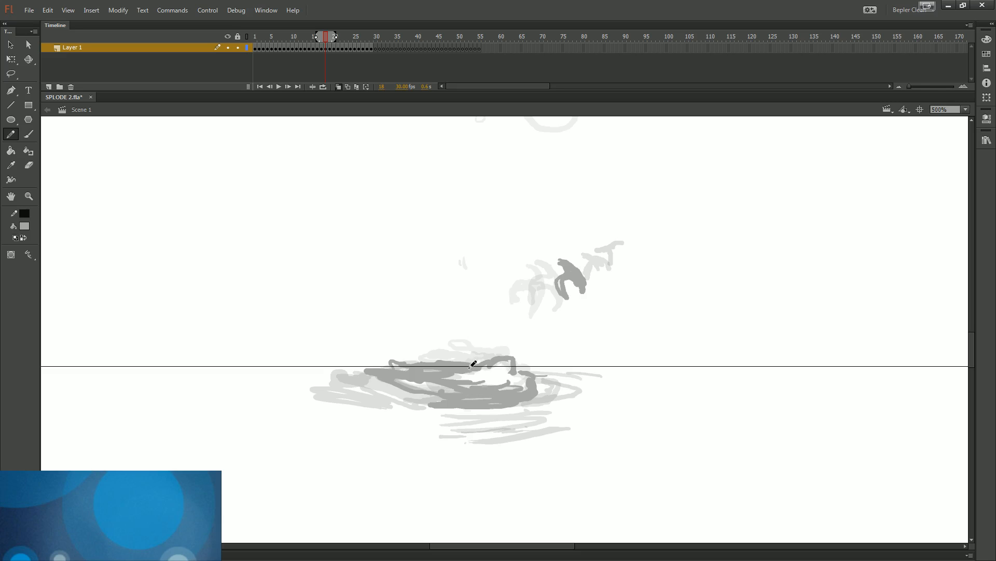
- Sketch trial strokes beside the ground smoke on frame 18 and undo them
drag(692, 416, 812, 447)
key(ctrl+z)
key(ctrl+z)
key(alt)
drag(553, 239, 549, 306)
key(ctrl+minus)
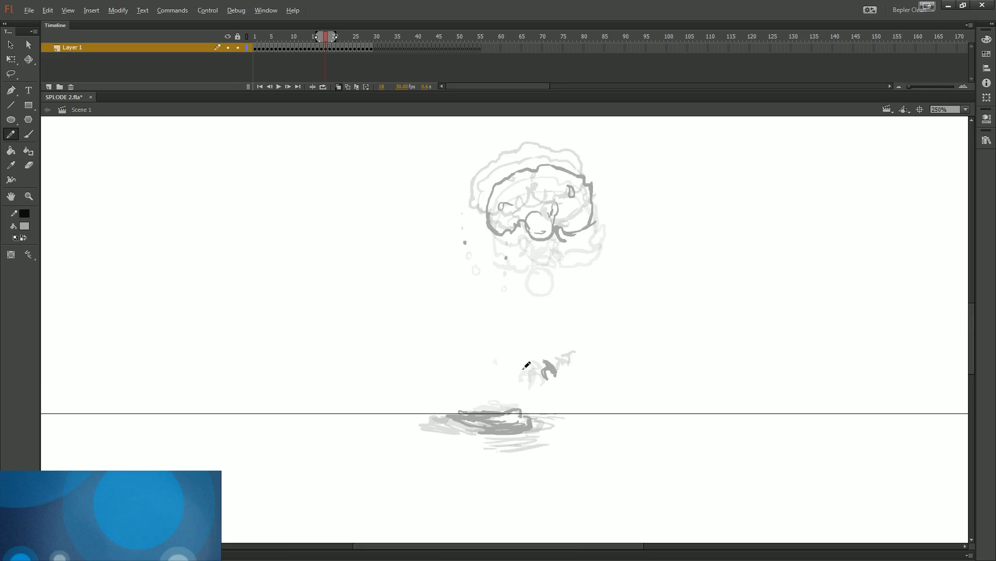
- Advance to frame 19, sketch trial strokes near the detached wisp and up from the ground smoke, and undo them
key(period)
key(ctrl+equal)
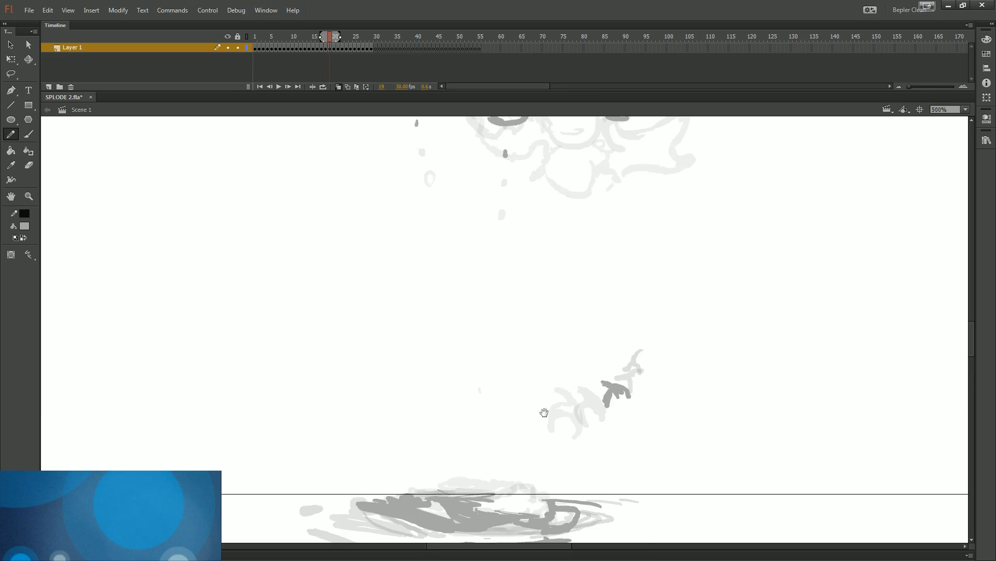
scroll(542, 412, down, 4)
drag(611, 367, 637, 409)
key(ctrl+z)
scroll(600, 396, up, 5)
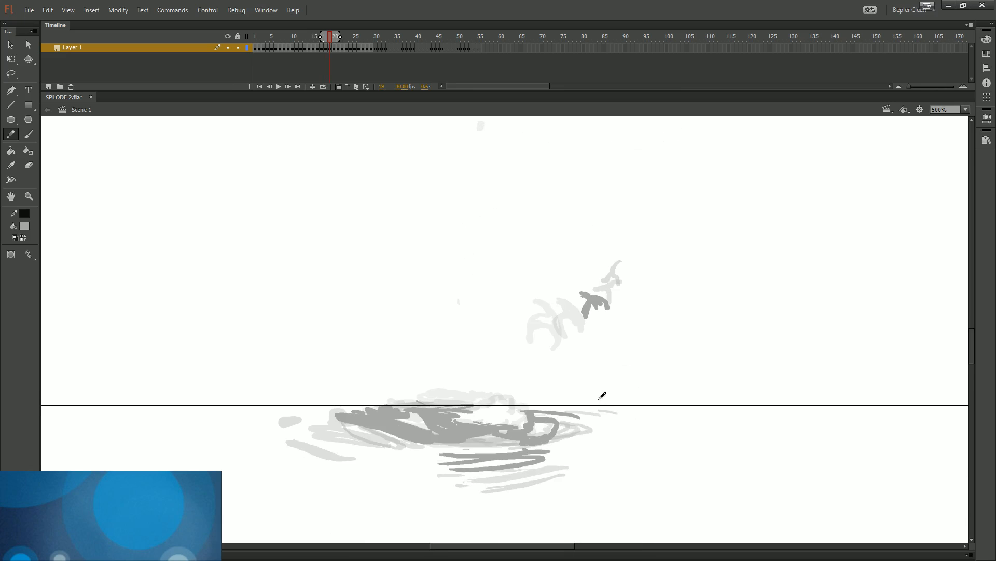
mouse_move(515, 374)
mouse_down()
mouse_move(512, 319)
mouse_move(480, 422)
mouse_up()
key(ctrl+z)
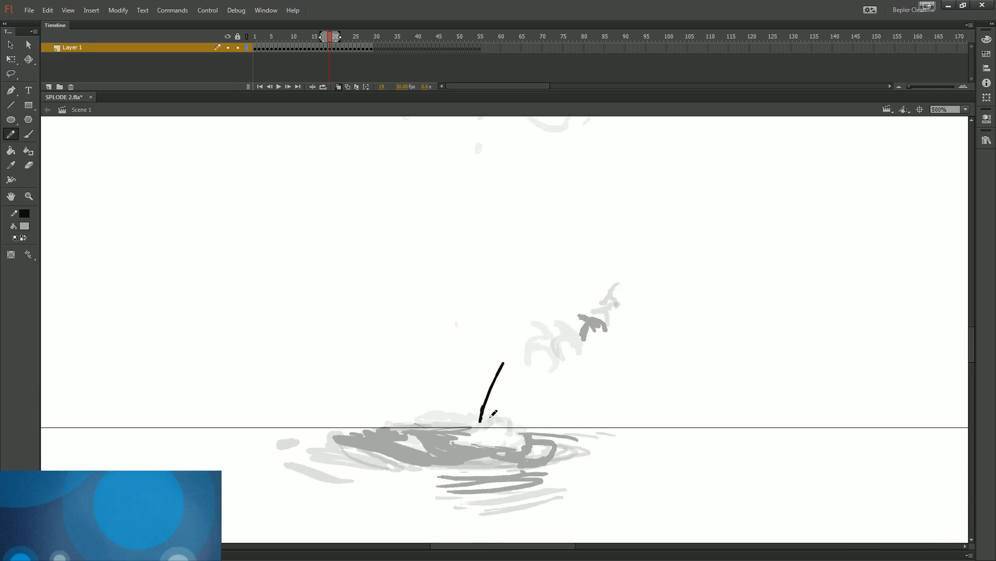
key(ctrl+z)
- Sketch an upward-pointing arrow beneath the smoke cap on frame 19 and undo it
scroll(519, 423, up, 15)
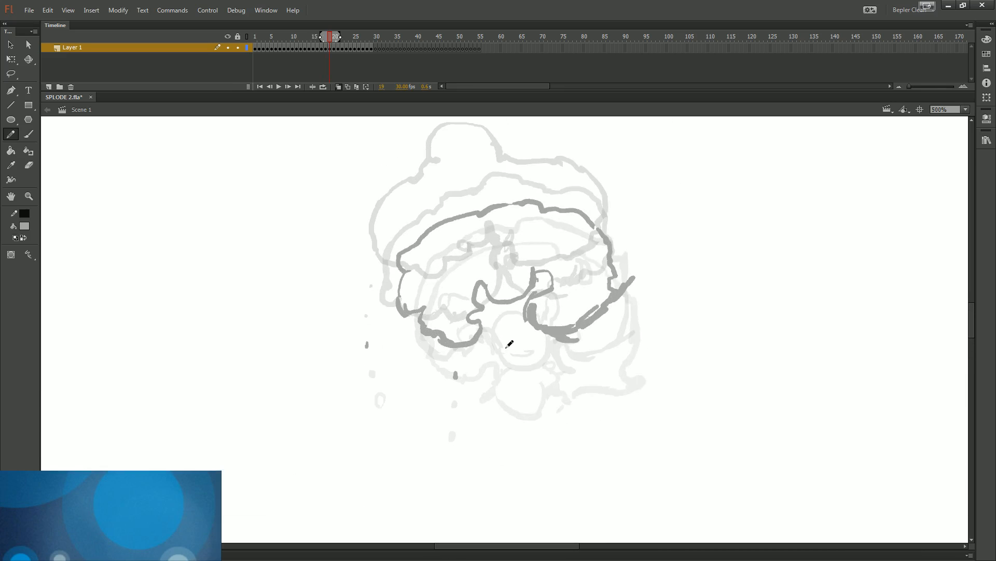
drag(507, 338, 494, 394)
mouse_move(509, 321)
mouse_down()
mouse_move(494, 351)
mouse_move(518, 345)
mouse_move(524, 364)
mouse_up()
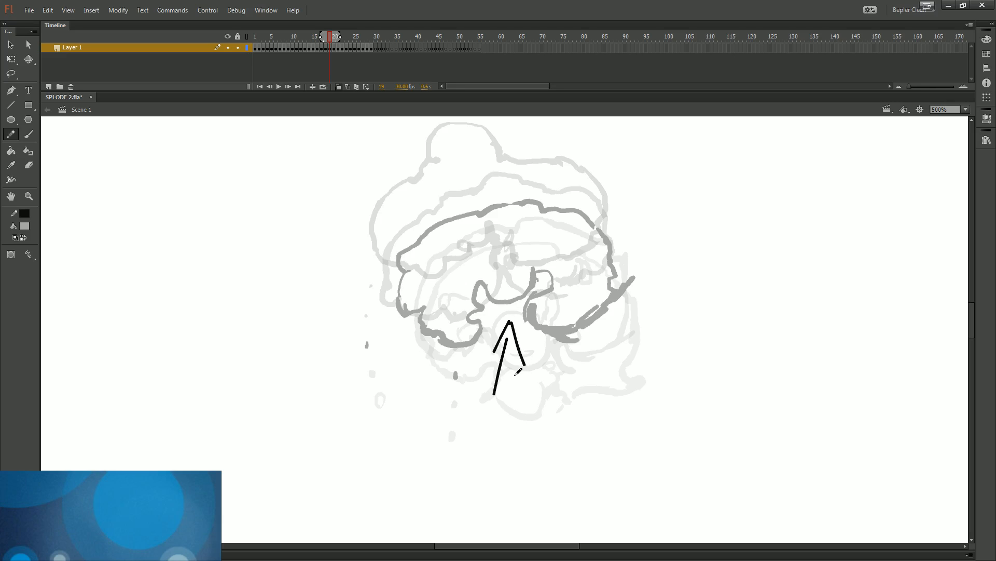
key(ctrl+z)
key(ctrl+z)
- Step back to frame 13, sketch a trial stroke at the round puff beneath the cap and undo it
key(comma)
key(comma)
key(comma)
key(comma)
key(comma)
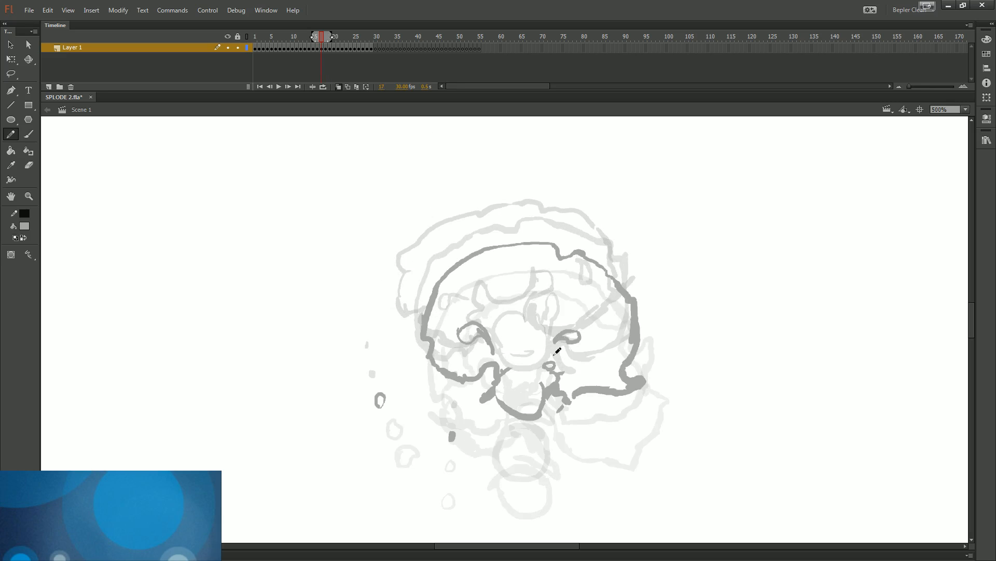
drag(564, 475, 538, 304)
key(comma)
key(comma)
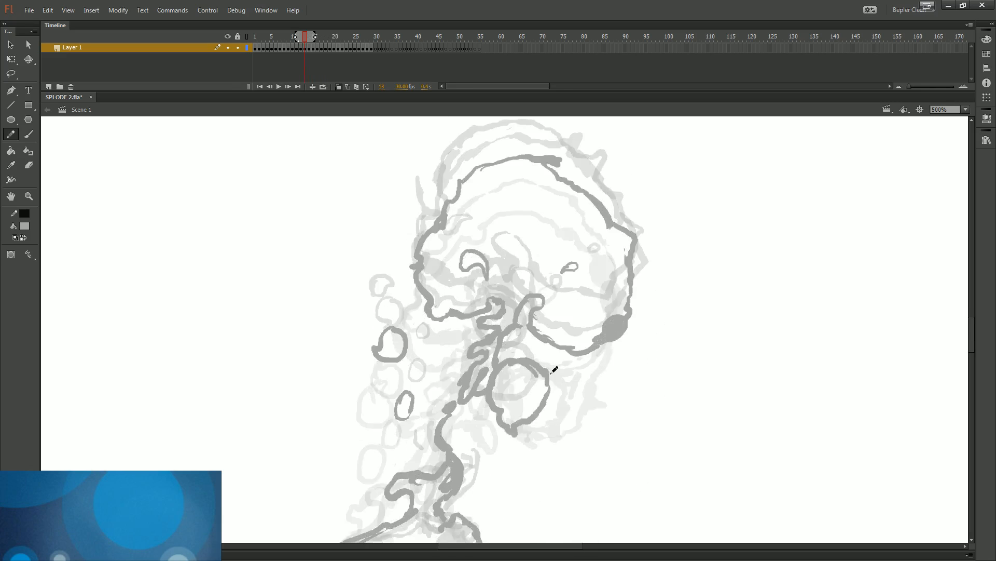
drag(496, 372, 608, 373)
key(ctrl+z)
- Rework the cap's lower outer edge on frame 11 with the brush and eraser, cutting a small notch above the lower puff
key(comma)
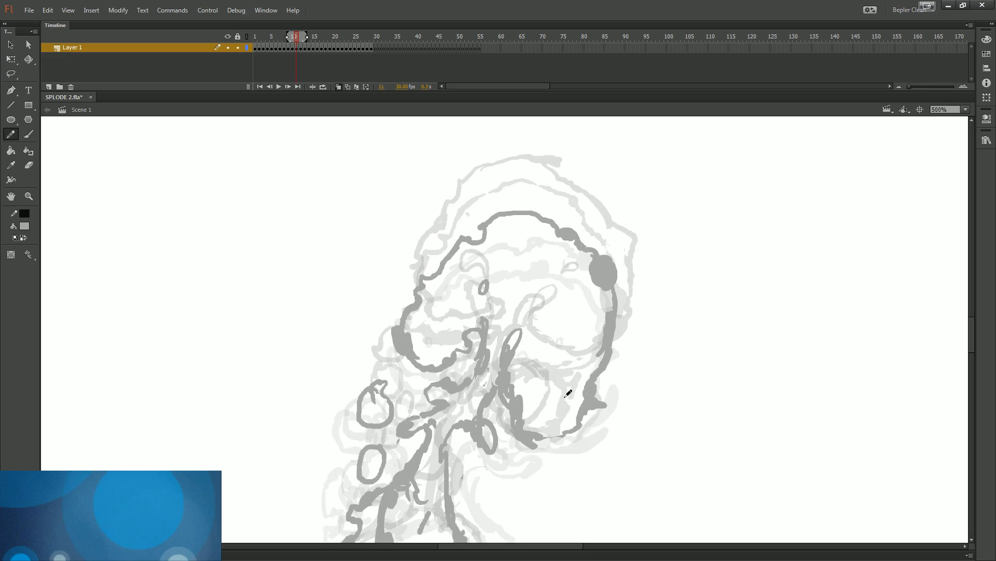
key(b)
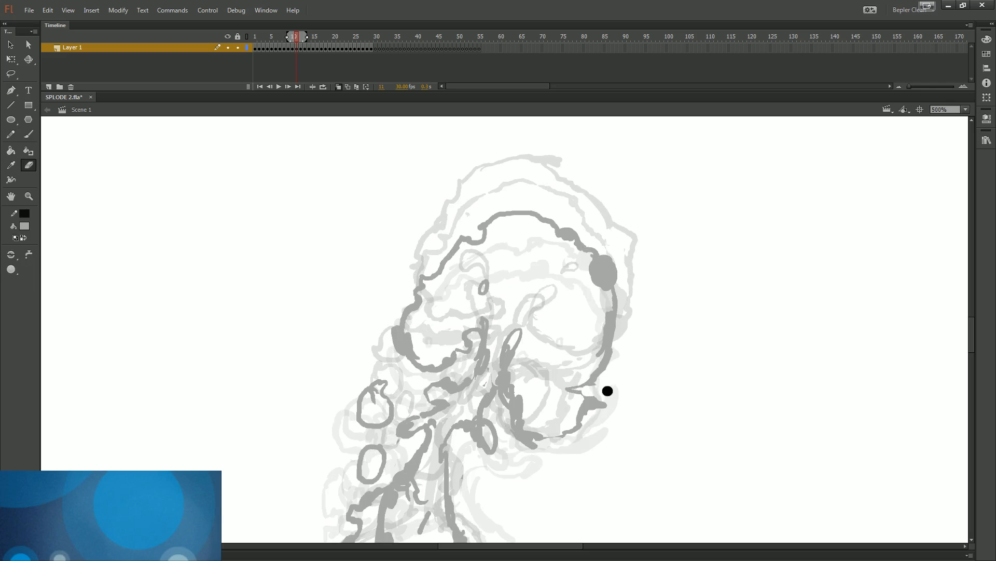
drag(585, 388, 595, 384)
key(comma)
key(period)
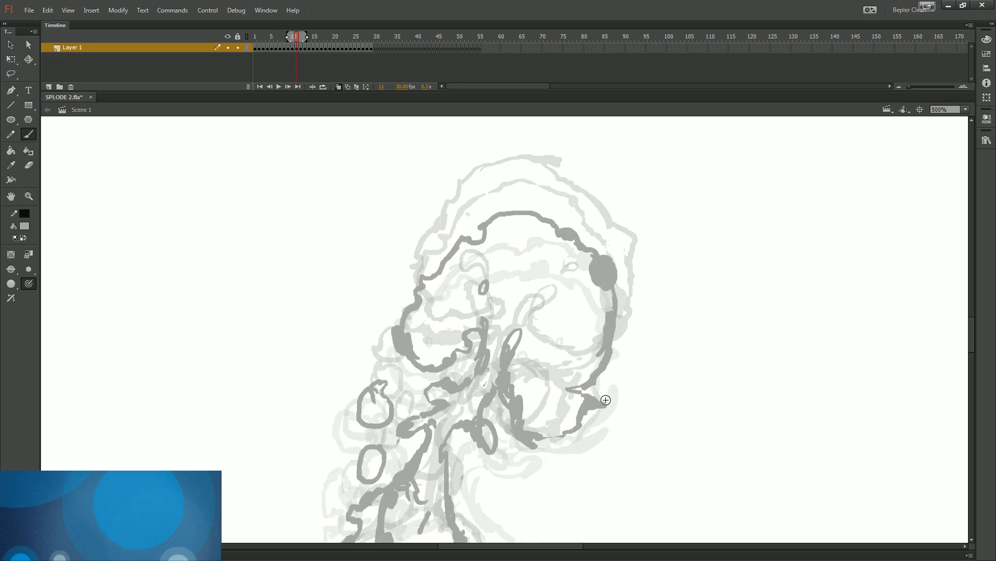
- Flip between frames 11 and 12 and advance to frame 13 to examine how the lower puff separates from the cap
key(period)
key(comma)
key(period)
key(comma)
key(period)
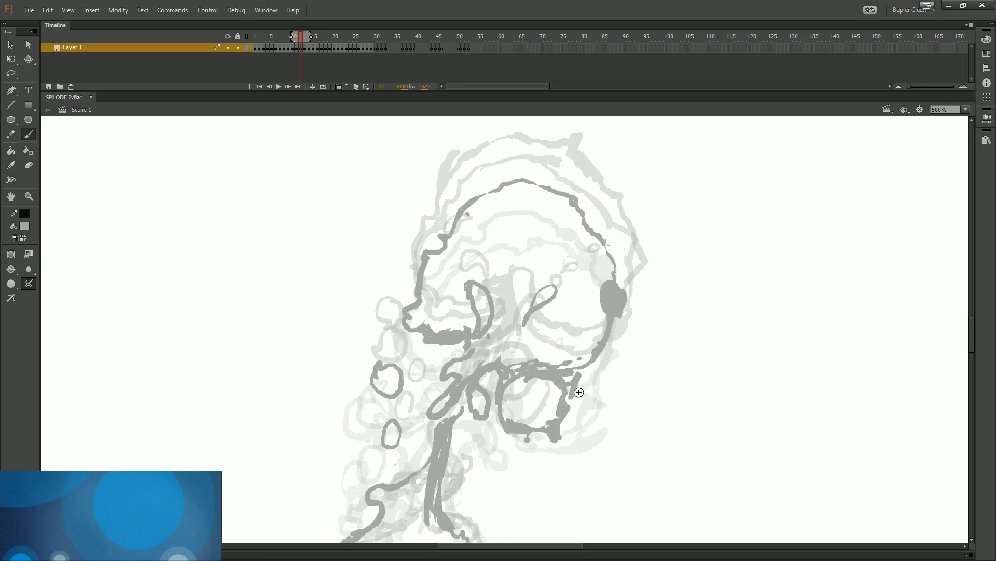
key(comma)
key(period)
key(comma)
key(period)
key(period)
- Advance to frame 15, sketch a trial stroke through the centre of the cap and undo it
key(y)
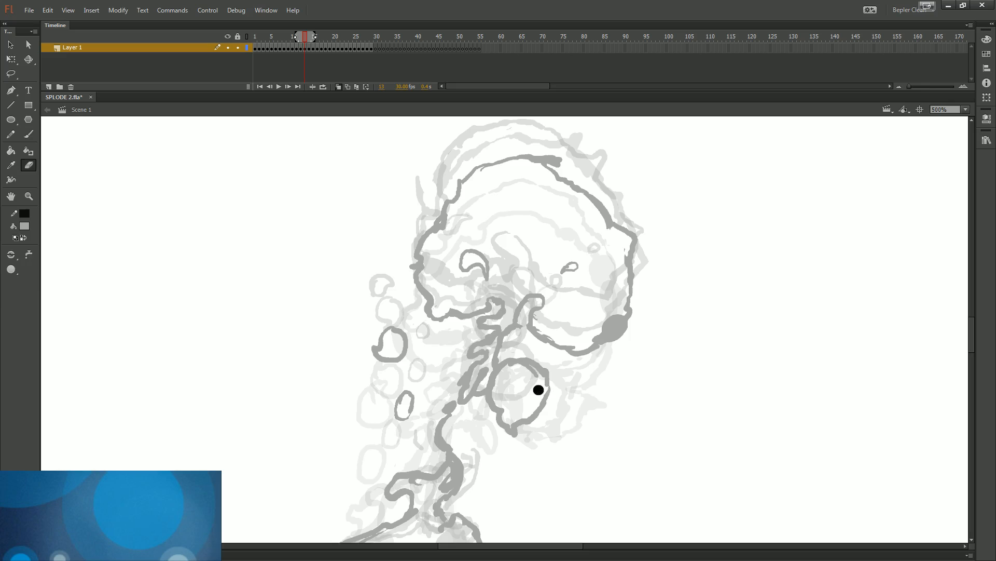
key(period)
key(period)
mouse_move(530, 375)
mouse_down()
mouse_move(490, 345)
mouse_move(528, 216)
mouse_up()
key(ctrl+z)
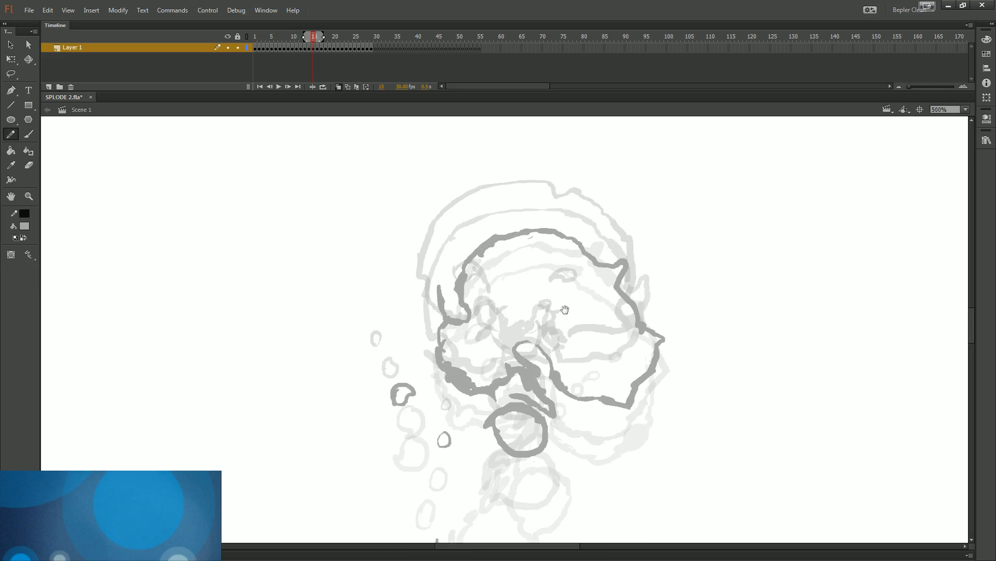
- Step to frame 17 and back to frame 14, sketch trial strokes around the round puff under the cap, and undo them
key(period)
key(period)
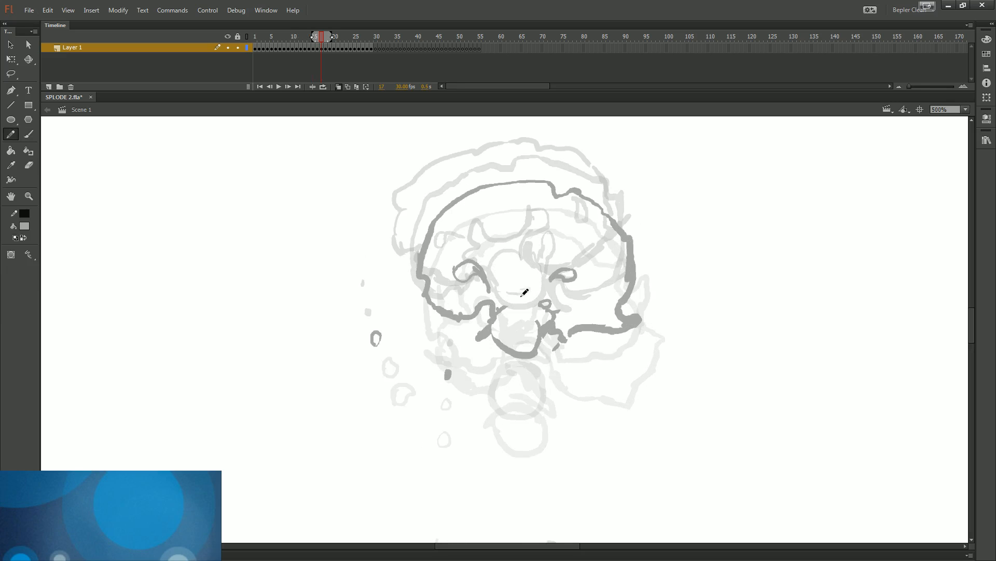
drag(522, 302, 532, 366)
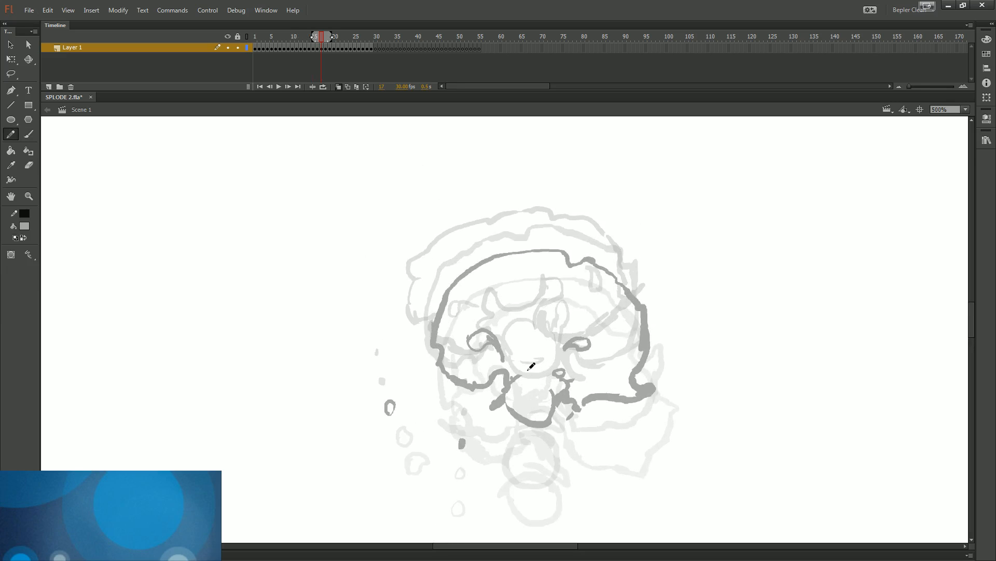
key(comma)
key(comma)
key(comma)
mouse_move(531, 413)
mouse_down()
mouse_move(539, 435)
mouse_move(560, 425)
mouse_move(543, 441)
mouse_move(562, 416)
mouse_up()
key(ctrl+z)
key(ctrl+z)
- Advance to frame 21, sketch a trial stroke around the bulge on top of the cap and undo it
key(period)
key(period)
key(period)
key(period)
key(period)
key(period)
drag(512, 240, 538, 352)
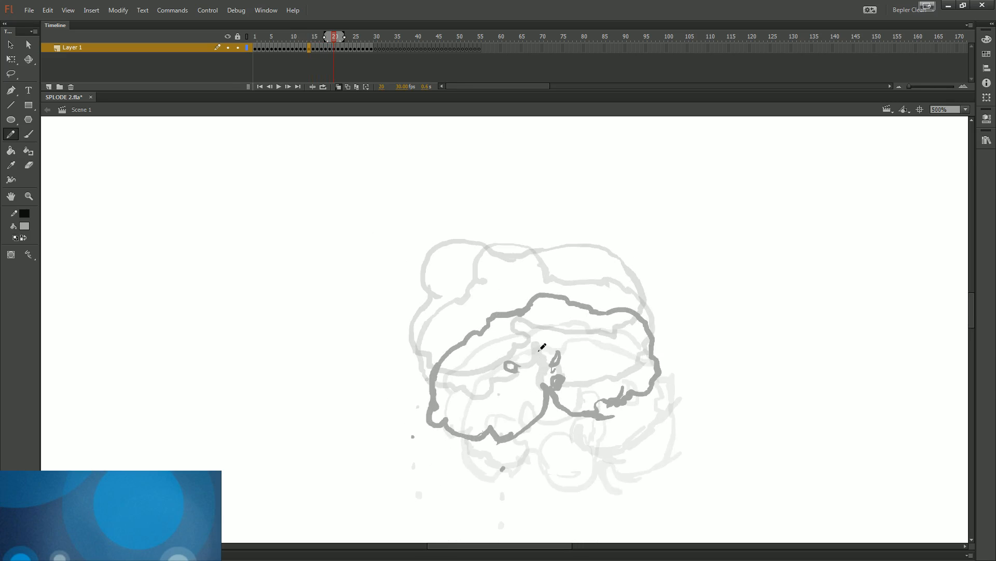
key(period)
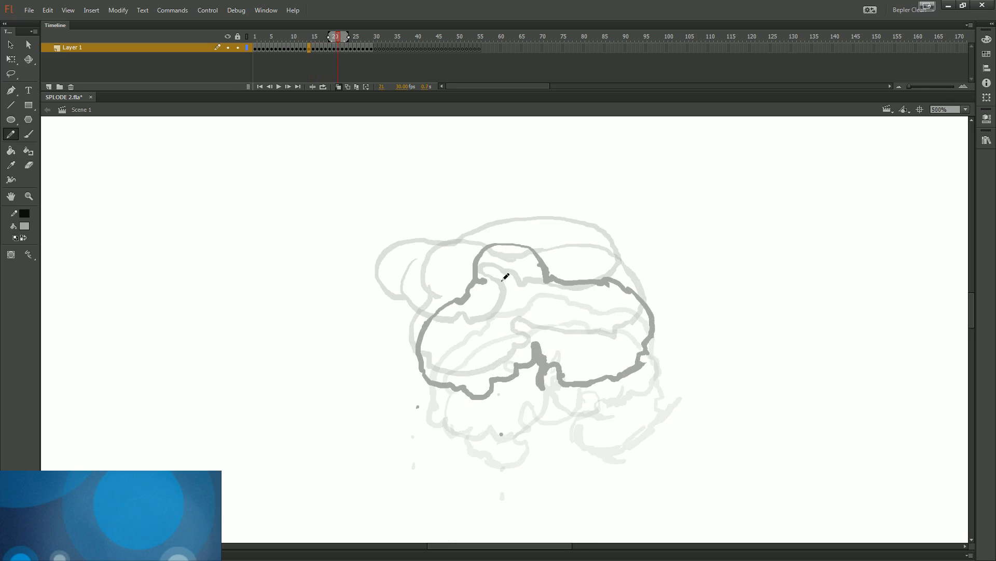
drag(472, 298, 556, 279)
key(ctrl+z)
- Step forward and back through frames 22 to 26 to examine how the bulge rolls over and the cap dissipates
key(period)
key(period)
key(period)
key(period)
key(period)
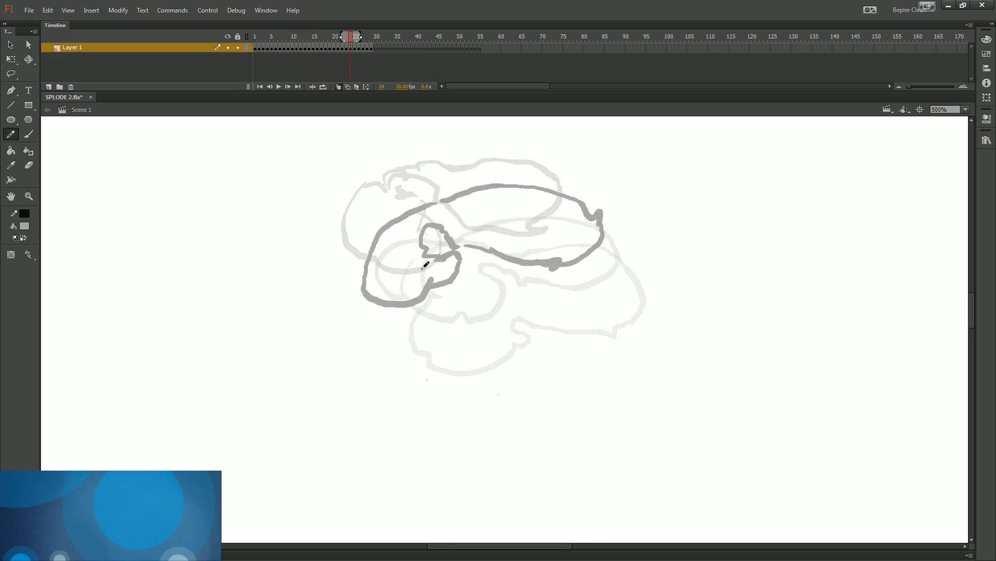
drag(431, 234, 563, 355)
key(comma)
key(comma)
key(comma)
key(comma)
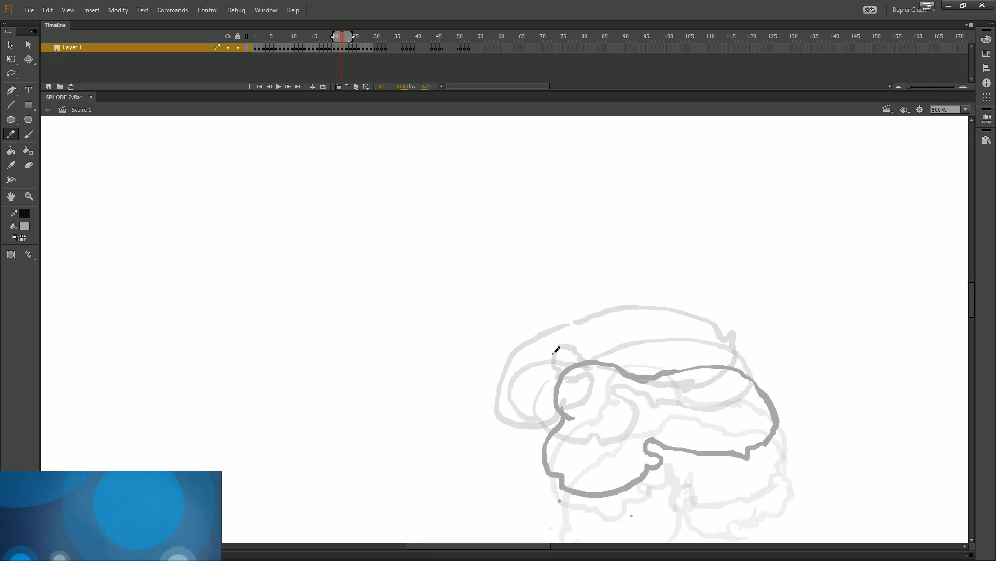
key(period)
key(period)
key(period)
key(period)
- Step back and forth between frames 26 and 11 to examine the motion of the whole smoke plume on the stage
key(ctrl+minus)
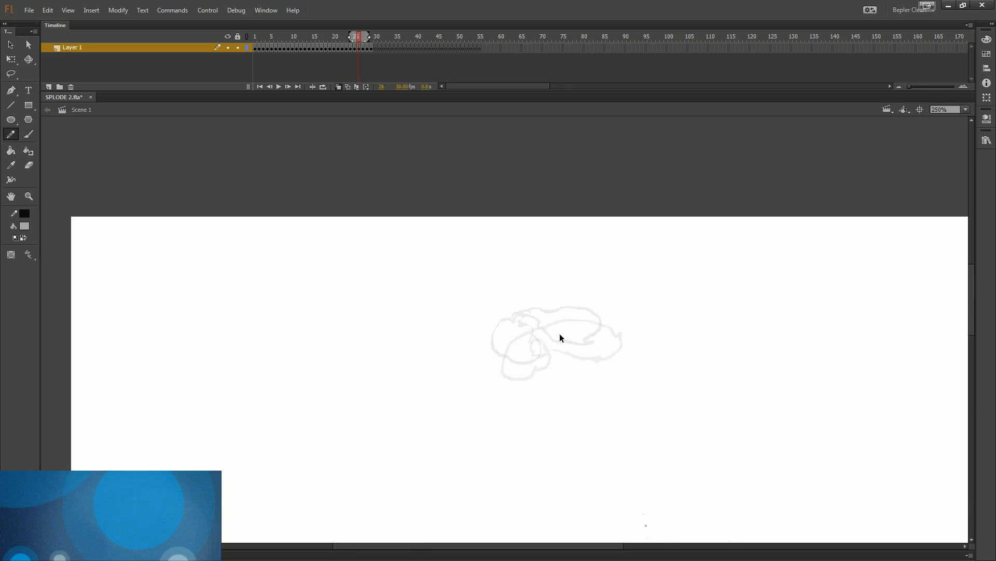
key(ctrl+minus)
key(comma)
key(comma)
key(comma)
key(comma)
key(comma)
key(comma)
key(period)
key(period)
key(period)
key(period)
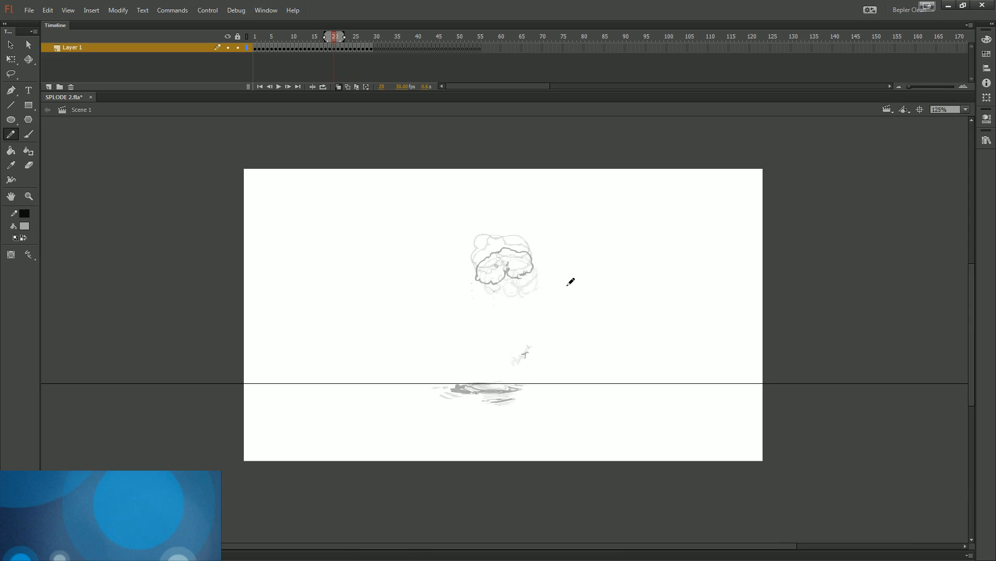
key(period)
key(comma)
key(comma)
key(comma)
key(comma)
key(comma)
key(comma)
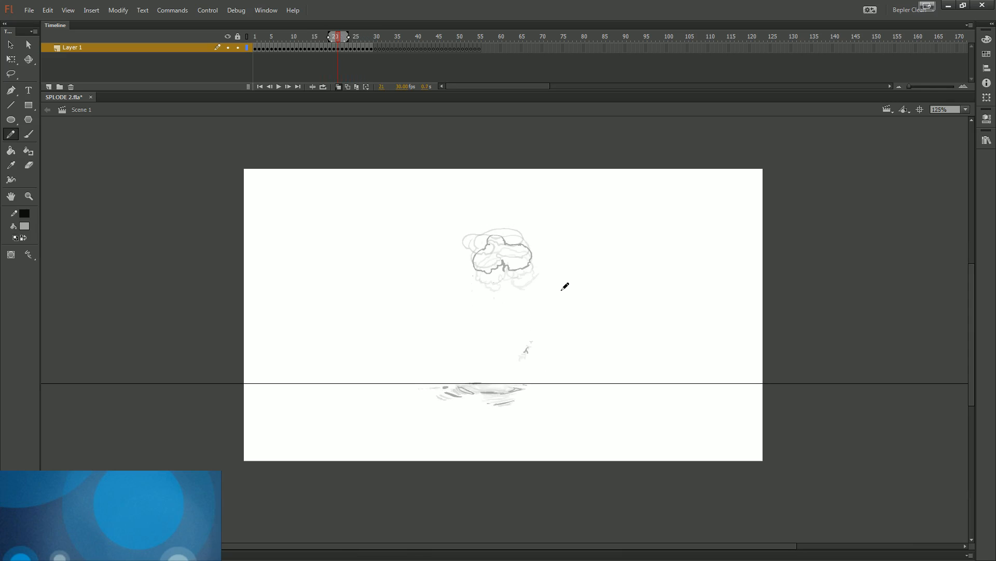
key(comma)
key(comma)
key(comma)
key(comma)
key(comma)
key(comma)
key(comma)
key(comma)
key(comma)
key(comma)
key(comma)
key(comma)
key(comma)
key(comma)
key(comma)
key(comma)
key(comma)
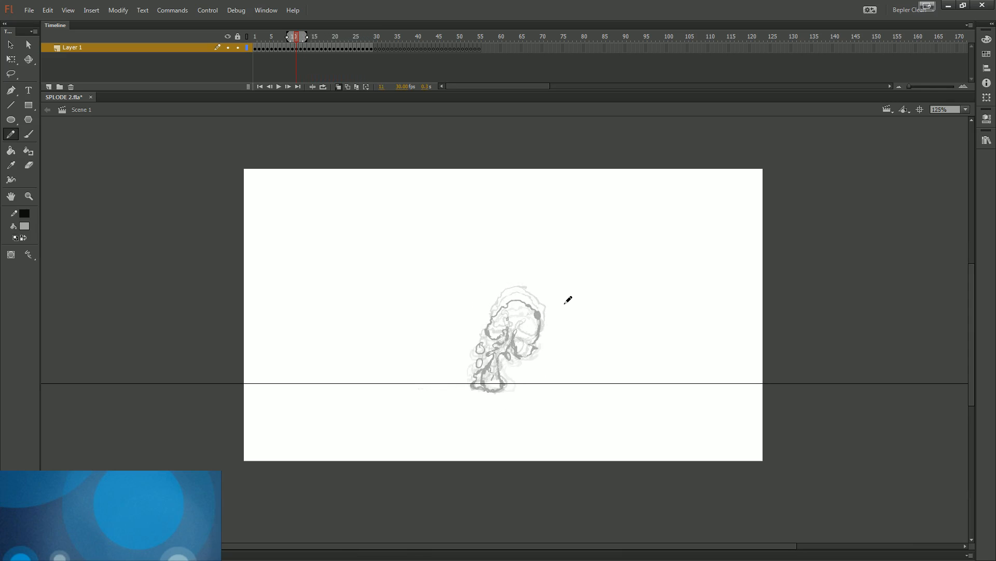
- Play the animation through to frame 33, then step back and forward again to frame 19 to review the whole explosion
key(Return)
key(Return)
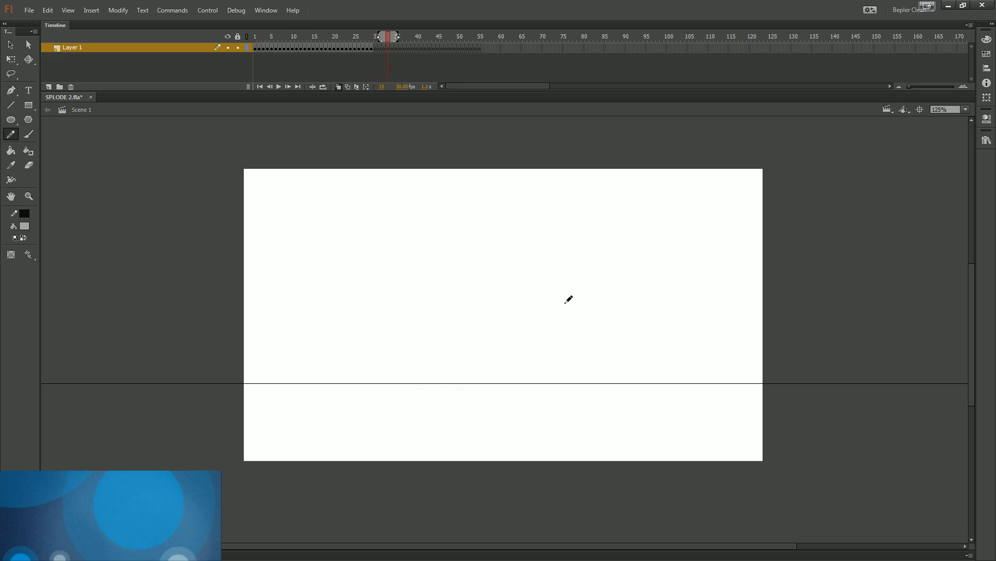
key(comma)
key(comma)
key(comma)
key(comma)
key(comma)
key(comma)
key(comma)
key(comma)
key(comma)
key(comma)
key(comma)
key(comma)
key(comma)
key(comma)
key(comma)
key(comma)
key(comma)
key(comma)
key(comma)
key(comma)
key(period)
key(period)
key(period)
key(period)
key(period)
key(period)
key(period)
key(period)
key(period)
key(period)
key(period)
key(period)
key(period)
key(period)
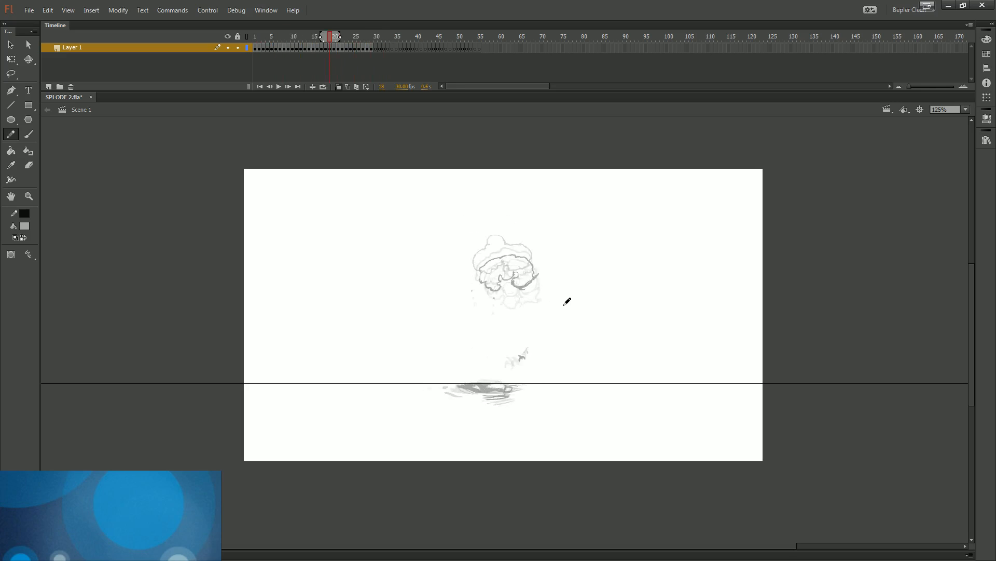
- Step through the frames between 25 and 11 at closer range to examine the smoke plume's motion
key(ctrl+equal)
key(comma)
key(comma)
key(comma)
key(comma)
key(comma)
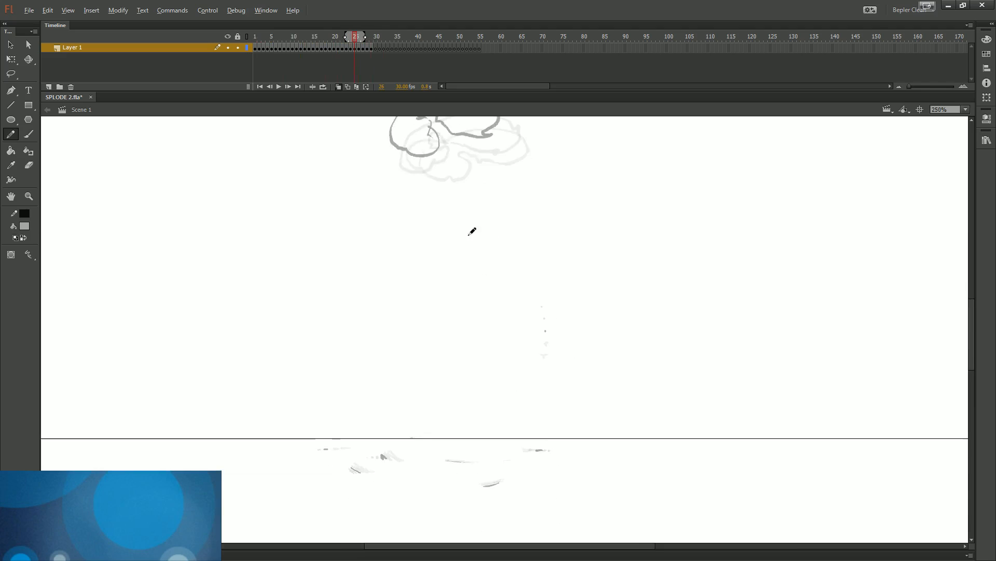
key(comma)
key(comma)
key(comma)
key(comma)
key(comma)
key(comma)
key(comma)
key(comma)
key(comma)
key(comma)
key(comma)
key(comma)
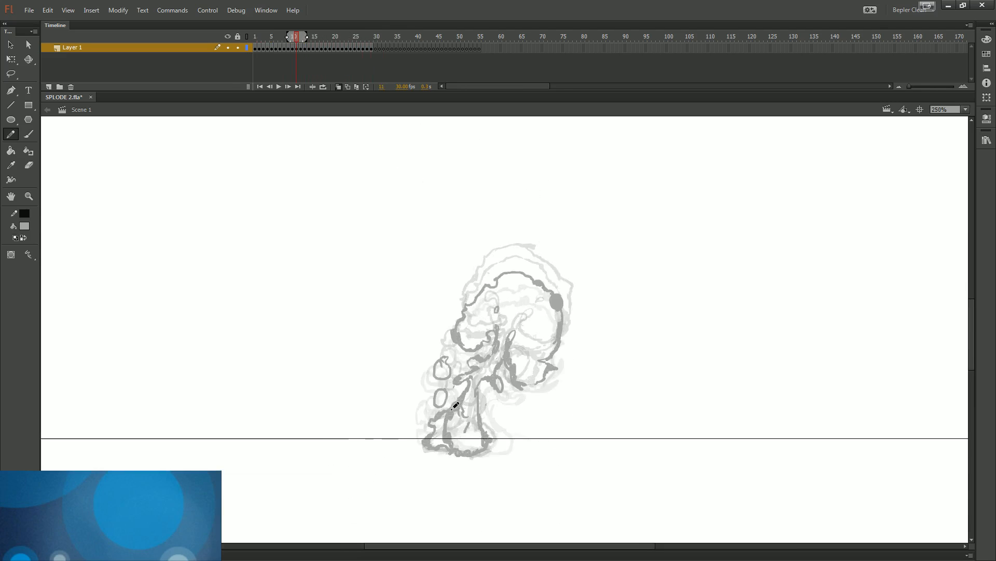
- Sketch trial strokes beside the stem and inside the cap around frames 11 and 12 and undo them
drag(411, 390, 429, 324)
key(ctrl+z)
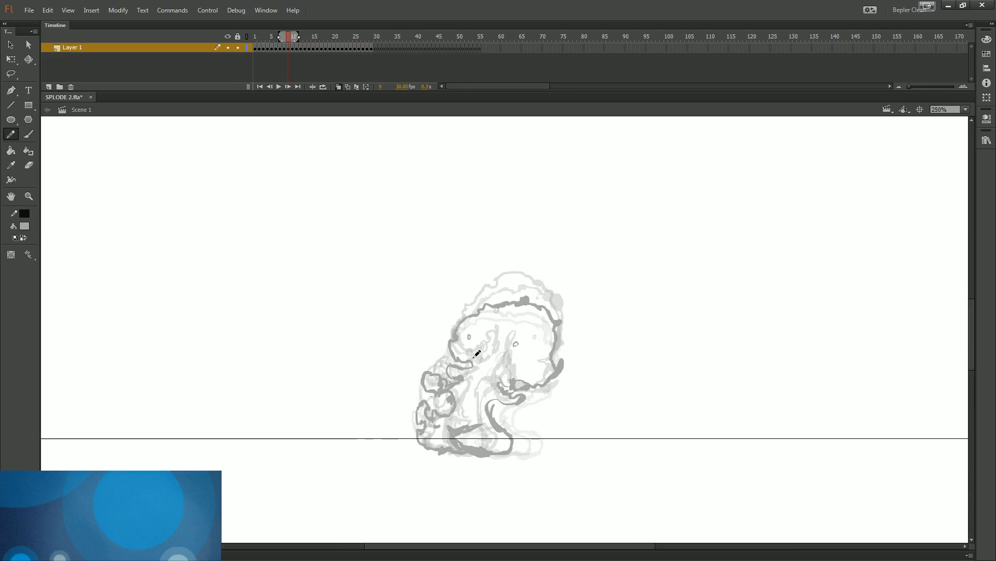
key(period)
key(period)
key(period)
key(ctrl+equal)
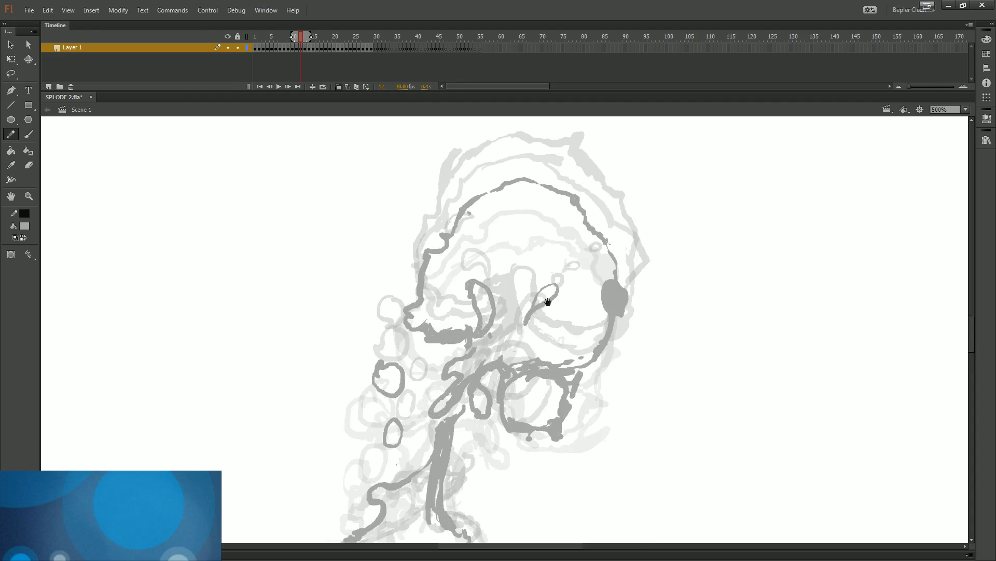
drag(521, 313, 517, 345)
key(ctrl+z)
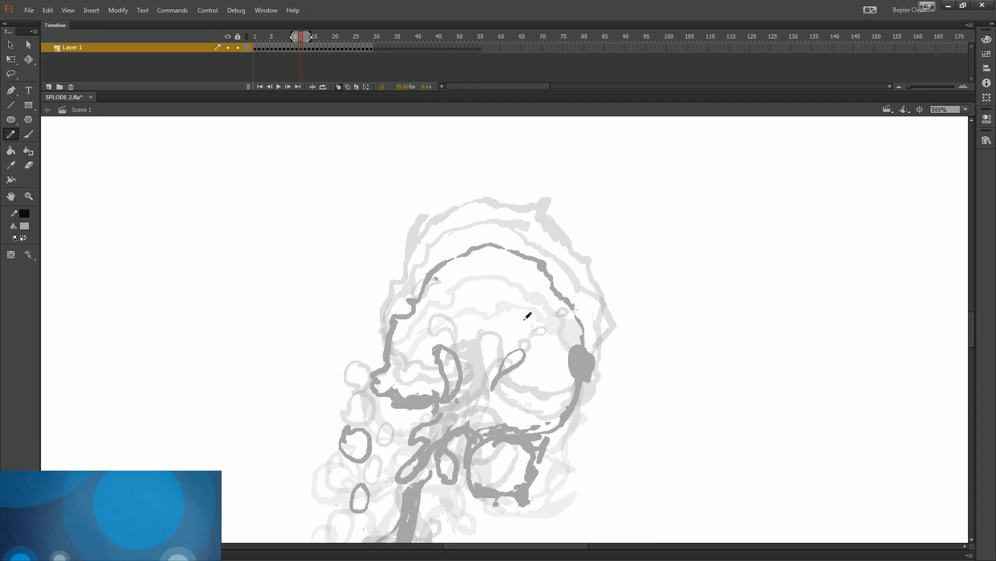
- Advance to frame 18, sketch a trial mark on the cap's left curl and undo it
key(period)
key(period)
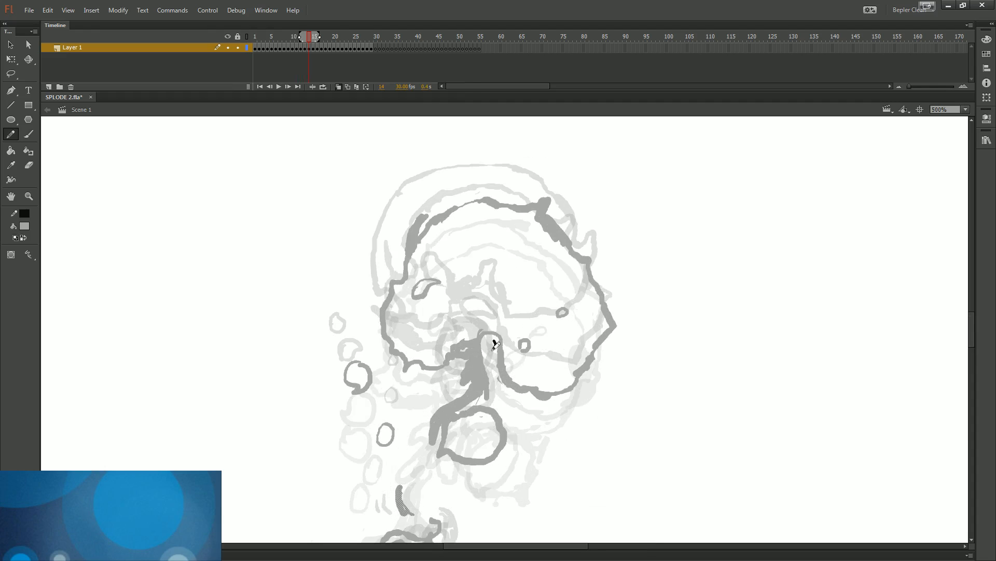
key(period)
key(period)
key(period)
key(period)
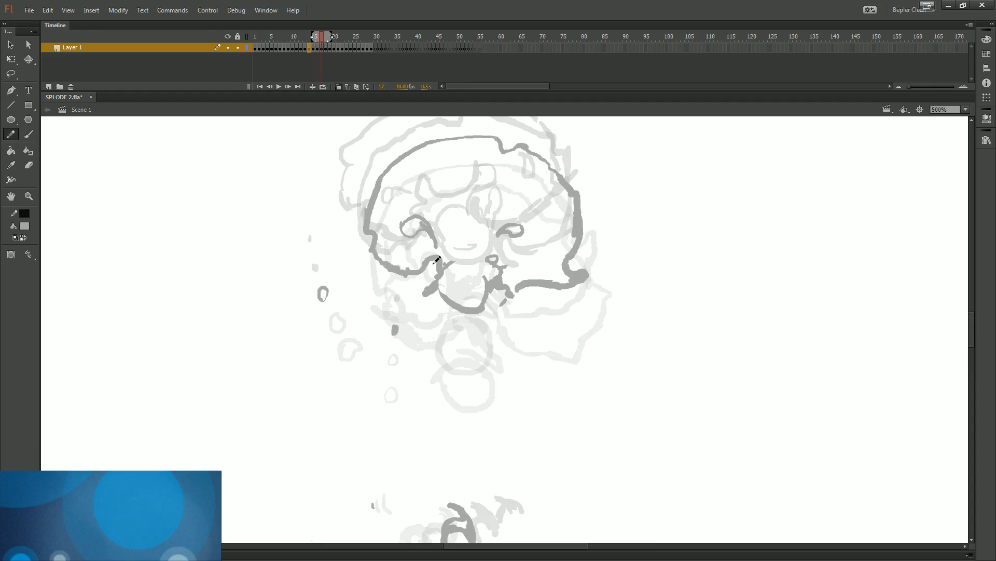
key(period)
drag(458, 267, 461, 270)
key(ctrl+z)
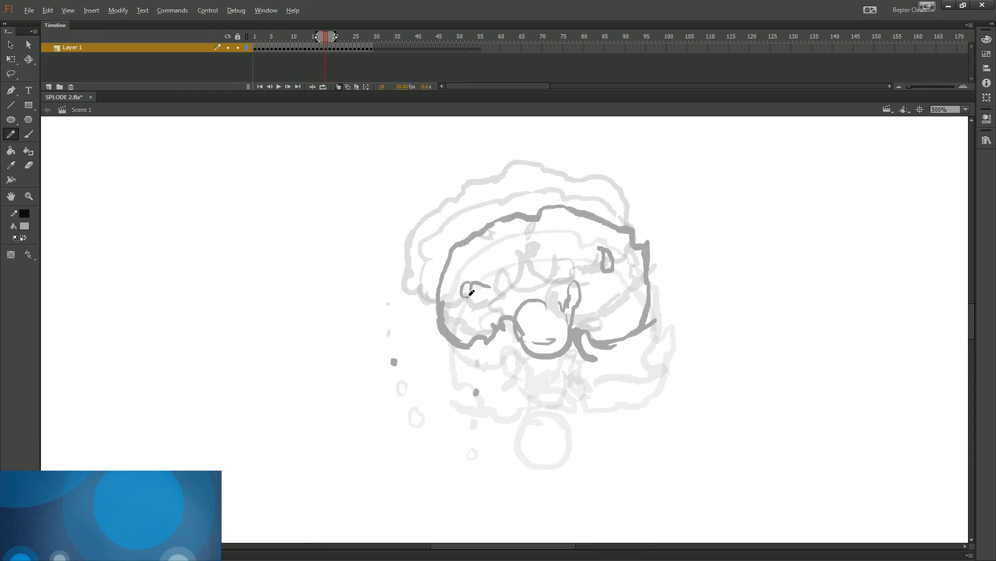
- Step forward to frame 22 and back to frame 13 to examine how the cap's curls roll over
key(period)
key(period)
key(period)
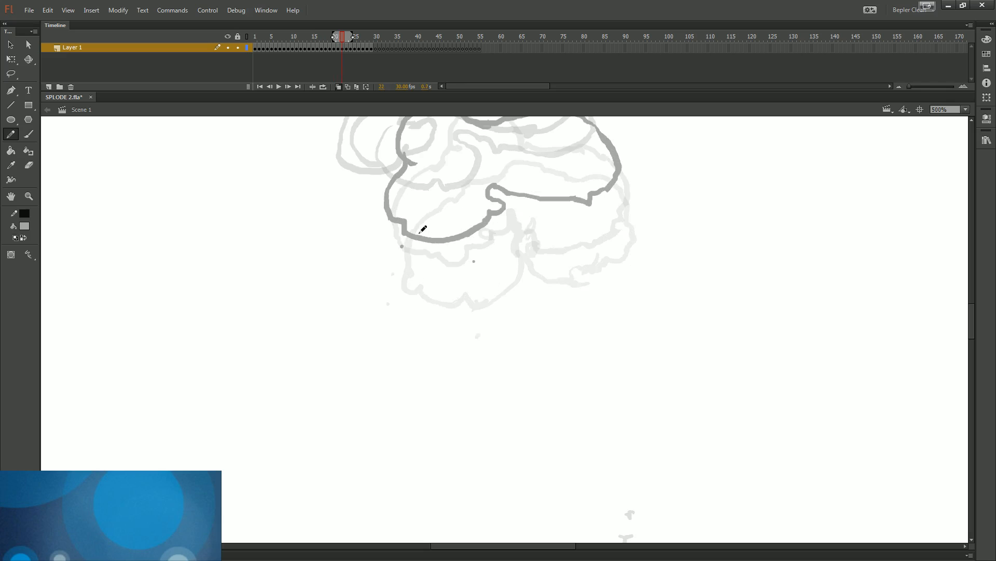
key(comma)
key(comma)
key(comma)
key(comma)
key(comma)
key(comma)
key(comma)
key(comma)
key(comma)
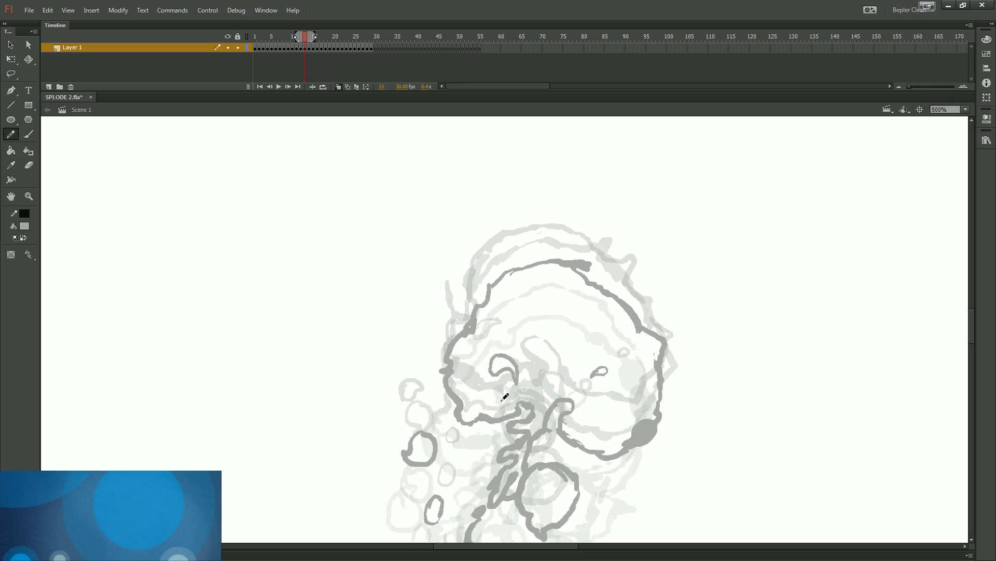
- Try short marks on the cap's left curl across frames 13 to 15 and undo them
mouse_move(503, 359)
mouse_down()
mouse_move(519, 339)
mouse_move(520, 367)
mouse_move(502, 356)
mouse_up()
key(period)
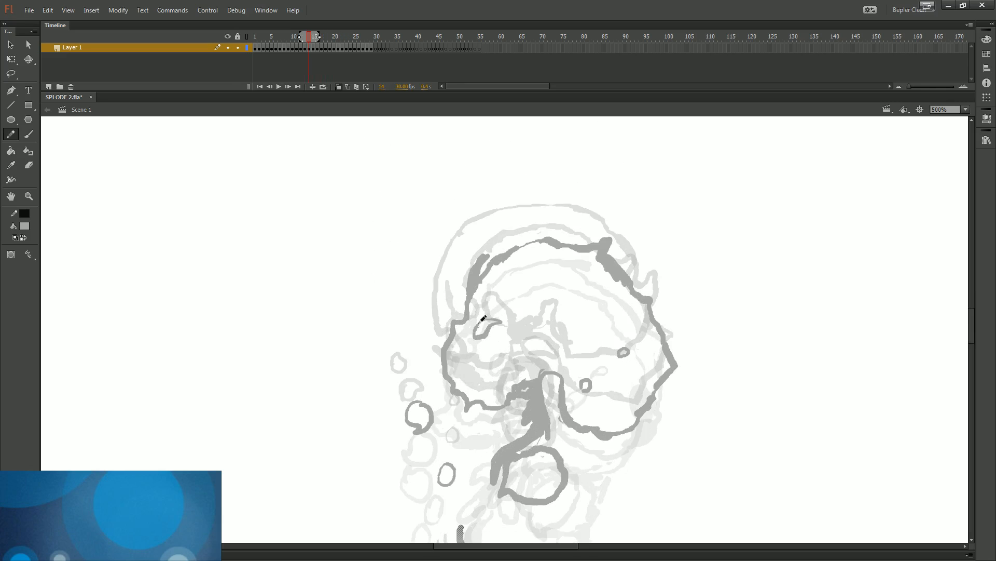
key(period)
mouse_move(470, 311)
mouse_down()
mouse_move(464, 305)
mouse_move(474, 308)
mouse_up()
key(ctrl+z)
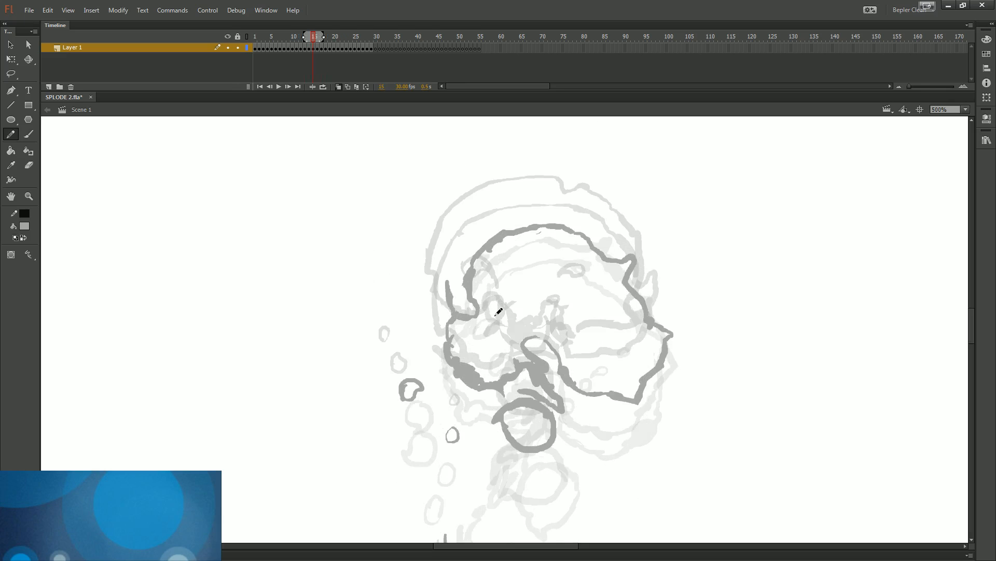
key(comma)
key(period)
key(ctrl+z)
- Step back through the early frames and forward to frame 12 to examine the left curl's formation
key(comma)
key(comma)
key(comma)
key(comma)
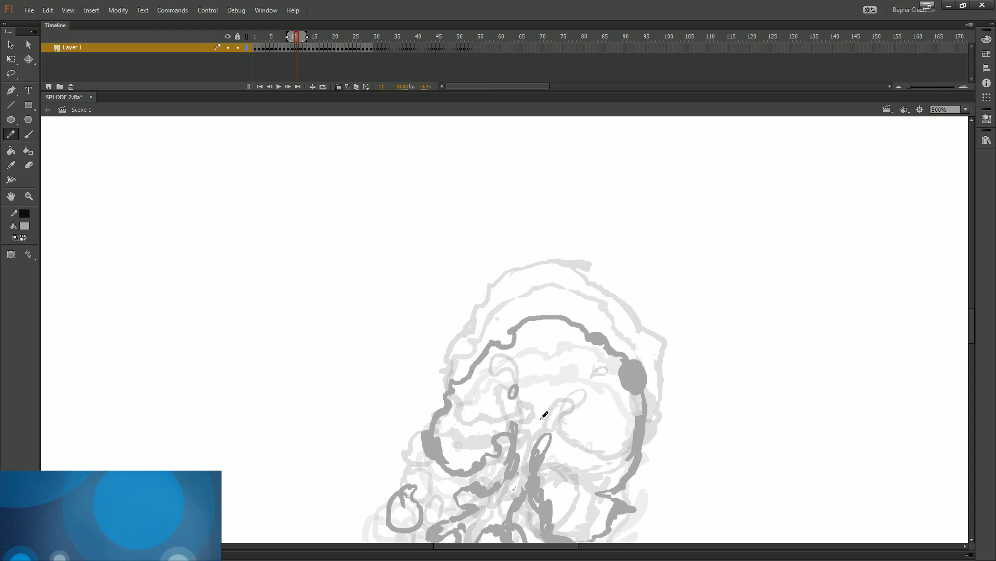
key(comma)
key(comma)
key(comma)
key(period)
key(period)
drag(452, 484, 465, 368)
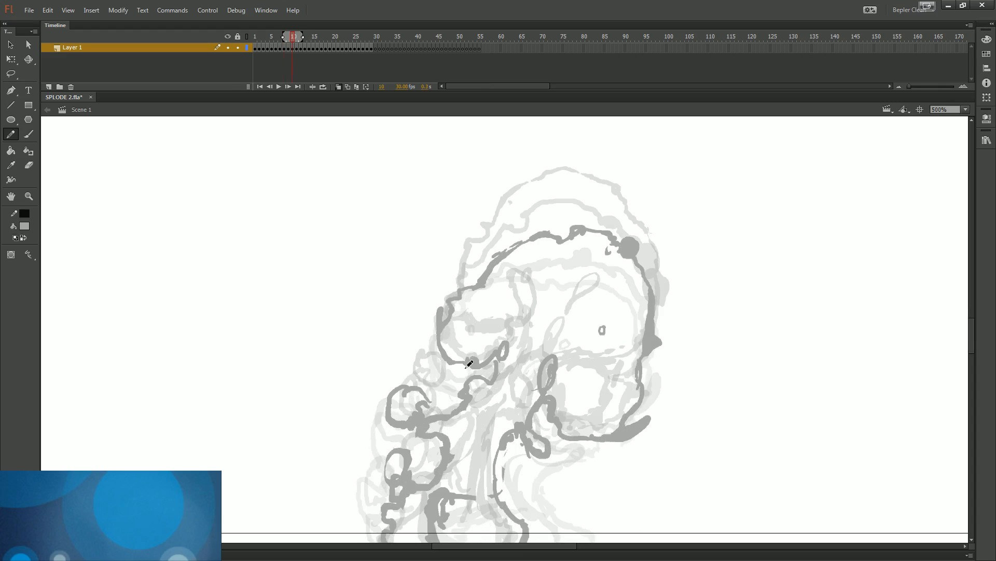
key(period)
key(period)
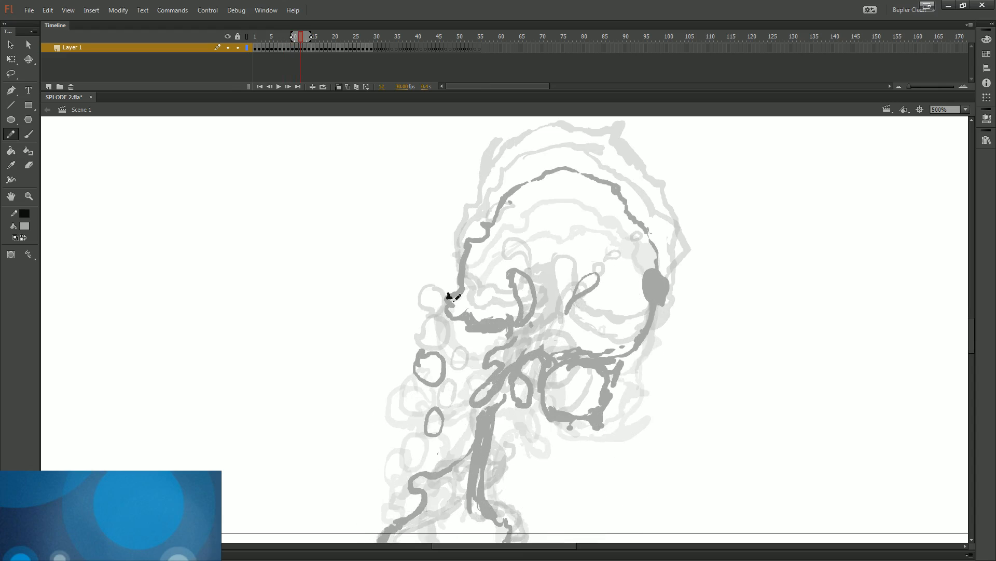
- Mark the left curl's rising path with three short pencil strokes on frame 15
key(period)
key(period)
drag(507, 289, 516, 275)
key(period)
drag(525, 246, 507, 199)
drag(497, 179, 490, 173)
key(period)
key(comma)
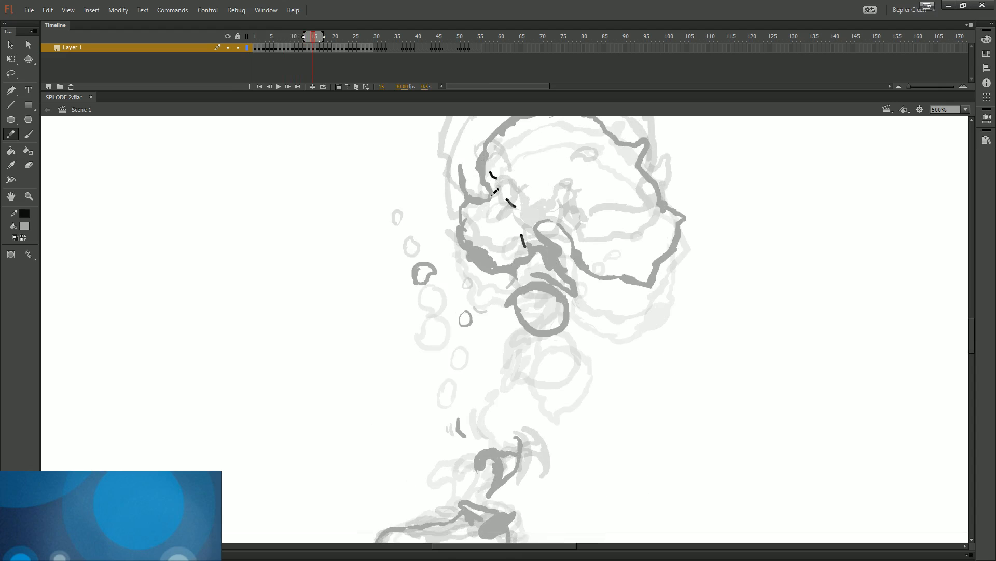
- Step back to frame 11 and forward to frame 24 to examine the whole cap rising and thinning out
key(comma)
key(comma)
key(comma)
key(comma)
key(v)
key(ctrl+minus)
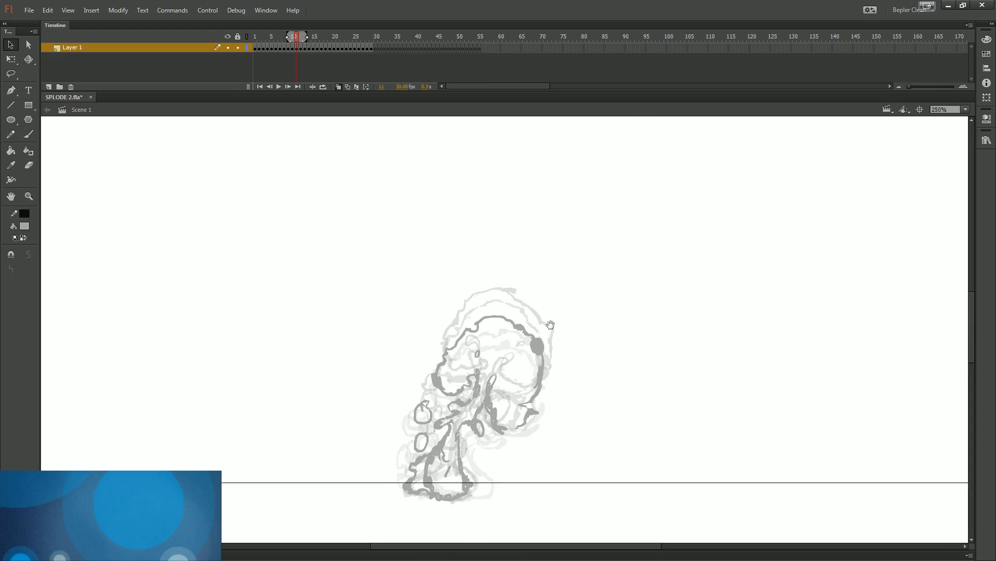
drag(550, 327, 506, 307)
drag(488, 361, 520, 376)
key(period)
key(period)
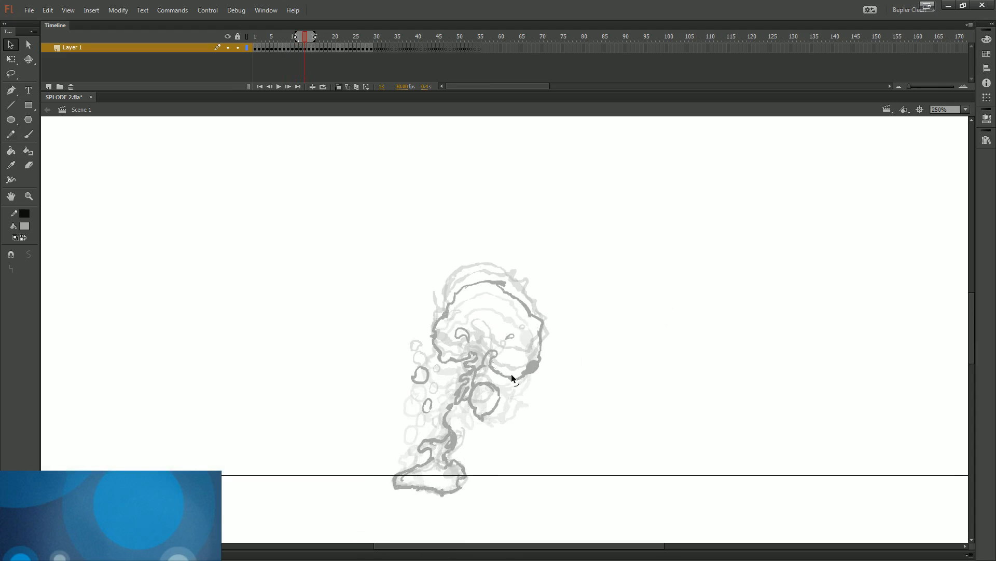
key(period)
key(period)
key(period)
key(period)
key(period)
key(period)
key(period)
key(period)
key(period)
key(period)
key(period)
key(period)
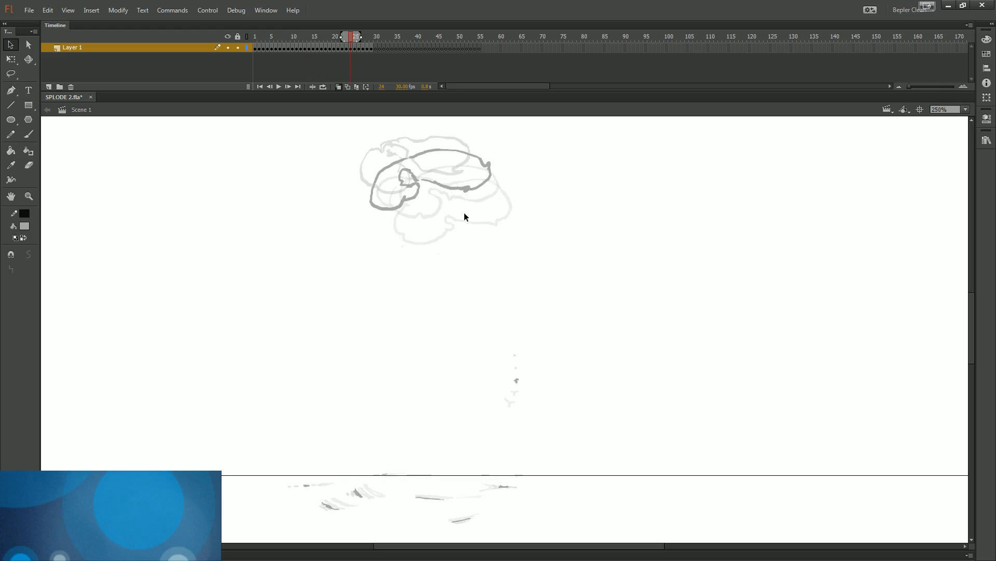
- Return to frame 9, sketch a trial pencil stroke along the stem's right side near the base and undo it
key(comma)
key(comma)
key(comma)
key(comma)
key(comma)
key(comma)
key(comma)
key(comma)
key(comma)
key(comma)
key(comma)
key(comma)
key(comma)
key(comma)
key(comma)
key(y)
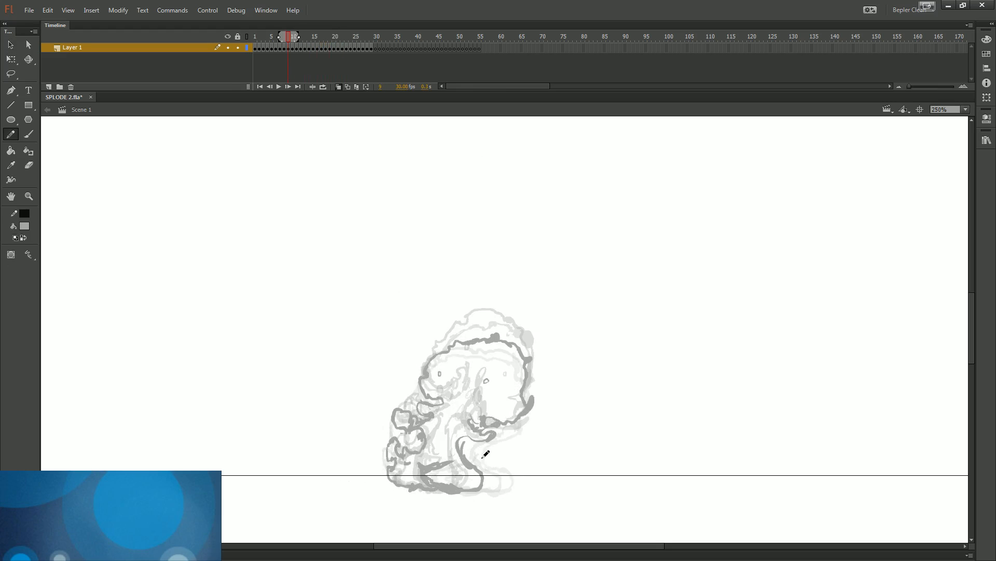
drag(467, 445, 481, 474)
key(ctrl+z)
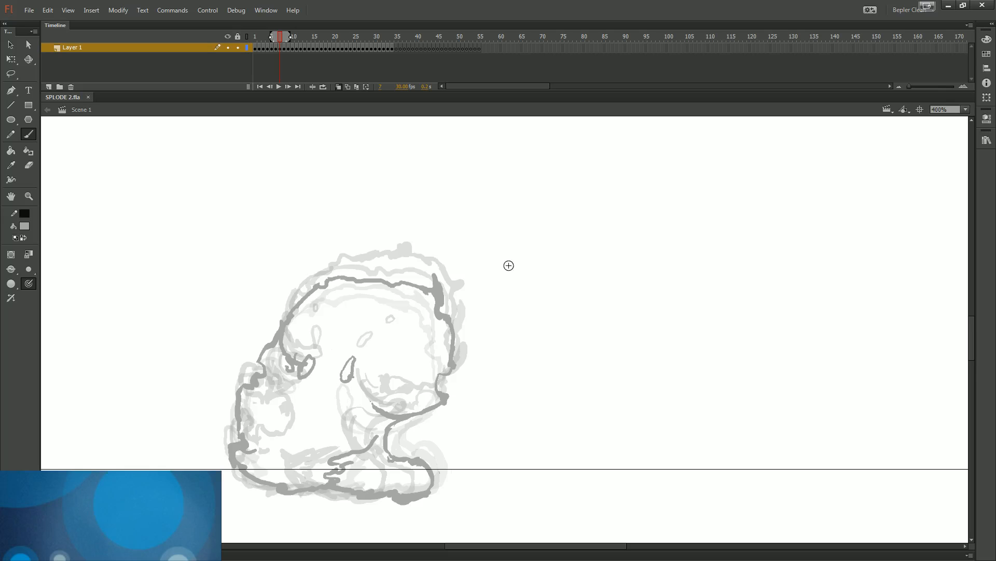
- Paint small brush strokes around the cap's lower-right bulge on frames 11 and 12
key(period)
key(period)
key(period)
key(period)
key(period)
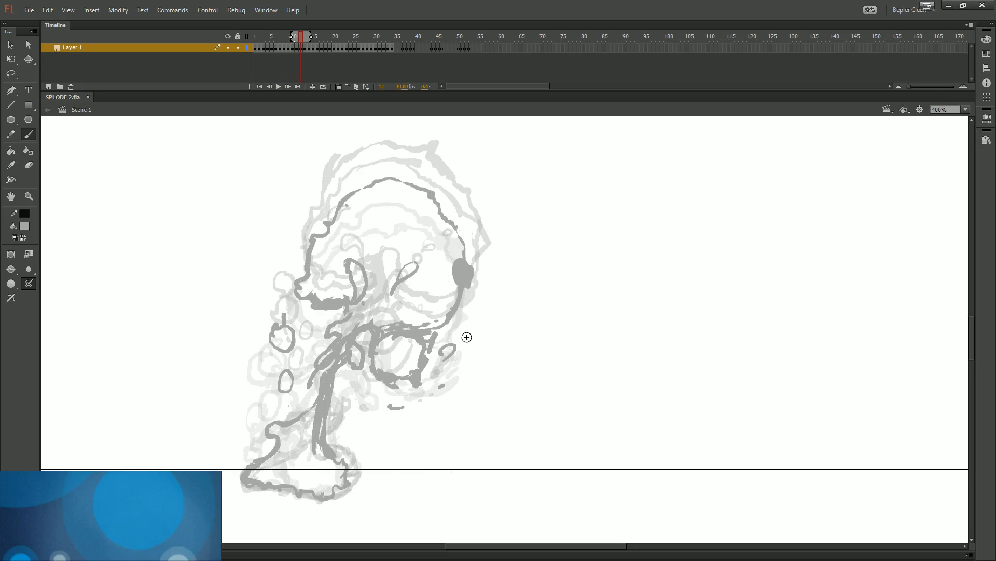
key(comma)
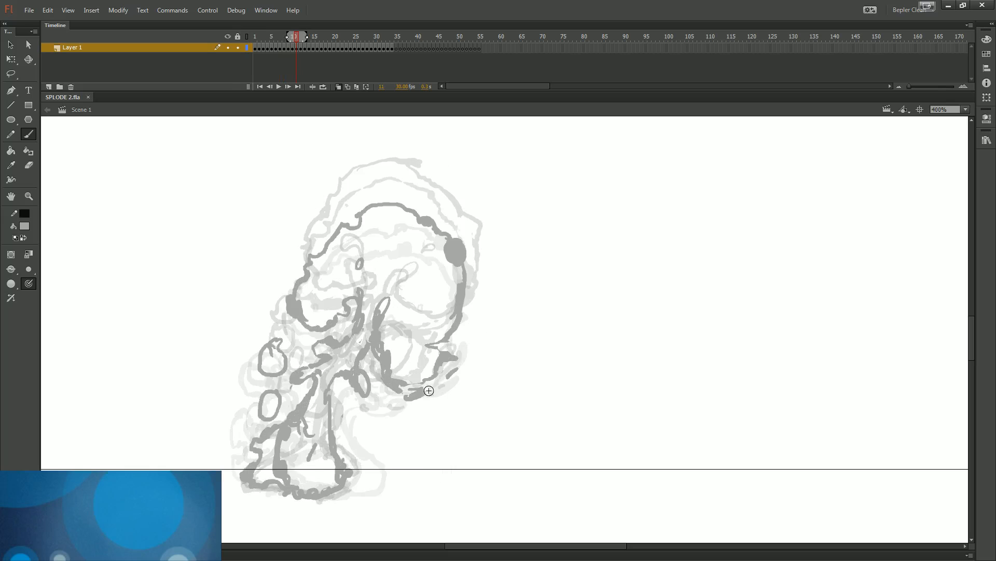
key(period)
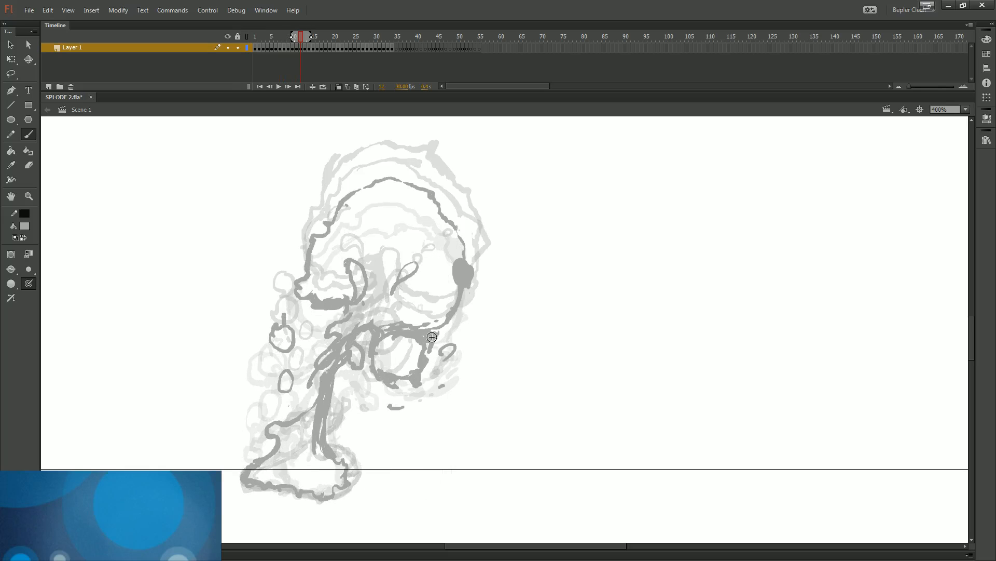
key(comma)
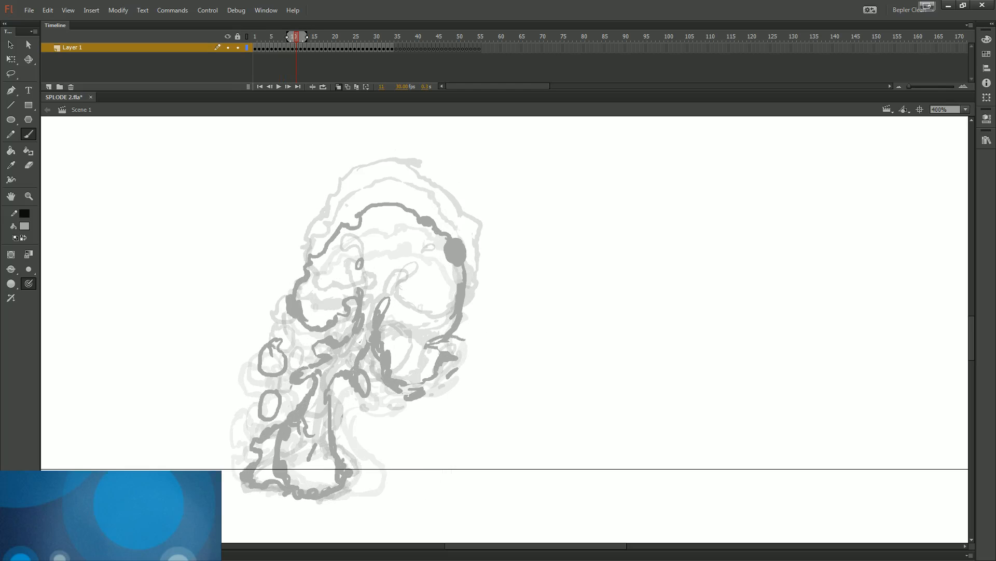
key(period)
- Advance to frame 22 and touch up a debris fleck above the ground line with the brush
key(period)
key(period)
key(period)
key(period)
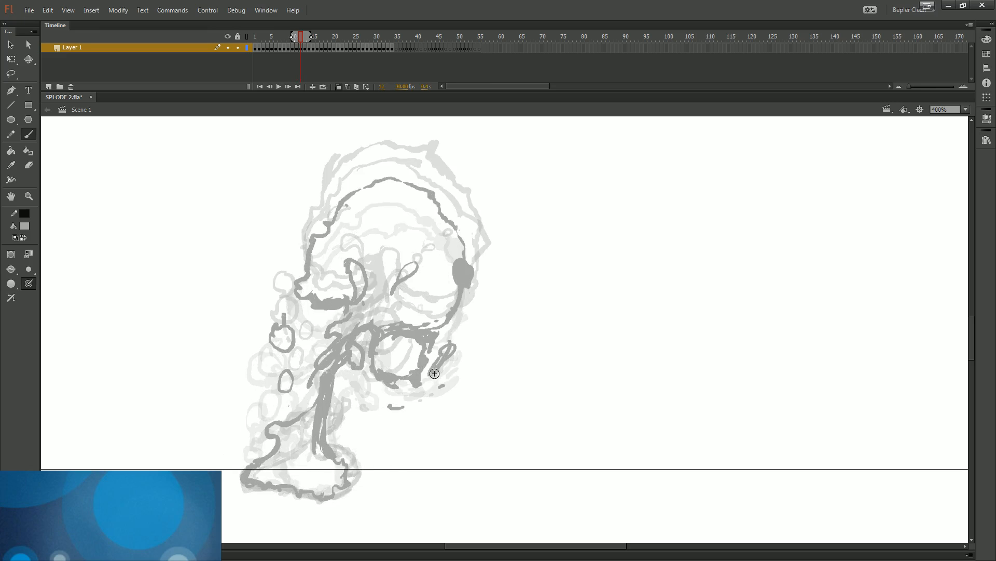
key(period)
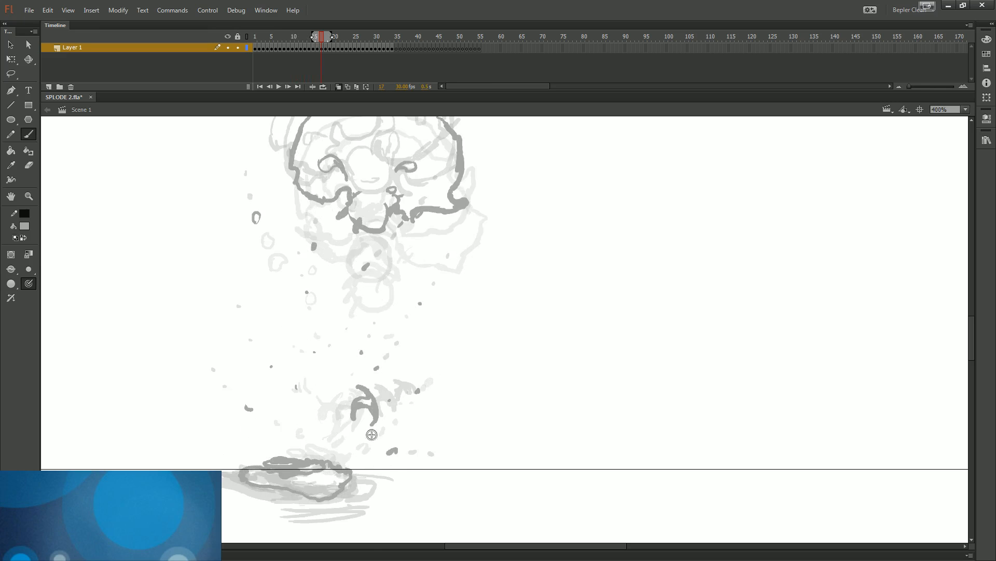
key(period)
key(period)
key(period)
key(period)
key(period)
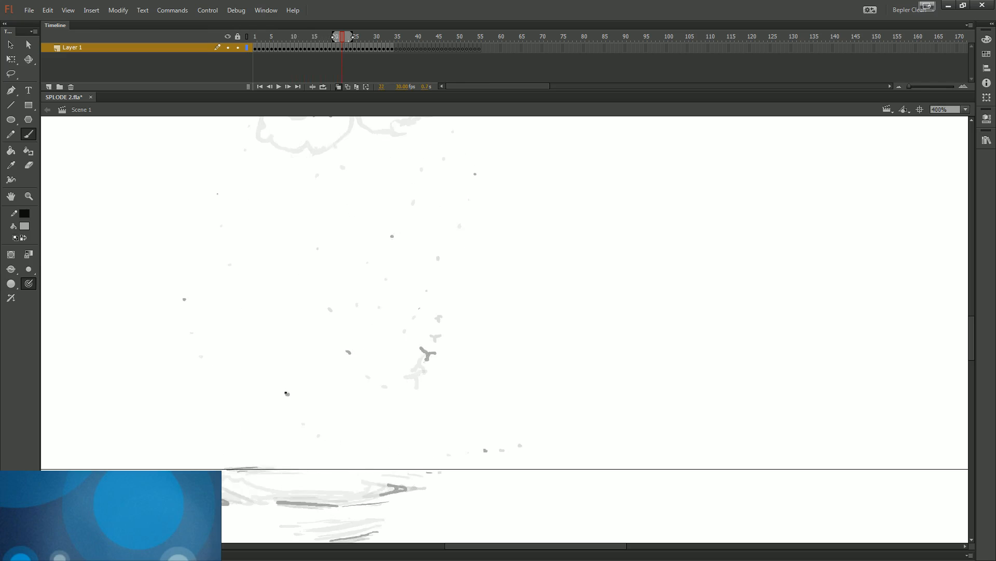
- Step back to frame 12 and forward through frame 15 to examine the debris trail beneath the cap
key(comma)
key(comma)
key(comma)
key(comma)
key(comma)
key(comma)
key(comma)
key(comma)
key(comma)
key(comma)
key(comma)
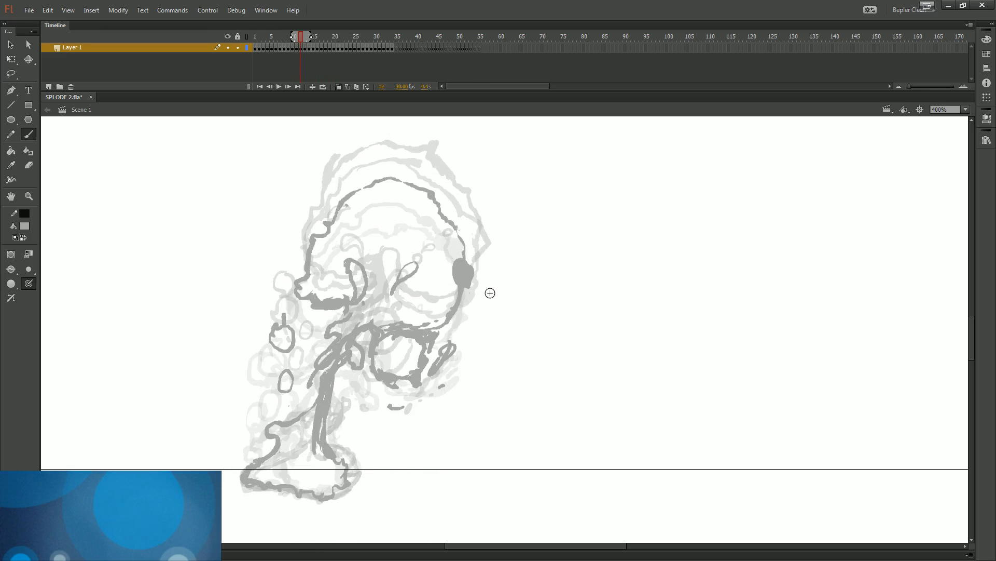
drag(501, 269, 482, 277)
key(period)
key(period)
key(period)
key(period)
key(period)
key(period)
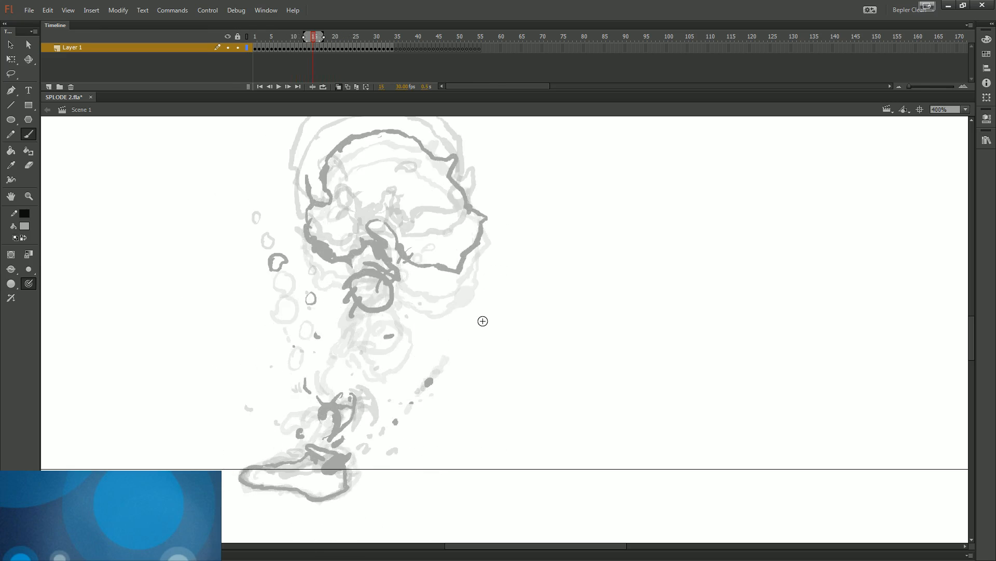
- Compare frames 19 and 20 and paint a small debris fleck below the cap's right lobe on frame 20
drag(441, 244, 484, 345)
key(period)
key(period)
key(period)
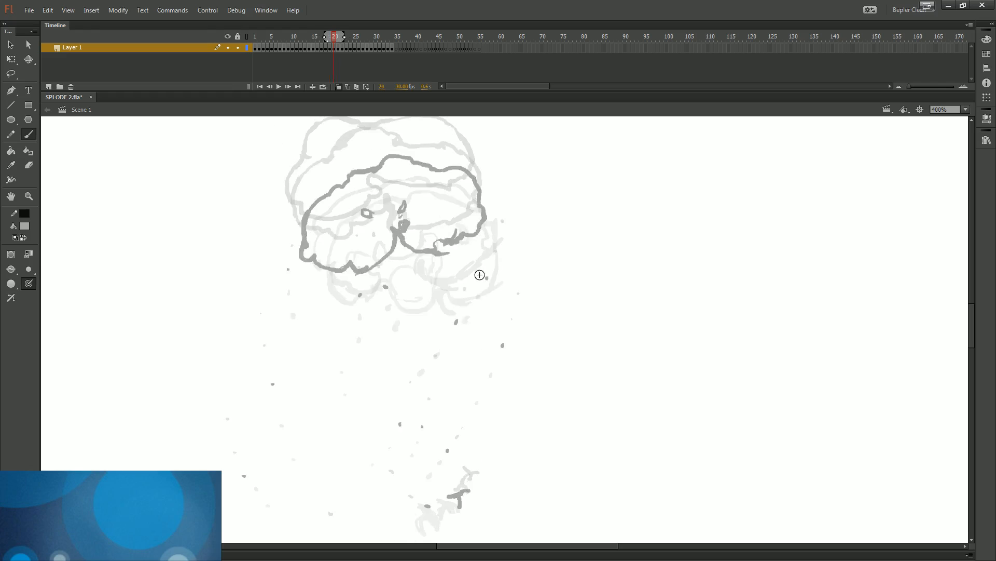
key(comma)
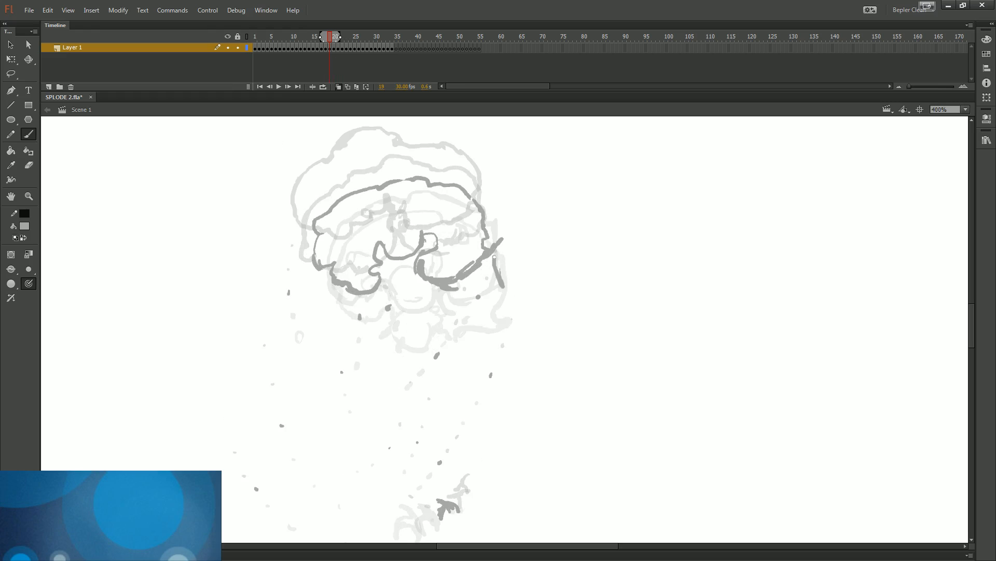
key(period)
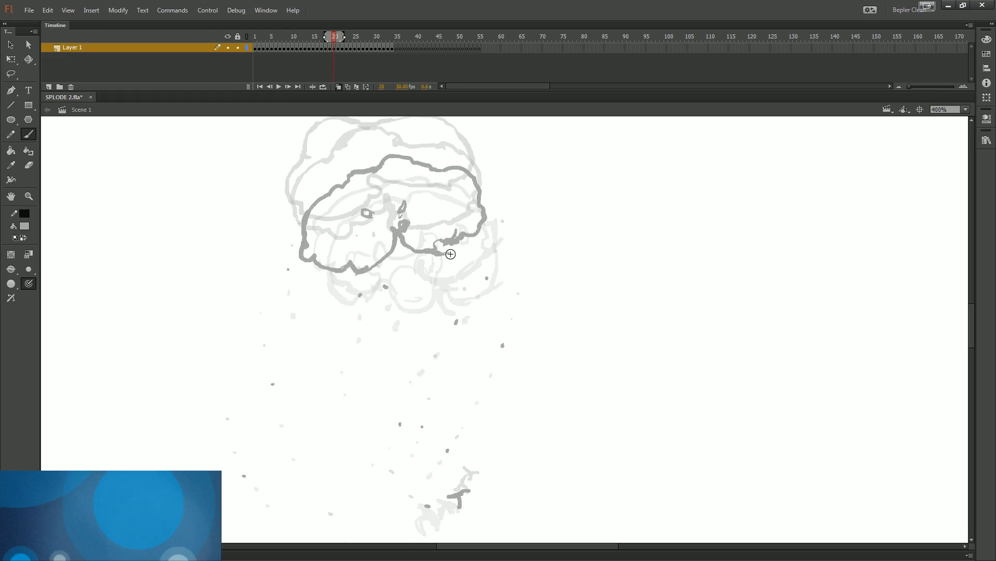
key(comma)
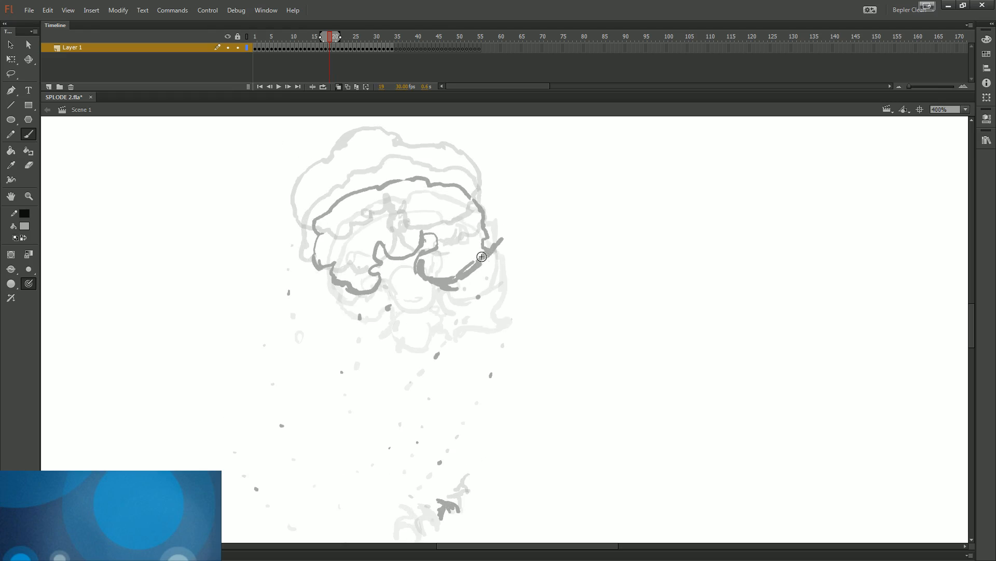
key(period)
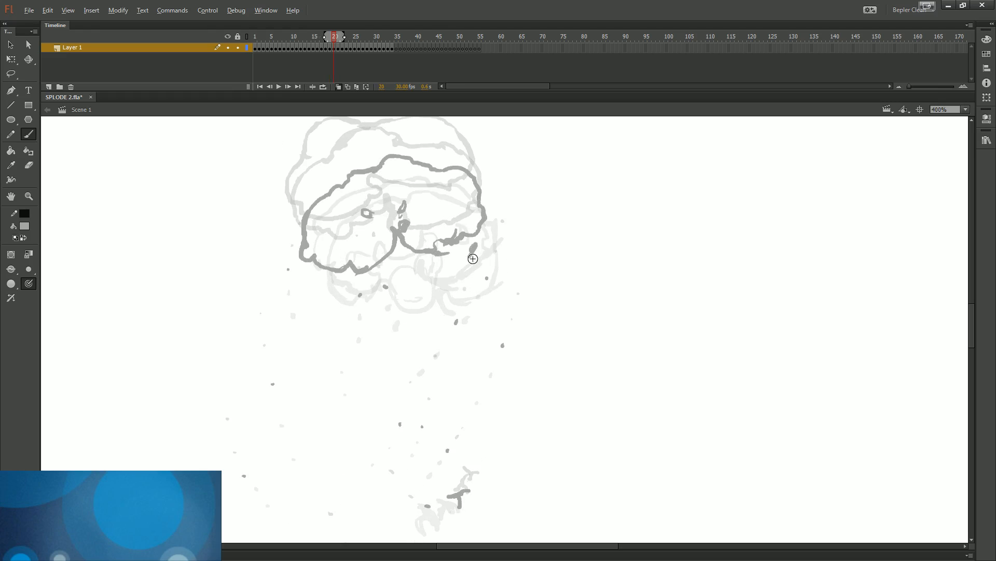
- Step forward from frame 20 through frame 28 to examine the smoke and debris breaking apart
key(period)
key(period)
key(period)
key(period)
key(period)
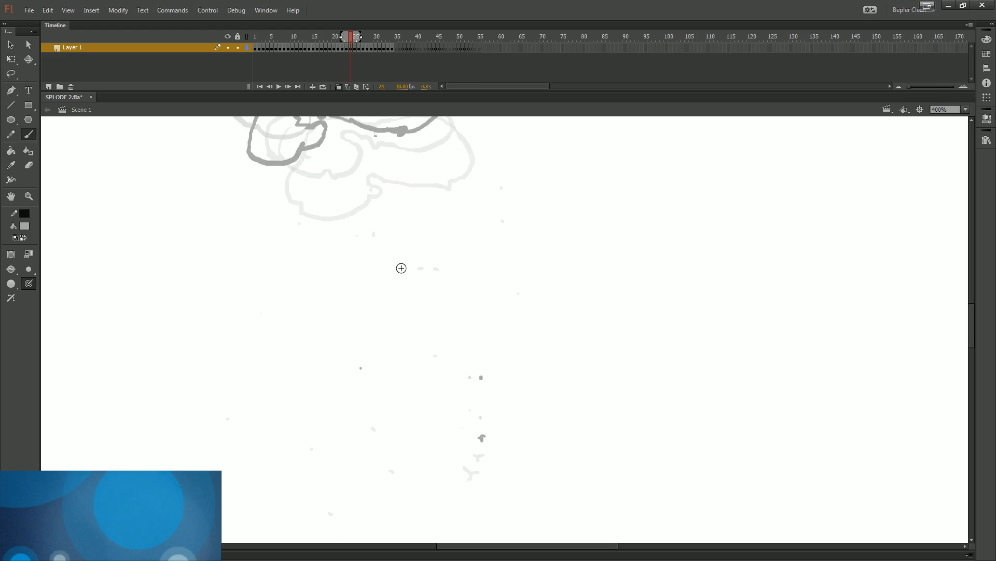
key(period)
key(period)
key(period)
key(period)
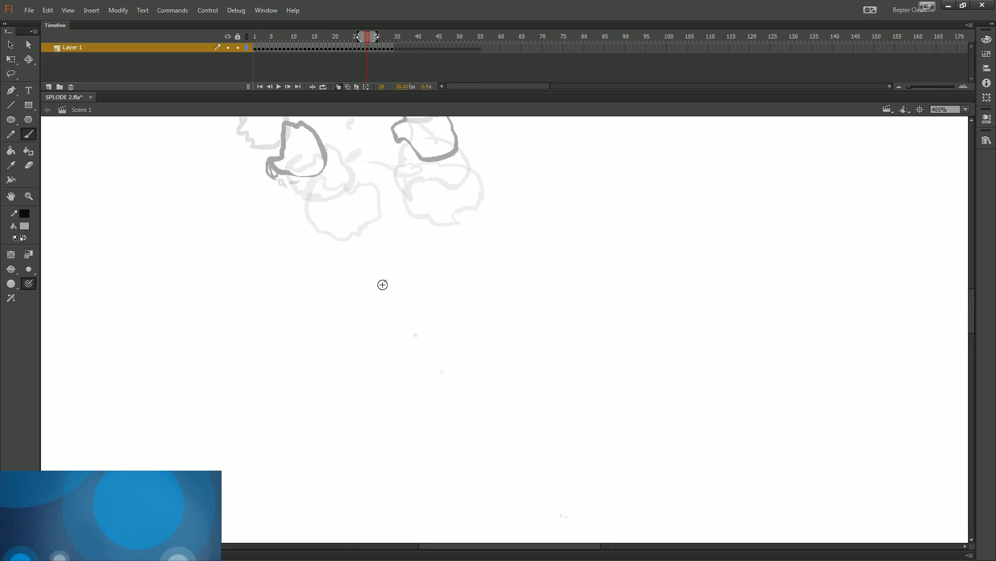
- Step back to frame 10 to review the dissipating smoke and debris in reverse across the whole canvas
key(ctrl+minus)
key(comma)
key(comma)
key(comma)
key(comma)
key(comma)
key(comma)
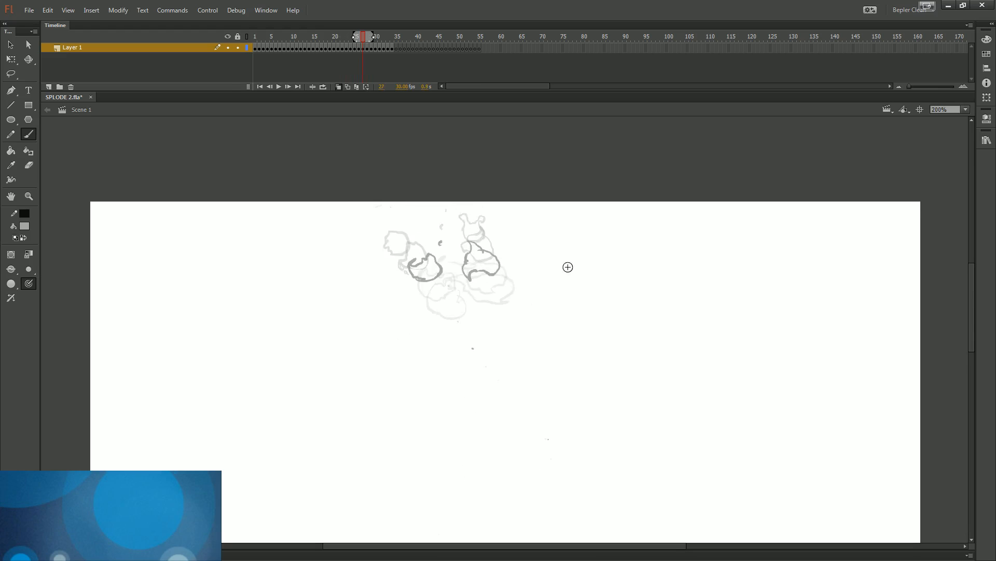
key(comma)
key(comma)
key(comma)
key(comma)
key(comma)
key(comma)
key(comma)
key(comma)
key(comma)
key(comma)
key(comma)
key(comma)
key(comma)
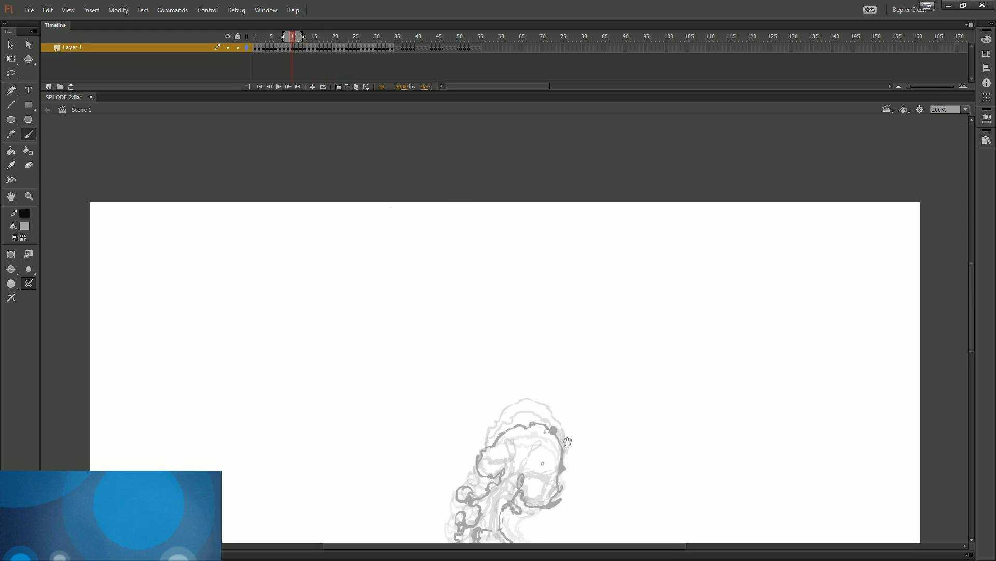
- Touch up the smoke stem with the brush on frame 12, checking it against frames 11 to 17
key(ctrl+equal)
key(period)
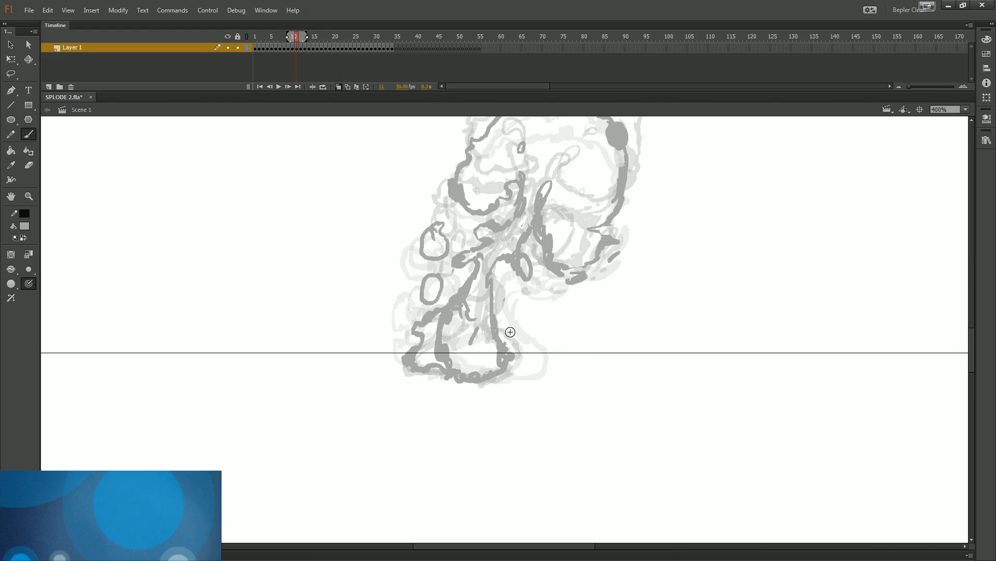
key(period)
scroll(485, 288, up, 3)
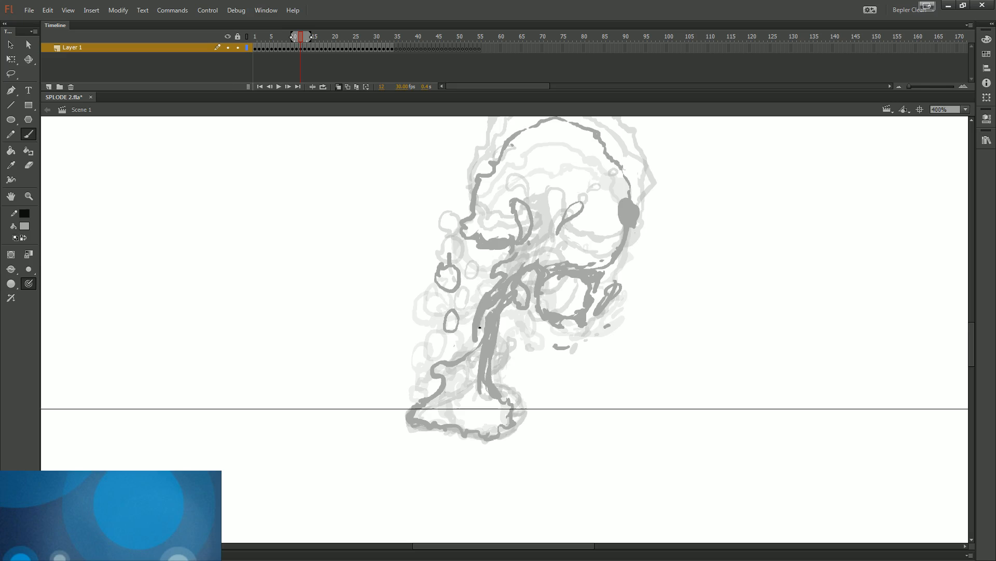
key(period)
key(period)
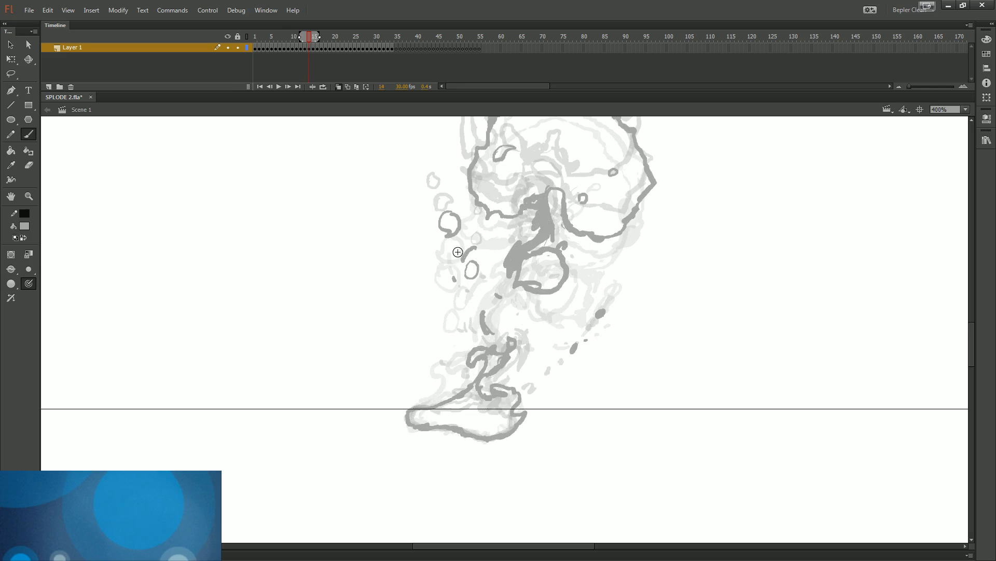
key(period)
key(period)
key(period)
key(comma)
key(comma)
key(comma)
key(comma)
key(comma)
key(comma)
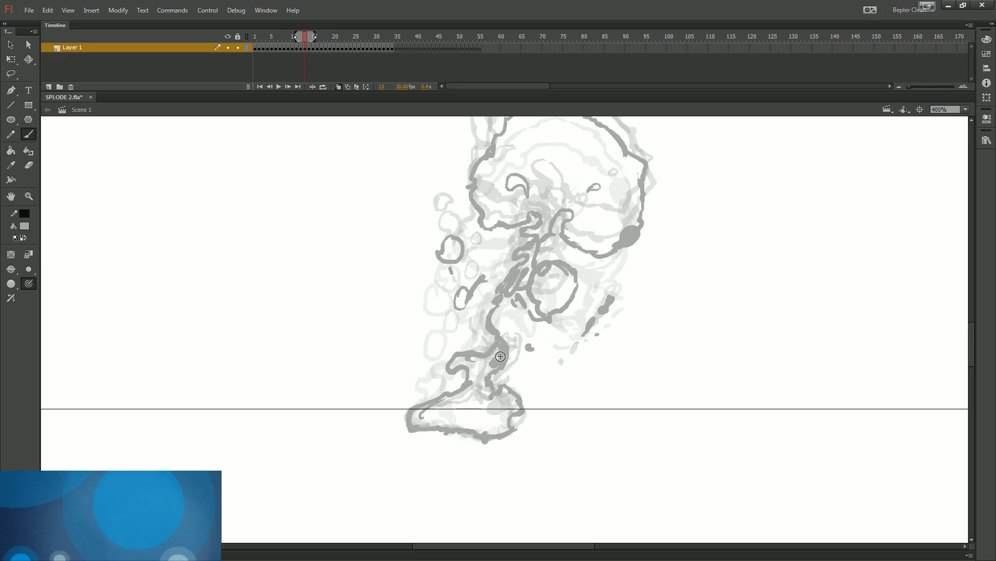
- Compare frames 13 and 14 and paint a short bent stroke beside the middle of the stem on frame 14
key(period)
key(period)
key(comma)
key(period)
key(comma)
key(period)
key(period)
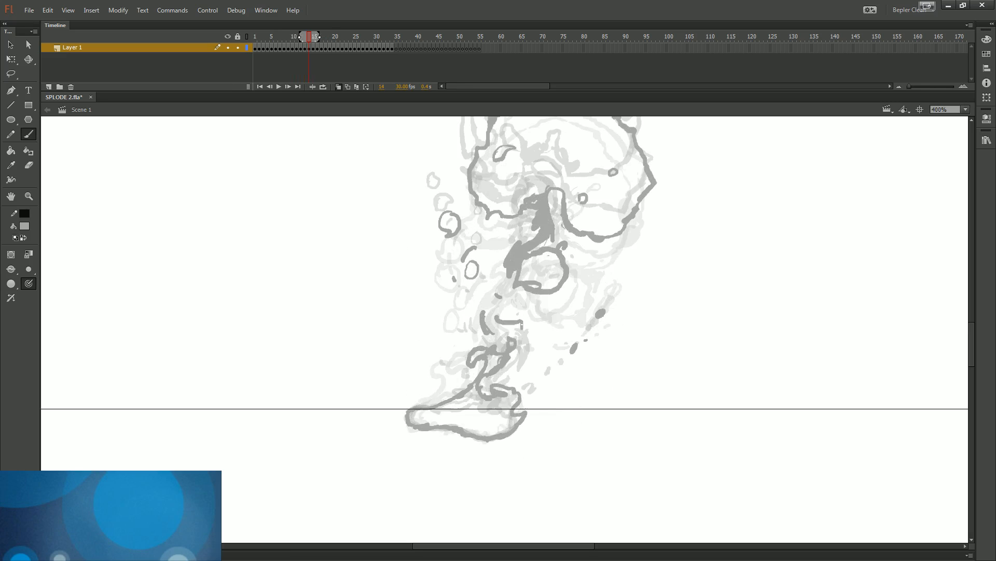
- Advance to frame 18 and paint a small debris fleck in the open area beneath the smoke cap
key(period)
key(period)
key(period)
key(period)
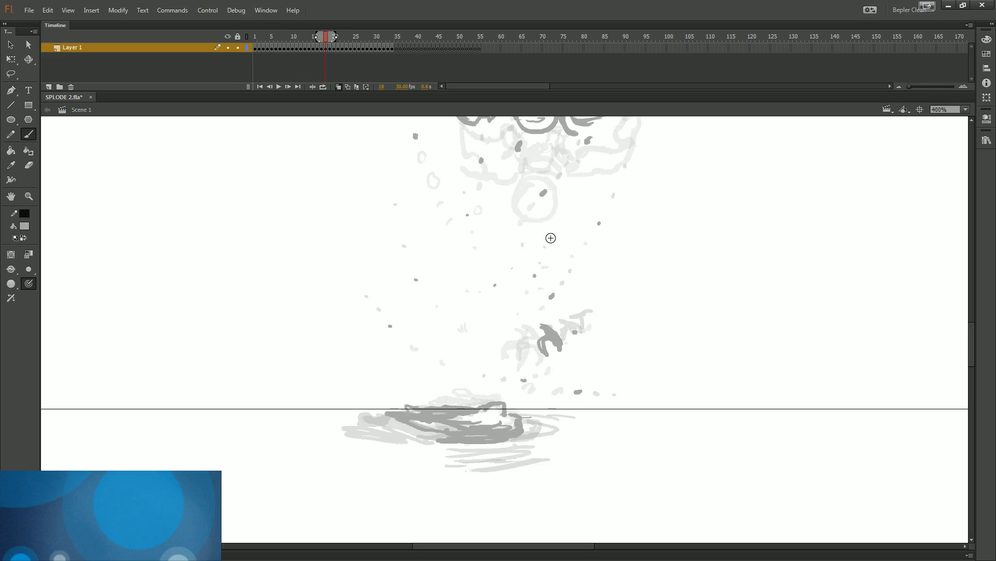
- Go back to frame 15 and paint a small debris fleck left of the stem, just above the ground line
key(comma)
key(comma)
key(comma)
key(comma)
key(comma)
key(period)
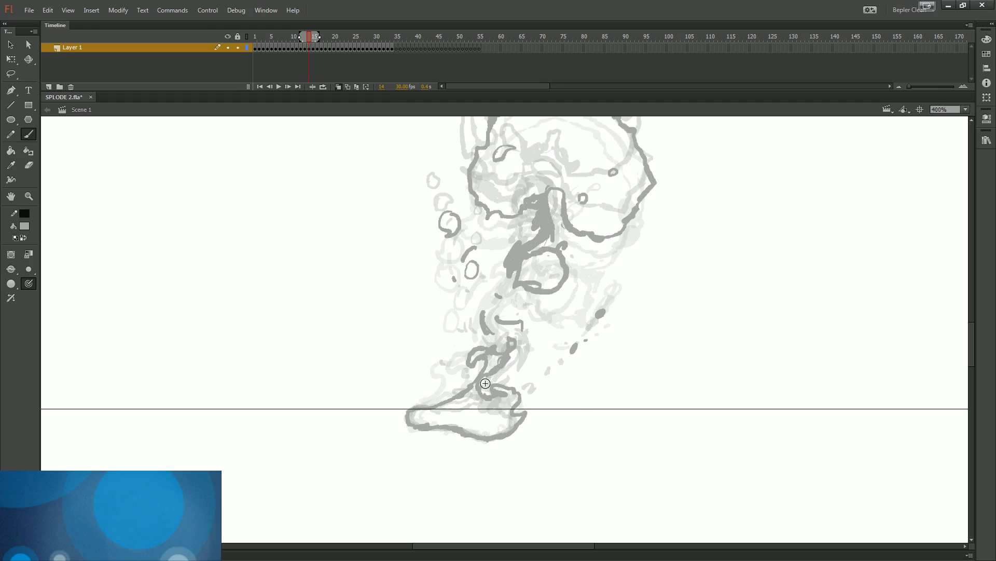
key(period)
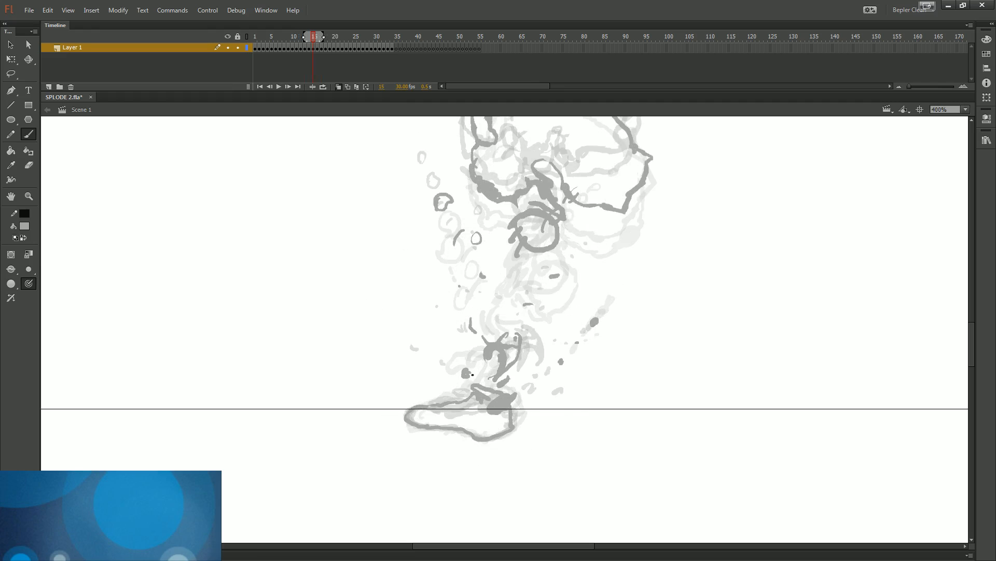
- Step forward from frame 15 past frame 18 to examine the debris flecks under the cap
key(period)
key(period)
key(period)
key(period)
key(period)
key(period)
key(period)
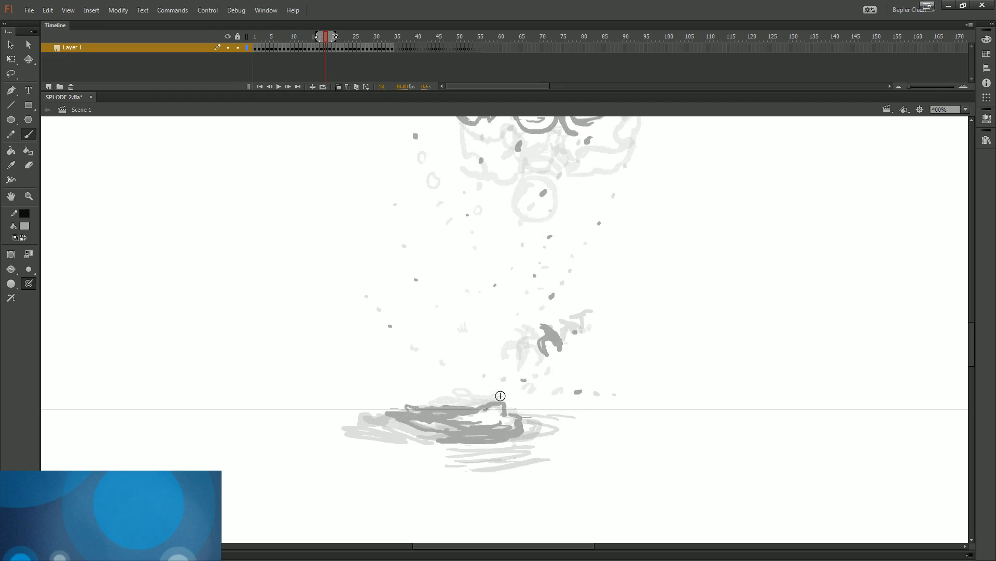
- Step back to frame 6 to review the smoke column and debris in reverse
key(comma)
key(comma)
key(comma)
key(comma)
key(comma)
key(comma)
key(comma)
key(comma)
key(comma)
key(comma)
key(comma)
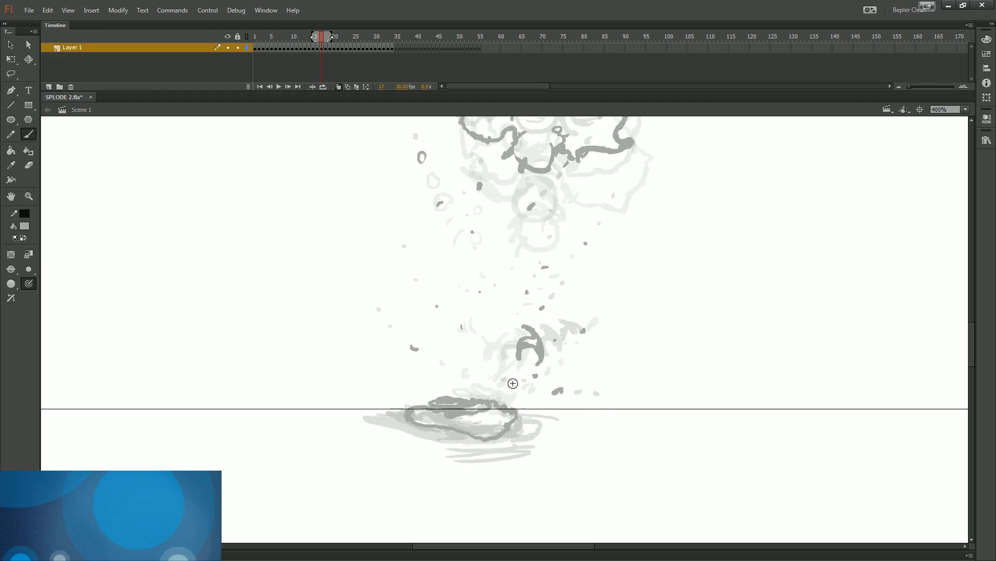
key(comma)
key(comma)
key(comma)
key(comma)
key(comma)
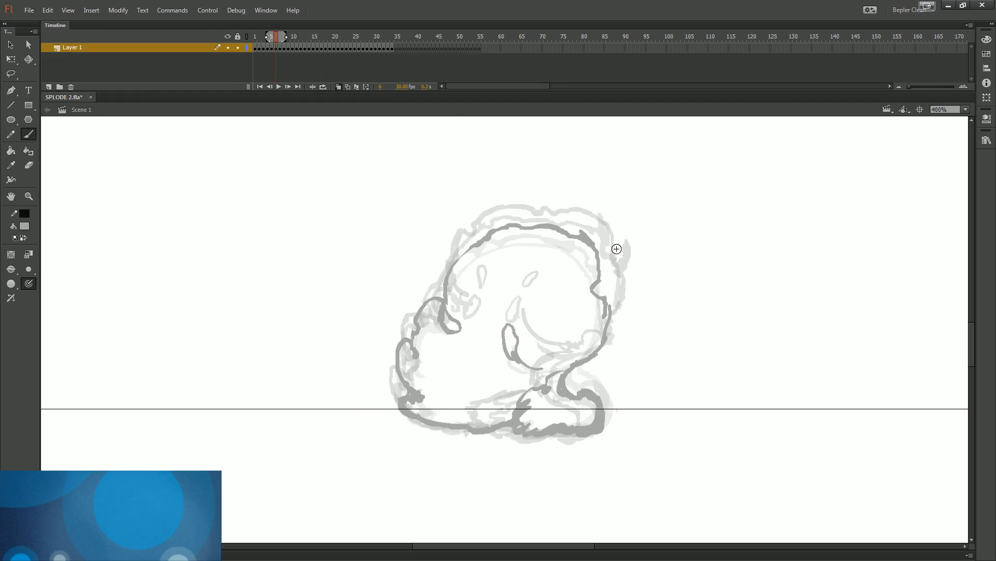
- Step forward from frame 6 to frame 15 to examine how the smoke column thins into debris
key(period)
key(period)
key(period)
key(period)
key(period)
key(period)
key(period)
key(period)
key(period)
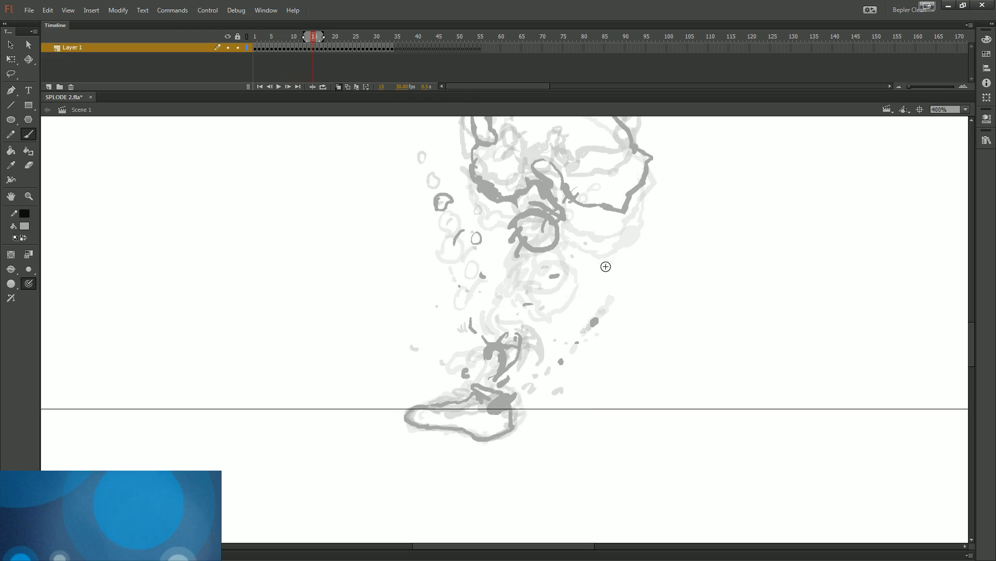
- On frame 1, enlarge the grey dot on the ground line slightly and shift it upward with Free Transform
key(v)
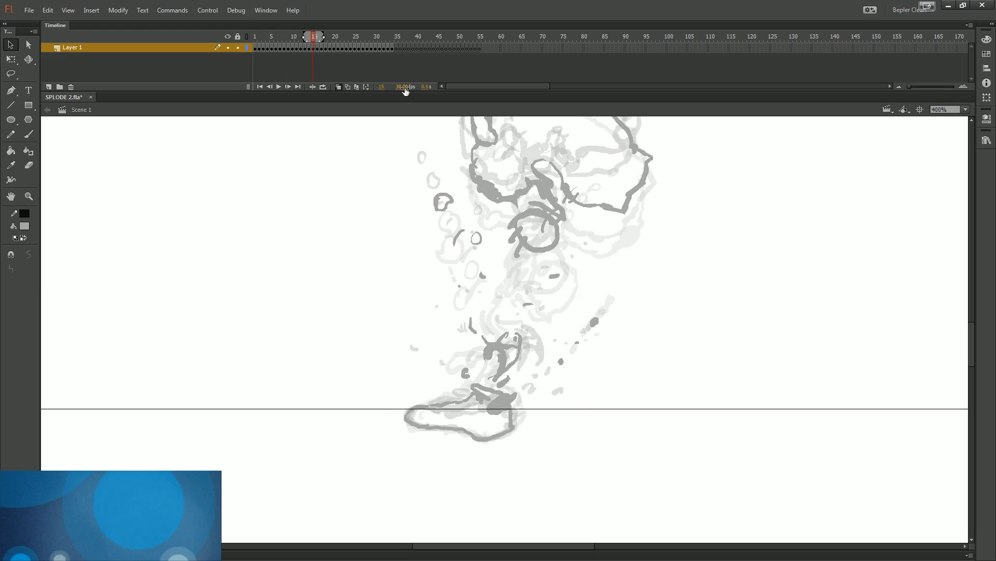
drag(294, 37, 237, 36)
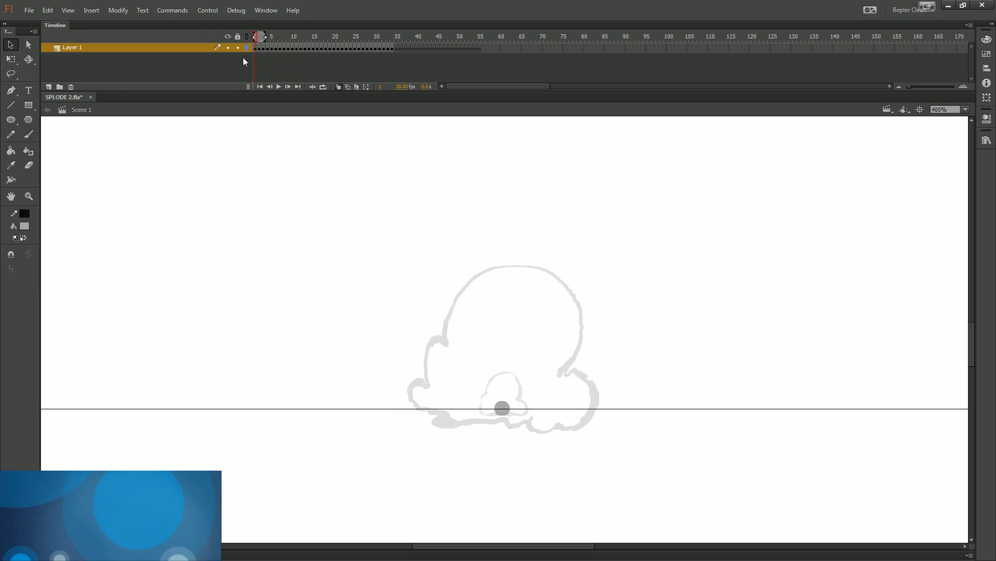
key(ctrl+minus)
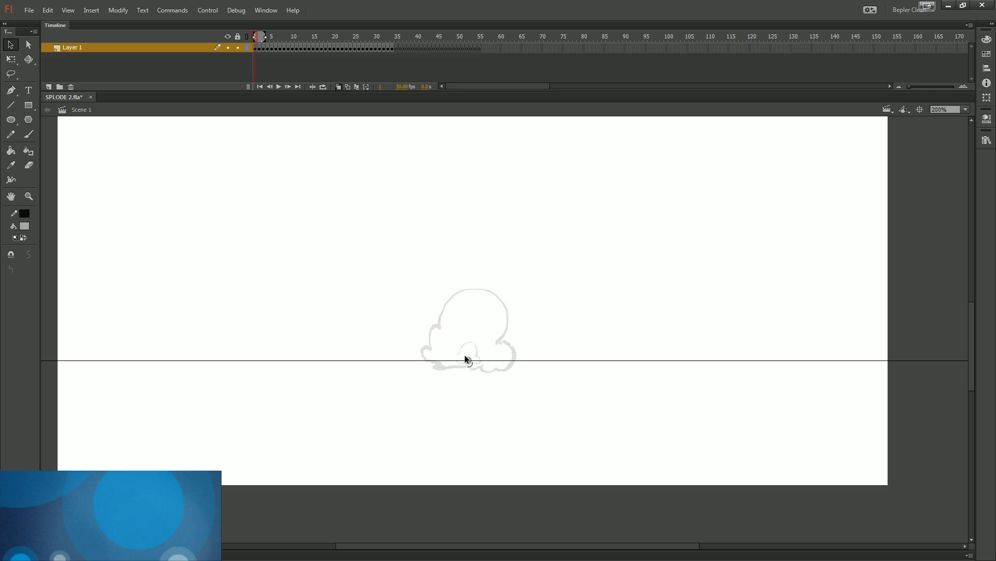
key(ctrl+equal)
key(ctrl+equal)
key(q)
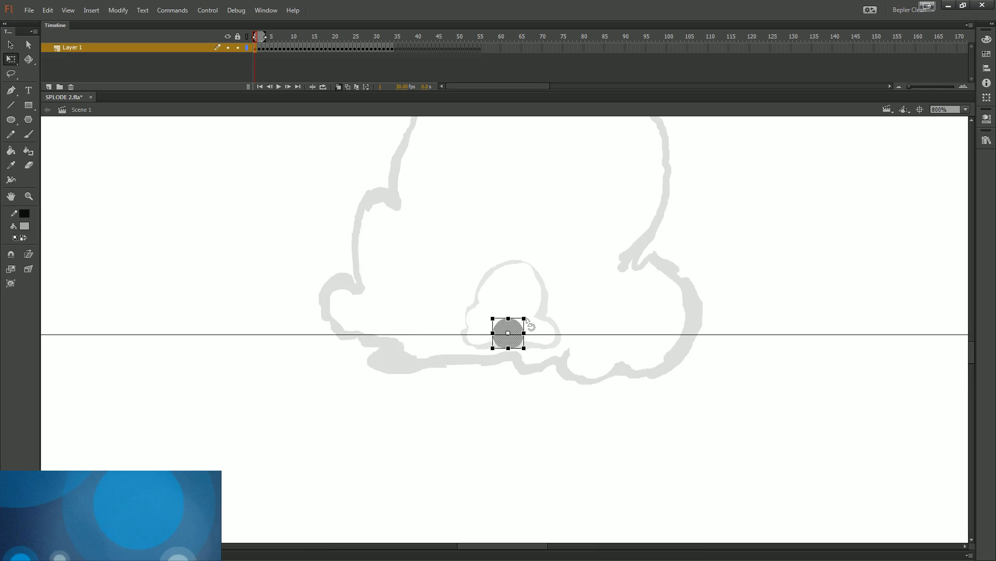
click(540, 296)
key(ctrl+minus)
key(ctrl+minus)
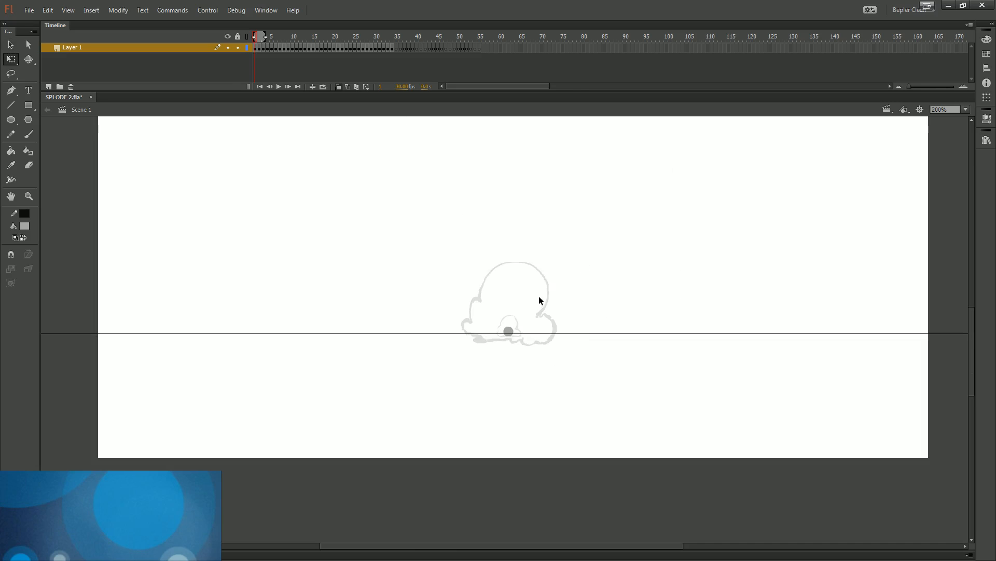
- Step from frame 1 to frame 10 and return to frame 1 to review the explosion's opening growth
key(period)
key(period)
key(period)
key(period)
key(period)
key(period)
key(period)
key(period)
key(period)
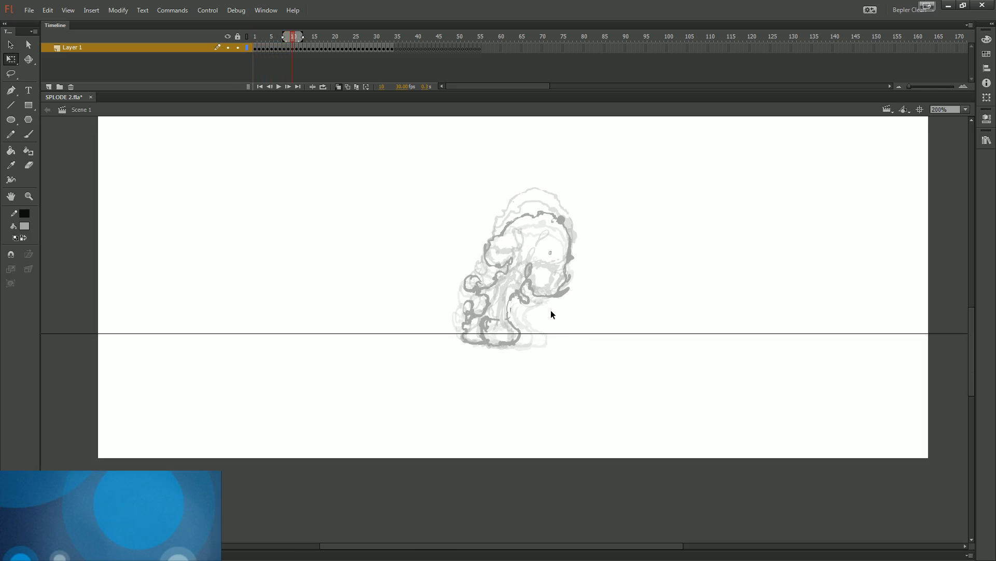
click(257, 35)
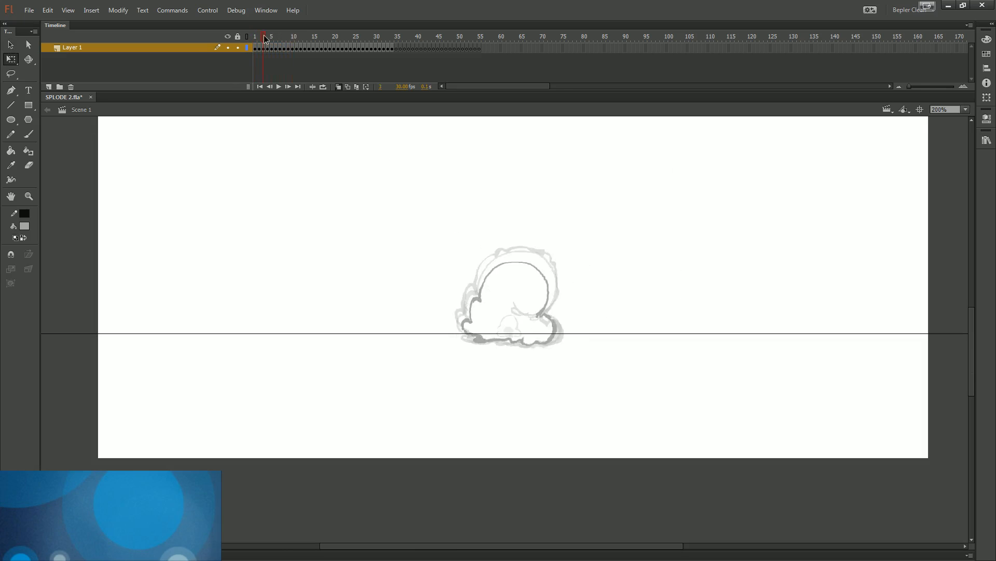
click(48, 86)
click(238, 56)
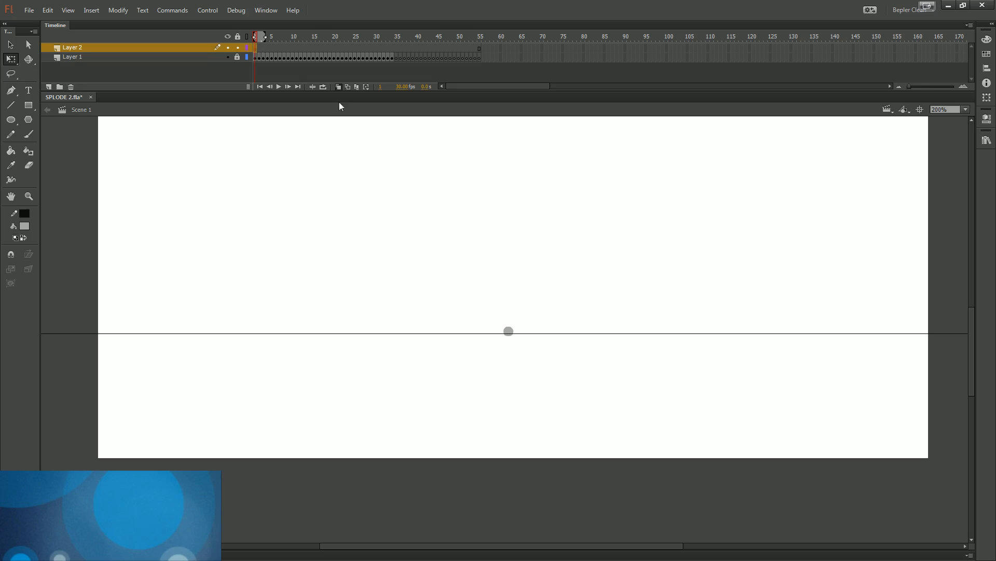
click(237, 57)
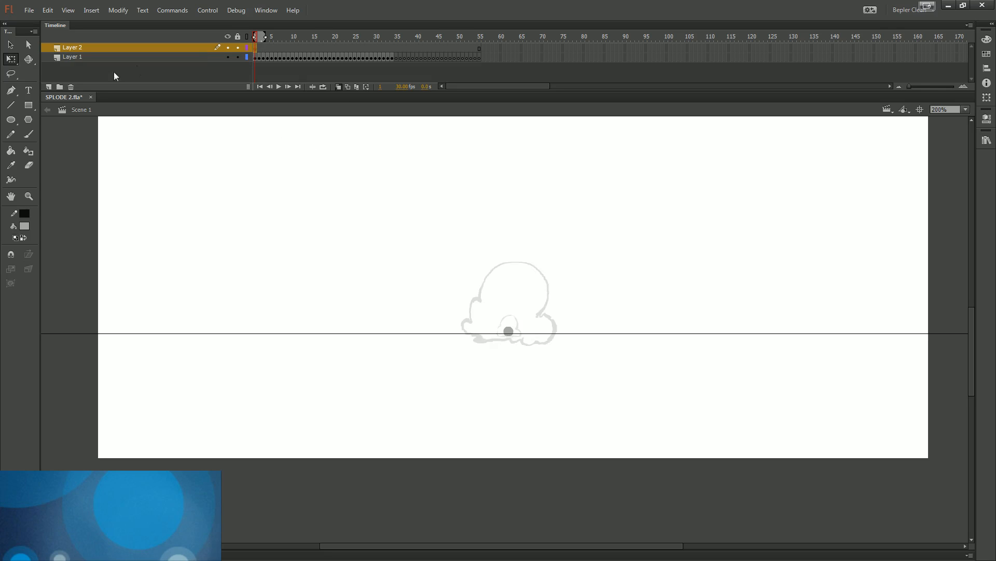
click(71, 87)
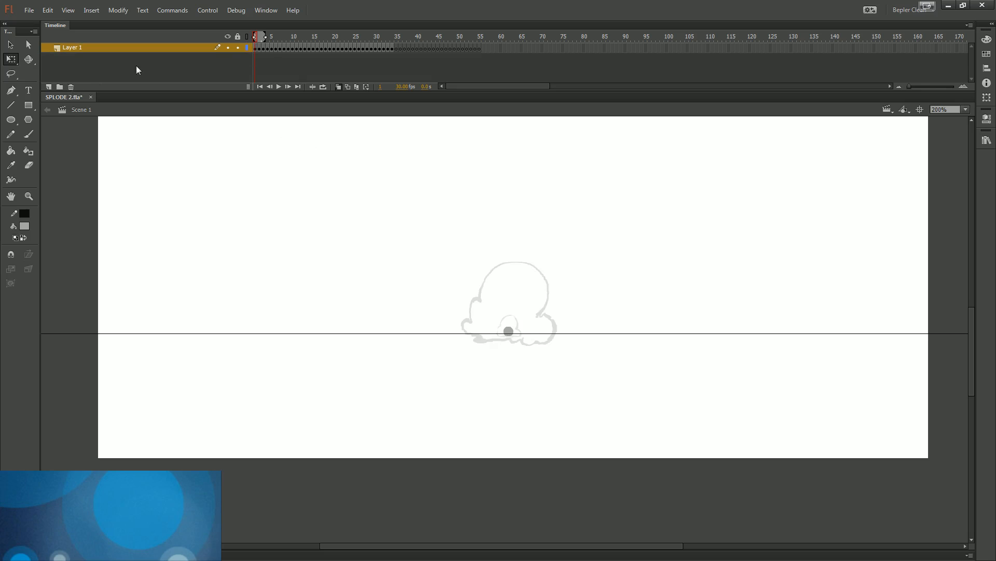
- Switch to the Brush tool and move from frame 1 to frame 3 of Layer 1, around the explosion cloud
click(256, 50)
click(594, 279)
key(ctrl+equal)
drag(574, 351, 551, 335)
key(b)
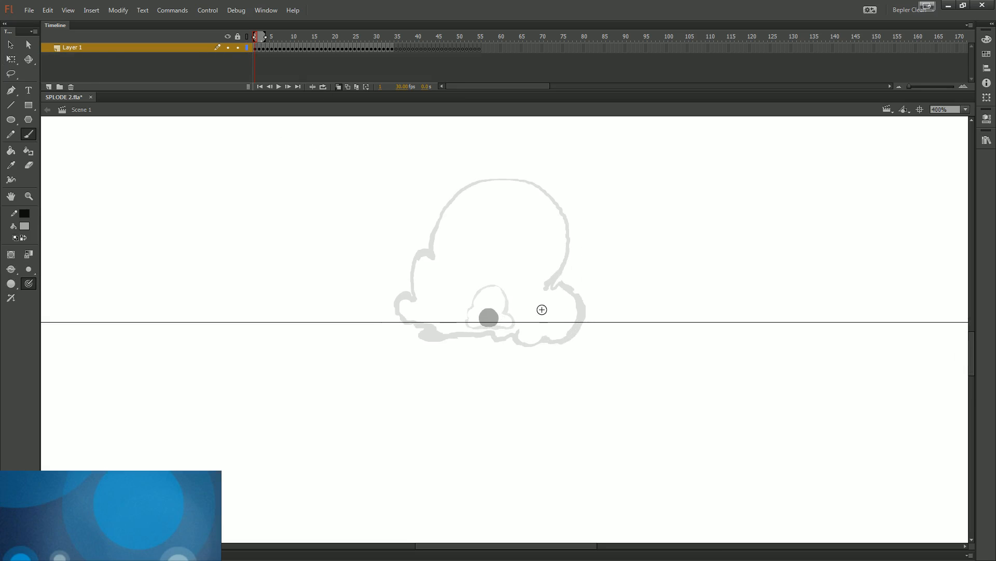
key(period)
key(period)
drag(565, 287, 614, 333)
key(ctrl+z)
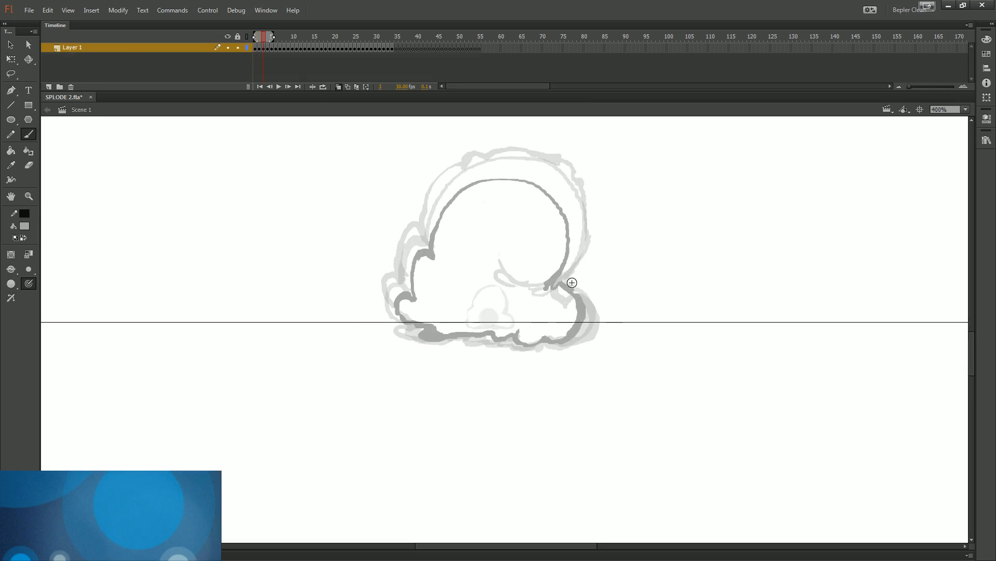
mouse_move(572, 286)
mouse_down()
mouse_move(624, 324)
mouse_move(597, 336)
mouse_move(596, 324)
mouse_move(636, 302)
mouse_move(575, 333)
mouse_up()
key(ctrl+z)
key(ctrl+z)
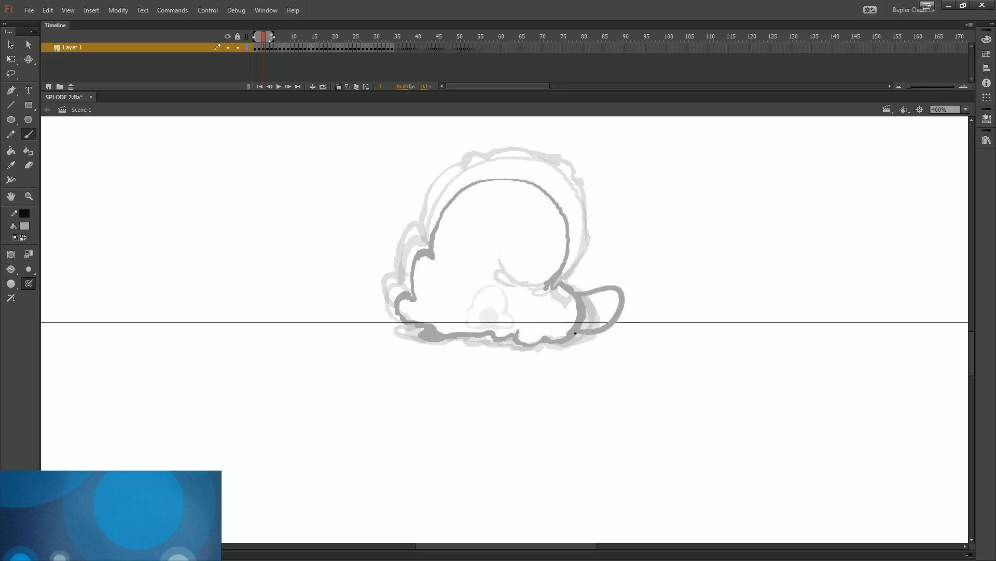
key(ctrl+z)
- Paint a rounded puff bulging from the cloud's lower-right side on frame 3, and advance to frame 4
mouse_move(557, 280)
mouse_down()
mouse_move(587, 289)
mouse_move(577, 330)
mouse_move(601, 310)
mouse_up()
key(ctrl+z)
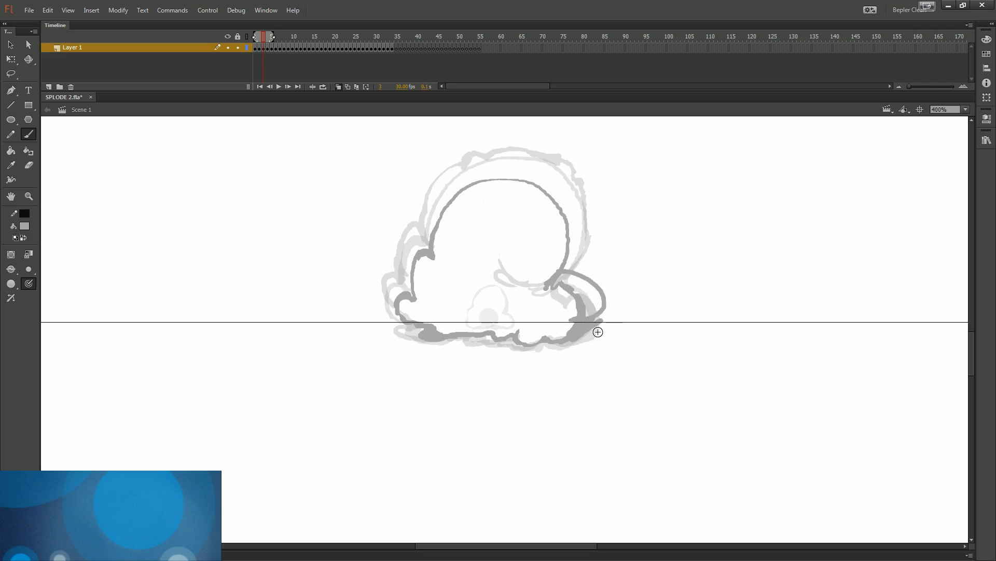
mouse_move(626, 319)
mouse_down()
mouse_move(585, 378)
mouse_move(545, 392)
mouse_up()
key(period)
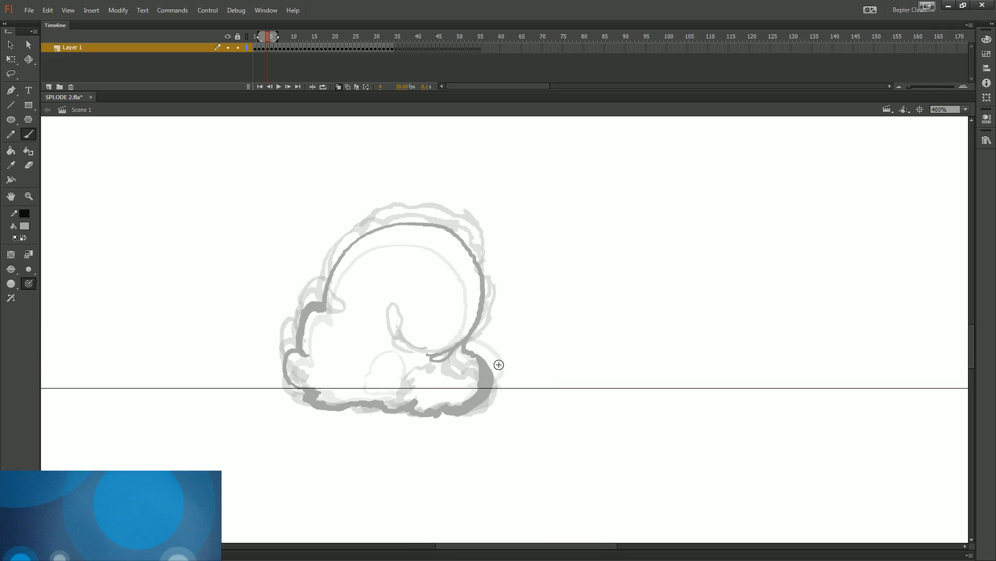
mouse_move(490, 377)
mouse_down()
mouse_move(564, 373)
mouse_move(549, 347)
mouse_move(579, 379)
mouse_move(569, 391)
mouse_move(550, 351)
mouse_move(588, 352)
mouse_move(591, 382)
mouse_move(605, 360)
mouse_move(574, 396)
mouse_move(505, 396)
mouse_move(486, 417)
mouse_up()
key(ctrl+z)
key(ctrl+z)
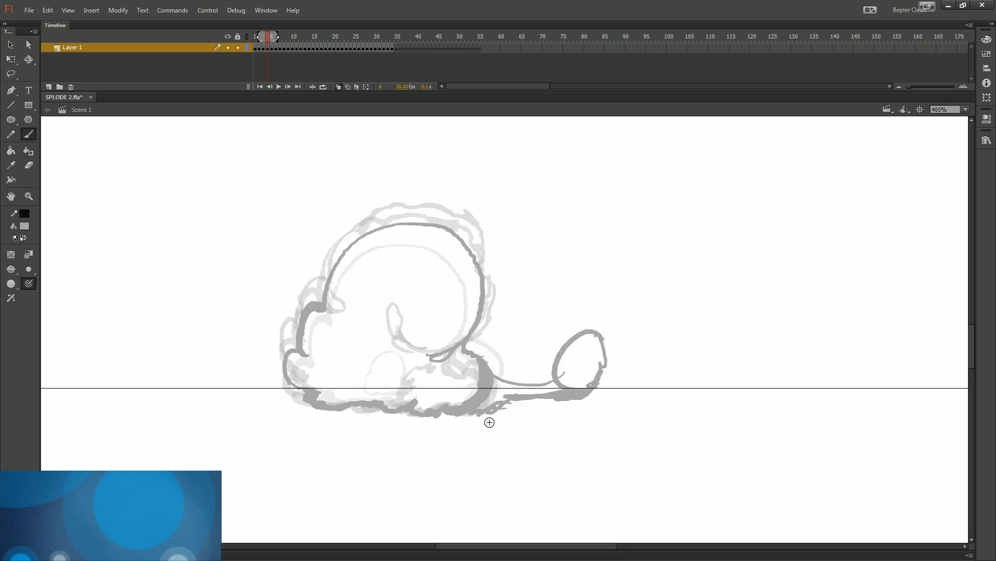
key(ctrl+z)
key(ctrl+z)
key(ctrl+z)
key(ctrl+z)
key(ctrl+z)
key(ctrl+z)
key(ctrl+z)
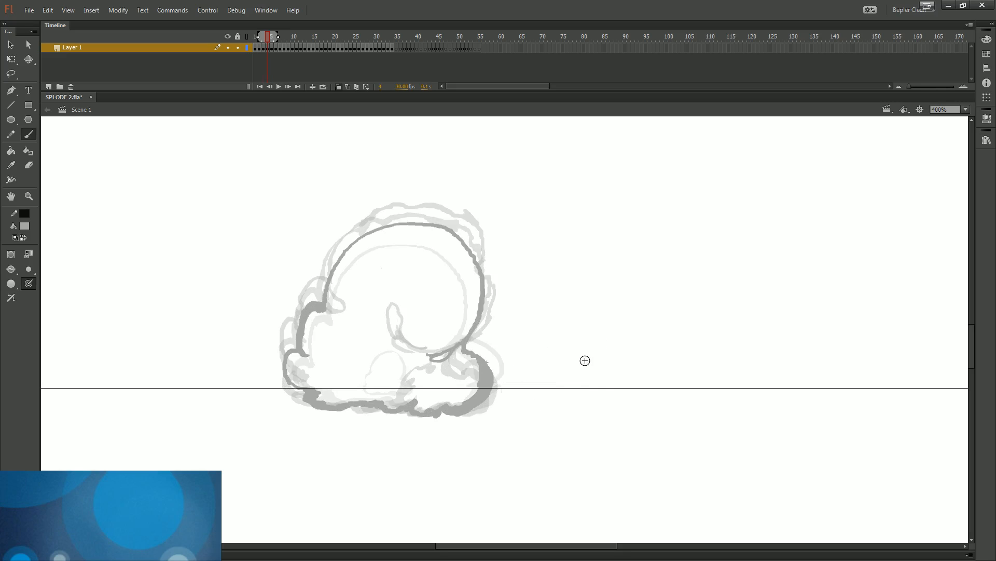
- On frame 4, paint a round ball right of the cloud with a low trail joining it to the cloud's base
mouse_move(569, 341)
mouse_down()
mouse_move(565, 396)
mouse_move(587, 398)
mouse_move(596, 365)
mouse_move(603, 371)
mouse_up()
mouse_move(567, 403)
mouse_down()
mouse_move(492, 408)
mouse_move(536, 402)
mouse_up()
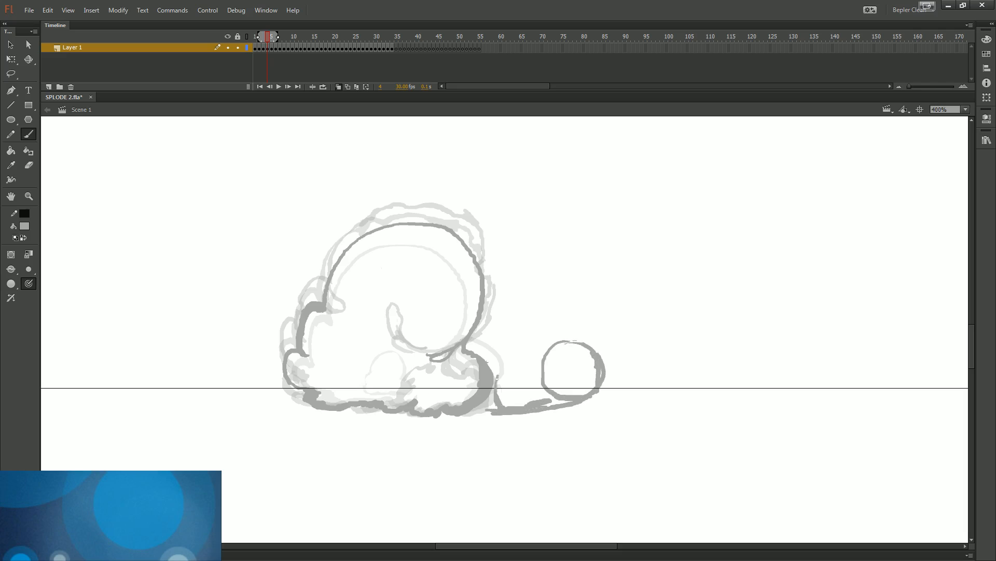
key(ctrl+1)
drag(490, 216, 504, 280)
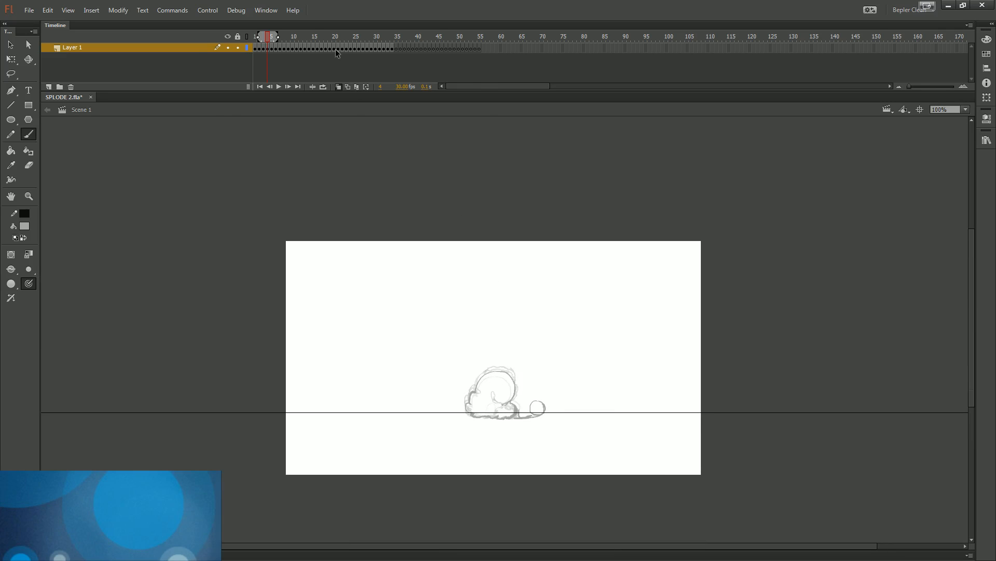
- Step back and forth through Layer 1's frames at 200% zoom to examine how the smoke rises and breaks apart
drag(335, 37, 367, 38)
key(ctrl+equal)
drag(388, 288, 474, 368)
key(comma)
key(comma)
key(comma)
key(comma)
key(period)
key(period)
key(period)
key(period)
key(period)
key(period)
key(period)
key(period)
key(period)
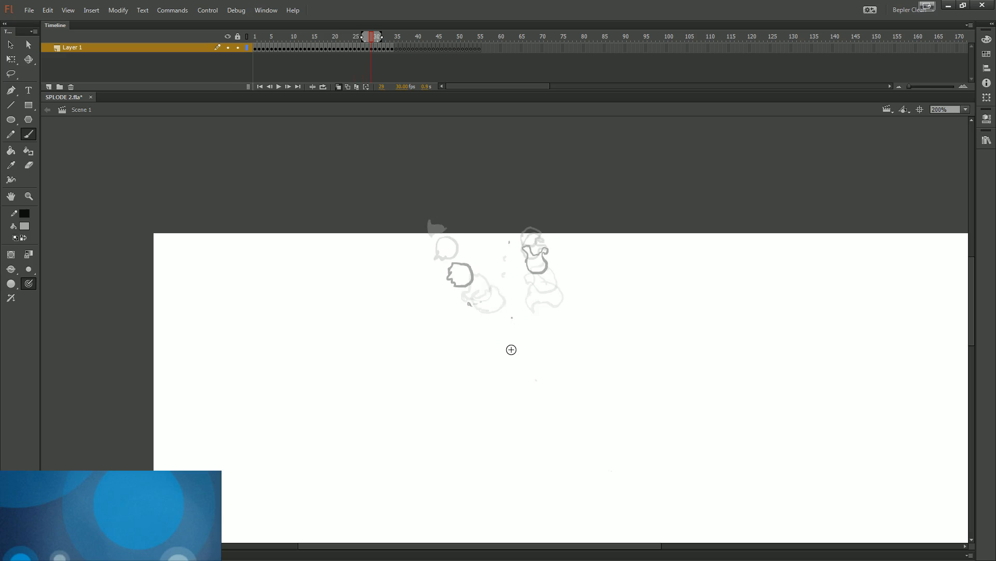
key(comma)
key(comma)
key(comma)
key(comma)
key(comma)
key(comma)
key(comma)
key(comma)
key(comma)
key(comma)
key(comma)
key(comma)
key(comma)
key(comma)
key(comma)
key(comma)
key(comma)
key(comma)
key(comma)
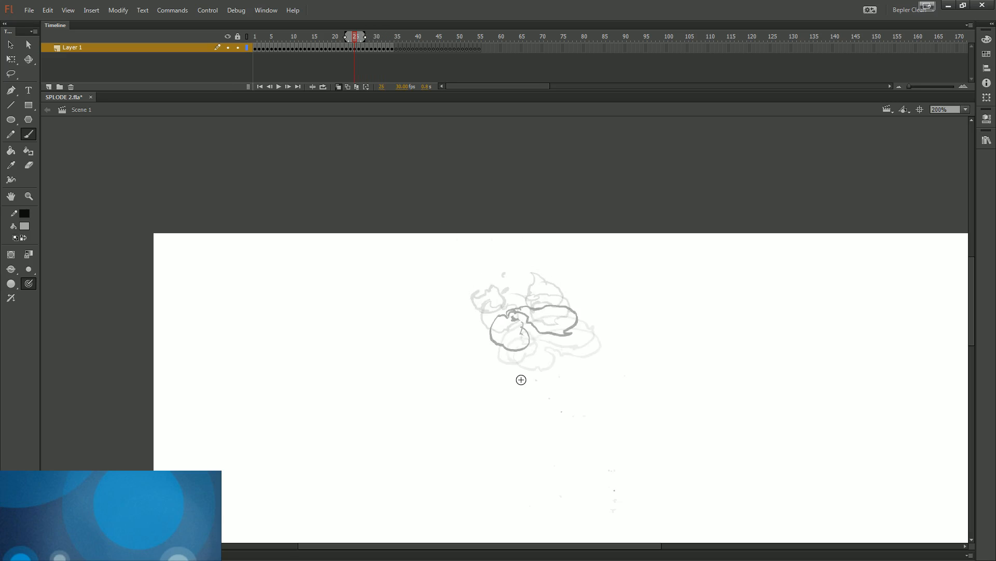
key(comma)
key(period)
key(period)
key(period)
key(period)
key(period)
key(period)
key(period)
key(period)
key(period)
key(period)
key(period)
key(period)
key(period)
key(period)
key(period)
key(period)
key(period)
key(period)
key(period)
key(period)
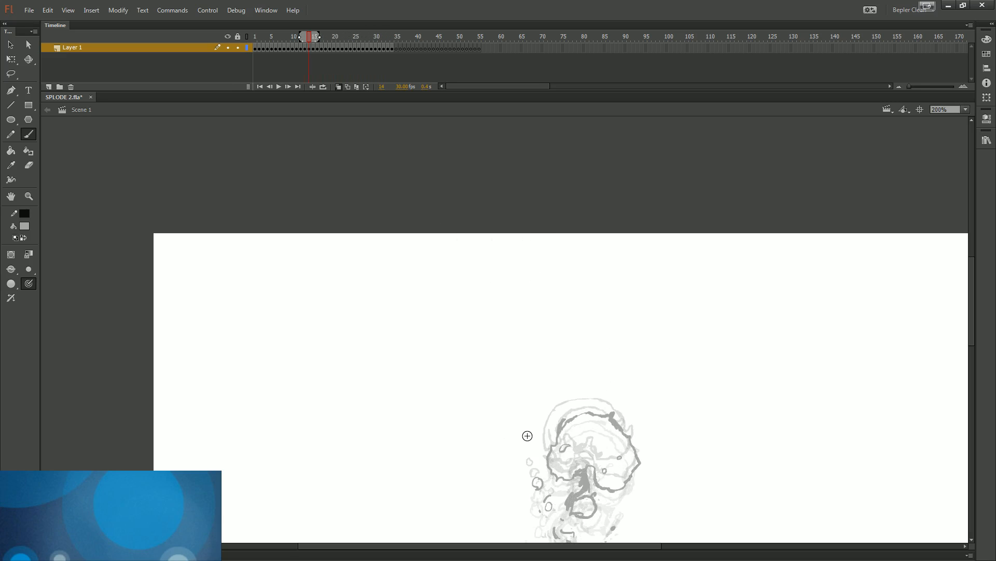
- Step backward from the empty late frames to the opening ones, examining the smoke and debris near the ground line
drag(564, 441, 503, 269)
key(comma)
key(comma)
key(comma)
key(comma)
key(comma)
key(comma)
key(comma)
key(comma)
key(comma)
key(comma)
key(comma)
key(comma)
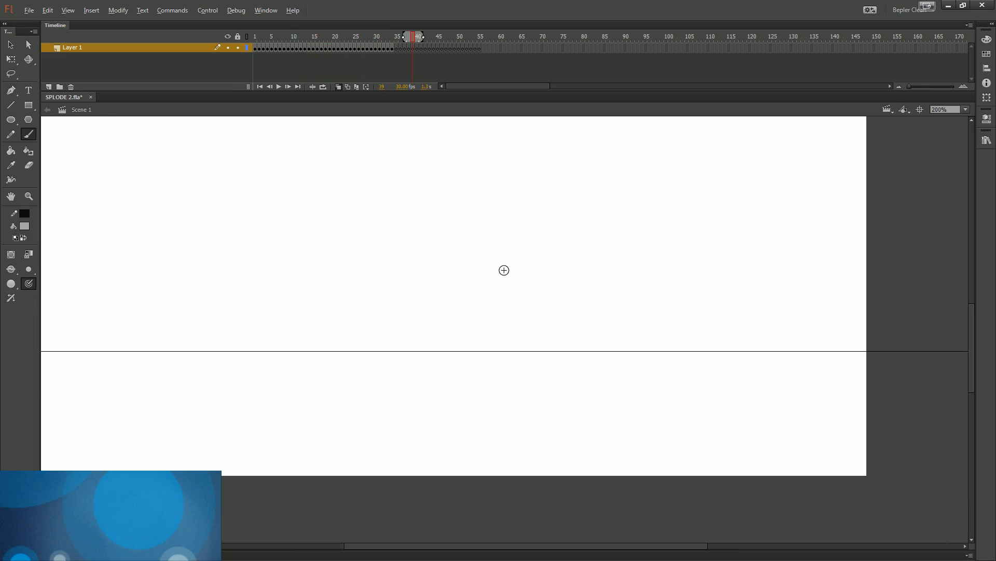
key(comma)
key(comma)
key(comma)
key(comma)
key(comma)
key(comma)
key(comma)
key(comma)
key(comma)
key(comma)
key(comma)
key(comma)
key(comma)
key(comma)
key(comma)
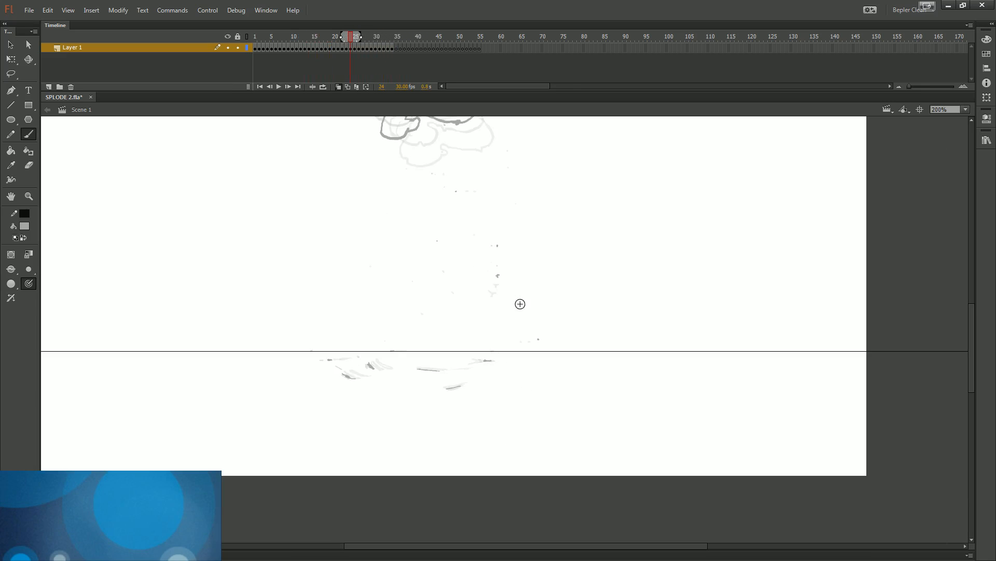
key(comma)
key(comma)
key(comma)
key(comma)
key(comma)
key(comma)
key(comma)
key(comma)
key(comma)
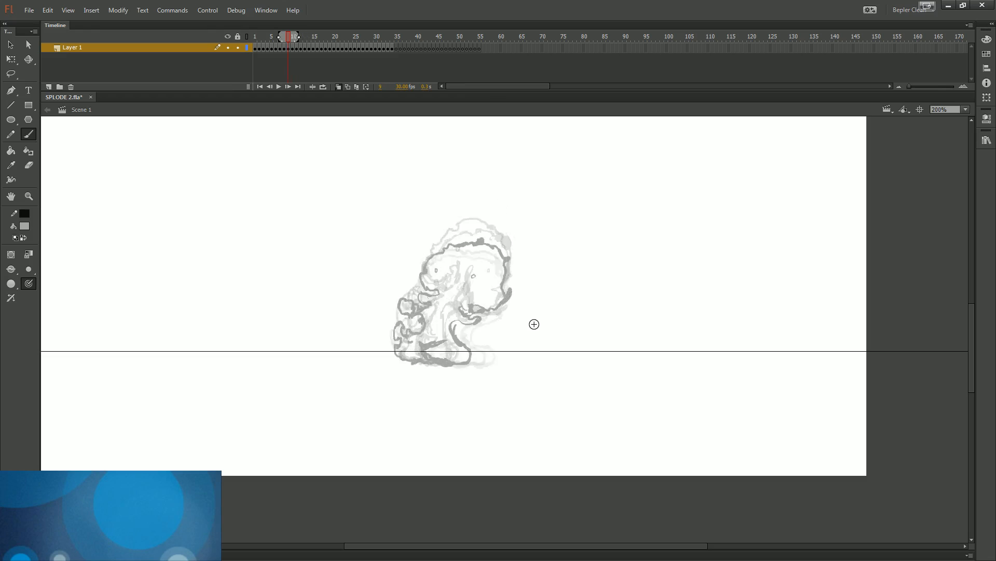
- On frame 5, paint a curled ball right of the cloud with a thin trail sweeping back to the cloud's base
key(period)
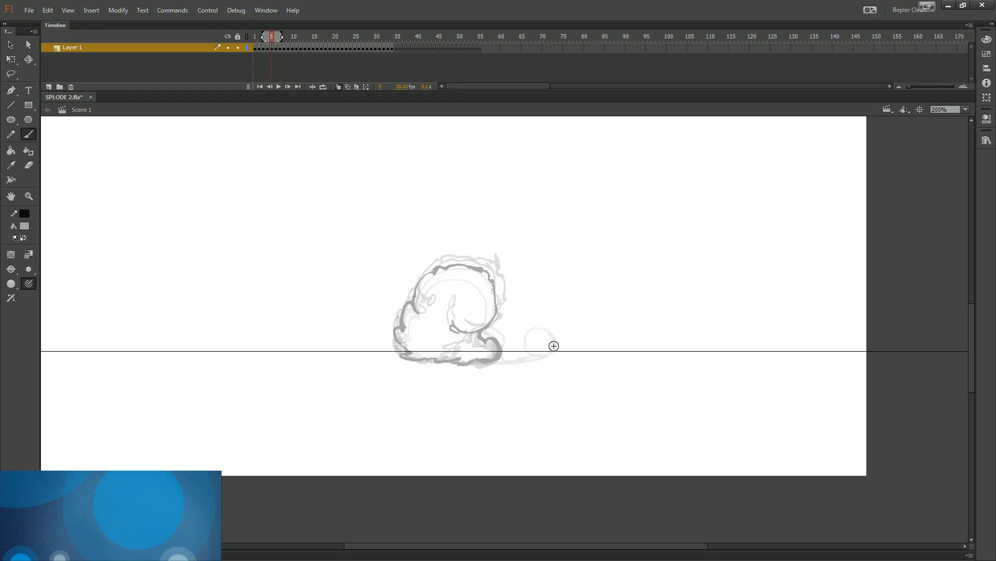
scroll(570, 388, up, 1)
mouse_move(538, 278)
mouse_down()
mouse_move(500, 310)
mouse_move(538, 303)
mouse_move(536, 319)
mouse_move(504, 342)
mouse_move(432, 349)
mouse_up()
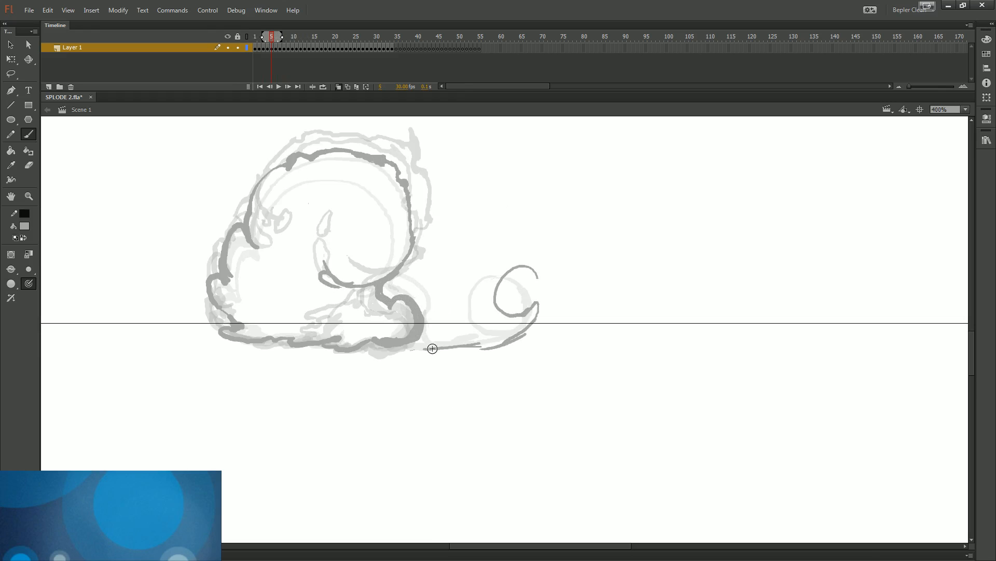
drag(460, 393, 469, 372)
key(ctrl+z)
key(comma)
key(period)
drag(531, 272, 539, 310)
- Adjust the frame 5 ball with Free Transform and compare it against the previous frame
ctrl+click(541, 285)
key(q)
mouse_move(555, 271)
mouse_down()
mouse_move(544, 263)
mouse_move(519, 280)
mouse_up()
click(560, 266)
key(comma)
key(period)
- On frame 6, paint a smaller, higher ball with a short curved tail beneath it, right of the cloud
key(period)
key(b)
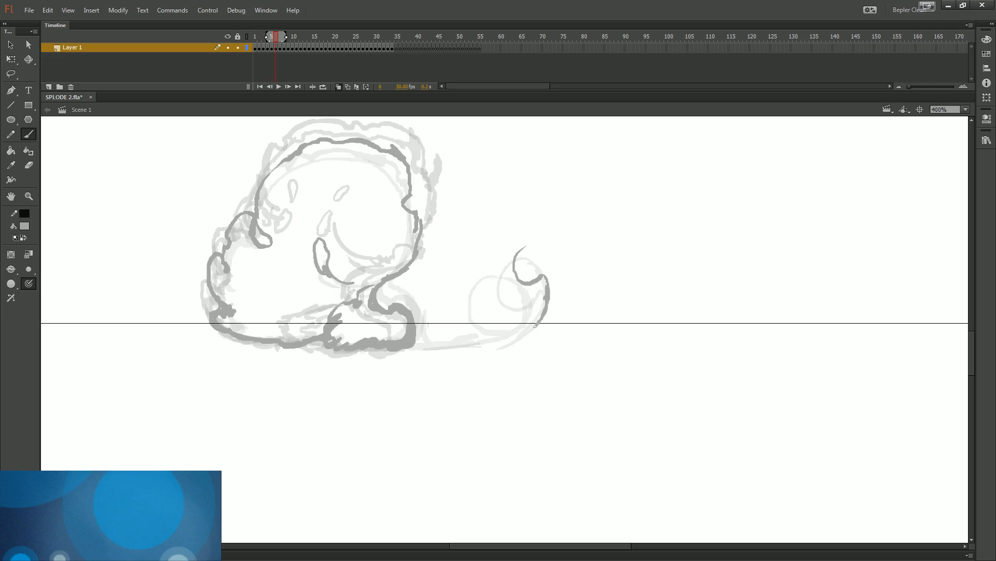
drag(535, 325, 550, 280)
drag(533, 246, 521, 254)
key(comma)
key(period)
drag(548, 296, 555, 288)
key(comma)
key(period)
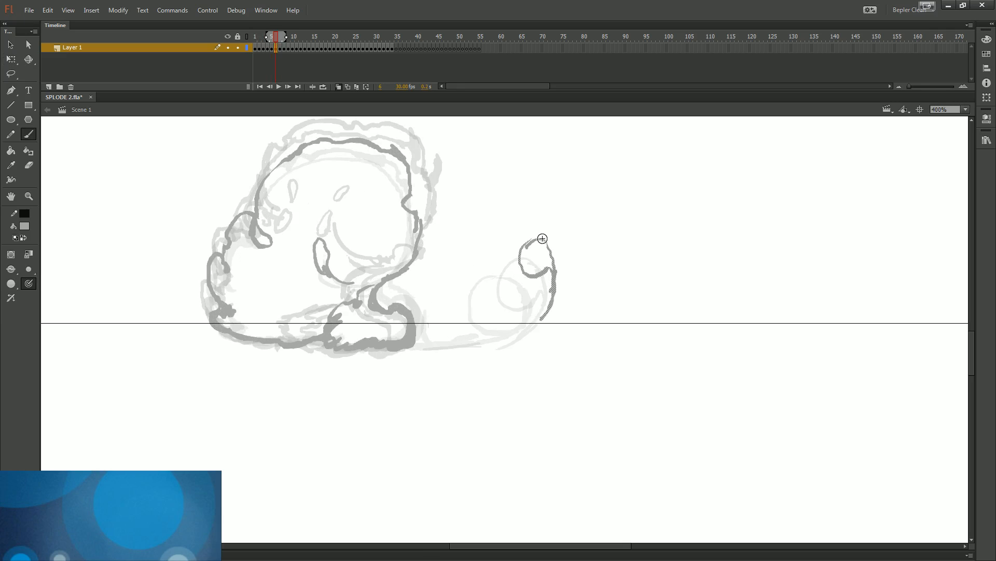
mouse_move(545, 273)
mouse_down()
mouse_move(519, 267)
mouse_move(526, 289)
mouse_move(541, 273)
mouse_move(552, 281)
mouse_move(554, 308)
mouse_up()
- On frame 7, paint a small open curl with a short tail right of the cloud, continuing the ball's rise
key(period)
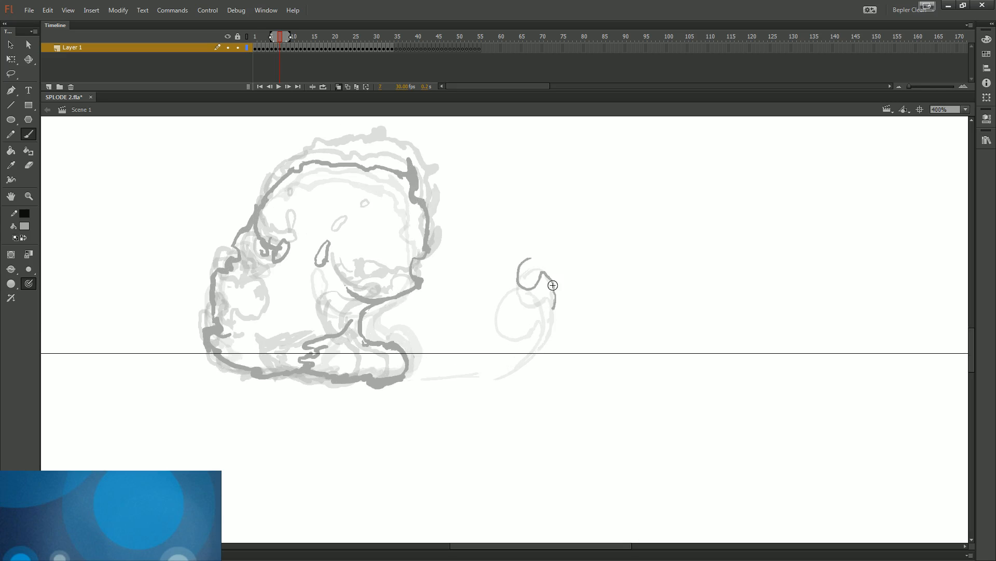
key(comma)
key(period)
- Paint the side ball shrinking and drifting up toward the cloud on frames 8 to 10, ending as a tiny fleck on frame 11
key(period)
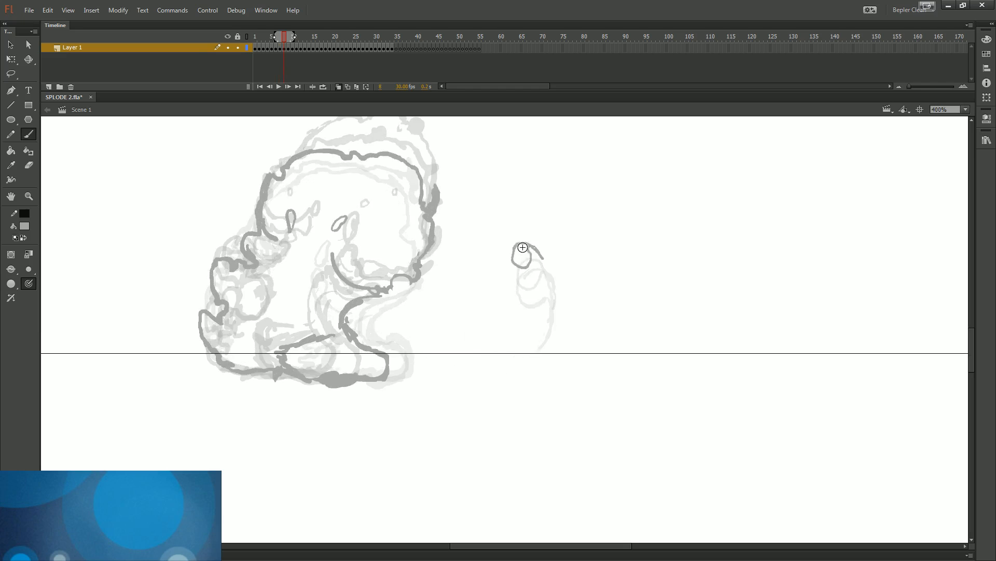
key(period)
drag(513, 234, 511, 218)
key(period)
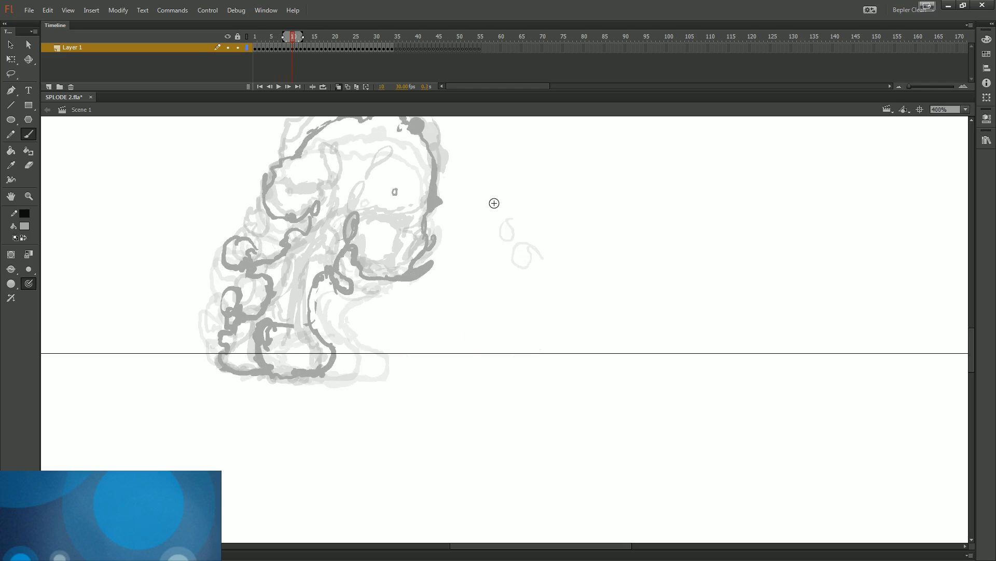
key(period)
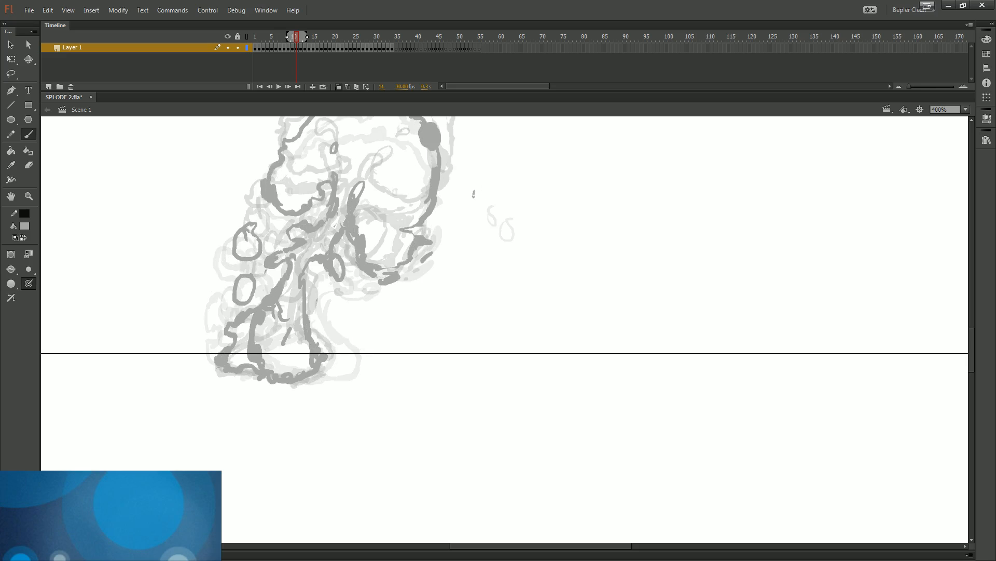
key(period)
key(comma)
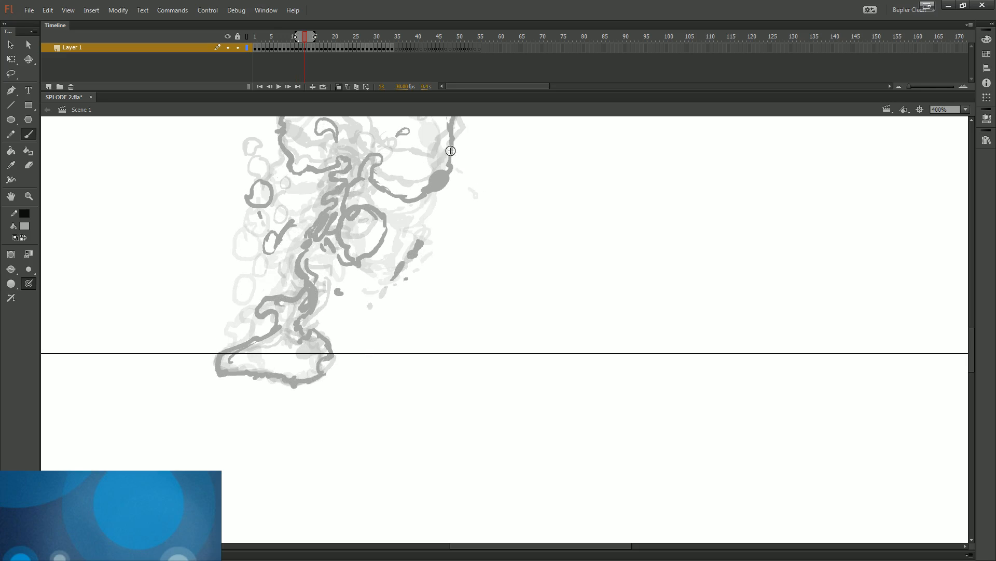
- Return to the opening frames and paint a rounded puff growing from the cloud's lower-left side, up to frame 4
drag(476, 262, 716, 199)
key(comma)
key(comma)
key(comma)
key(comma)
key(comma)
key(comma)
key(comma)
key(comma)
key(comma)
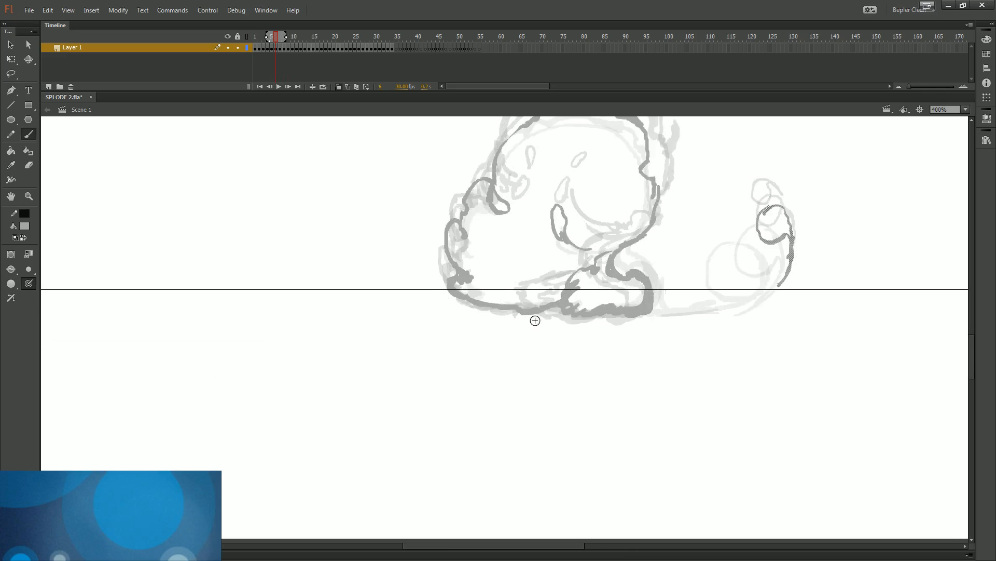
mouse_move(463, 303)
mouse_down()
mouse_move(565, 327)
mouse_move(542, 306)
mouse_move(550, 292)
mouse_move(534, 350)
mouse_move(542, 295)
mouse_up()
key(period)
key(ctrl+z)
key(period)
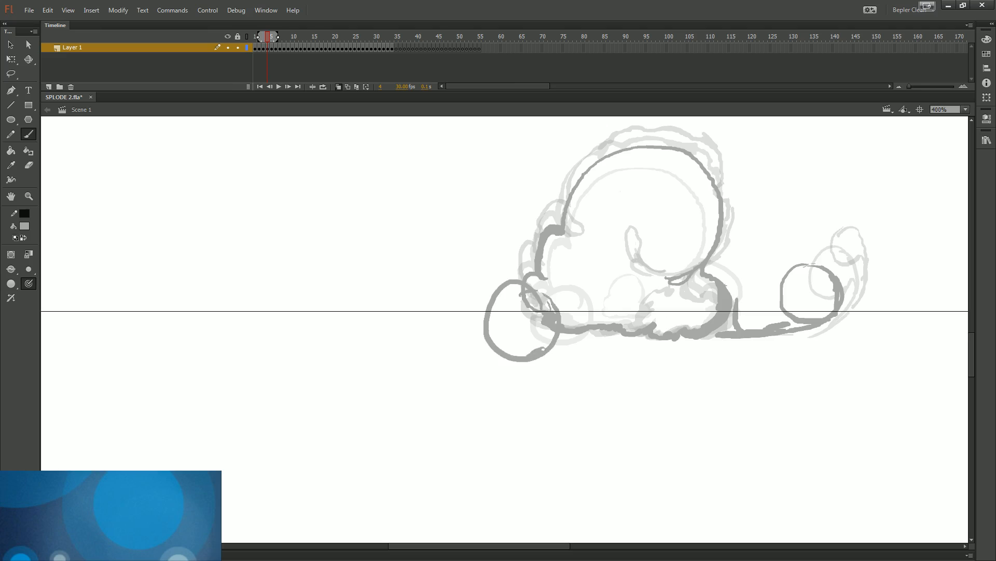
- Finish the round ball at the cloud's lower-left on frame 4 and paint its next position farther out on frame 5
drag(543, 349, 556, 343)
key(period)
mouse_move(514, 283)
mouse_down()
mouse_move(465, 310)
mouse_move(500, 356)
mouse_move(531, 342)
mouse_move(513, 281)
mouse_move(472, 265)
mouse_up()
- On frame 6, paint the lower-left ball slightly farther out from the cloud and compare it with the previous frame
key(period)
key(z)
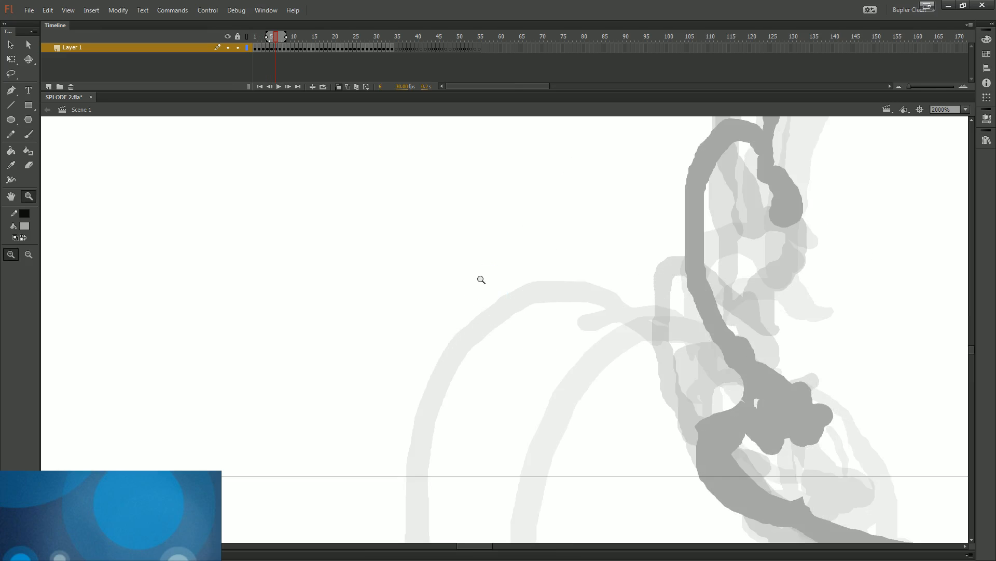
key(ctrl+minus)
key(ctrl+minus)
key(b)
mouse_move(525, 325)
mouse_down()
mouse_move(494, 279)
mouse_move(462, 311)
mouse_move(481, 370)
mouse_up()
key(ctrl+z)
mouse_move(521, 287)
mouse_down()
mouse_move(458, 325)
mouse_move(463, 358)
mouse_move(492, 379)
mouse_move(517, 379)
mouse_move(542, 354)
mouse_move(547, 310)
mouse_move(509, 287)
mouse_move(486, 294)
mouse_move(451, 337)
mouse_move(462, 297)
mouse_move(467, 349)
mouse_move(456, 328)
mouse_up()
key(comma)
key(period)
- On frame 7, paint the lower-left ball's outline slightly higher and farther out than on frame 6
key(period)
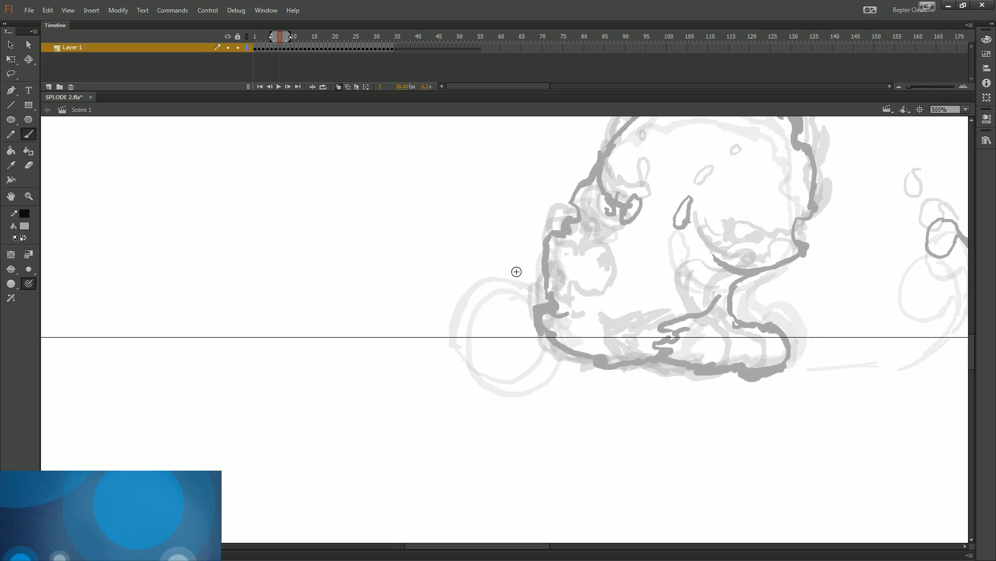
mouse_move(512, 265)
mouse_down()
mouse_move(451, 347)
mouse_move(495, 367)
mouse_move(536, 322)
mouse_up()
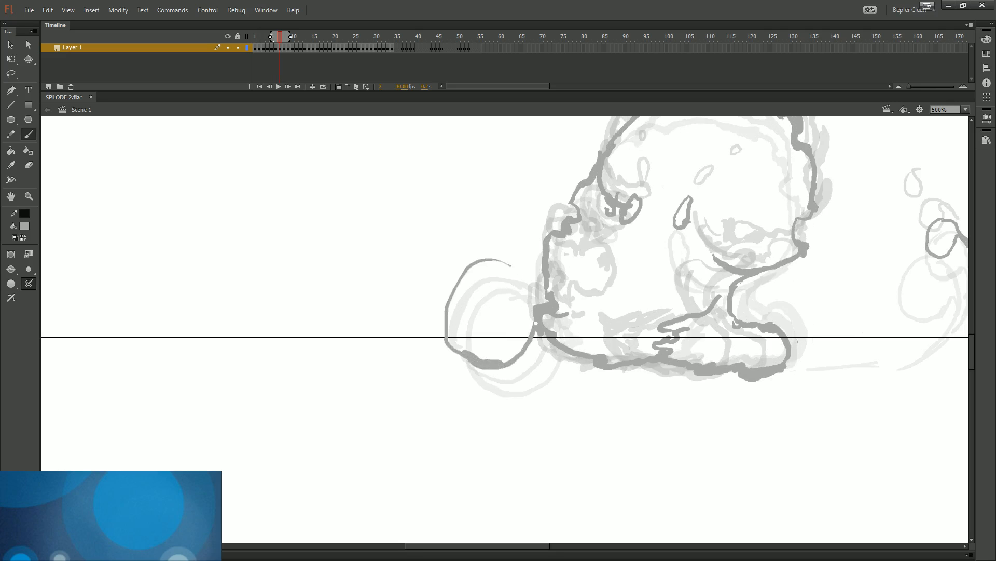
- Compare Pencil and Brush test strokes at different zoom levels beside the ball, and delete the test strokes
key(y)
mouse_move(353, 202)
mouse_down()
mouse_move(310, 268)
mouse_move(365, 238)
mouse_up()
key(ctrl+space)
drag(491, 267, 452, 316)
key(b)
drag(528, 300, 514, 322)
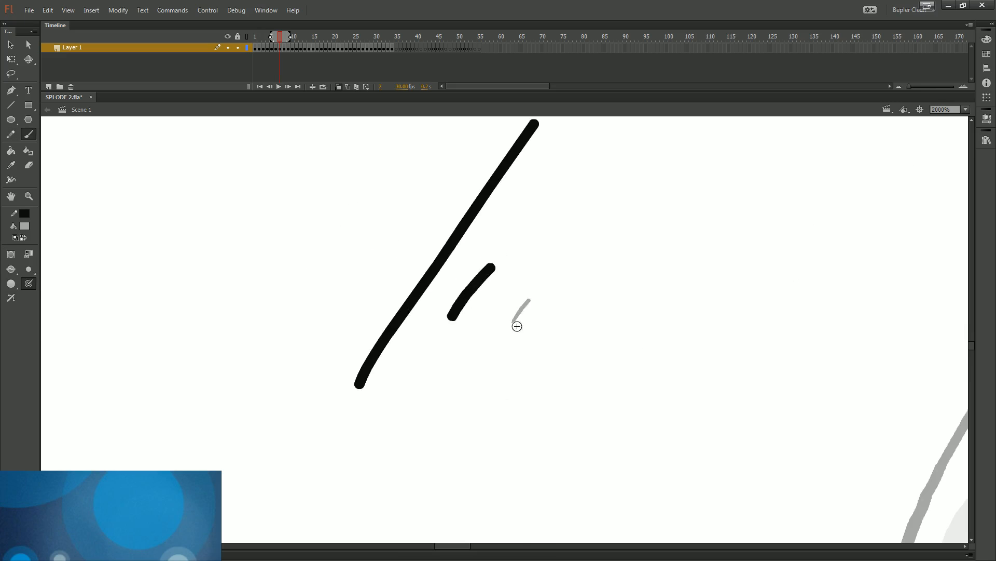
key(ctrl+minus)
key(ctrl+minus)
mouse_move(571, 292)
mouse_down()
mouse_move(511, 359)
mouse_move(498, 322)
mouse_up()
key(ctrl+space)
key(v)
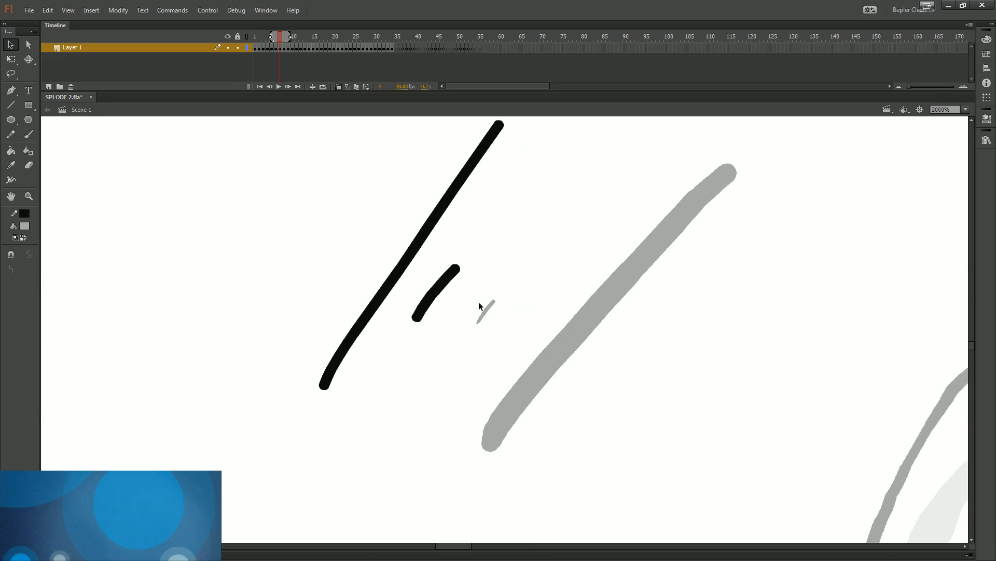
key(ctrl+minus)
key(ctrl+minus)
drag(400, 394, 596, 243)
key(Delete)
key(space)
drag(545, 309, 436, 234)
key(b)
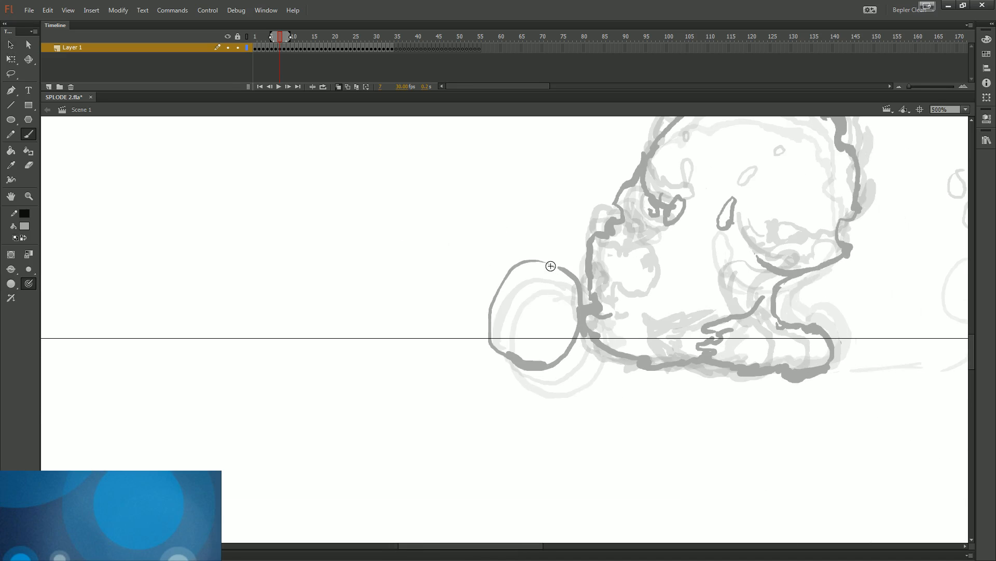
- Close and thicken the ball's outline on frame 7, comparing it with frame 6
drag(549, 264, 562, 267)
key(comma)
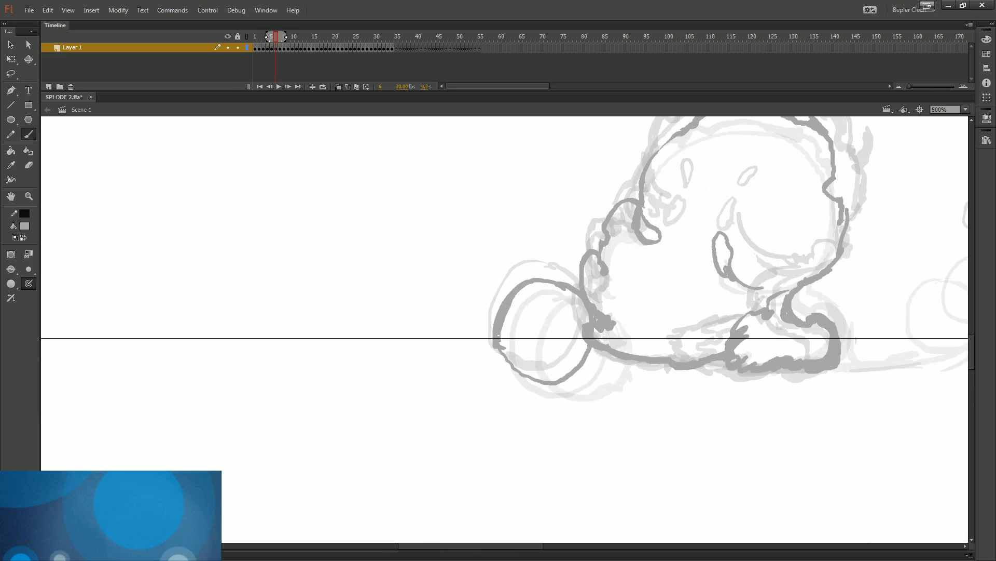
key(period)
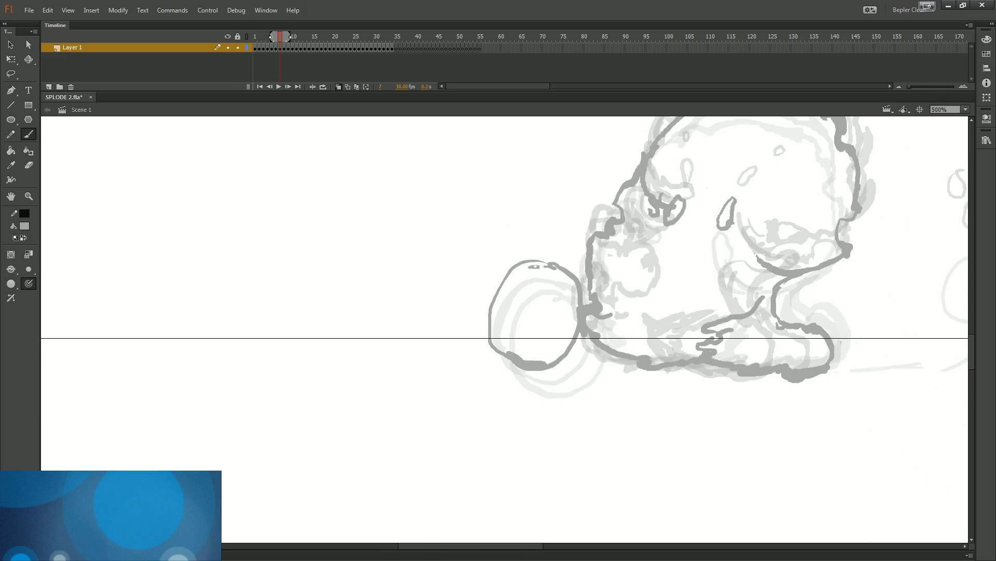
mouse_move(533, 262)
mouse_down()
mouse_move(499, 282)
mouse_move(488, 319)
mouse_up()
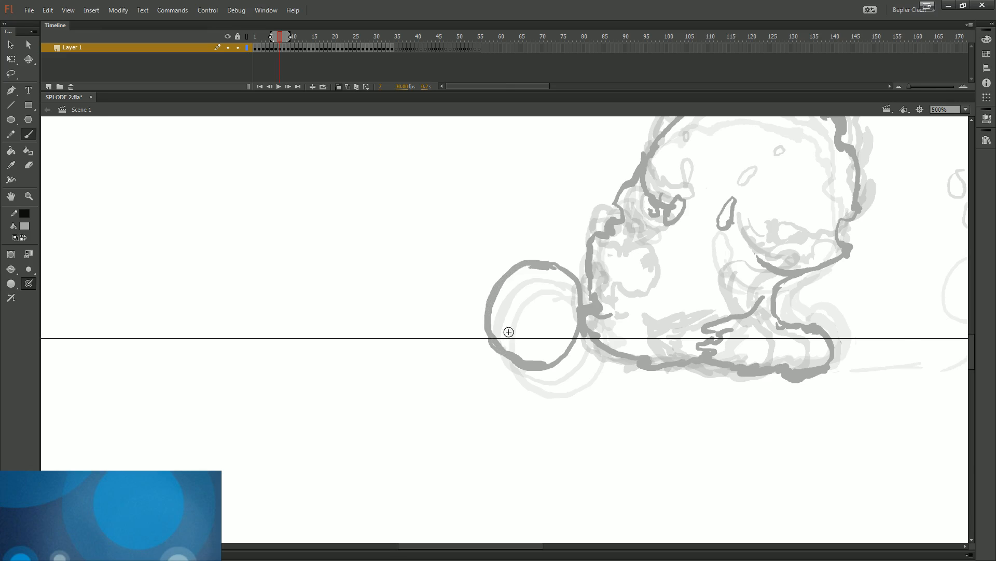
key(comma)
key(period)
key(period)
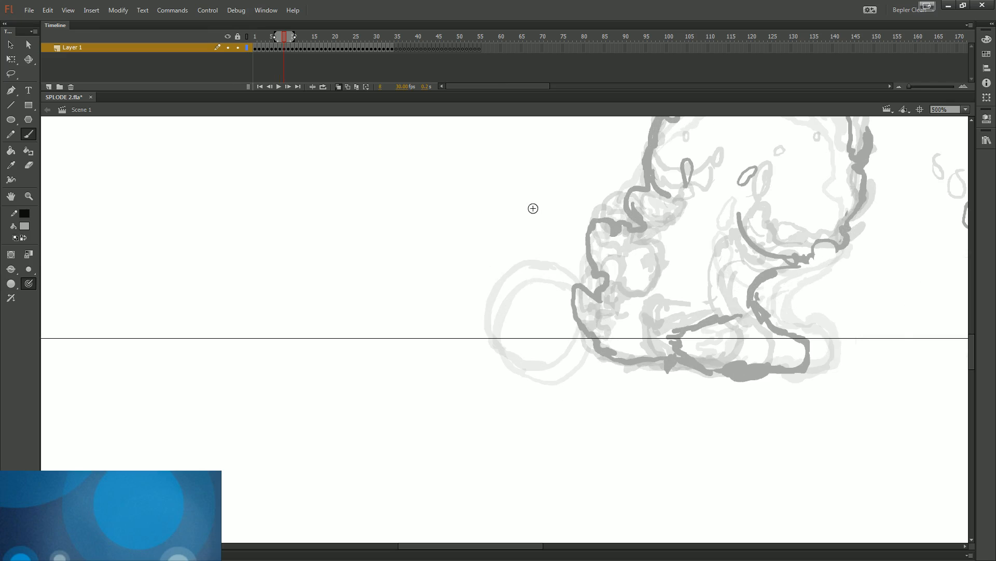
drag(538, 205, 502, 278)
key(ctrl+z)
key(ctrl+equal)
key(ctrl+equal)
mouse_move(581, 300)
mouse_down()
mouse_move(487, 301)
mouse_move(431, 319)
mouse_up()
key(ctrl+minus)
key(ctrl+minus)
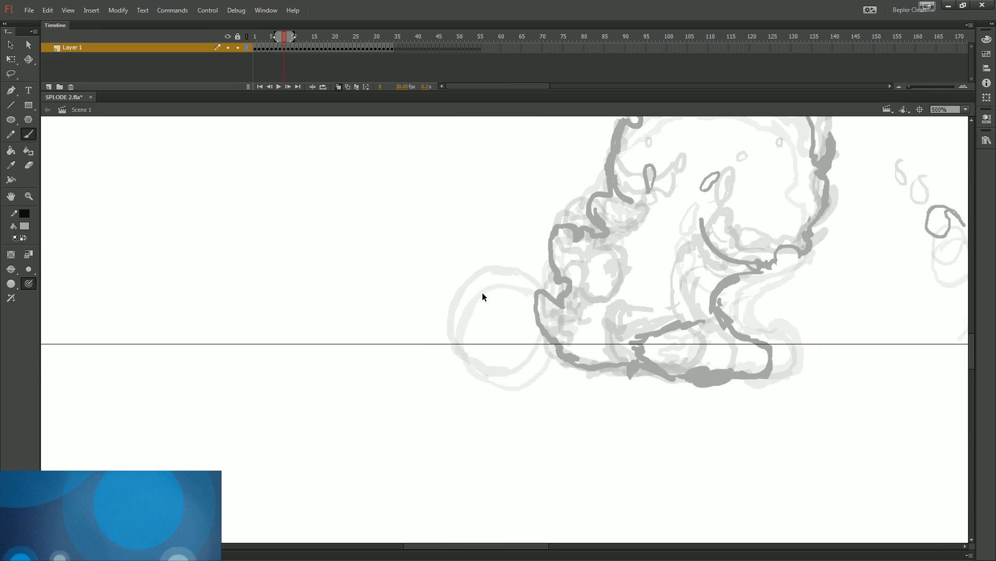
drag(483, 293, 427, 334)
- Flip through frames 6 to 9 to examine the path of the lower-left ball
key(comma)
key(period)
key(period)
key(ctrl+equal)
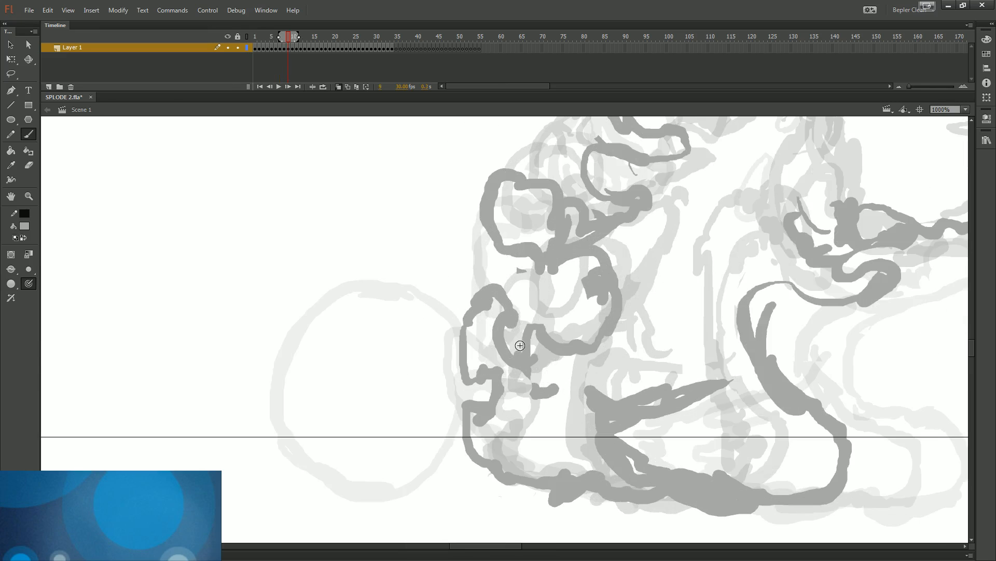
key(ctrl+minus)
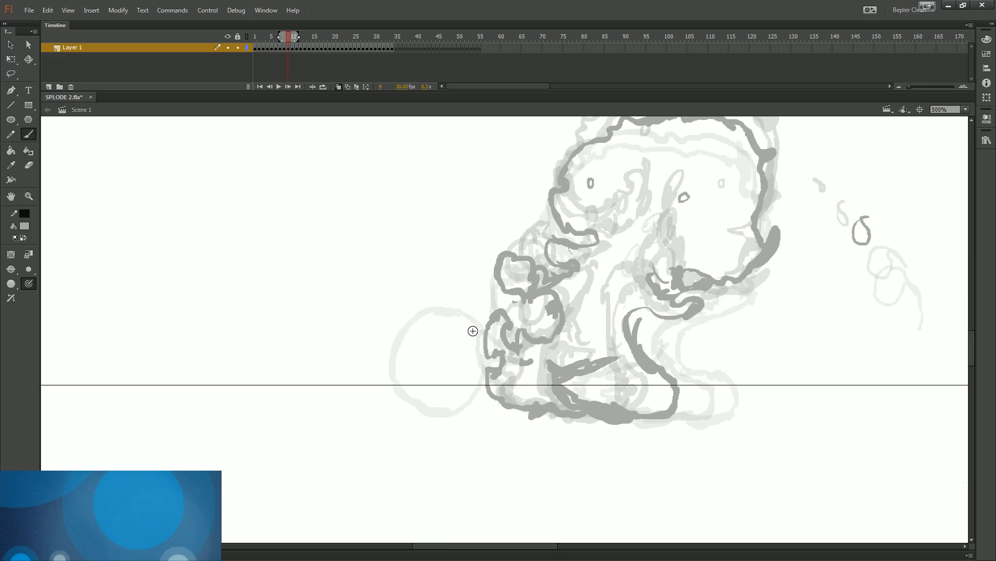
key(comma)
key(comma)
key(comma)
key(period)
key(period)
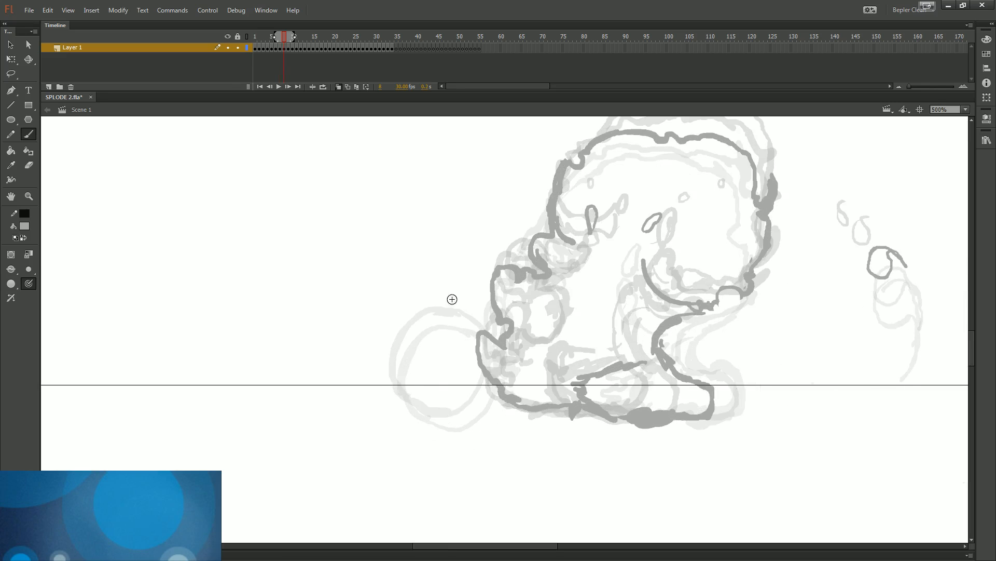
- On frame 8, paint the ball beside the cloud's lower-left side, higher than on frame 7, redoing the outline until it fits
mouse_move(456, 279)
mouse_down()
mouse_move(409, 304)
mouse_move(400, 334)
mouse_up()
key(ctrl+z)
drag(457, 289, 399, 373)
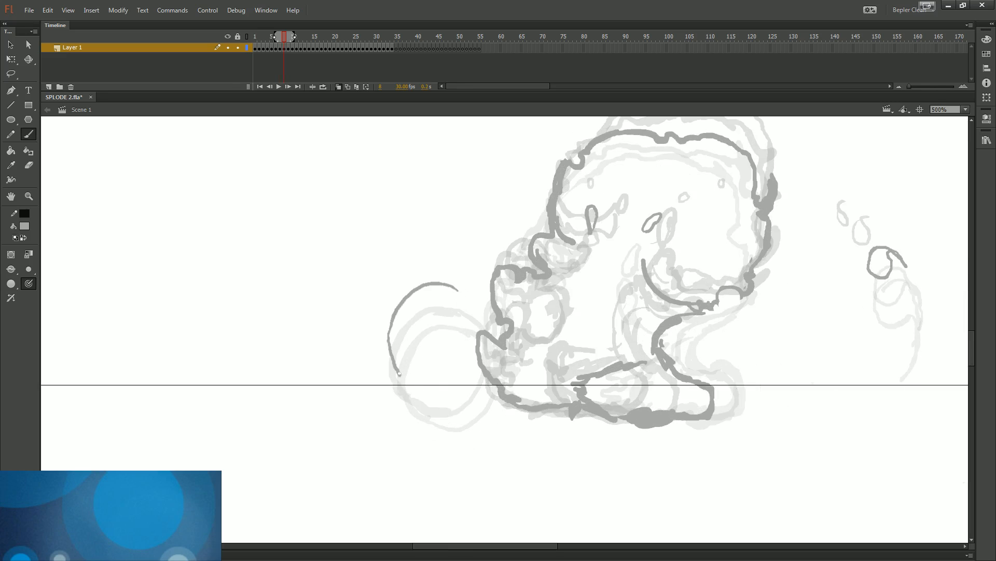
key(ctrl+z)
mouse_move(444, 277)
mouse_down()
mouse_move(390, 337)
mouse_move(454, 383)
mouse_move(442, 278)
mouse_up()
- Go back to frame 4, sketch an arrow pointing at the ground trail of the opposite ball, and remove it
key(comma)
key(comma)
key(comma)
key(comma)
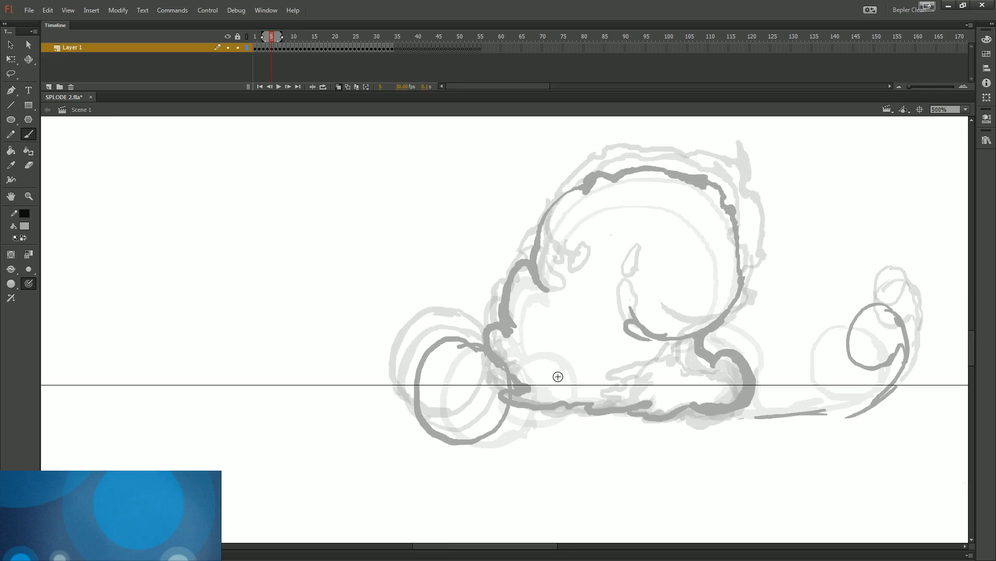
mouse_move(810, 468)
mouse_down()
mouse_move(802, 431)
mouse_move(829, 429)
mouse_up()
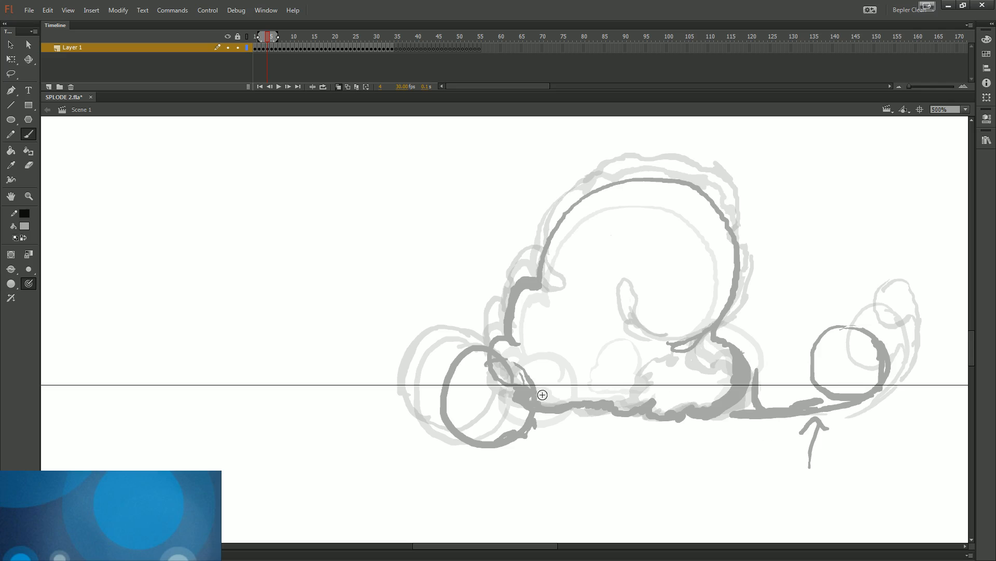
key(ctrl+z)
key(ctrl+z)
key(period)
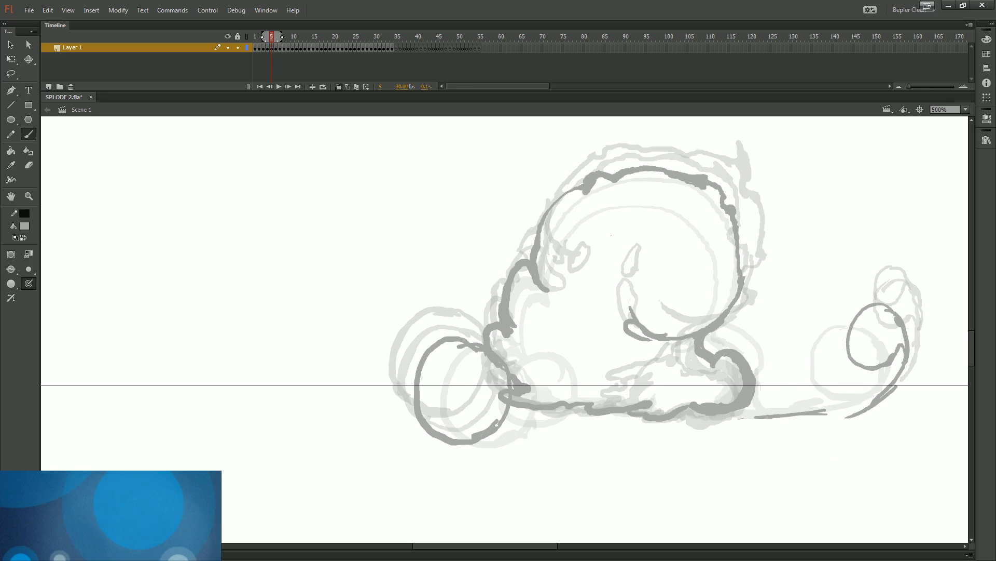
- On frame 6, paint the start of a smoke trail under the lower-left ball and compare it with frame 5
key(period)
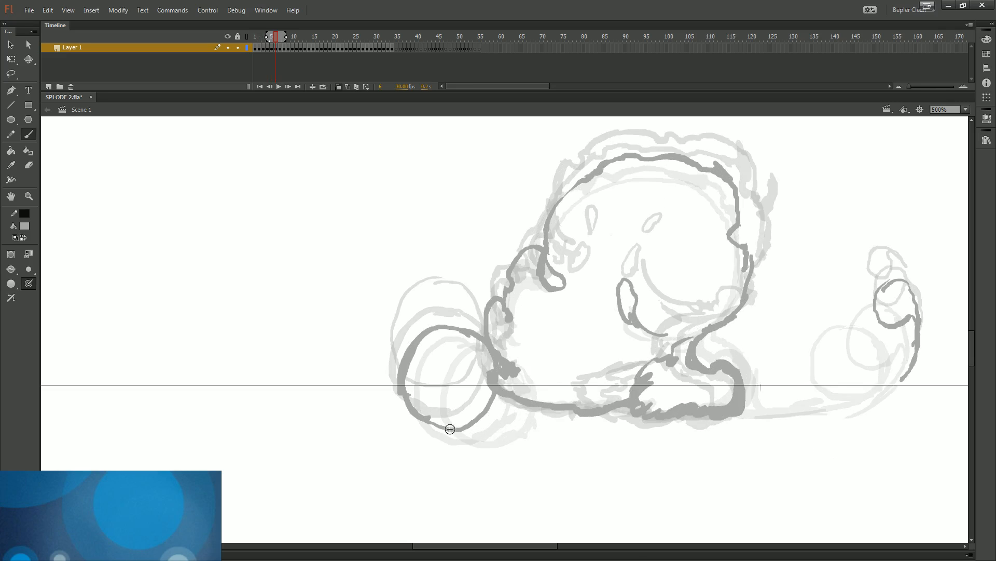
drag(419, 411, 466, 431)
key(comma)
key(period)
- On frame 7, paint a tapering smoke trail from the ball's underside toward the ground beside the cloud
key(period)
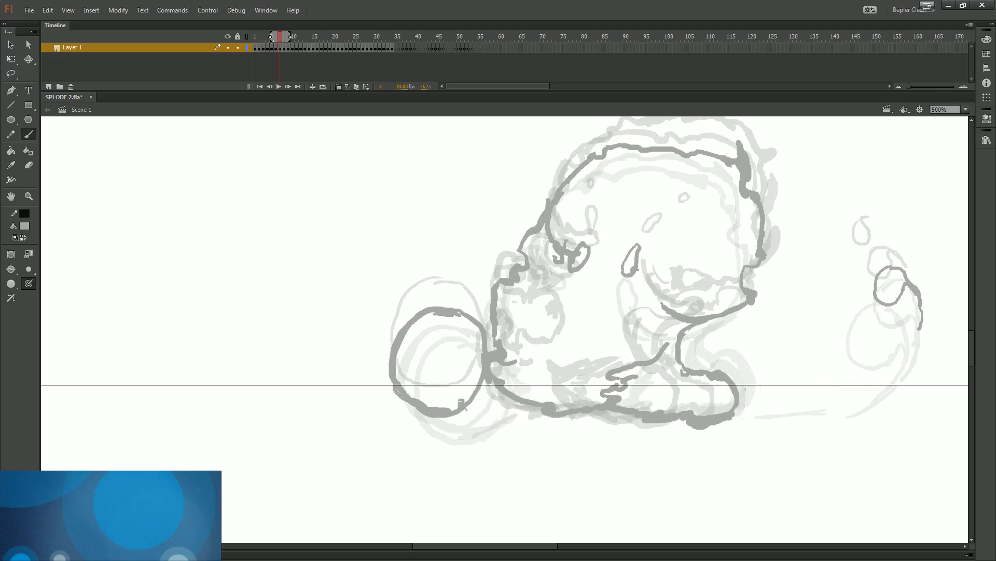
drag(414, 393, 441, 426)
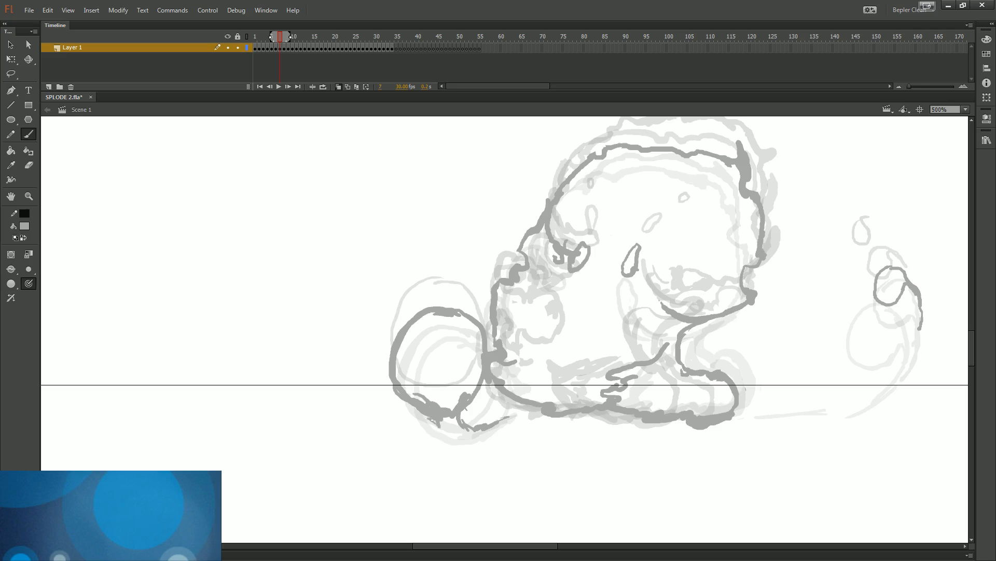
key(period)
key(comma)
- On frame 8, paint narrow trail strokes from the ball down to the ground and clean up the trail's end
key(period)
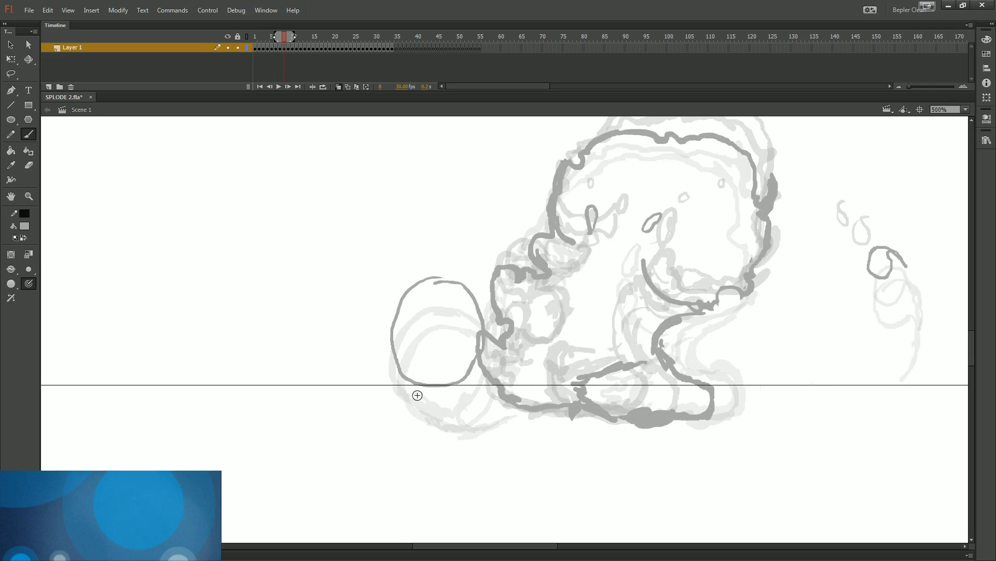
mouse_move(408, 371)
mouse_down()
mouse_move(451, 410)
mouse_move(453, 379)
mouse_move(445, 400)
mouse_up()
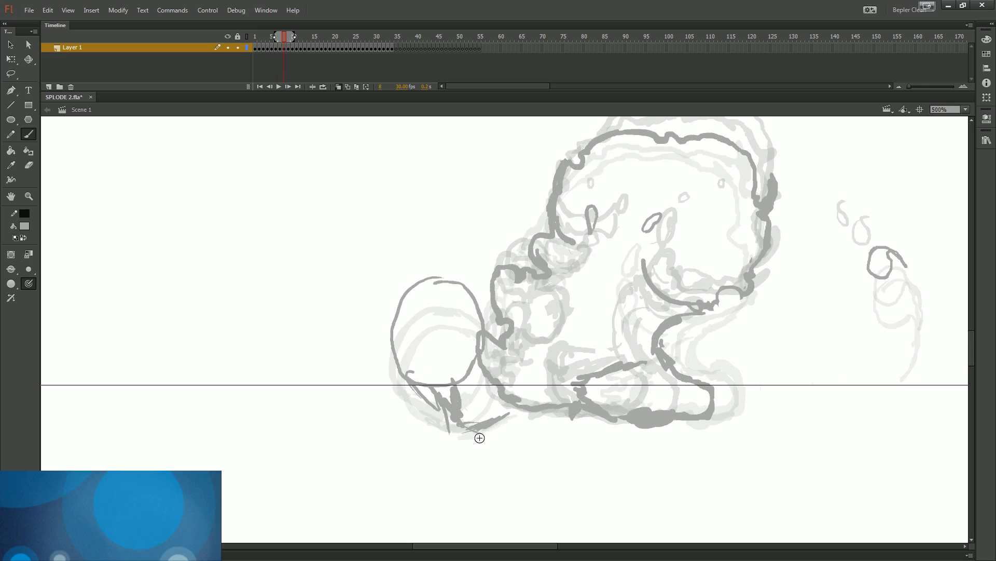
key(e)
drag(507, 415, 478, 427)
key(b)
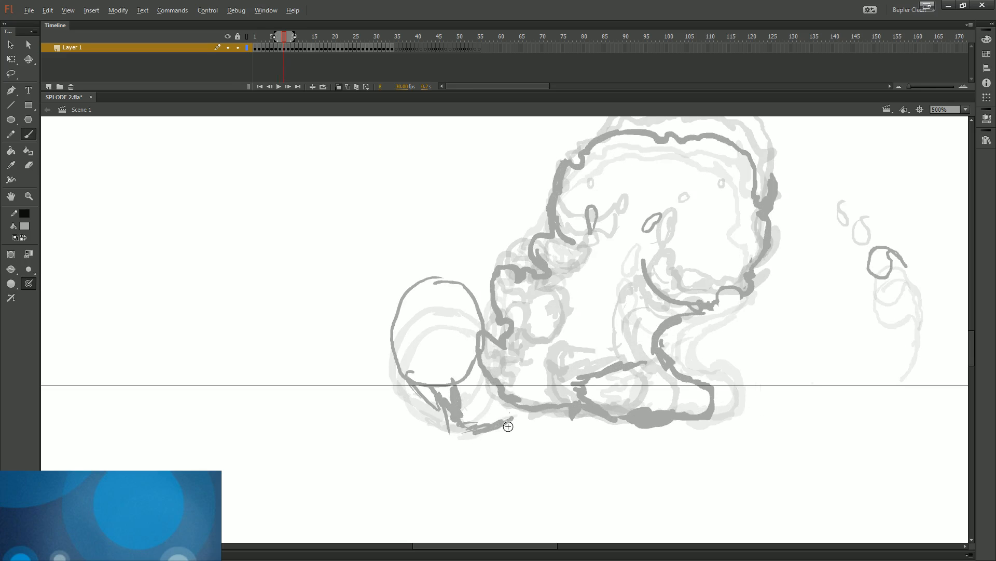
- Compare the ball's trail on frames 7 to 9 and touch up its ground end on frame 8
key(comma)
key(period)
key(period)
key(comma)
key(comma)
key(period)
key(e)
key(b)
mouse_move(485, 421)
mouse_down()
mouse_move(513, 417)
mouse_move(486, 434)
mouse_up()
key(comma)
key(period)
- On frame 9, paint thin, breaking-up trail strokes above the ground and the ball's next, higher position
key(period)
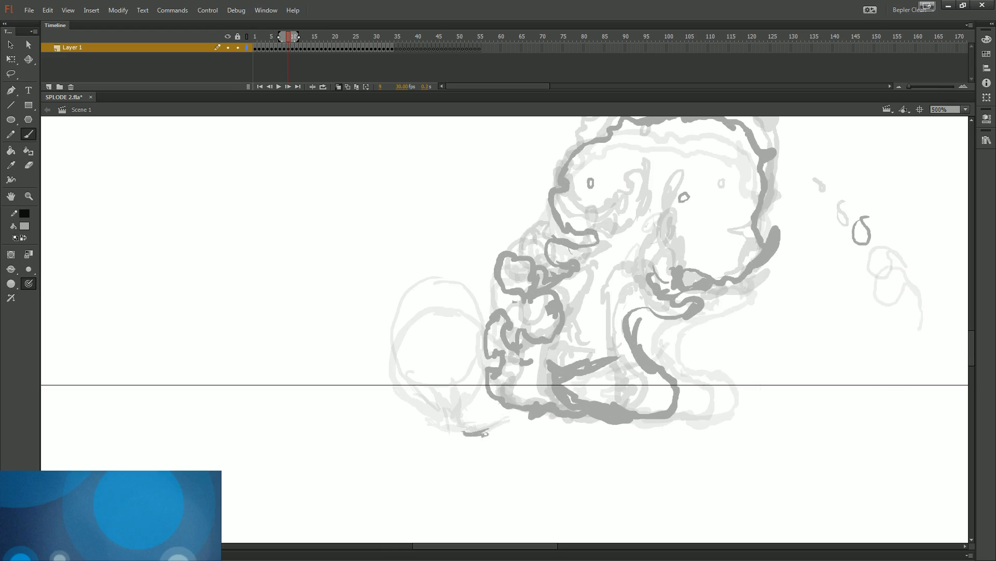
drag(455, 365, 456, 421)
drag(440, 365, 443, 432)
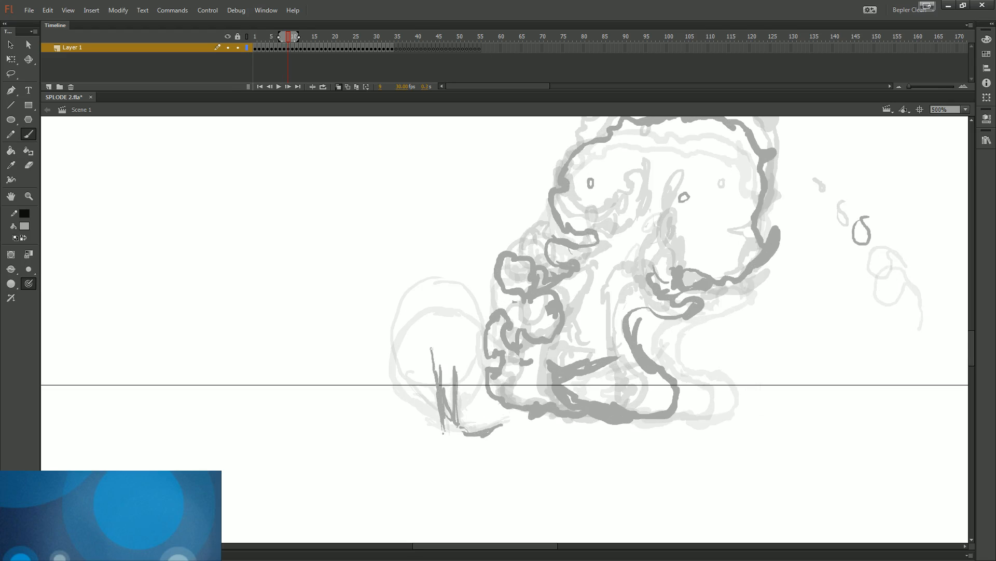
drag(425, 349, 439, 388)
drag(406, 336, 415, 317)
mouse_move(404, 359)
mouse_down()
mouse_move(471, 383)
mouse_move(482, 307)
mouse_move(401, 354)
mouse_move(406, 372)
mouse_up()
key(comma)
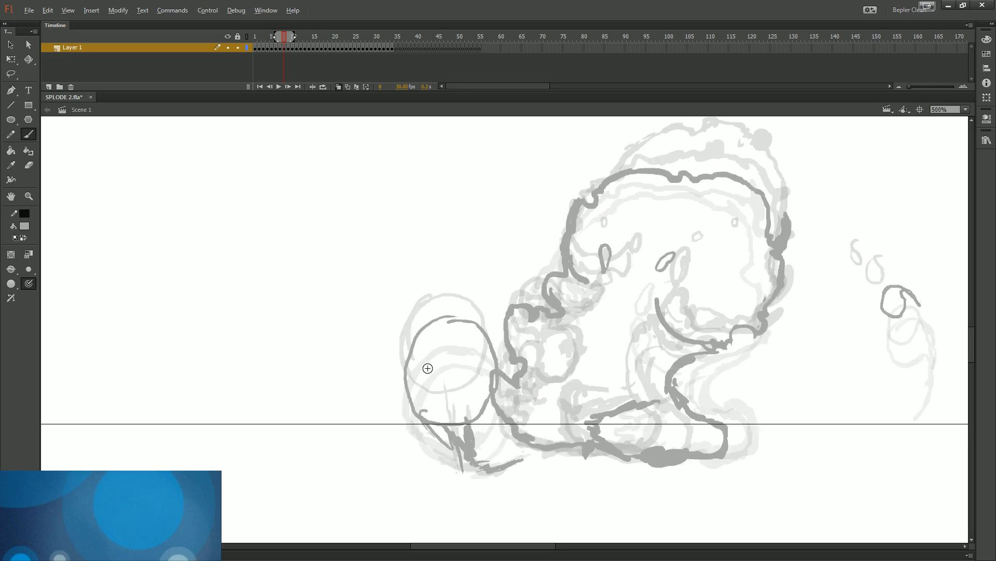
- Paint the left ball rising and shrinking on frames 10, 11 and 12
key(period)
key(period)
mouse_move(446, 281)
mouse_down()
mouse_move(408, 348)
mouse_move(477, 295)
mouse_move(426, 277)
mouse_up()
key(period)
mouse_move(450, 241)
mouse_down()
mouse_move(459, 281)
mouse_move(447, 358)
mouse_move(467, 274)
mouse_move(482, 291)
mouse_up()
key(period)
mouse_move(444, 249)
mouse_down()
mouse_move(459, 314)
mouse_move(454, 246)
mouse_move(458, 253)
mouse_up()
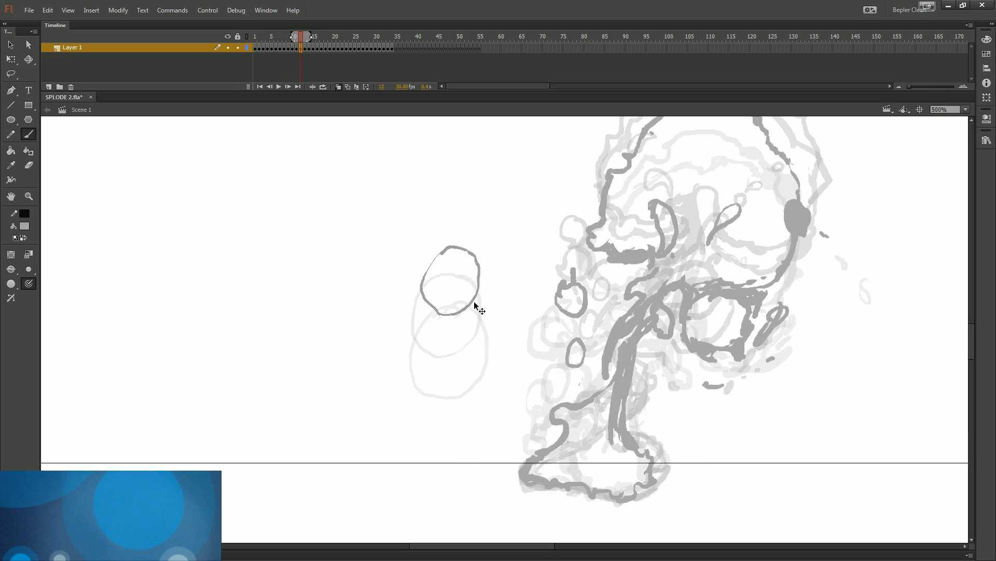
key(period)
drag(469, 209, 442, 227)
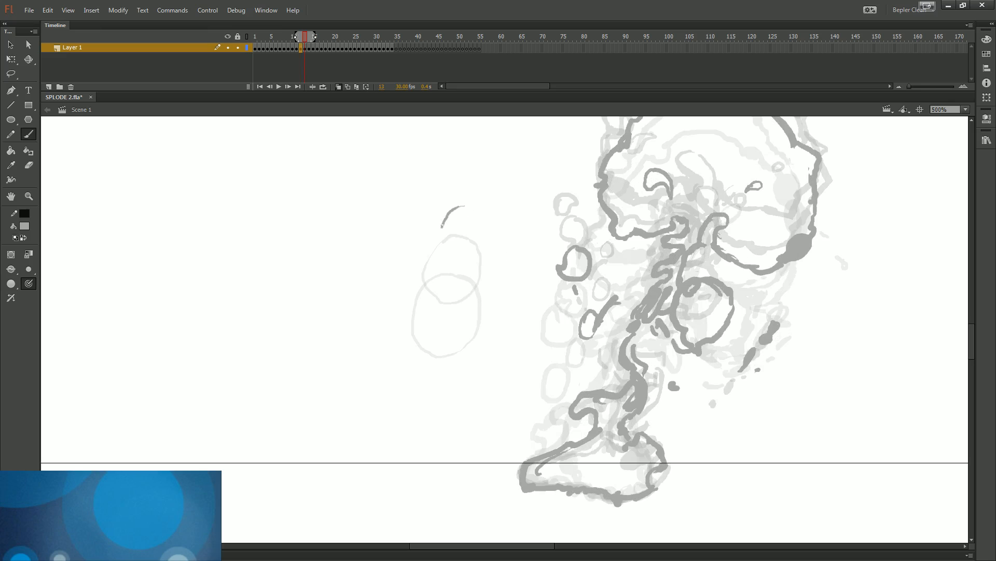
drag(449, 260, 450, 262)
key(ctrl+z)
key(comma)
drag(441, 320, 458, 295)
key(ctrl+z)
key(ctrl+z)
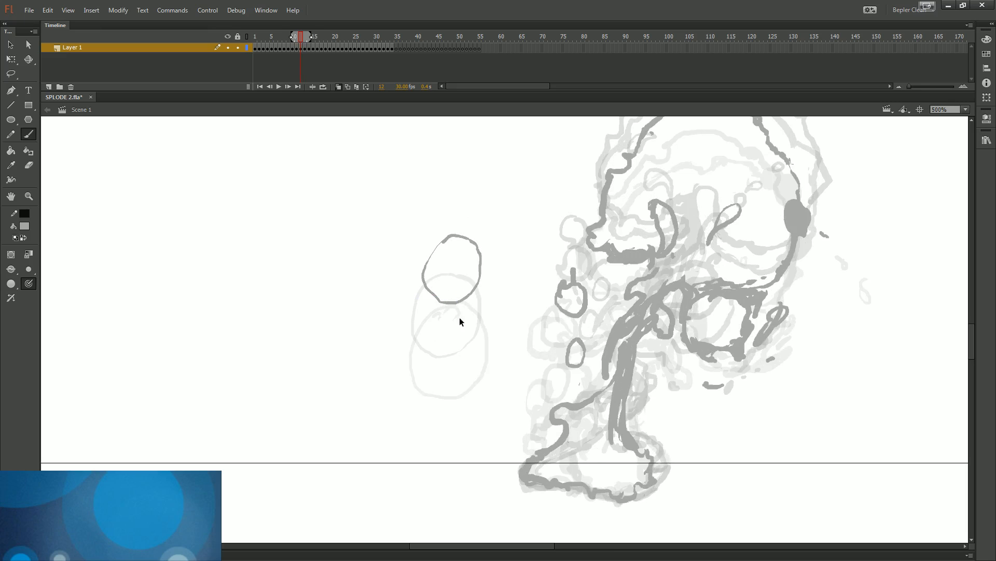
- On frame 13, paint the left ball smaller and higher than on frame 12
key(period)
key(comma)
key(period)
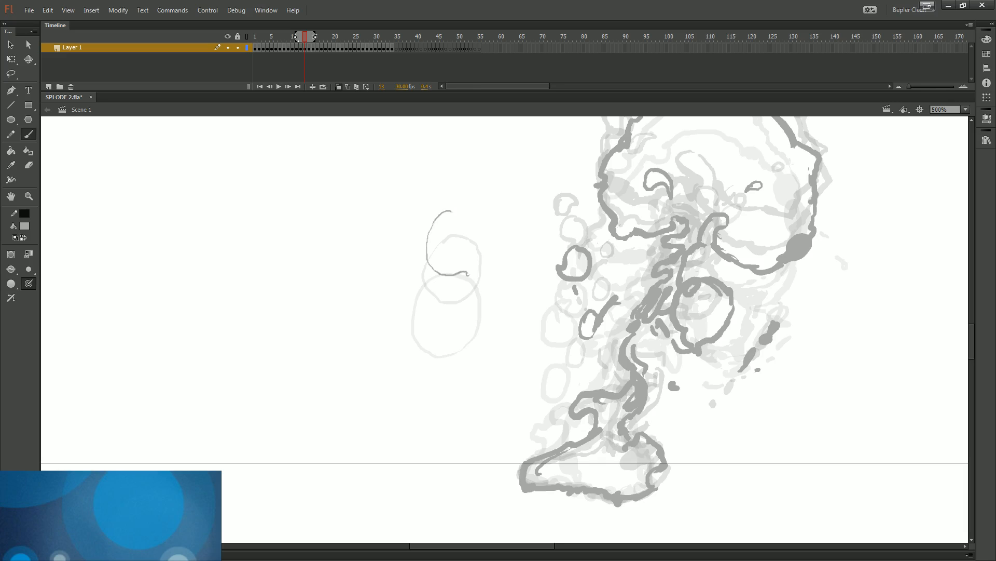
drag(450, 214, 451, 215)
- Close the ball's outline on frame 13 and make it smaller with Free Transform
key(period)
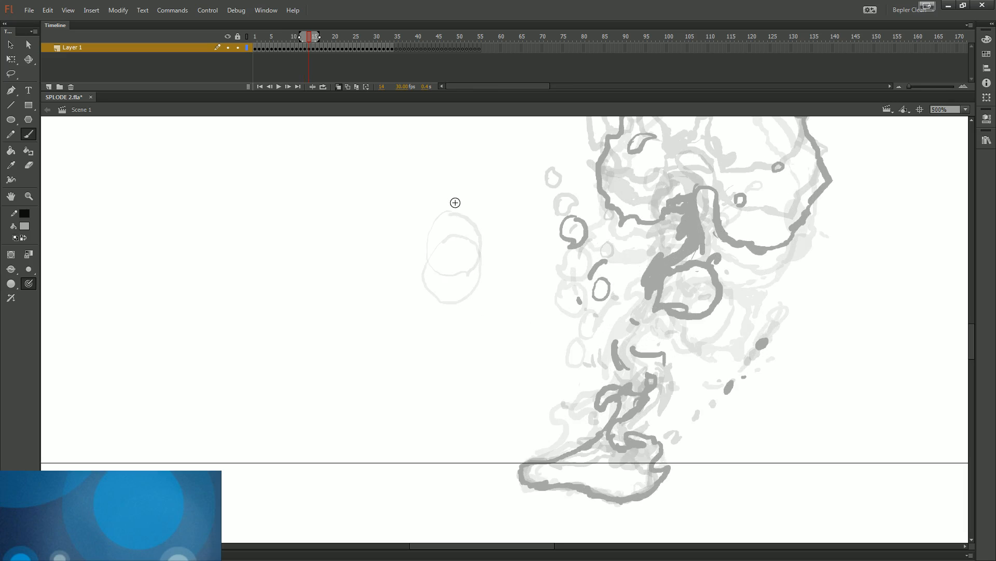
key(comma)
mouse_move(478, 265)
mouse_down()
mouse_move(490, 238)
mouse_move(495, 267)
mouse_up()
key(q)
drag(496, 228, 488, 247)
key(b)
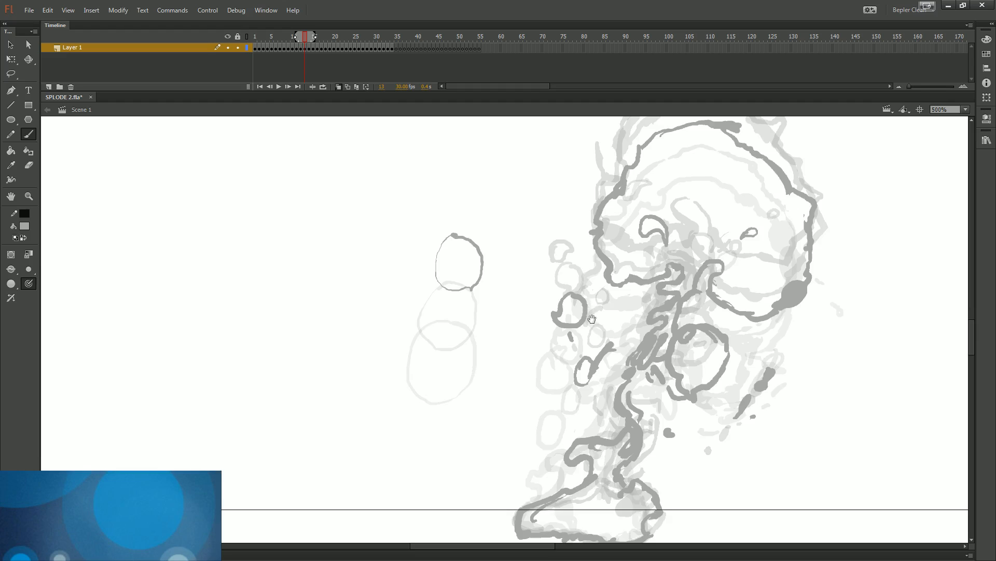
- Flip through frames 15 back to 8 to examine the left ball's rising motion and its trail
drag(592, 319, 551, 272)
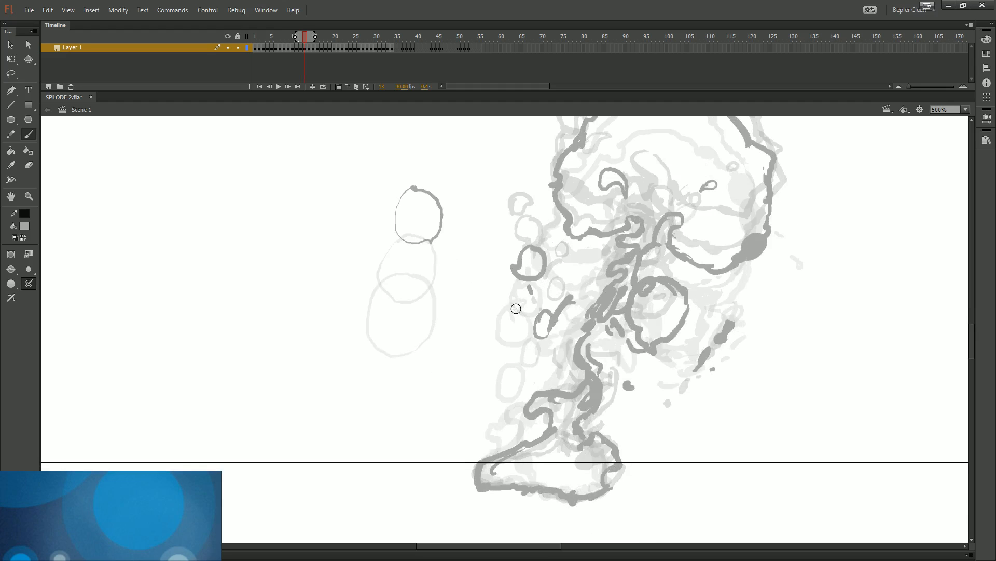
key(period)
key(period)
key(comma)
key(comma)
key(comma)
key(comma)
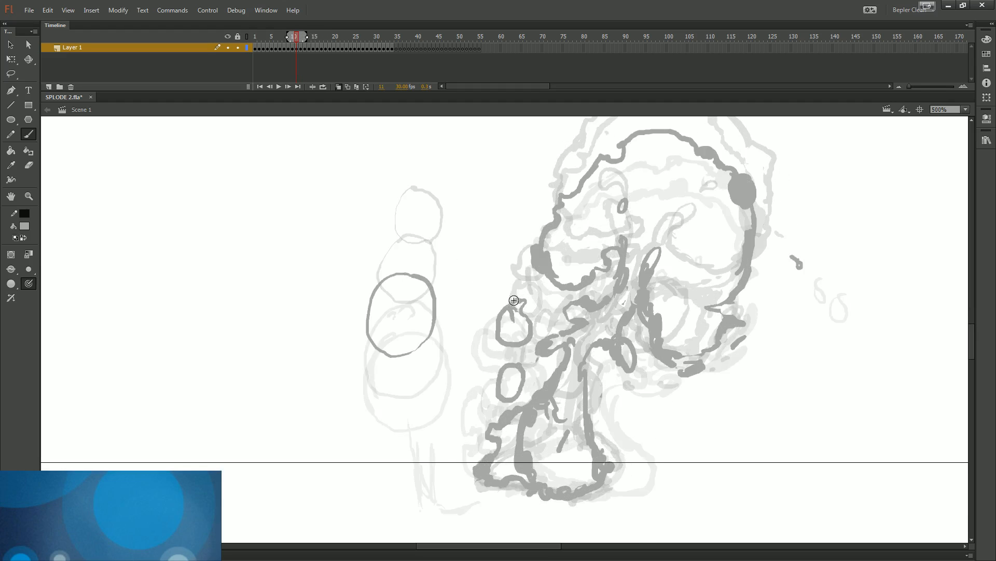
key(comma)
key(comma)
key(period)
key(comma)
key(comma)
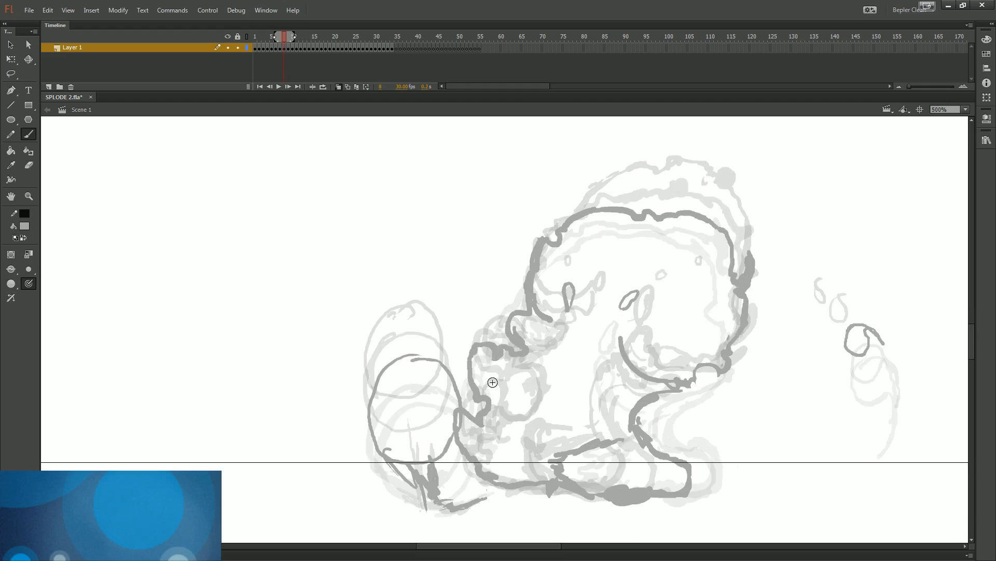
- Flip back and forth through frames 8 to 17 to examine how the left ball rises and shrinks
key(period)
key(period)
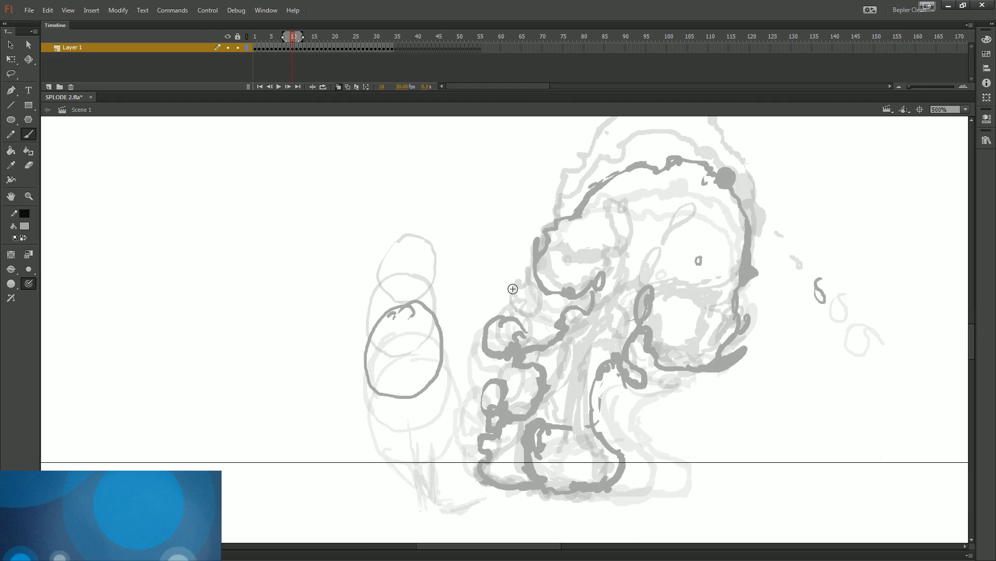
key(period)
key(period)
key(period)
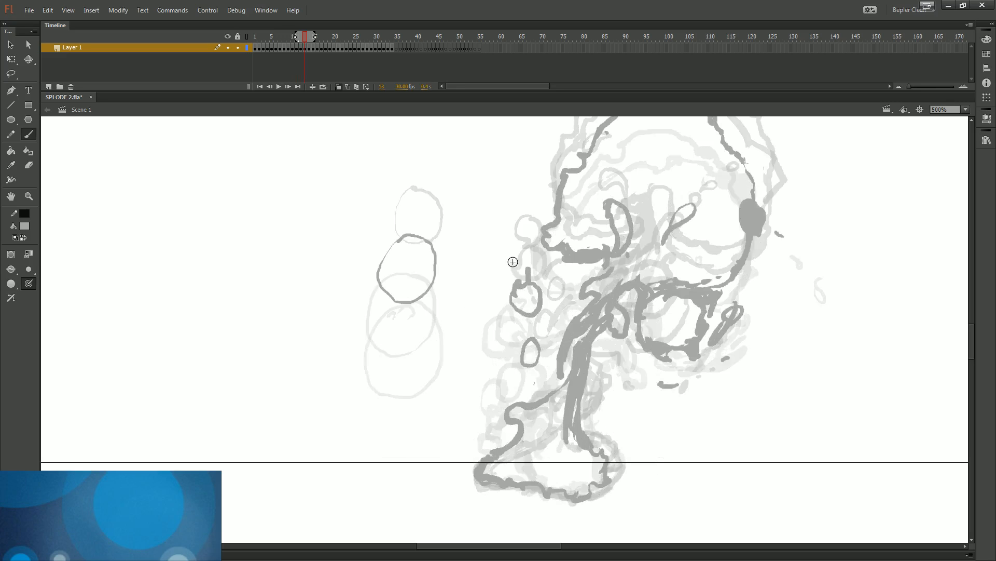
key(period)
key(period)
key(period)
key(period)
key(comma)
key(comma)
key(comma)
key(comma)
key(comma)
key(comma)
key(comma)
key(period)
key(period)
key(period)
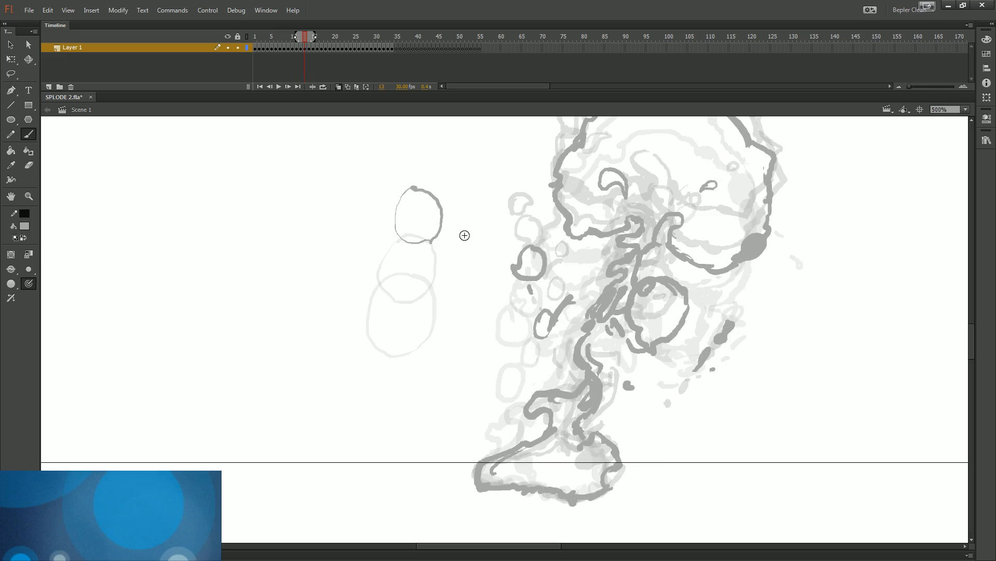
scroll(435, 268, up, 2)
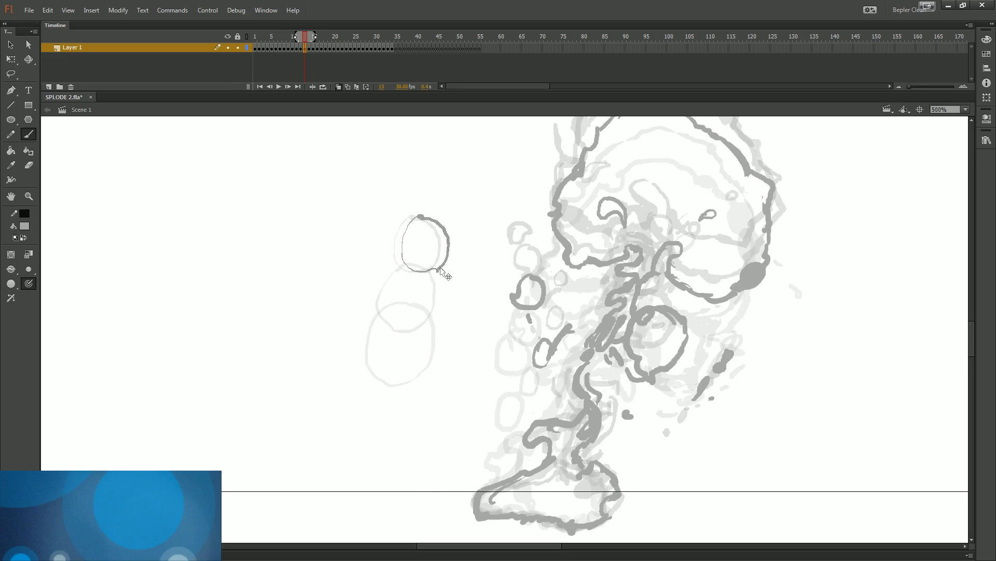
key(comma)
key(comma)
key(comma)
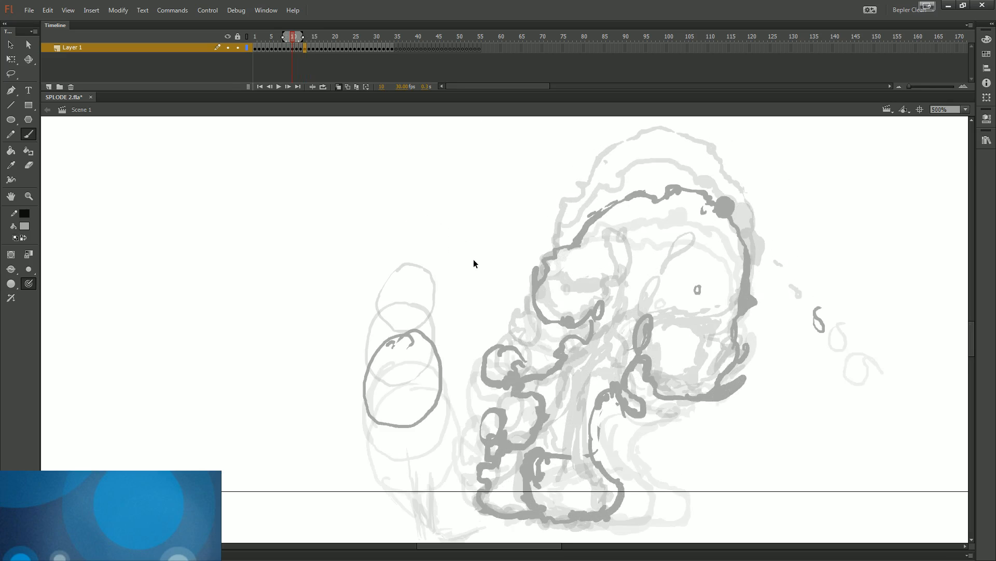
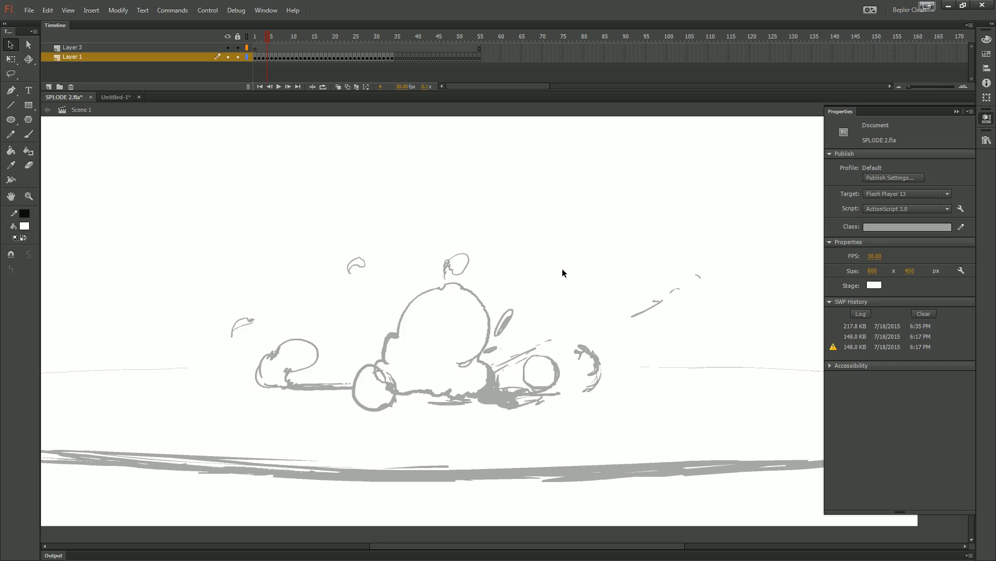
- Step forward through the animation from frame 4 and back again to review the side balls and flying debris
key(period)
key(period)
key(period)
key(period)
key(period)
key(period)
key(period)
key(period)
key(period)
key(period)
key(period)
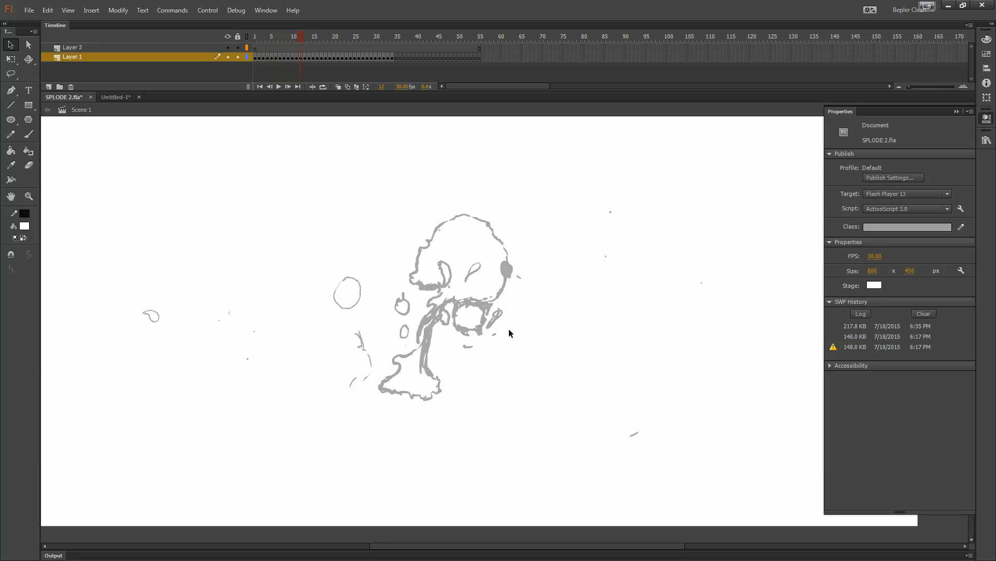
key(comma)
key(comma)
key(comma)
key(comma)
key(comma)
key(comma)
key(comma)
key(comma)
key(comma)
key(comma)
key(comma)
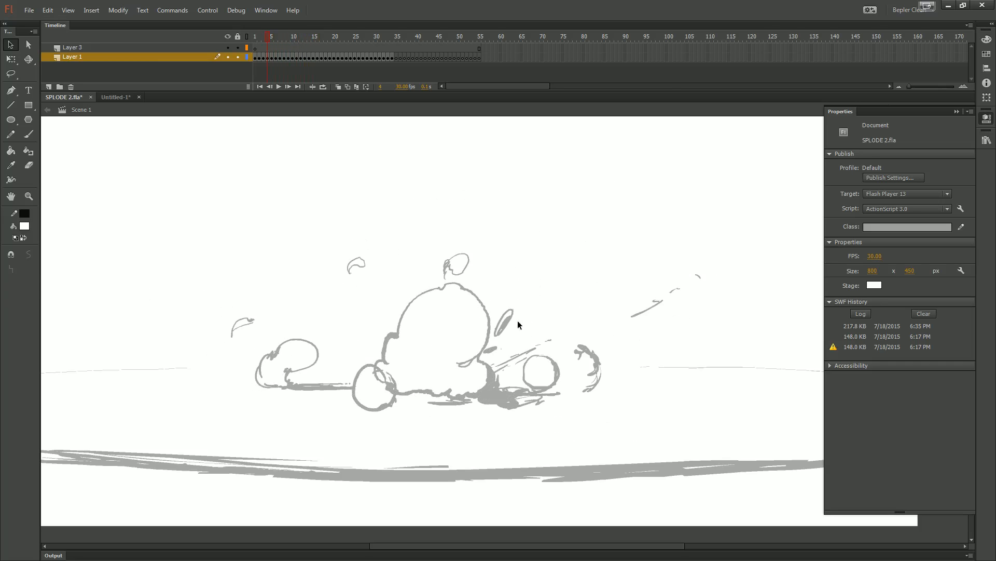
- Set the Brush tool's fill to the grey sampled from the cloud drawing on frame 4
key(b)
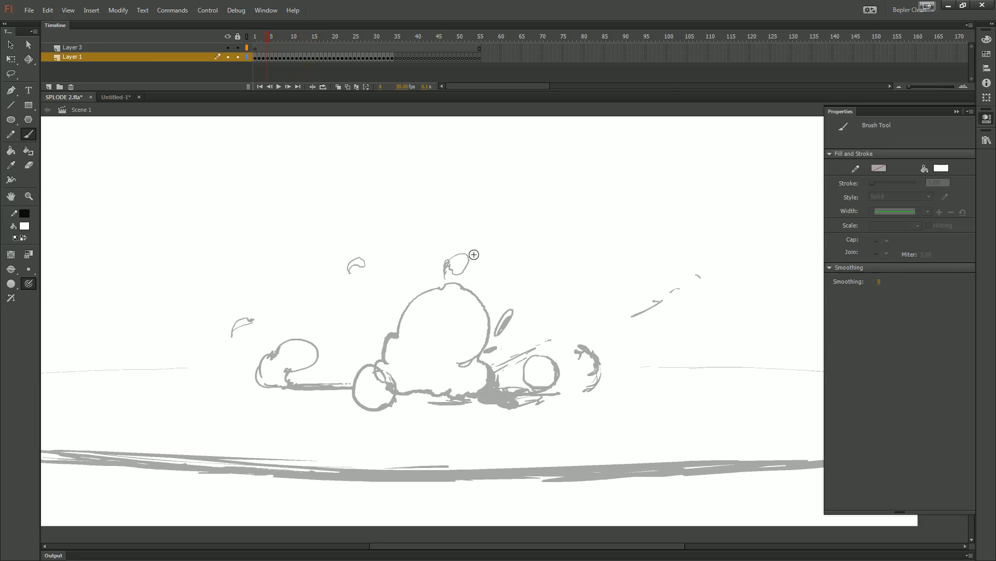
click(24, 226)
click(488, 386)
- Try slanted marking strokes across the side balls and debris on frame 4, and undo them
drag(555, 345, 543, 386)
drag(606, 341, 585, 368)
drag(515, 313, 508, 332)
drag(445, 241, 457, 263)
drag(379, 363, 379, 406)
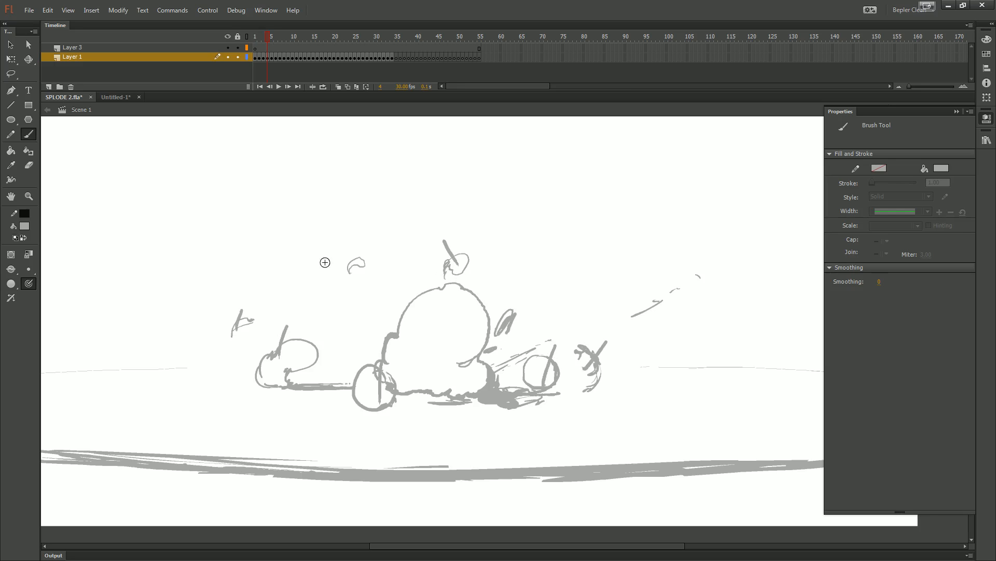
key(ctrl+z)
key(ctrl+z)
key(ctrl+z)
key(ctrl+z)
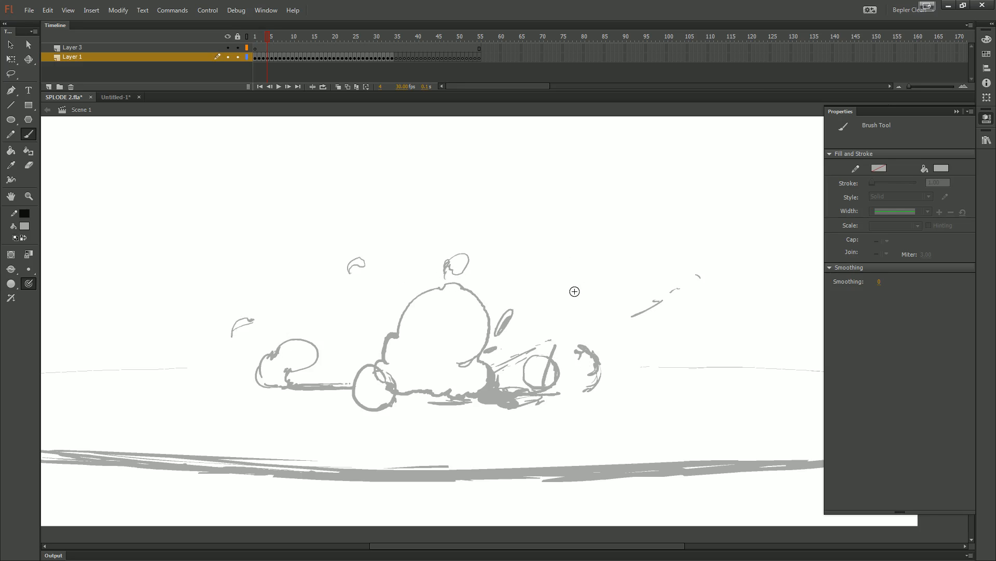
- Step through frames 4 to 16 and play the animation to review the debris around the cloud
key(v)
key(period)
key(period)
key(period)
key(period)
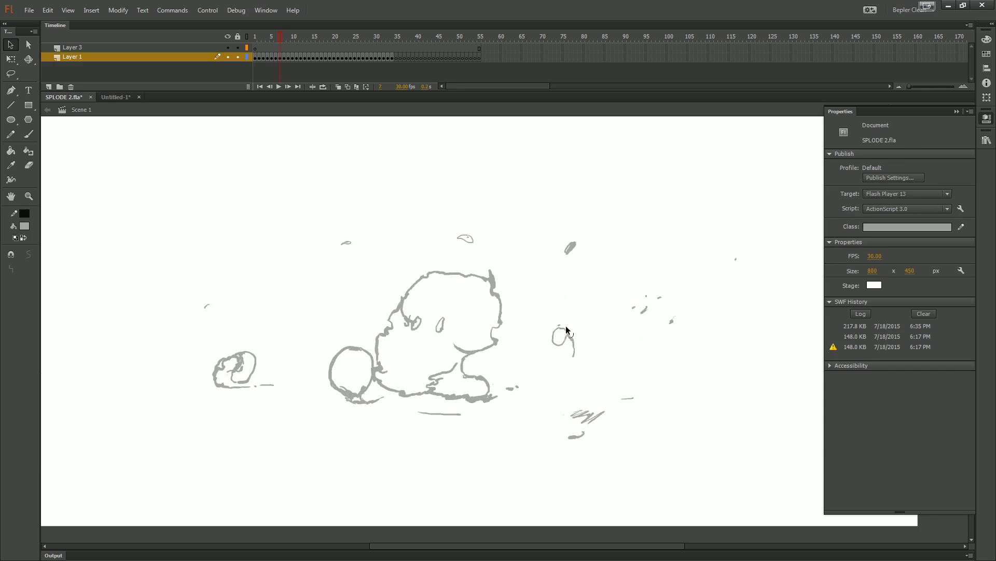
key(period)
key(period)
key(period)
key(period)
key(period)
key(period)
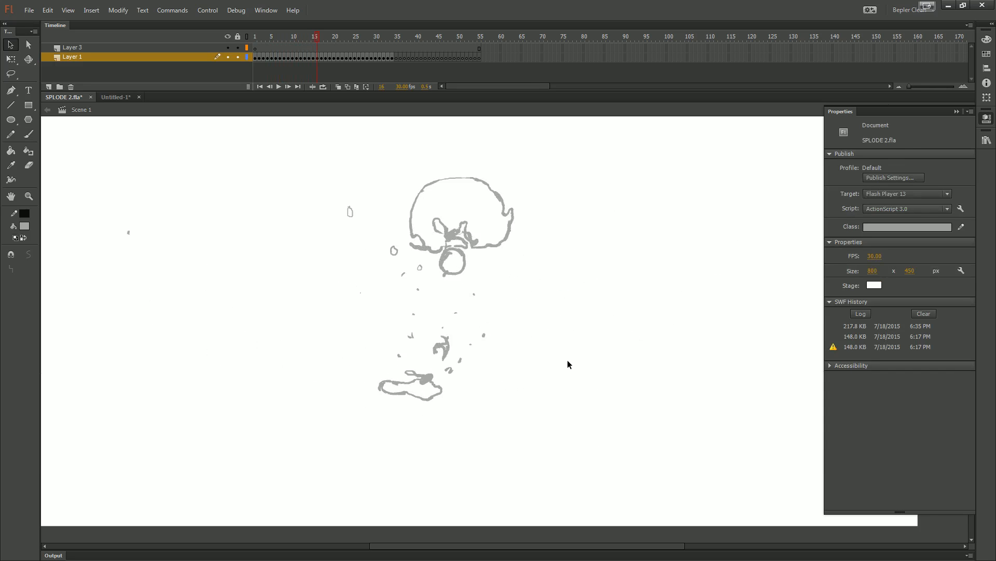
key(Return)
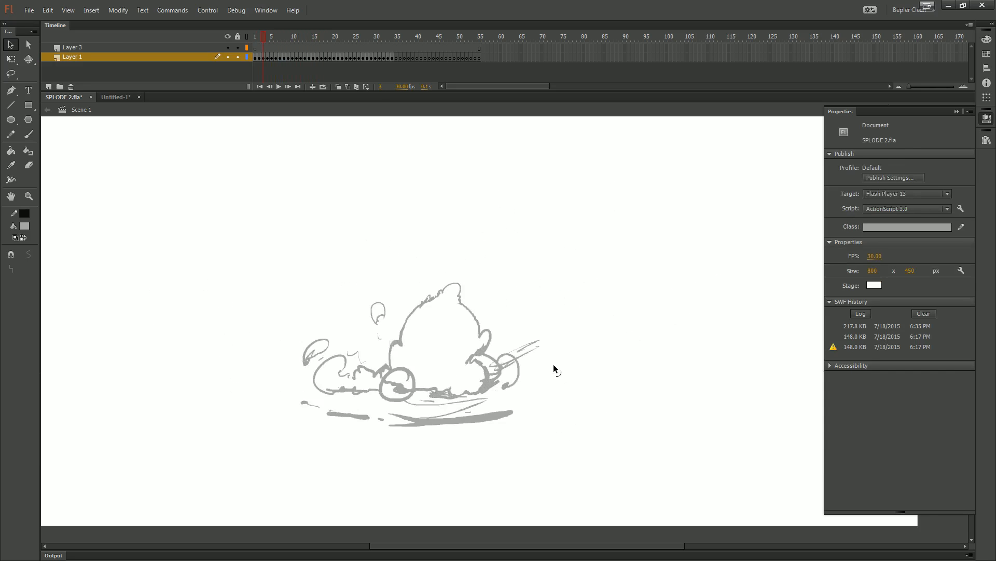
- On frame 4, thicken the front ground line with brush strokes and touch up the thin rear ground line
key(period)
key(period)
key(ctrl+minus)
key(period)
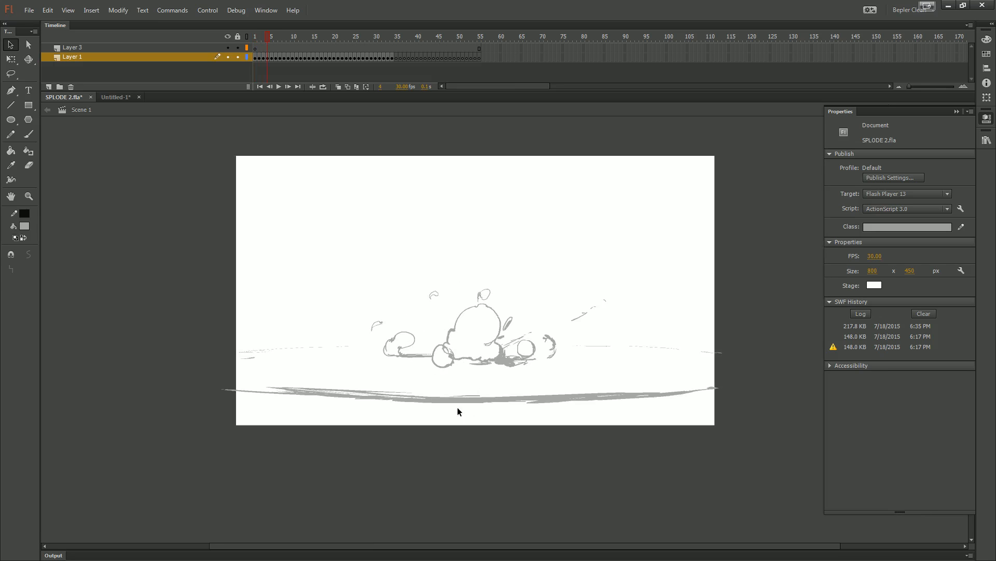
key(b)
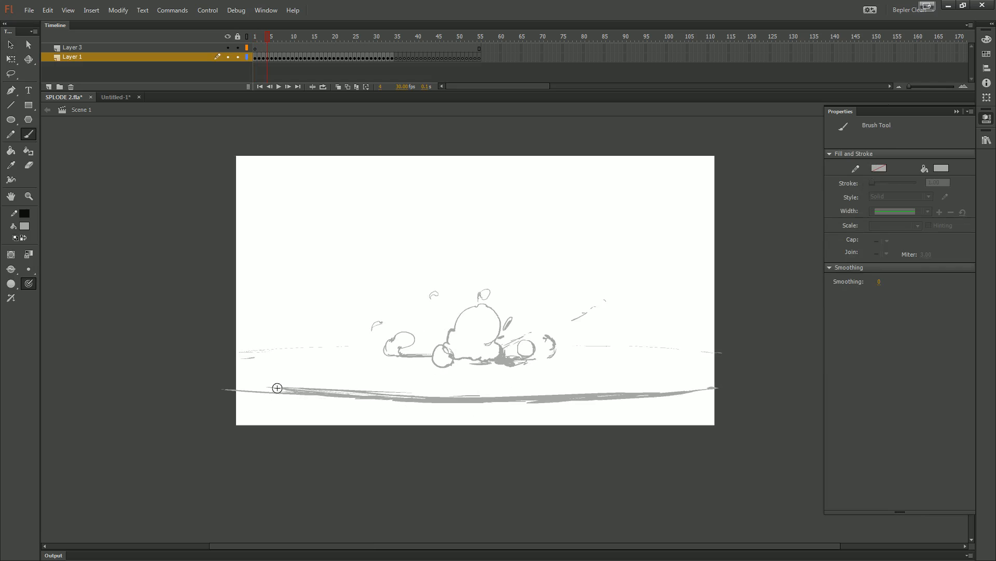
drag(364, 394, 399, 399)
key(ctrl+minus)
key(ctrl+equal)
key(ctrl+equal)
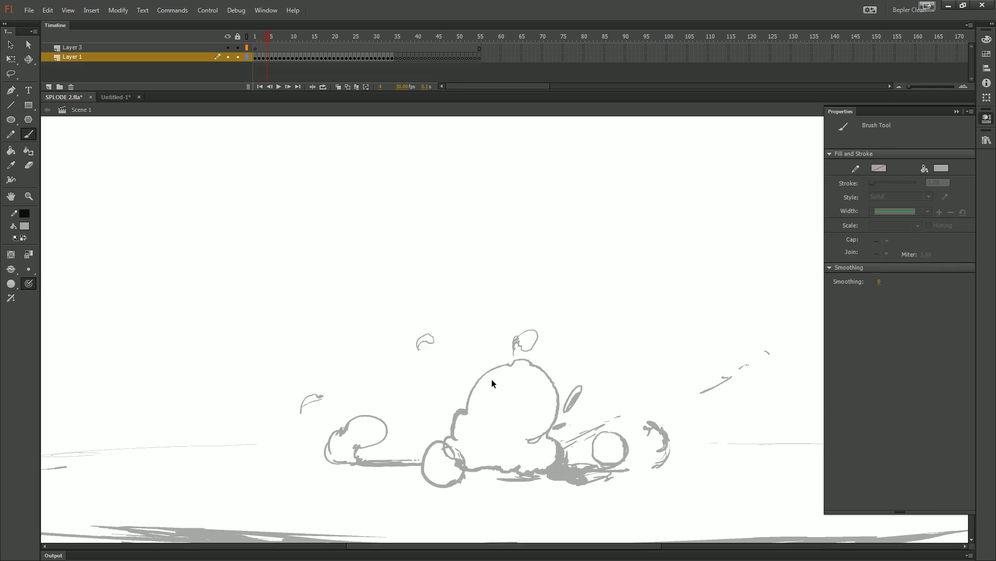
drag(493, 382, 424, 239)
drag(792, 302, 560, 322)
key(ctrl+equal)
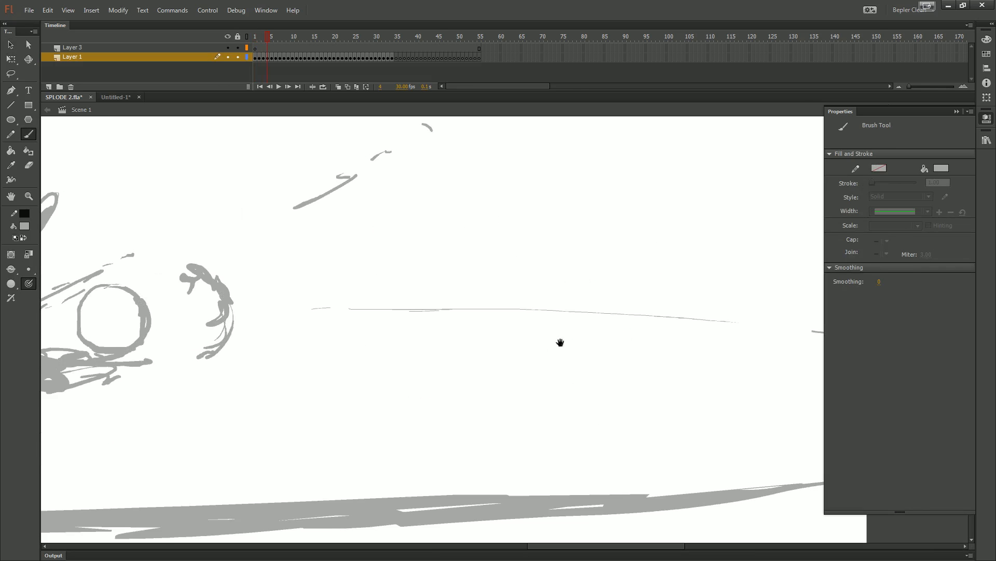
drag(348, 330, 640, 358)
drag(394, 340, 537, 356)
drag(158, 364, 516, 346)
mouse_move(297, 329)
mouse_down()
mouse_move(495, 319)
mouse_move(329, 327)
mouse_up()
key(ctrl+minus)
key(ctrl+minus)
drag(516, 340, 461, 347)
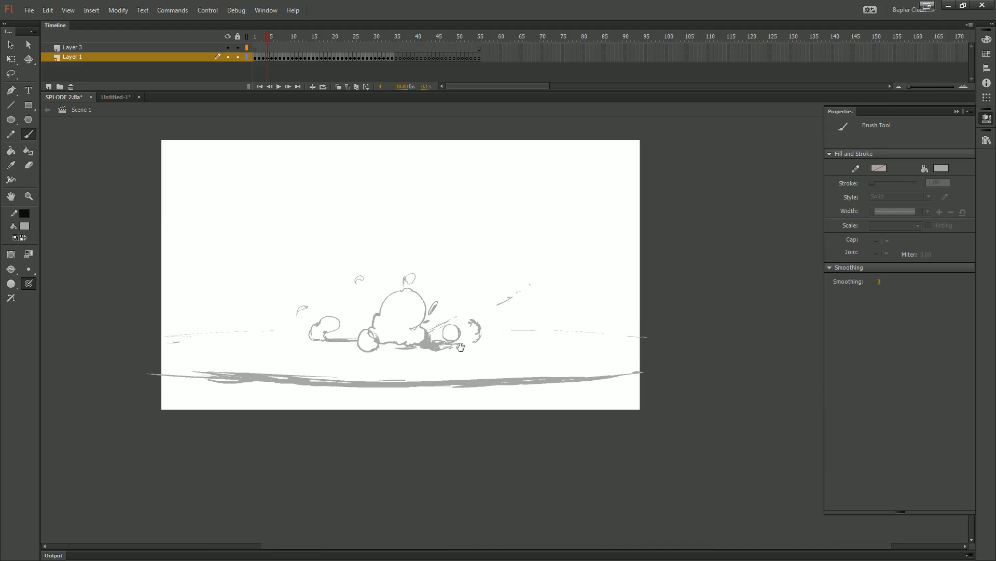
- Play the animation and step back to frame 8 to check the debris motion
key(Return)
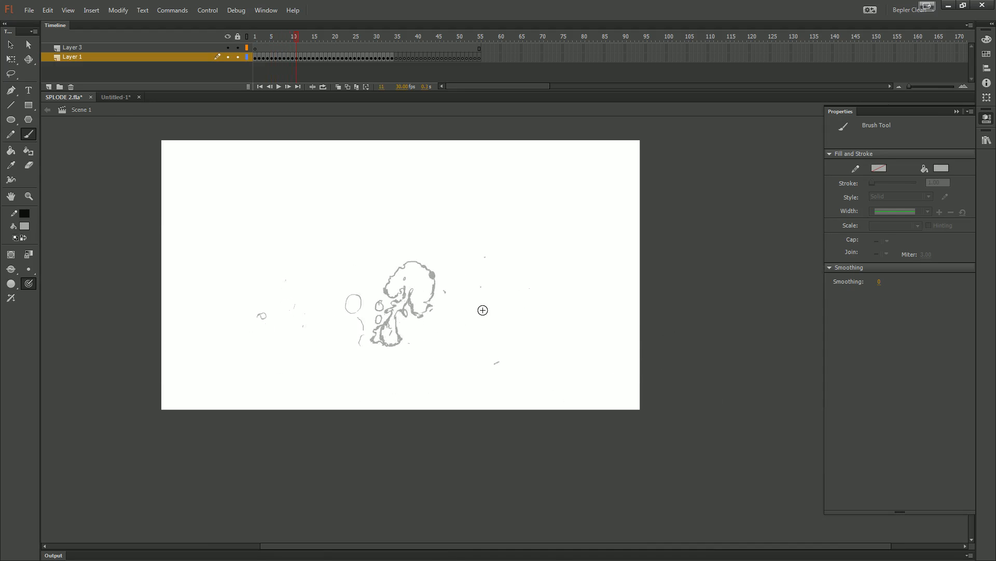
key(ctrl+equal)
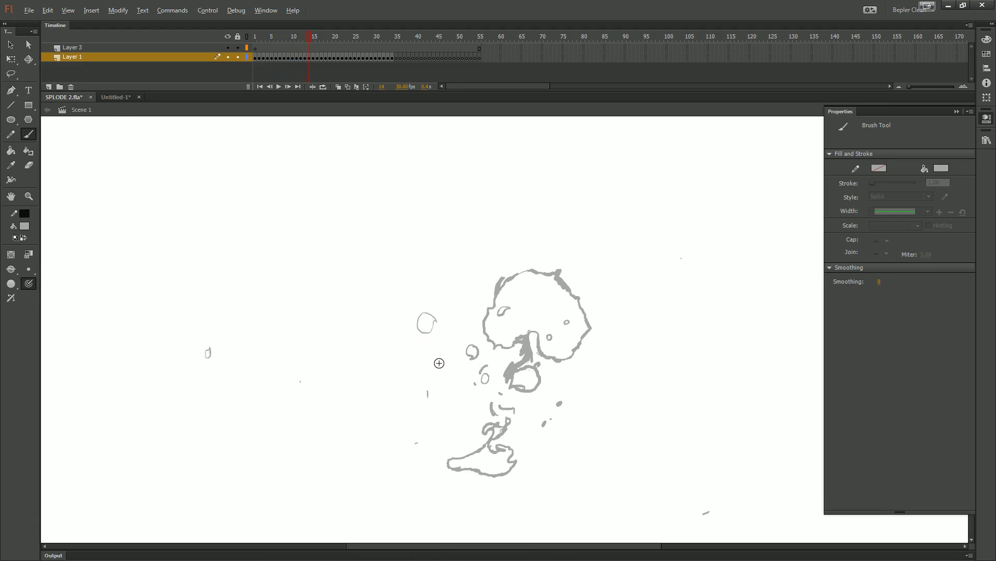
key(comma)
key(comma)
key(comma)
key(comma)
key(comma)
key(comma)
- Try two short brush strokes by the far-left ball on frame 8, and undo them
key(ctrl+equal)
mouse_move(327, 396)
mouse_down()
mouse_move(487, 287)
mouse_move(567, 262)
mouse_up()
drag(340, 332, 330, 356)
drag(328, 346, 337, 355)
key(ctrl+z)
key(ctrl+z)
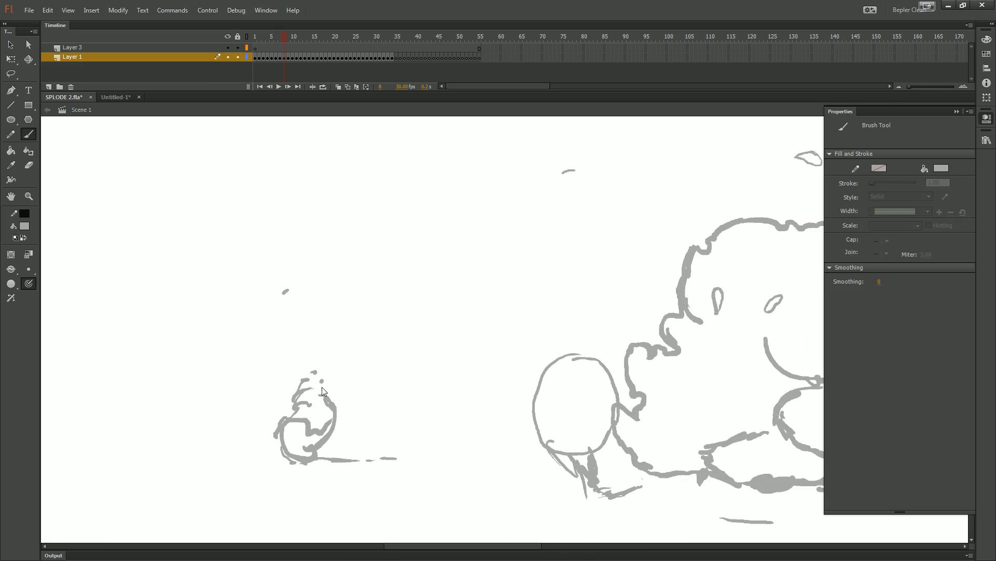
- Flip back and forth around frames 8 to 12 to examine the debris and trails on both sides of the cloud
key(period)
key(period)
key(period)
key(period)
key(period)
key(comma)
key(comma)
key(comma)
key(comma)
key(comma)
key(period)
key(period)
key(period)
key(period)
key(period)
key(period)
key(period)
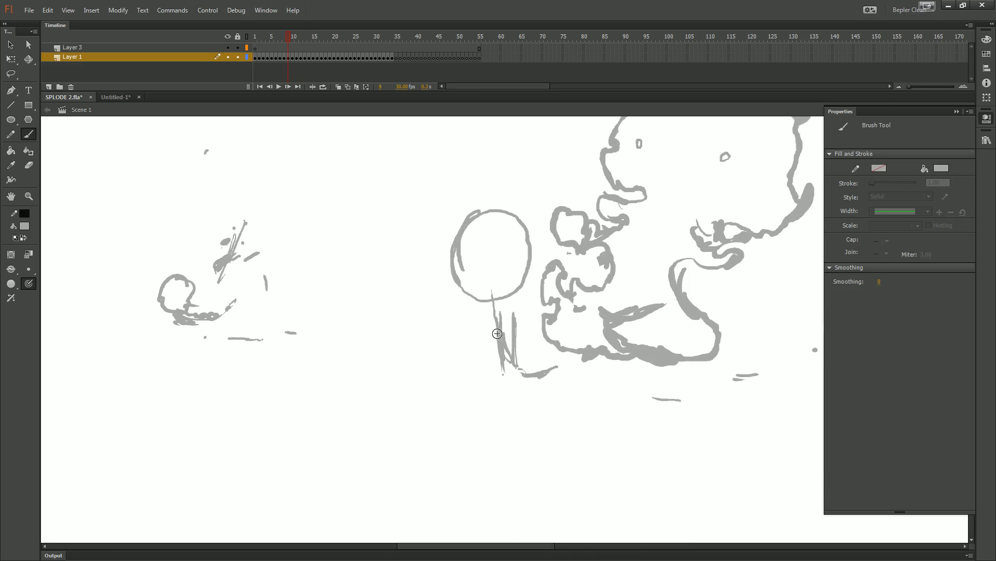
key(comma)
key(comma)
key(comma)
key(comma)
key(comma)
key(comma)
key(comma)
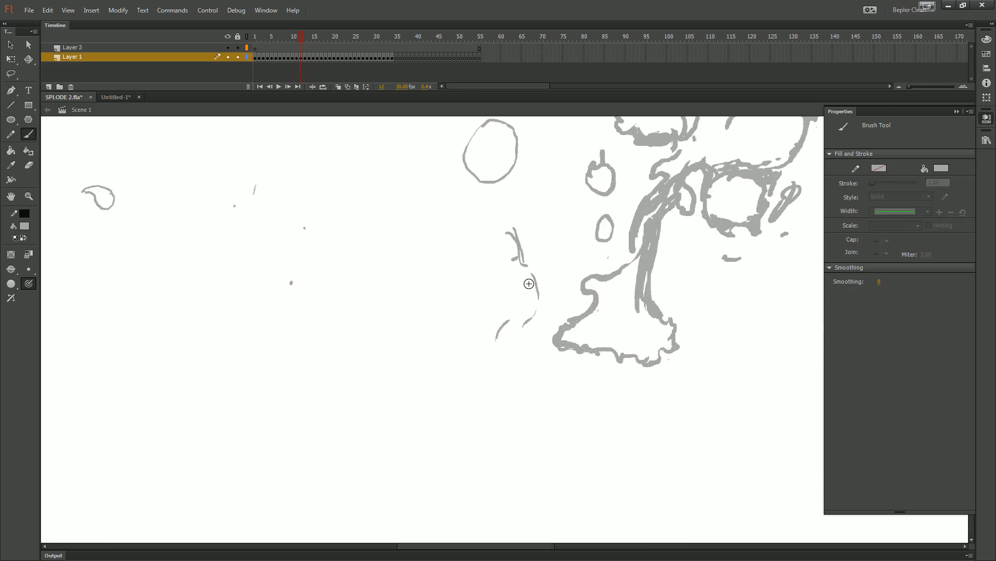
drag(810, 317, 513, 334)
key(comma)
key(comma)
key(comma)
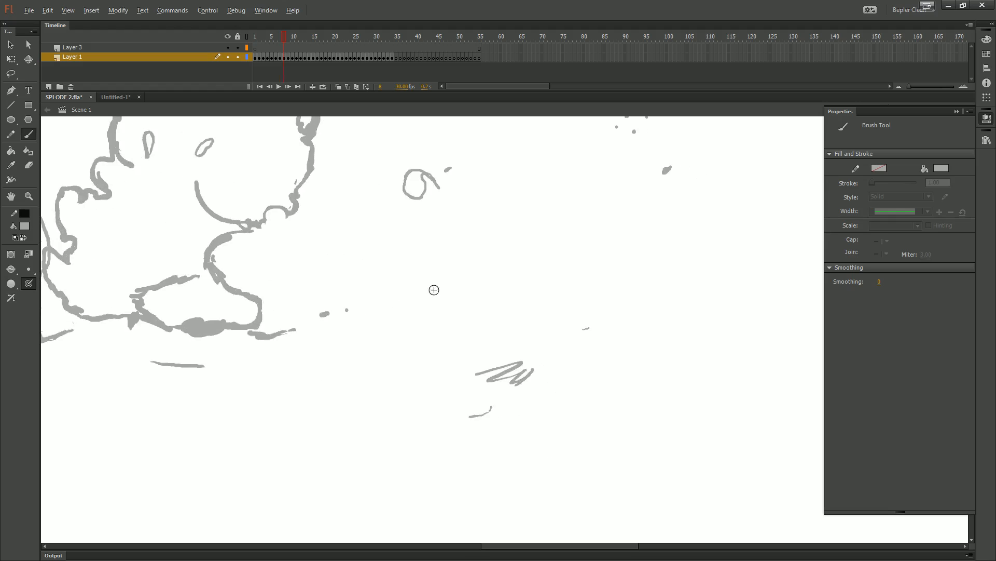
- On frame 3, paint a flattened elliptical piece of debris in the empty space right of the cloud
drag(442, 250, 299, 354)
key(ctrl+minus)
drag(392, 298, 486, 297)
key(comma)
key(comma)
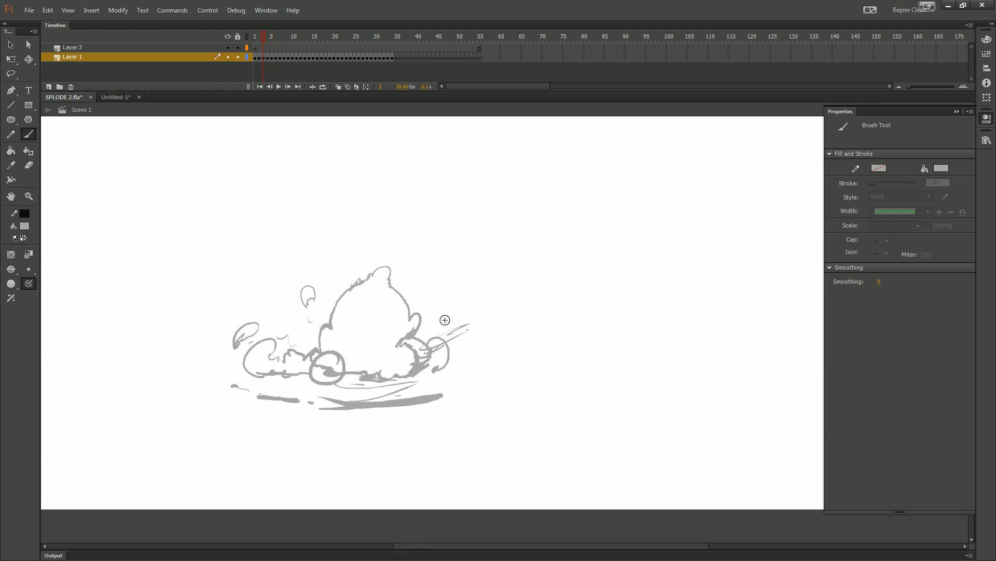
key(comma)
key(period)
drag(545, 345, 562, 357)
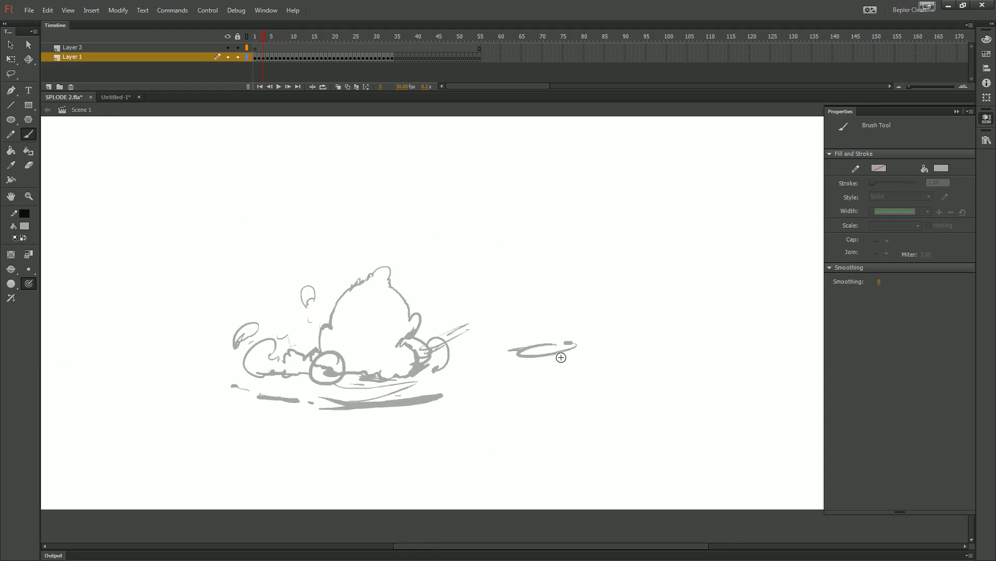
- Continue the new debris piece on frames 4 to 7, painting it smaller and farther right on each frame
key(ctrl+equal)
drag(711, 407, 224, 197)
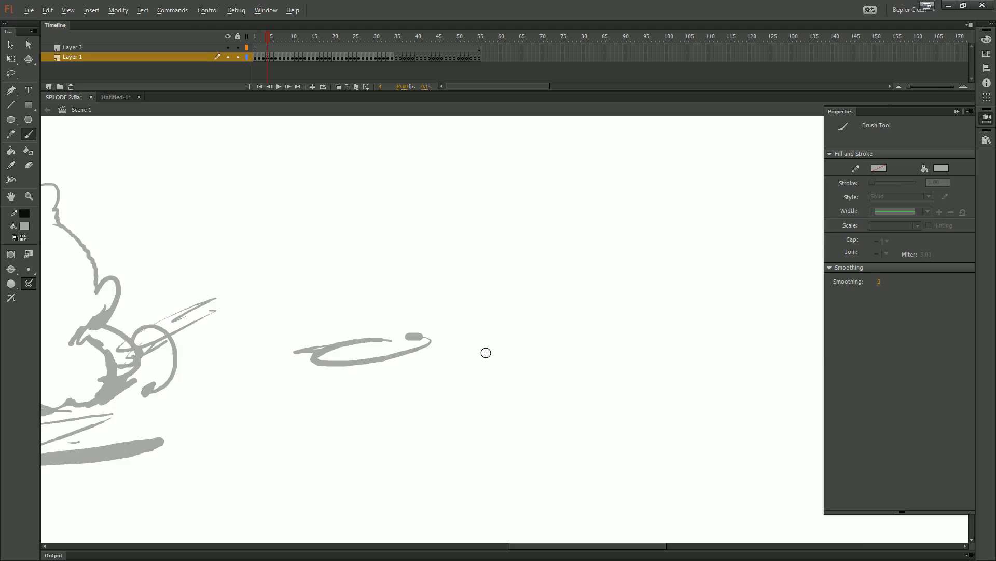
key(period)
drag(541, 341, 587, 340)
key(period)
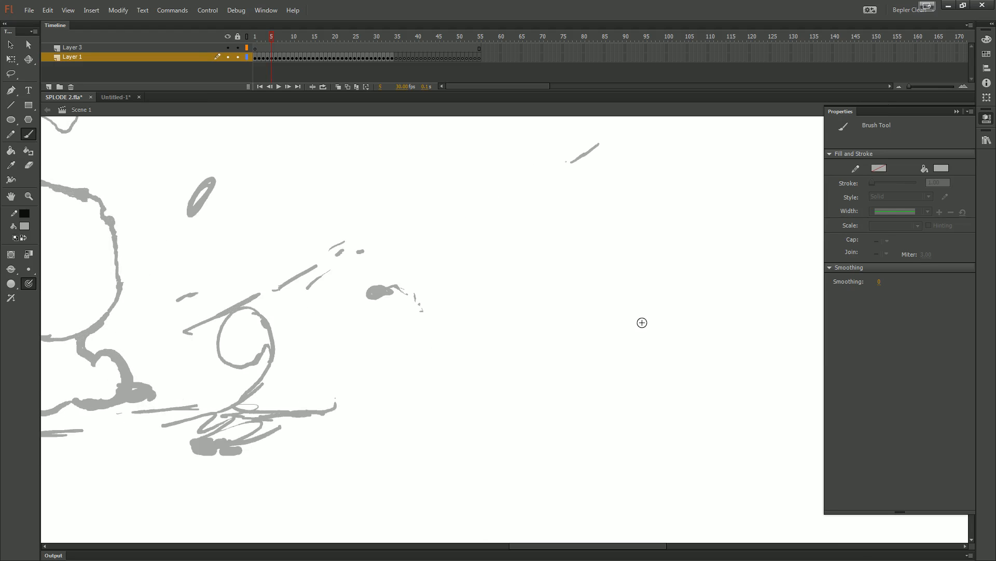
key(period)
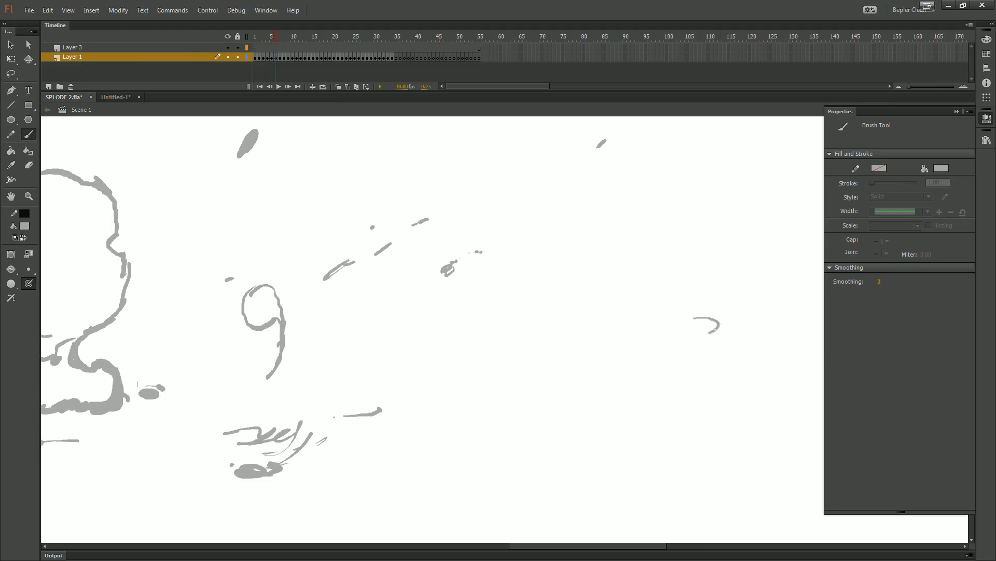
key(period)
mouse_move(689, 323)
mouse_down()
mouse_move(732, 322)
mouse_move(710, 331)
mouse_move(732, 319)
mouse_up()
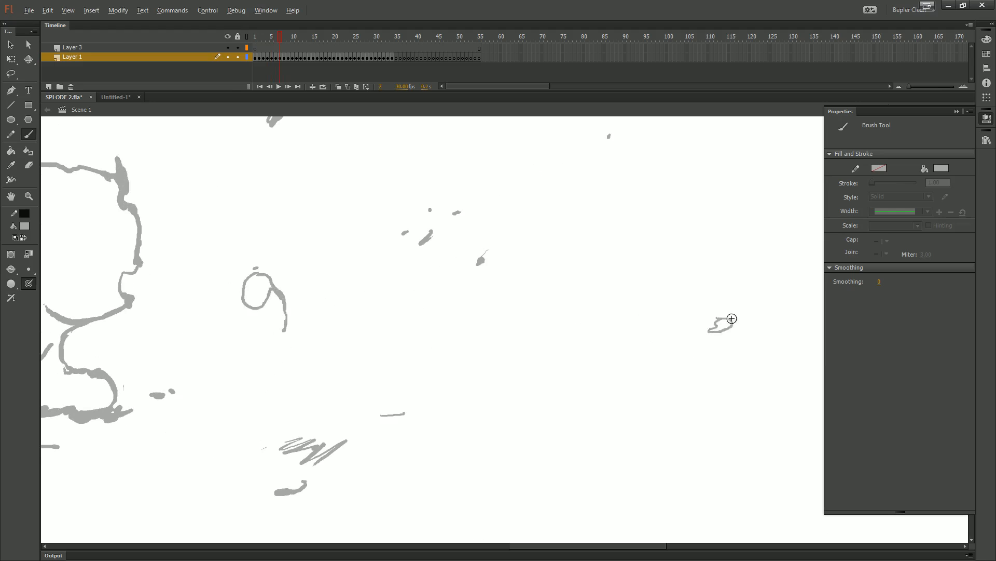
- Paint the far-right debris piece shrinking to a tiny speck across frames 8 to 13
key(period)
key(period)
key(period)
key(period)
key(period)
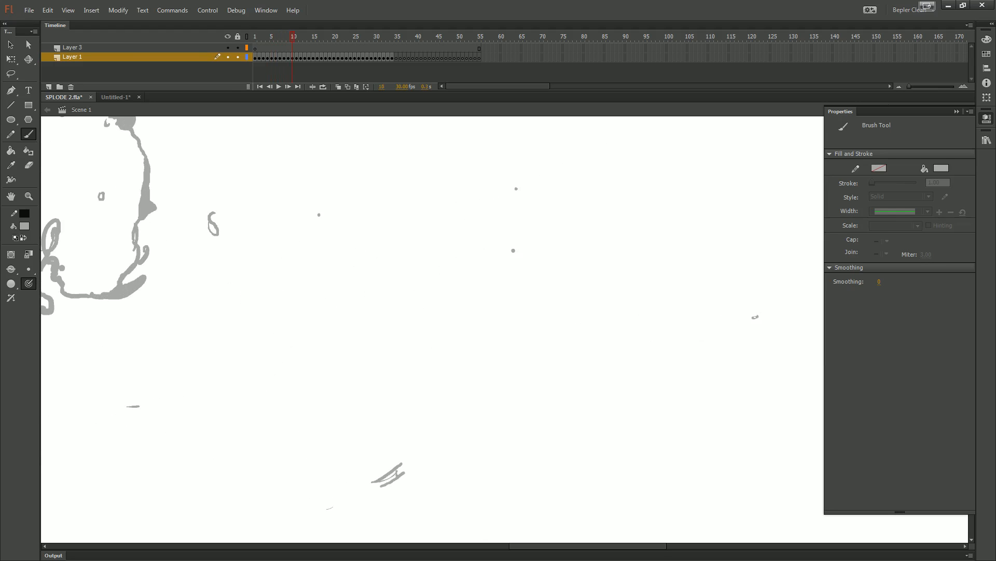
key(period)
key(ctrl+minus)
key(ctrl+minus)
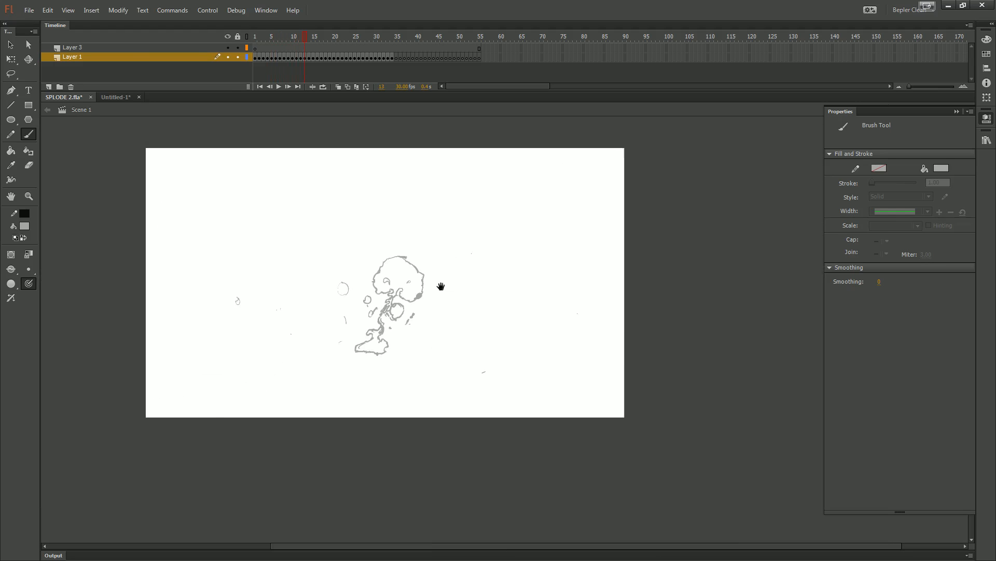
- Return to the first explosion frames and turn on onion skinning to show the neighbouring frames' drawings
drag(441, 285, 512, 269)
key(comma)
key(comma)
key(comma)
key(comma)
key(comma)
key(comma)
key(comma)
key(comma)
key(comma)
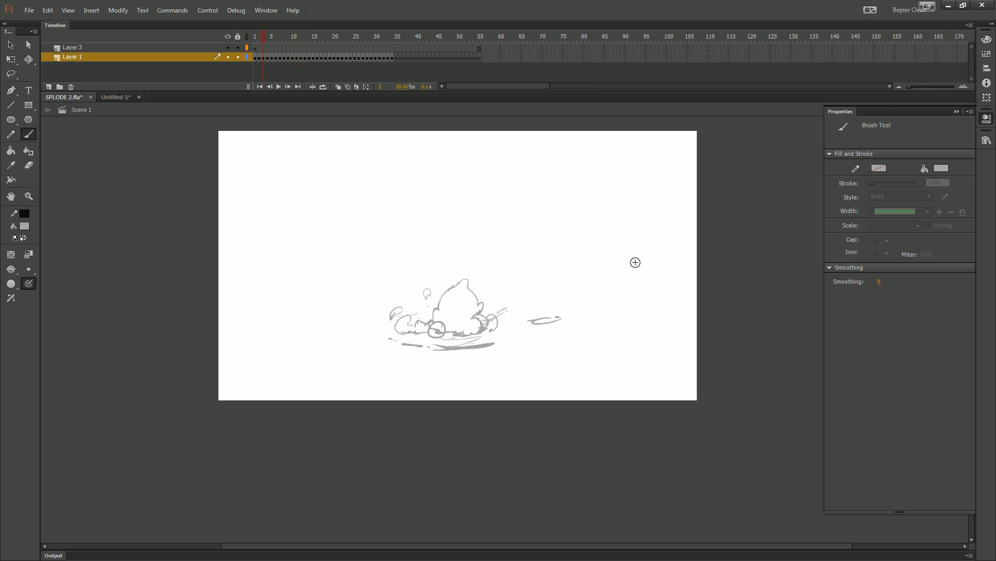
key(ctrl+equal)
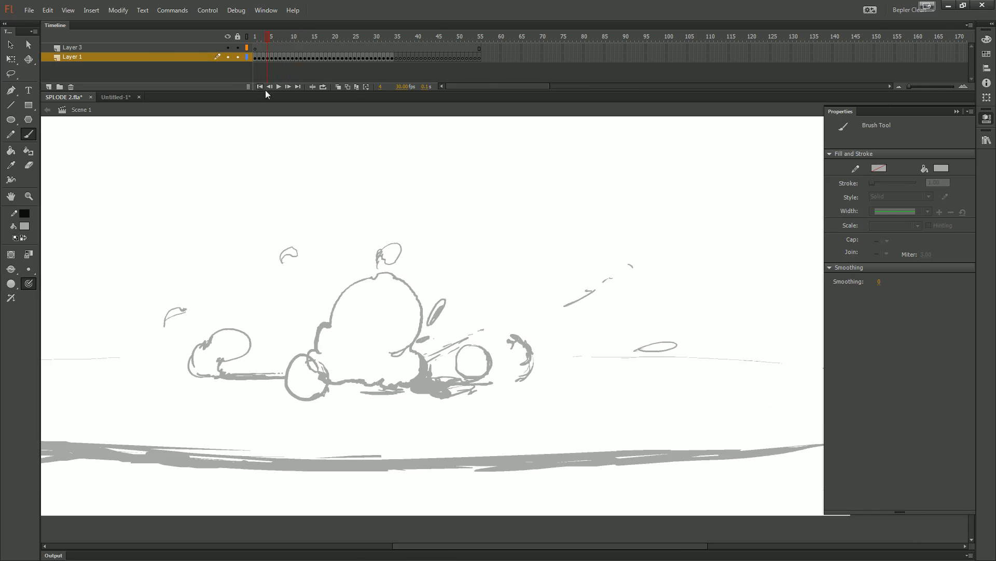
click(357, 85)
click(353, 86)
click(338, 89)
- Try to paint round ball outlines just right of the cloud's base on frame 3
key(comma)
key(comma)
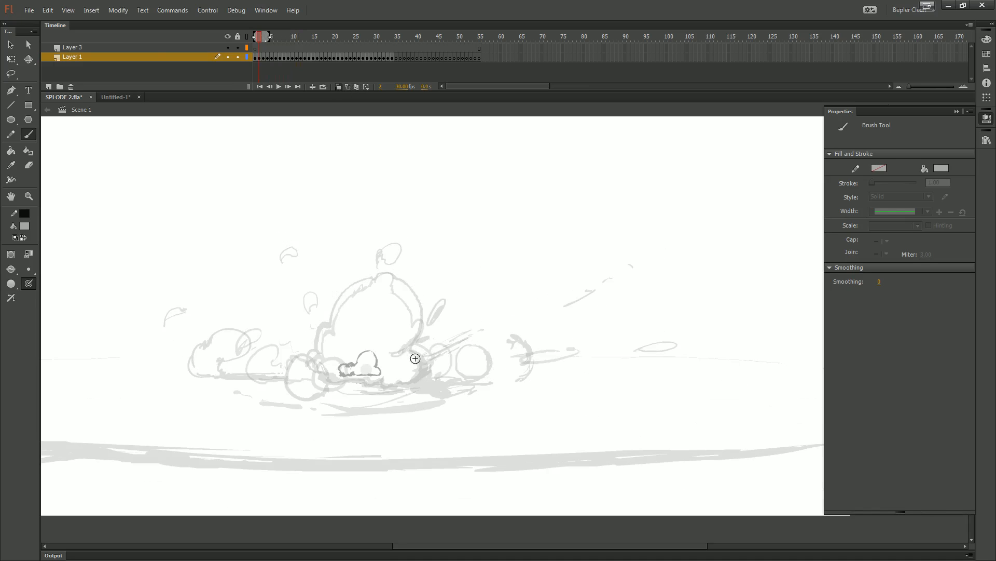
key(period)
mouse_move(433, 357)
mouse_down()
mouse_move(490, 371)
mouse_move(459, 366)
mouse_up()
key(ctrl+z)
drag(464, 357, 468, 355)
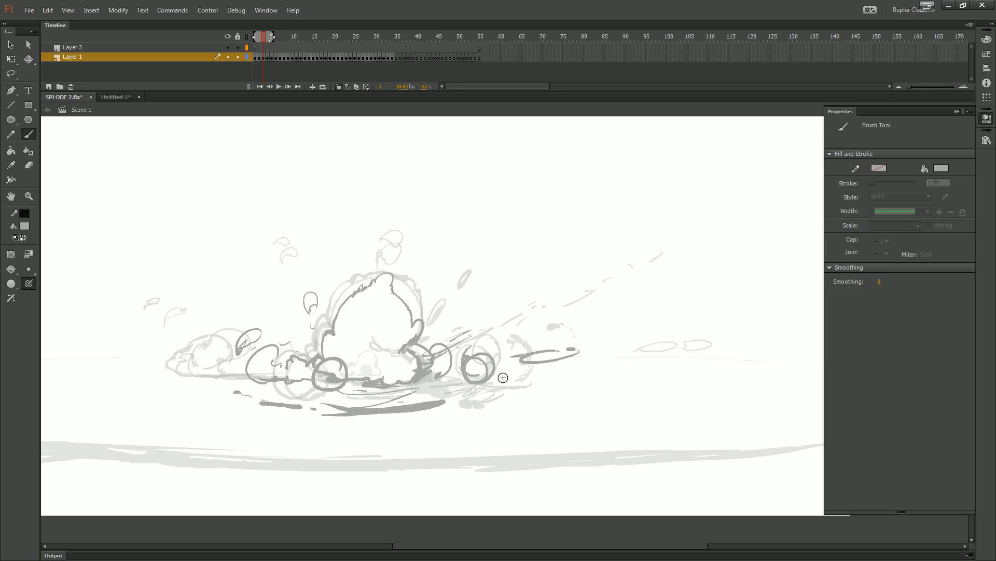
key(ctrl+z)
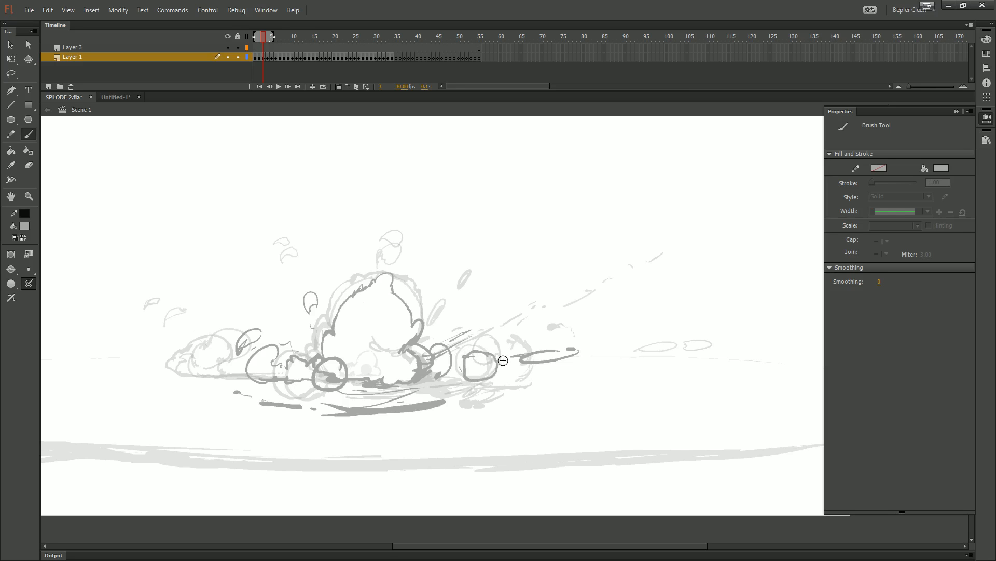
key(ctrl+z)
drag(443, 341, 419, 355)
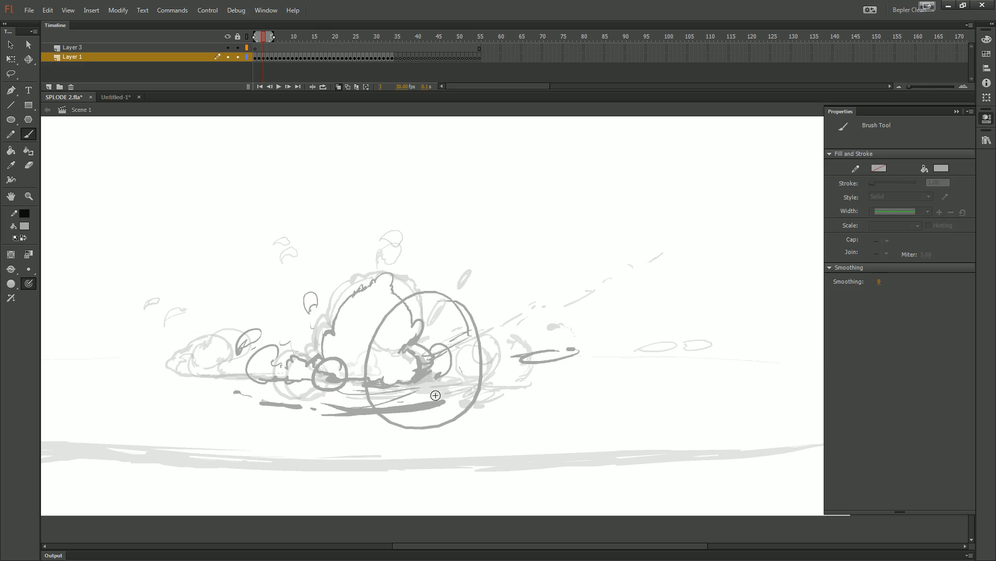
key(ctrl+z)
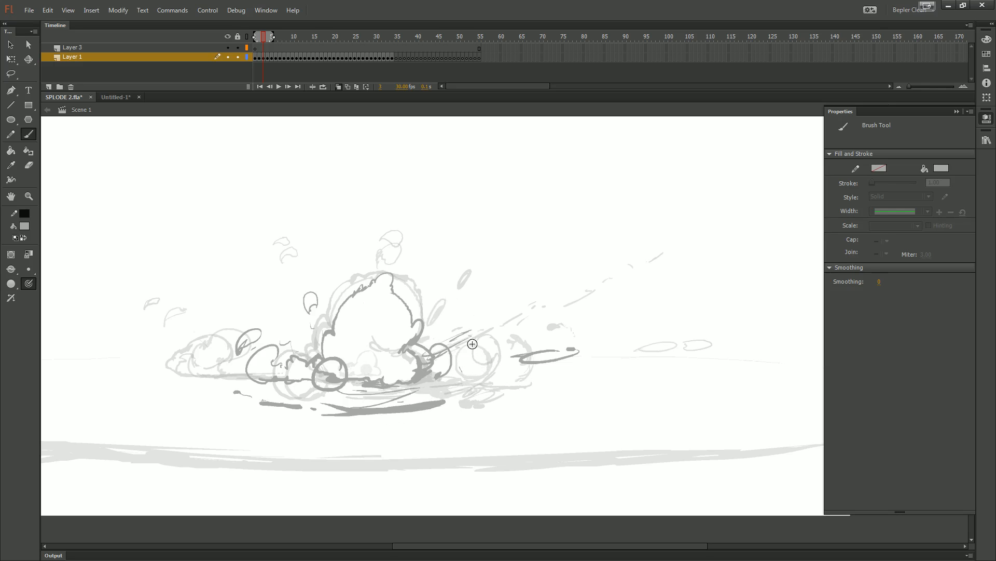
drag(440, 355, 491, 333)
- Step through frames 4 to 11 with onion skinning on to examine the paths of the balls and debris around the cloud
key(period)
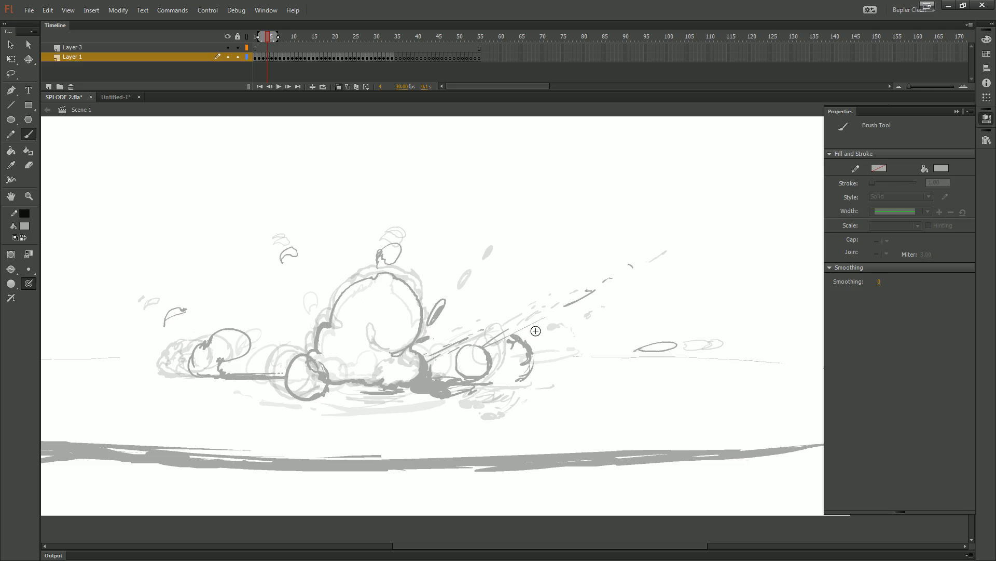
key(period)
key(period)
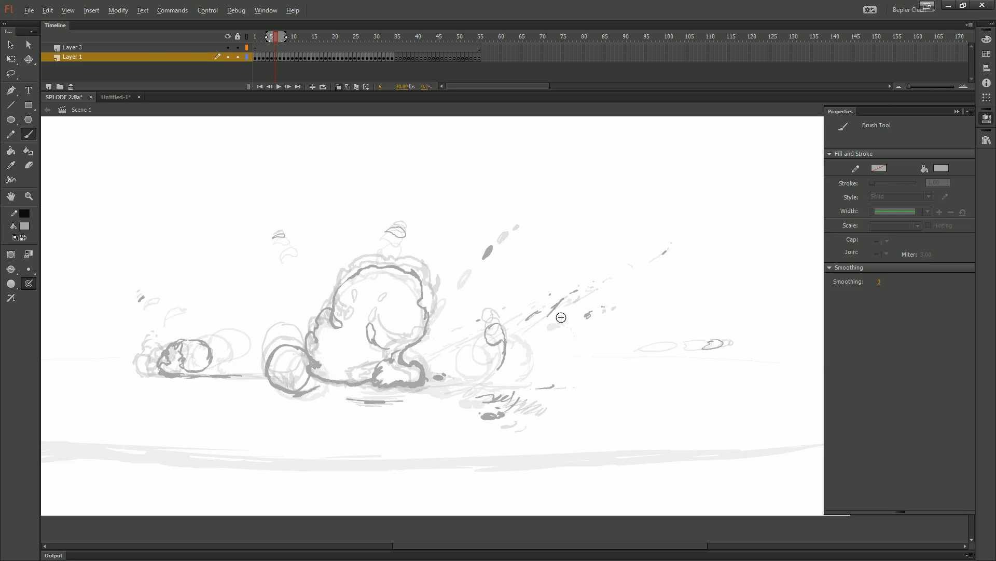
key(period)
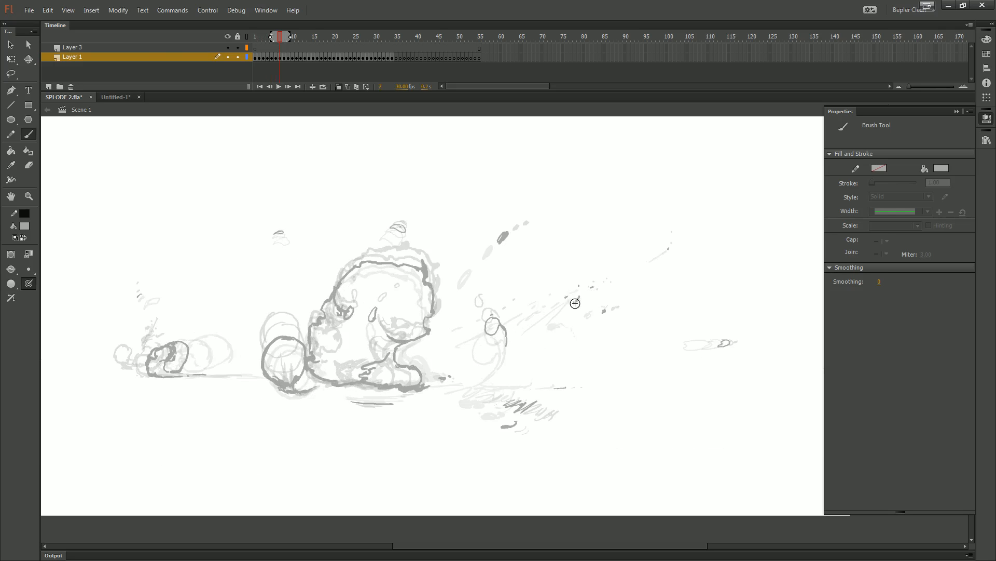
key(period)
key(period)
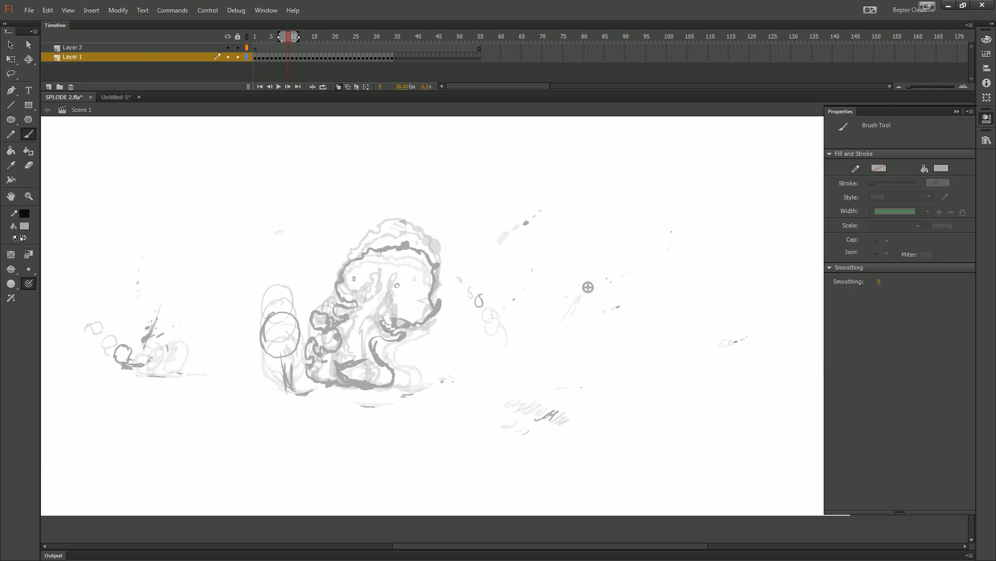
key(period)
key(period)
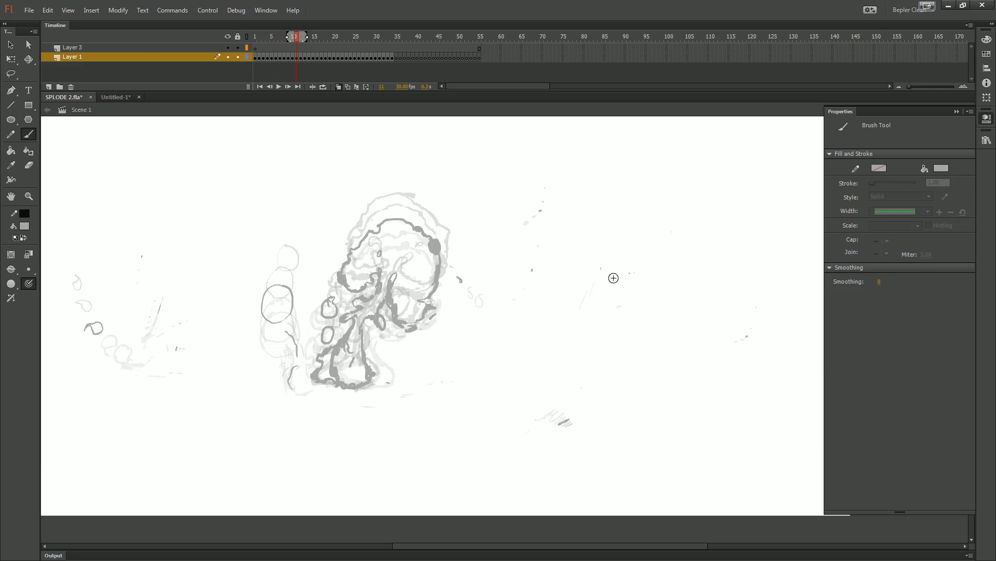
key(comma)
key(period)
key(ctrl+minus)
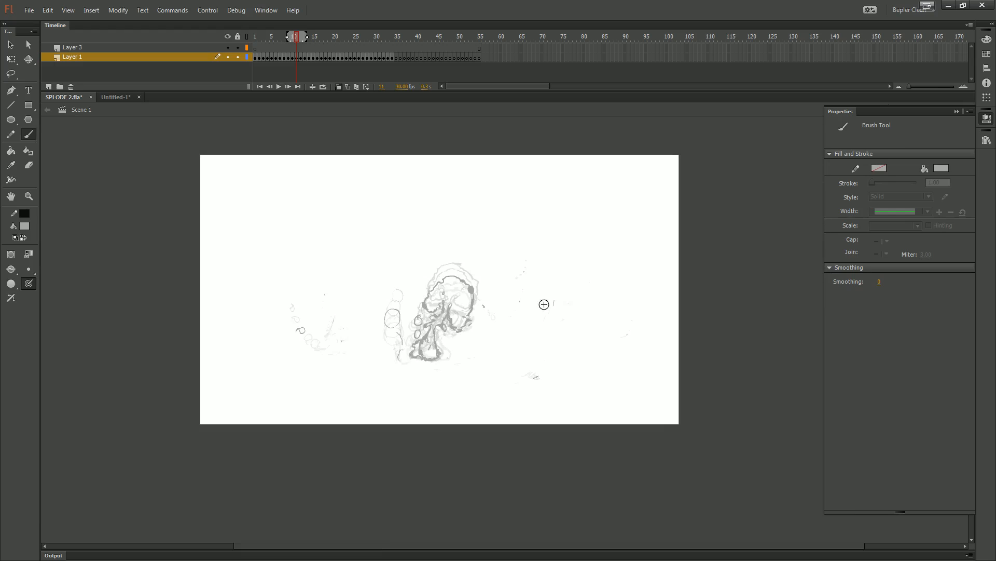
drag(542, 305, 565, 295)
key(v)
drag(529, 322, 511, 297)
key(ctrl+equal)
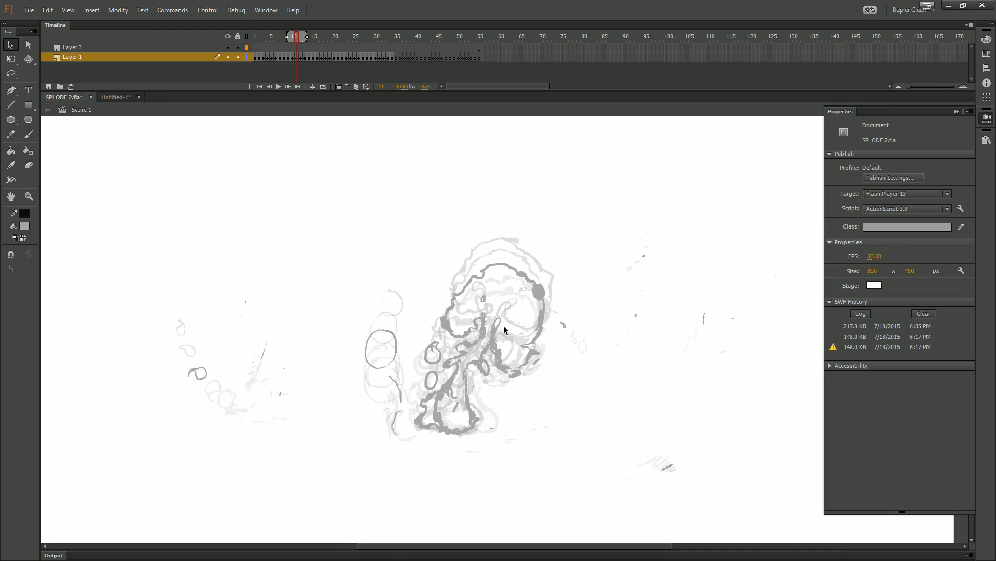
drag(519, 326, 484, 268)
key(b)
drag(433, 371, 464, 412)
key(v)
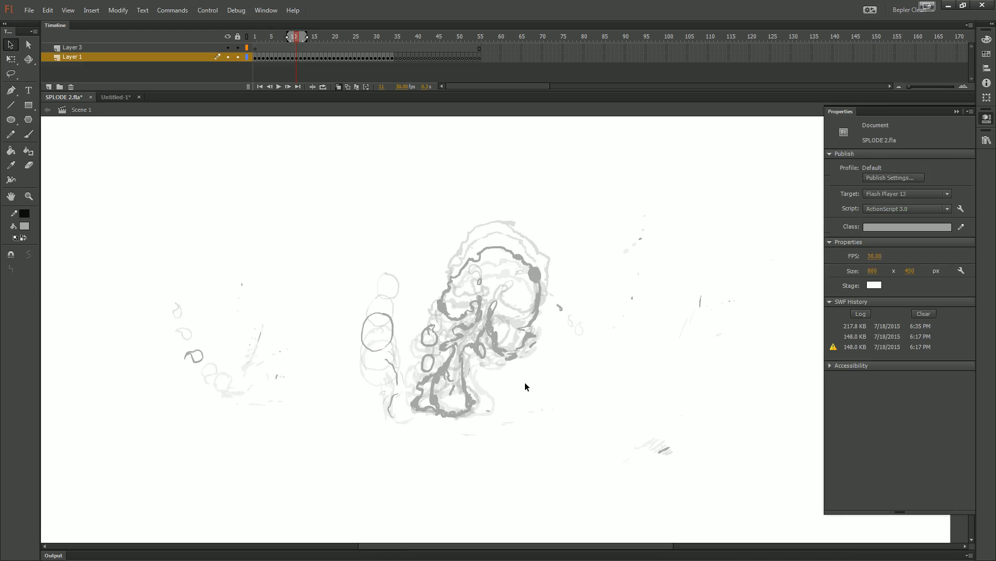
drag(550, 395, 538, 413)
- Flip a few frames forward from frame 11 and back to examine how the smoke column and side balls move
key(period)
key(period)
key(period)
key(period)
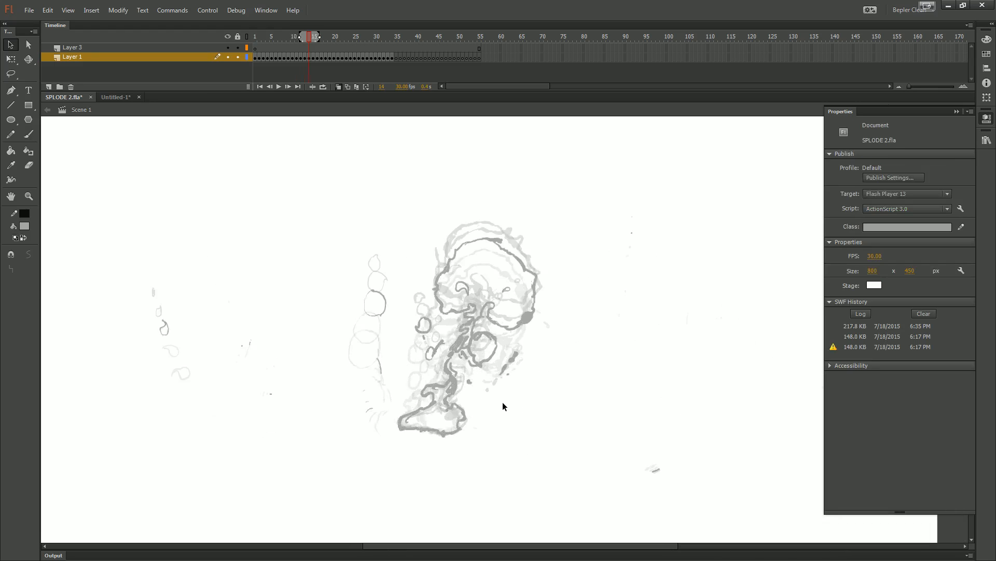
key(comma)
key(comma)
key(comma)
key(comma)
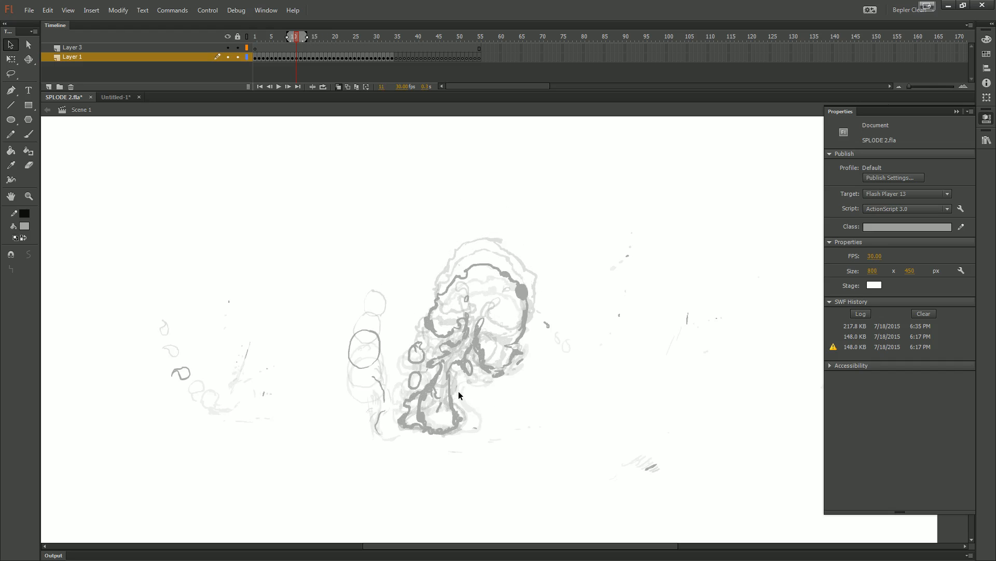
- Look at the LINE WORK drawing in the Untitled-1 document and return to SPLODE 2.fla
click(119, 98)
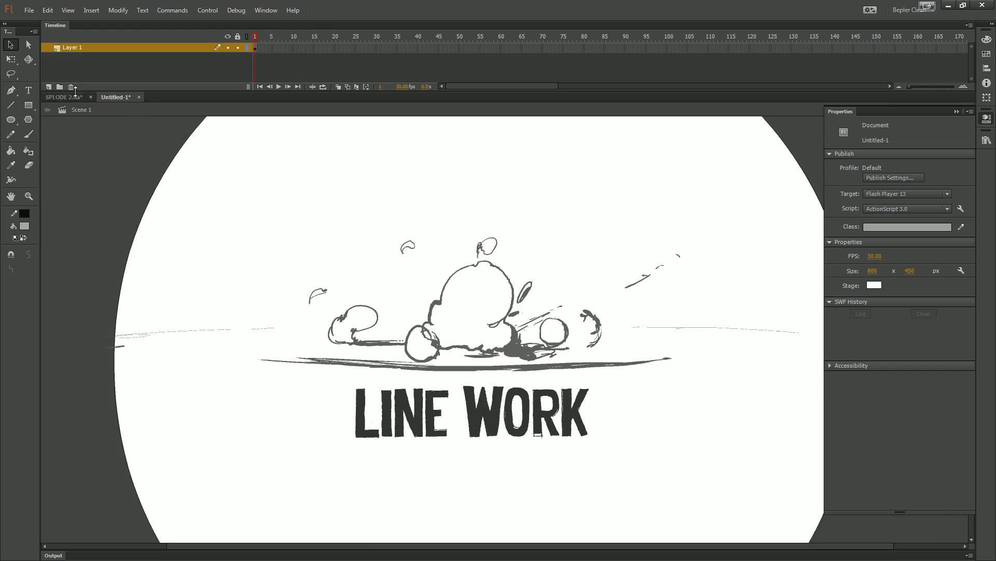
click(79, 98)
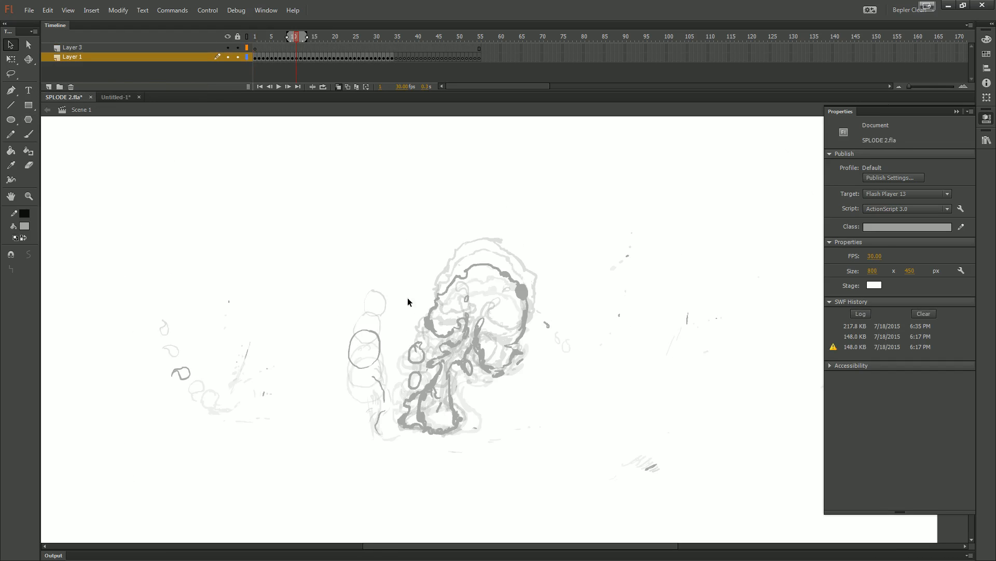
key(e)
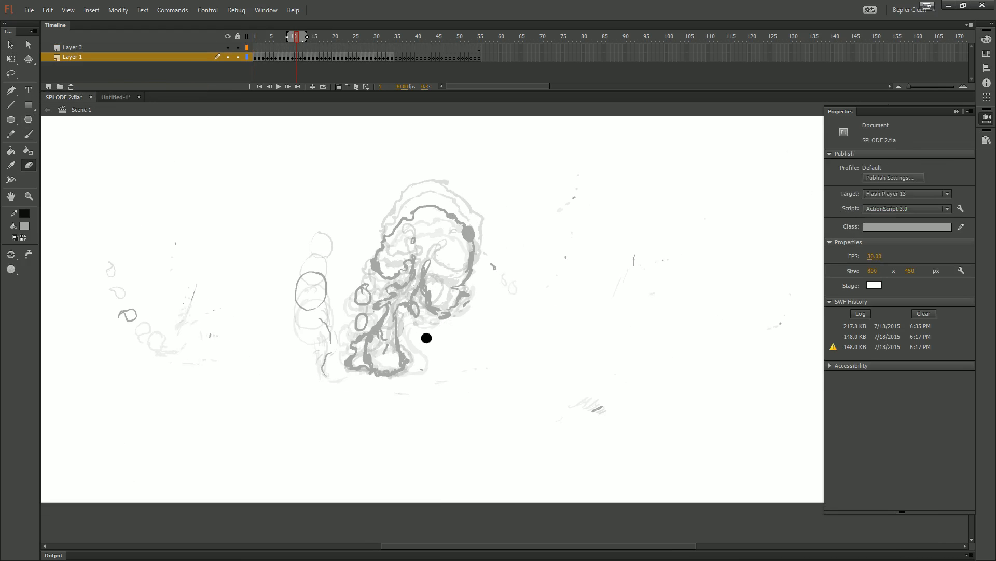
key(v)
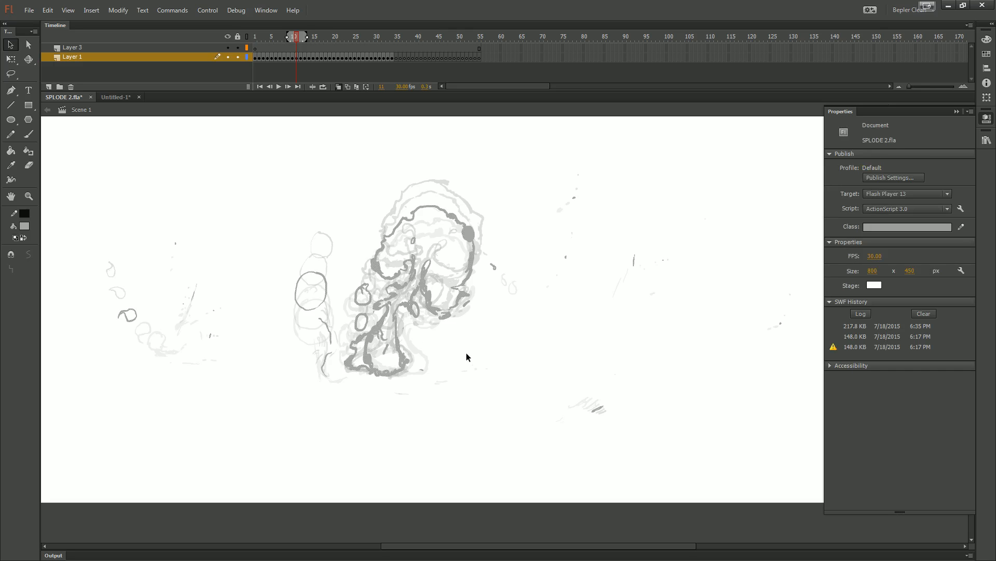